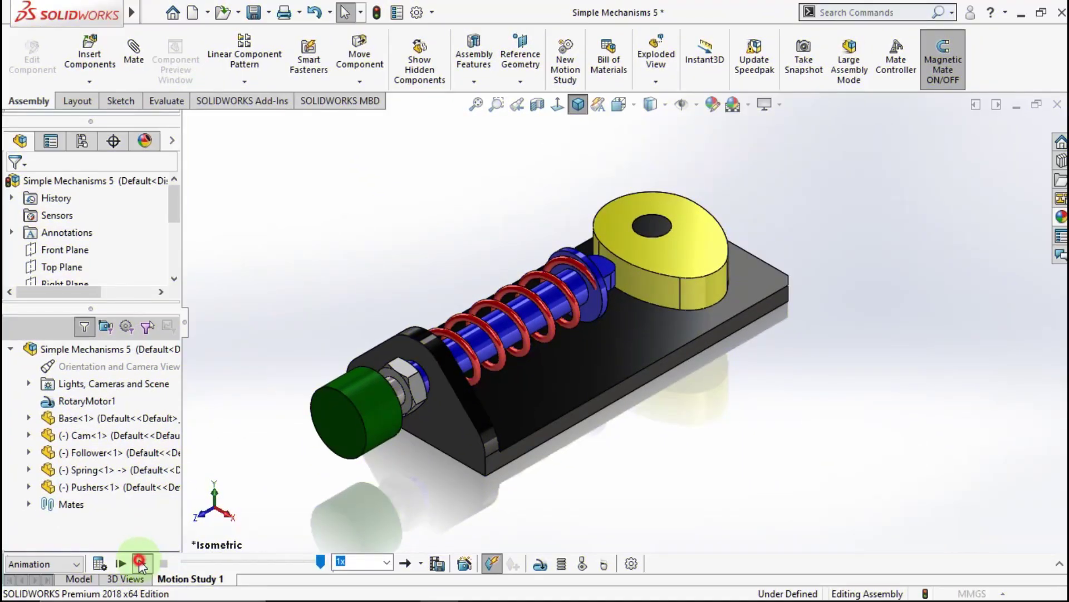
Play the cam mechanism's motion study animation
click(139, 562)
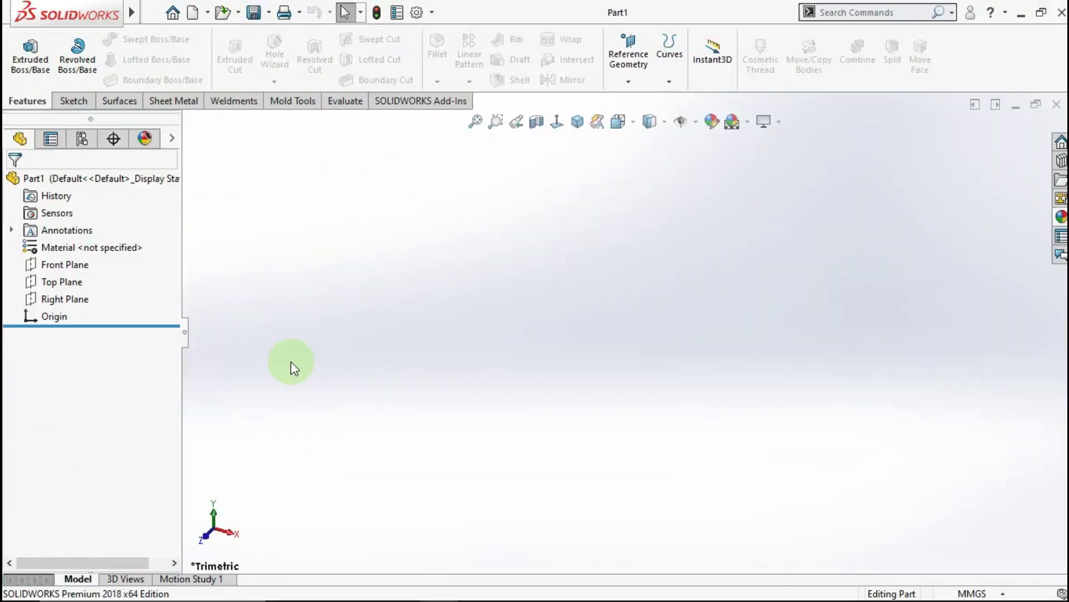
Sketch a corner rectangle from the origin on the Top Plane
click(62, 282)
click(76, 254)
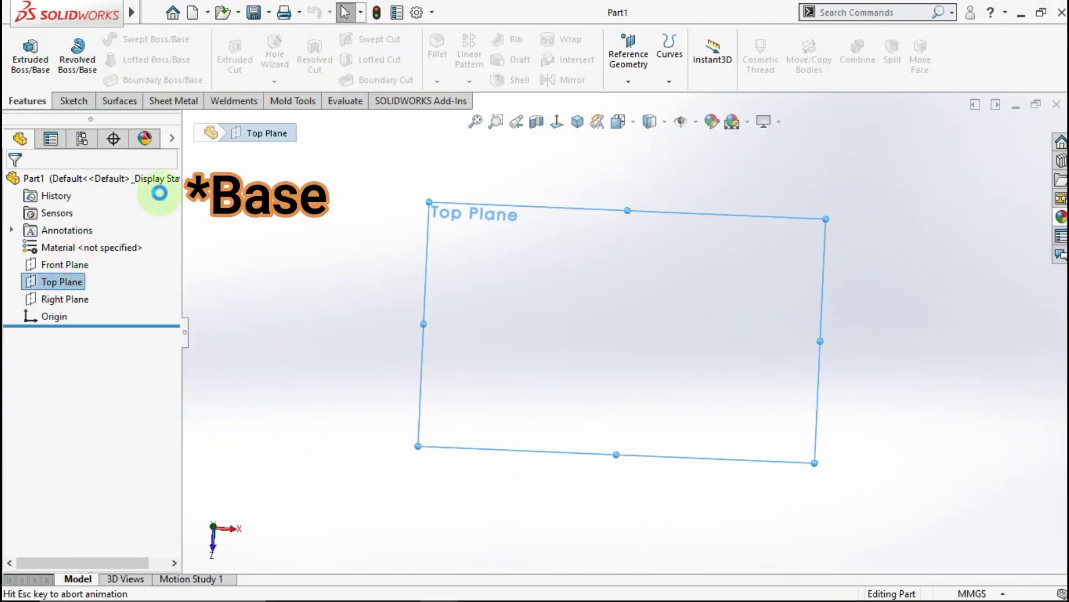
click(120, 59)
click(139, 79)
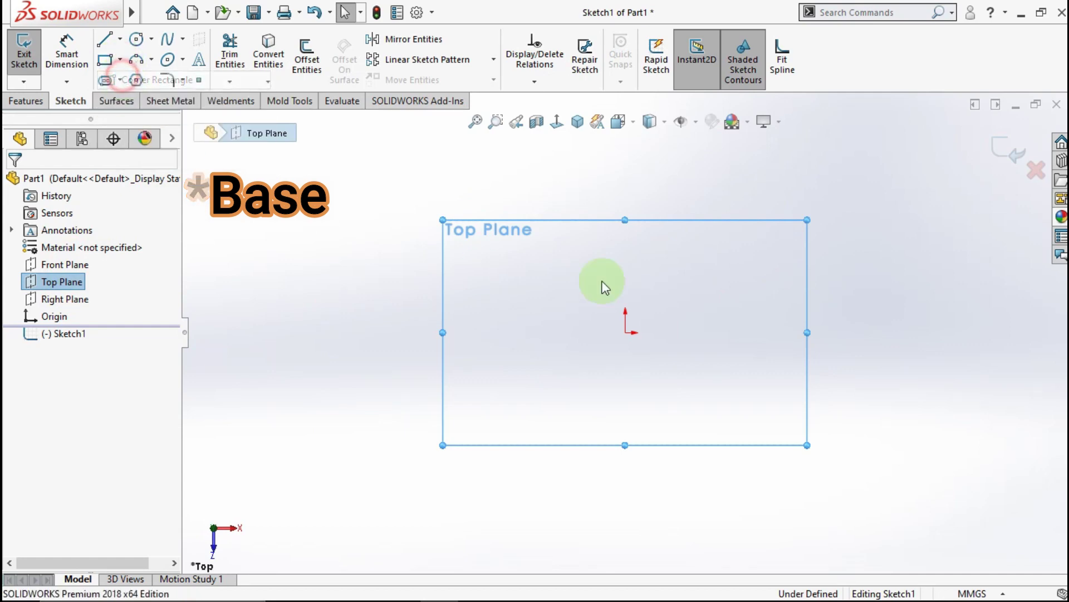
click(625, 333)
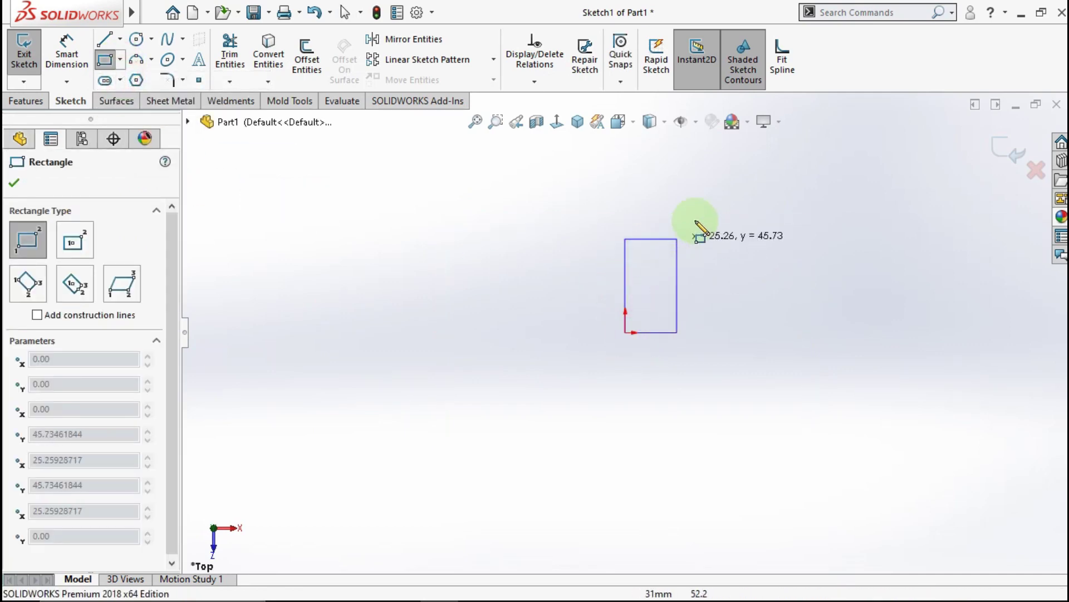
click(806, 150)
Dimension the rectangle to 112 mm long and 50 mm wide
click(67, 50)
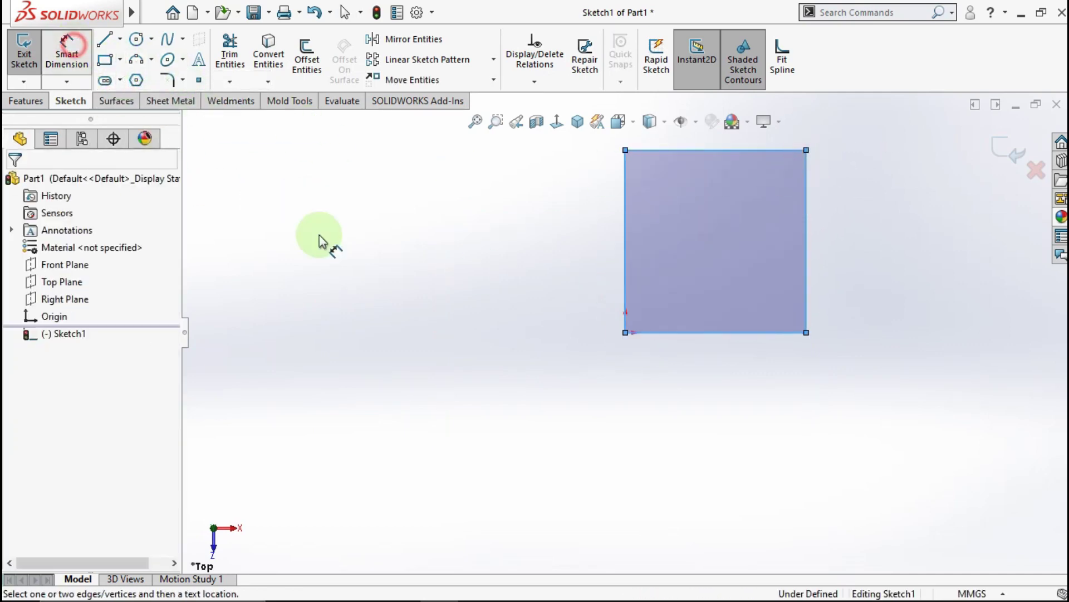
click(623, 228)
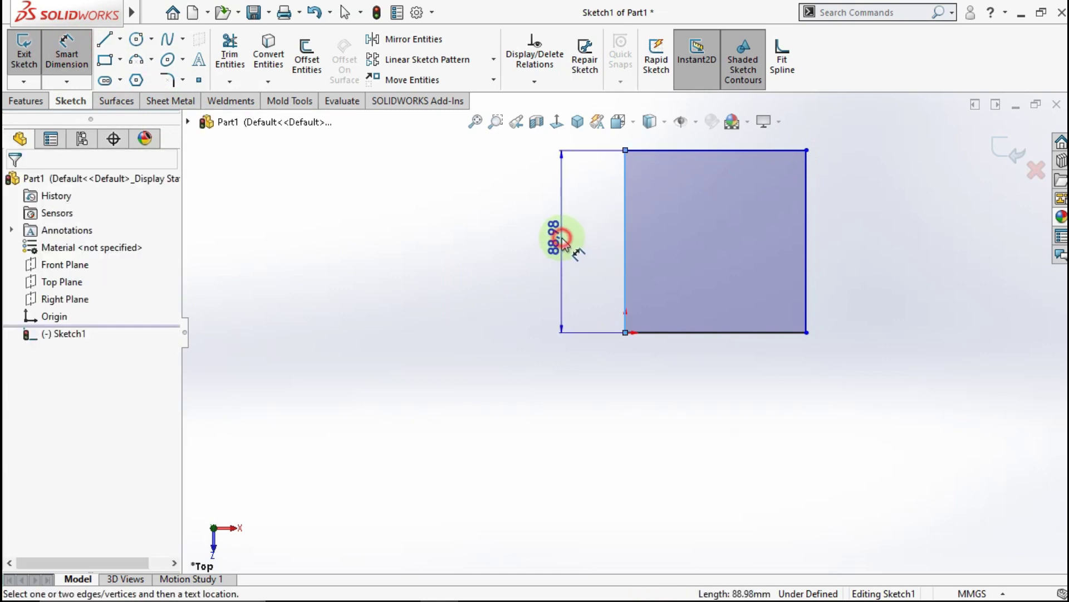
click(563, 239)
text(112)
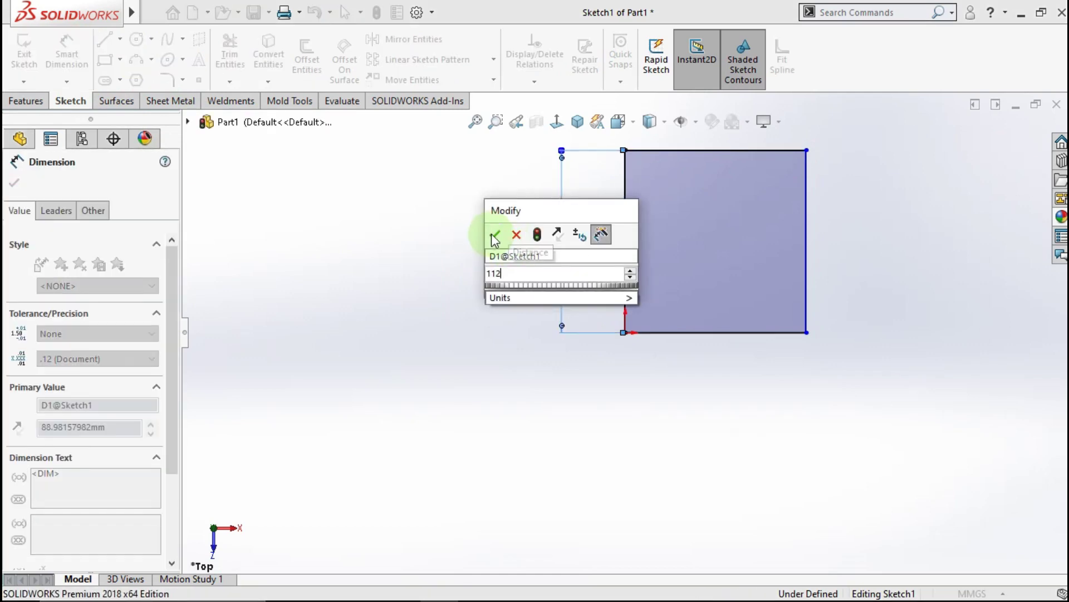
key(Return)
click(733, 333)
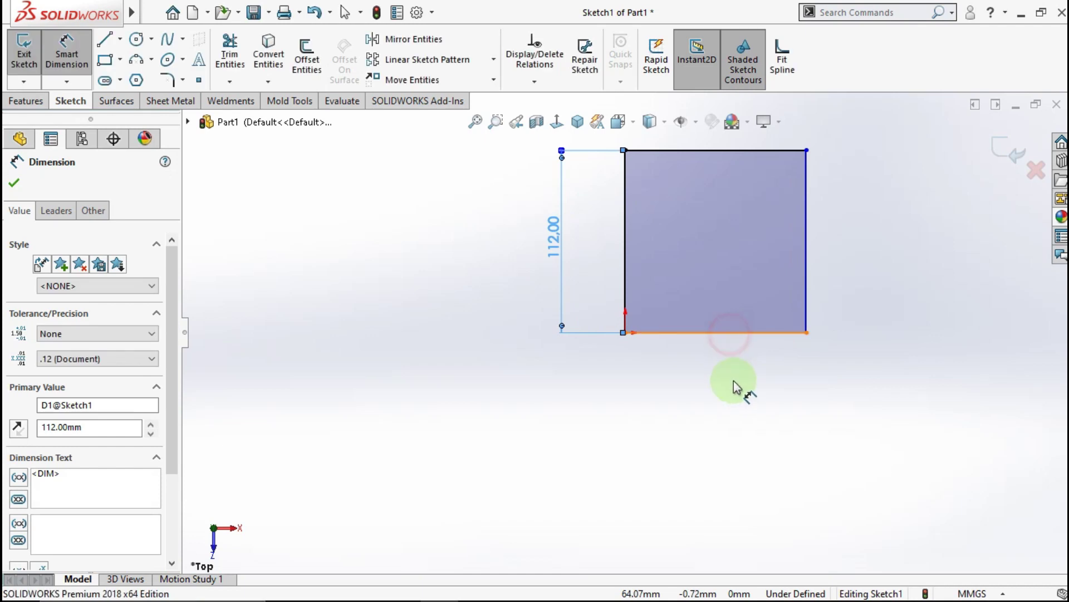
click(719, 398)
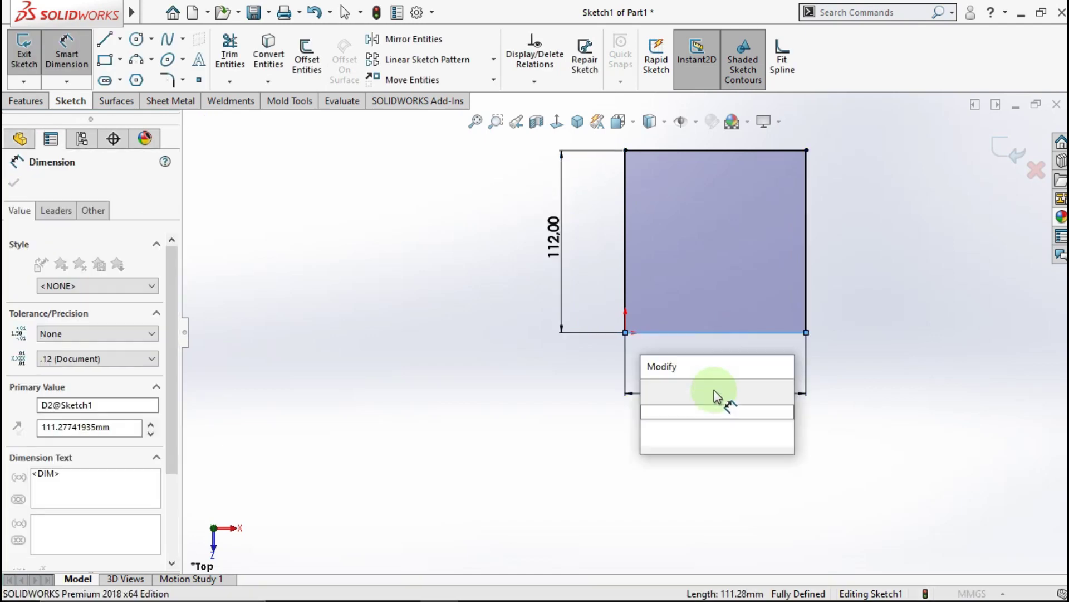
text(50)
click(651, 390)
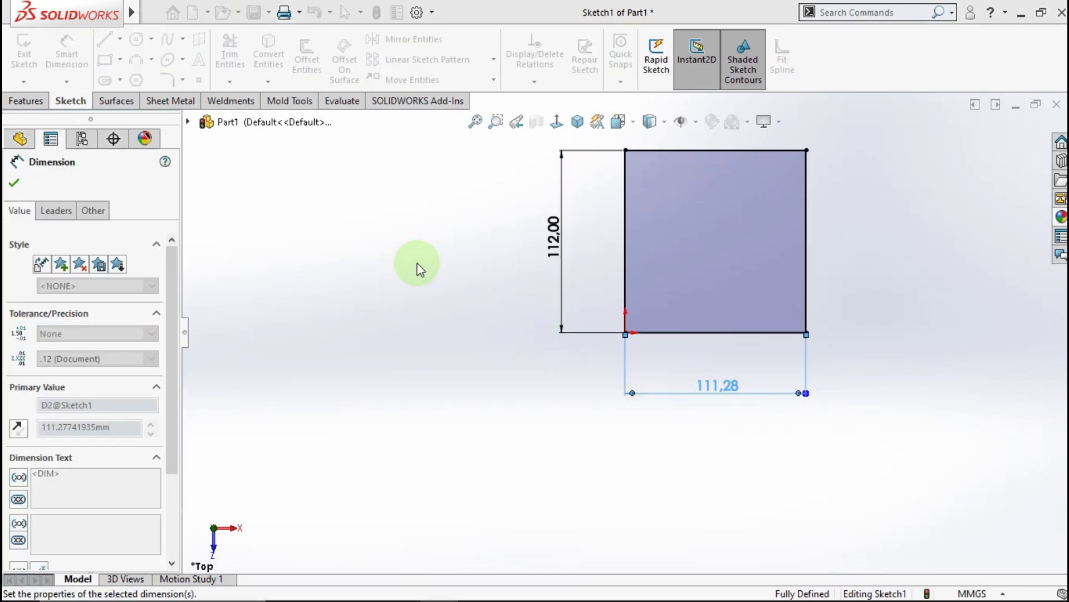
click(27, 101)
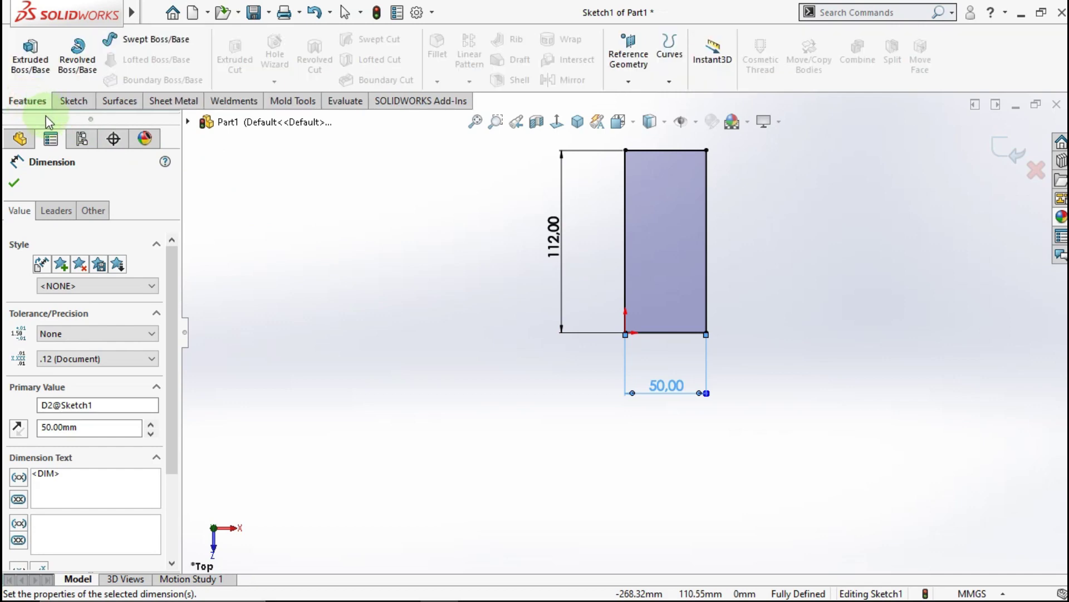
Extrude the rectangle 5 mm into a solid plate, Boss-Extrude1
click(30, 55)
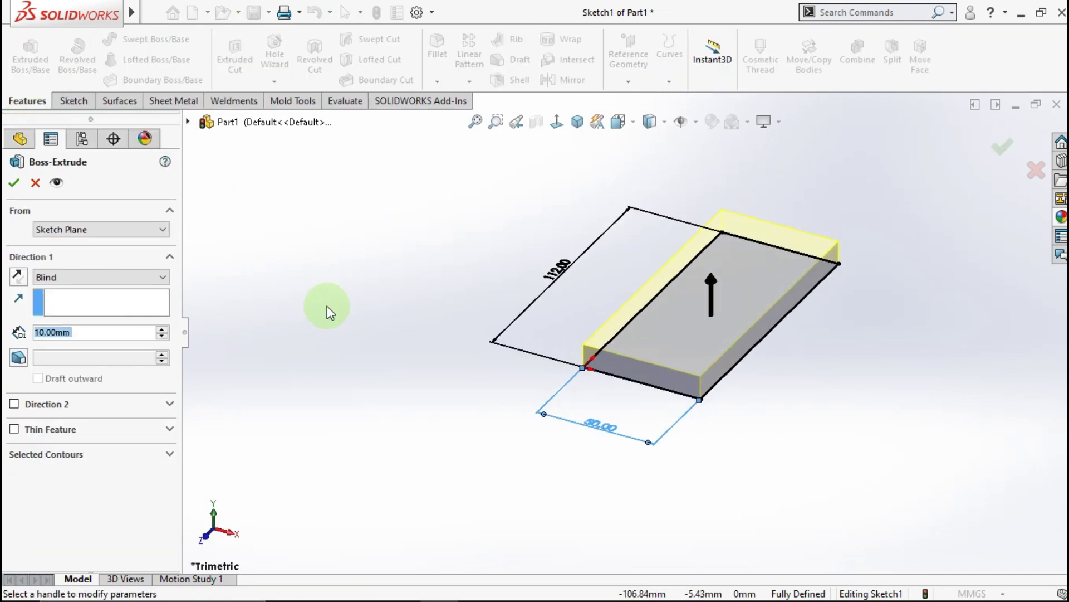
text(5)
click(335, 269)
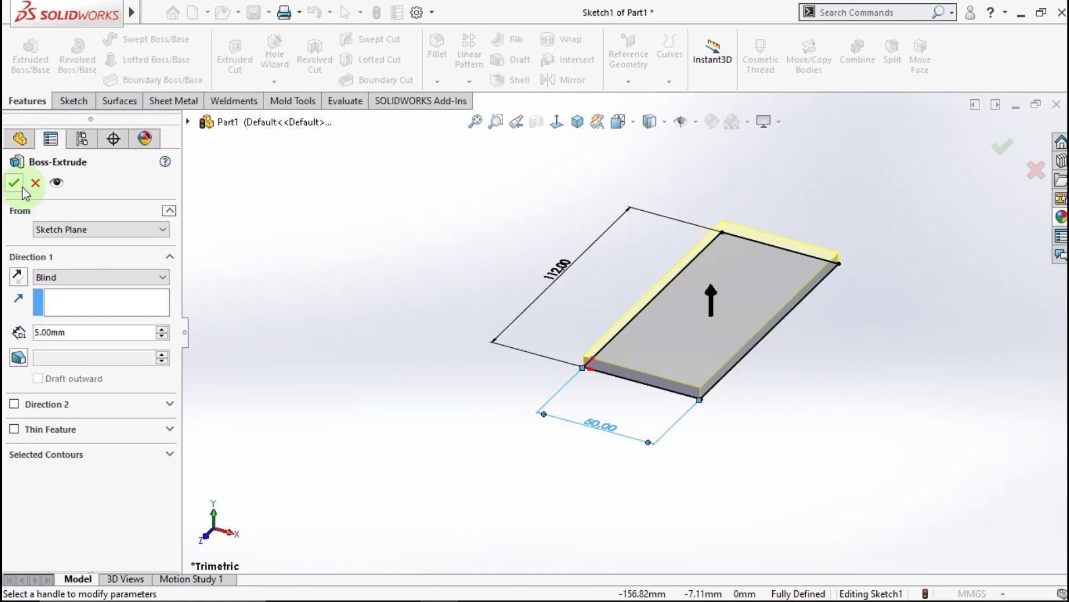
click(16, 183)
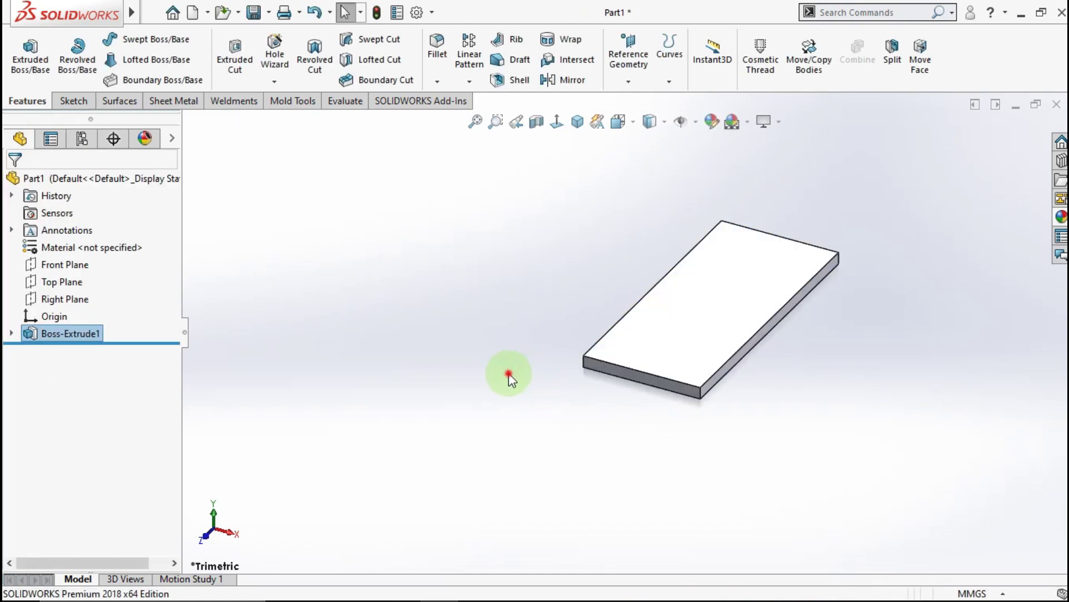
click(663, 359)
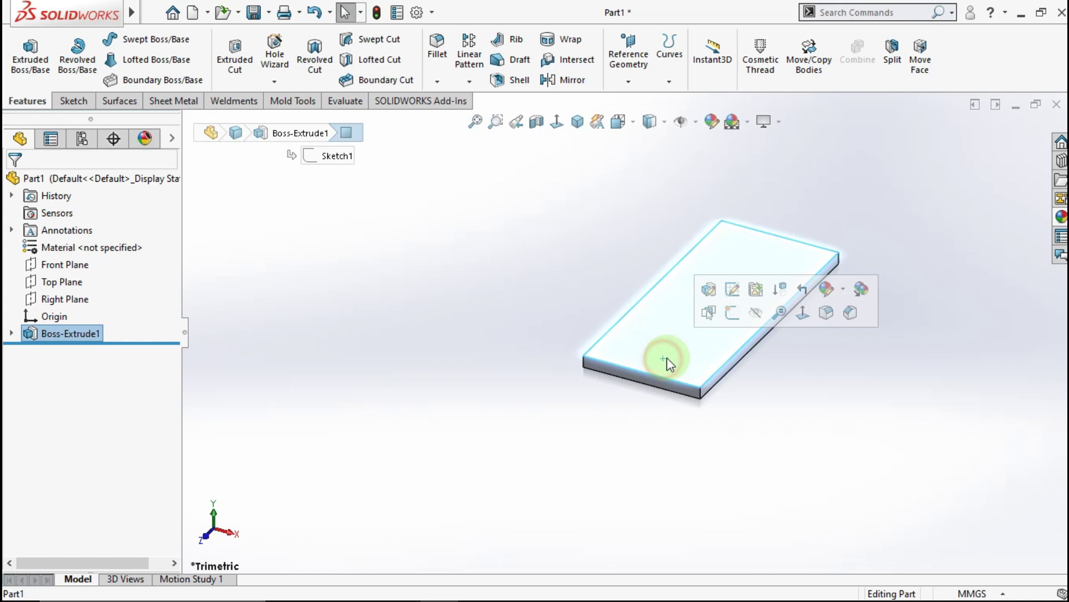
Sketch a full-width rectangle across one end of the plate's top face
click(730, 313)
click(557, 123)
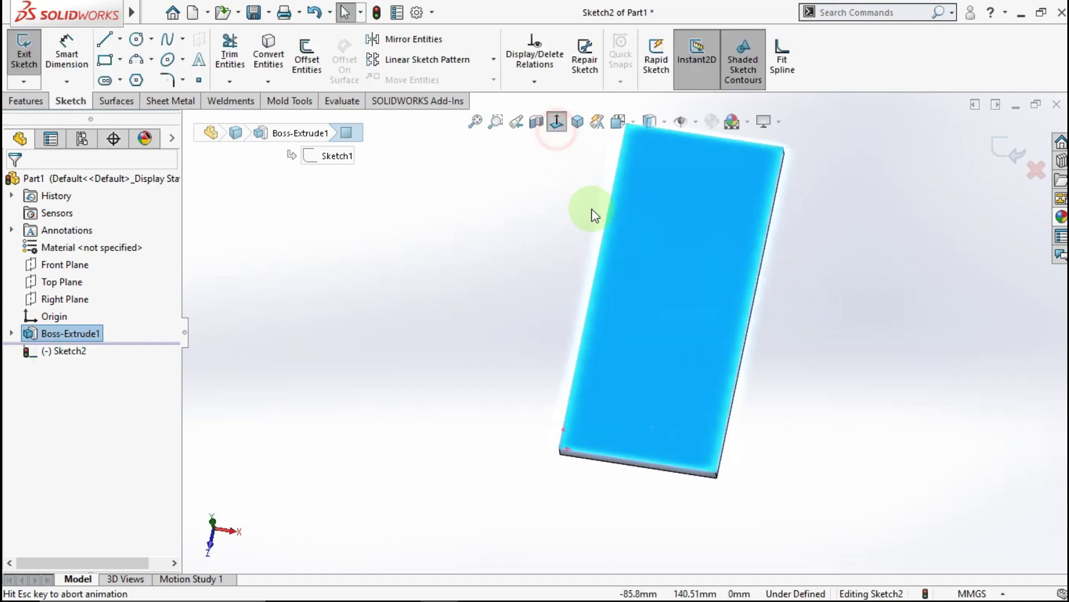
click(397, 397)
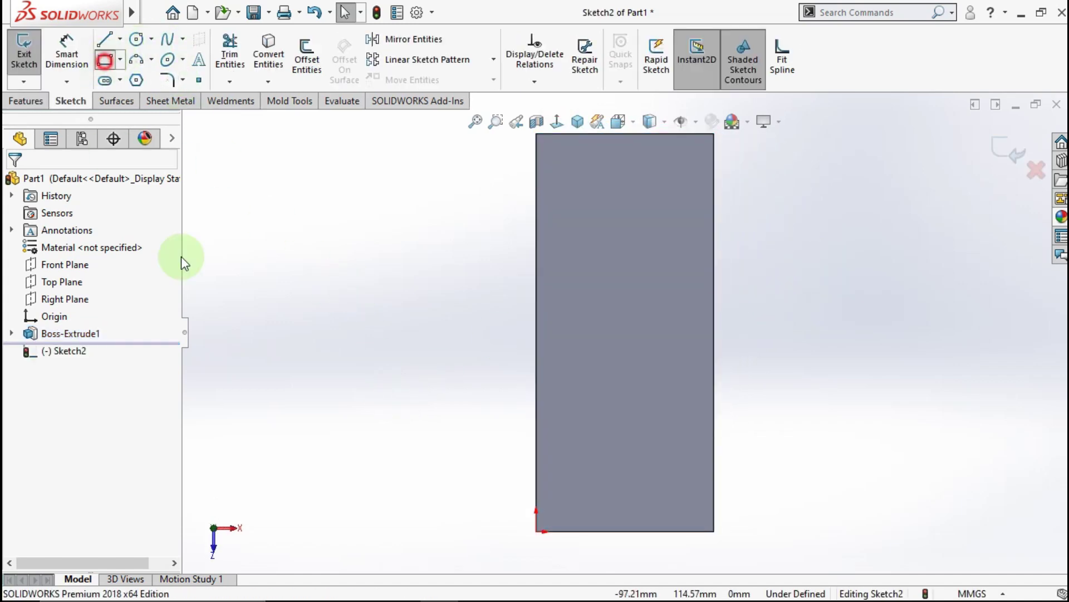
click(536, 531)
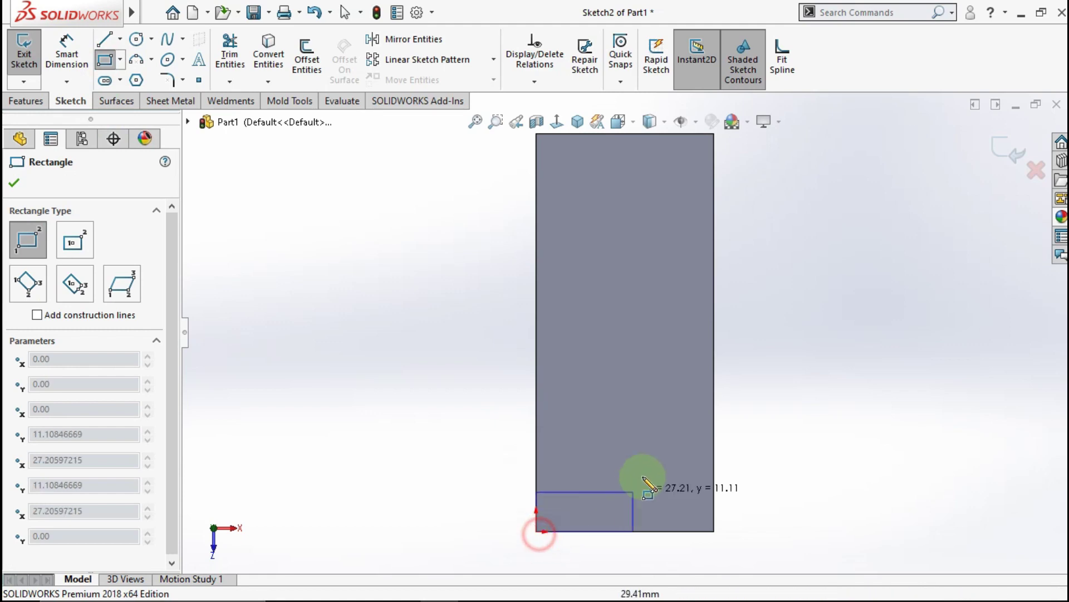
click(714, 468)
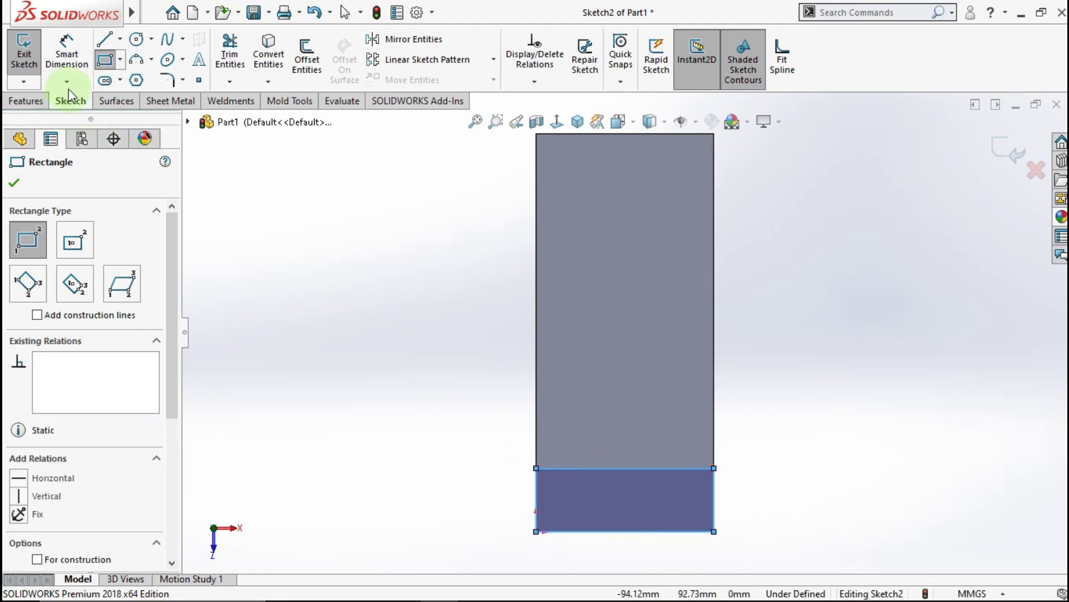
Dimension the end strip's height to 5 mm
click(82, 54)
click(714, 501)
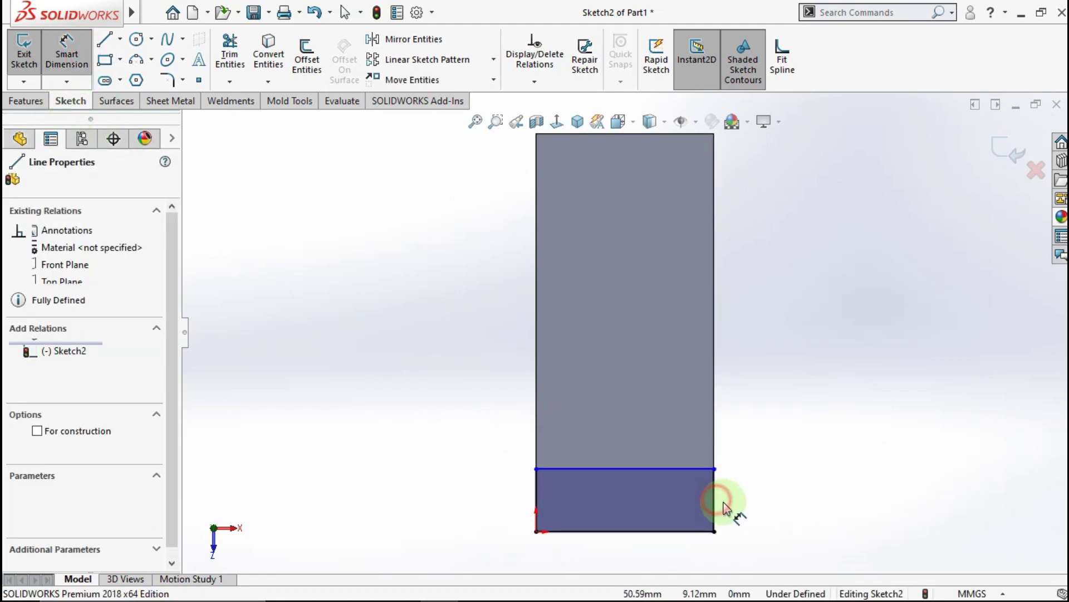
click(790, 513)
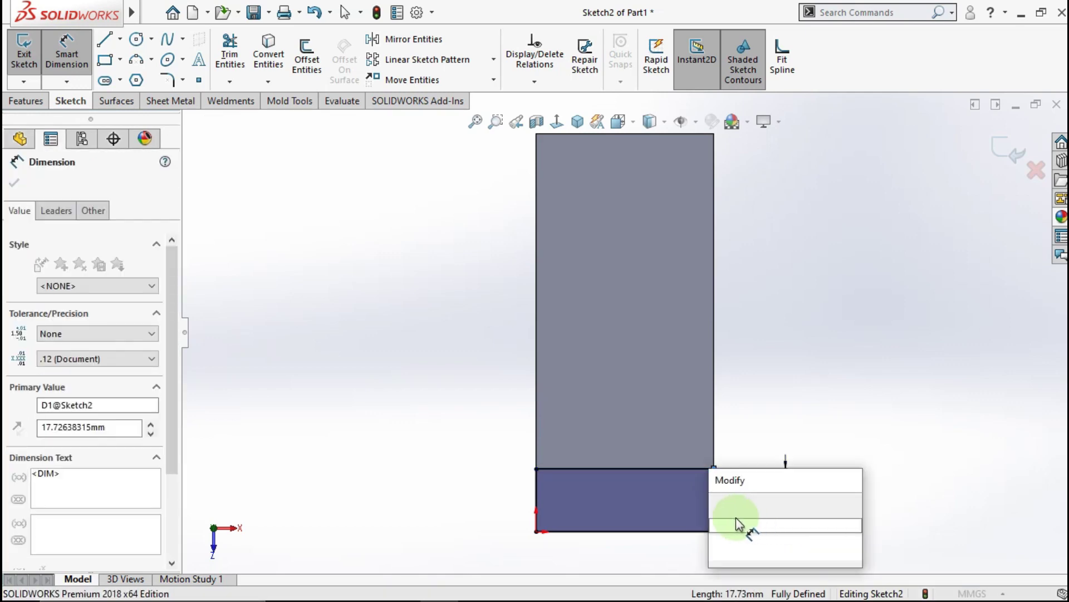
text(5)
key(Return)
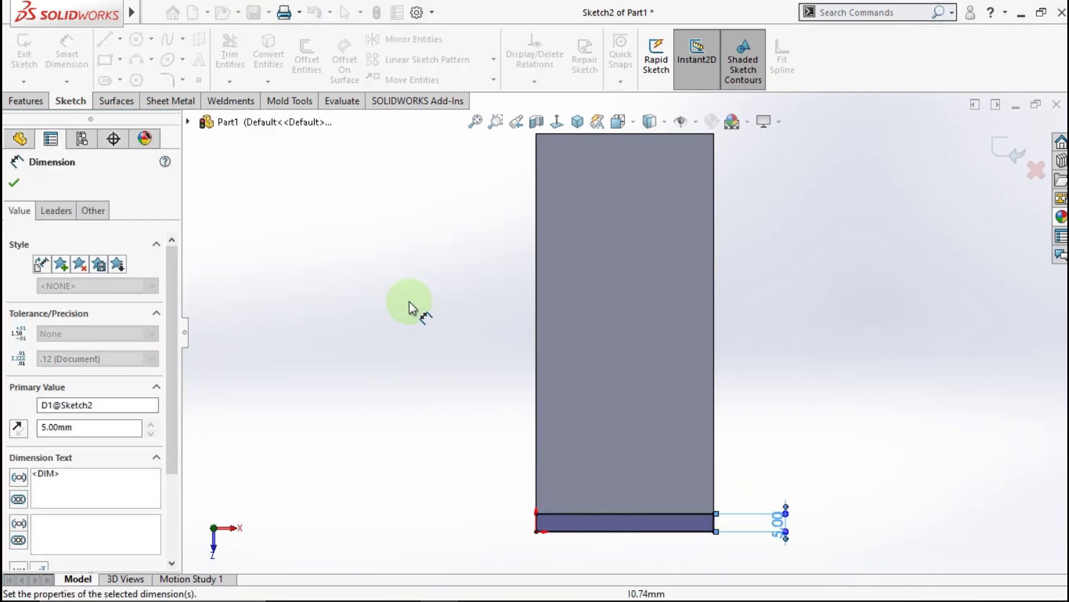
click(27, 100)
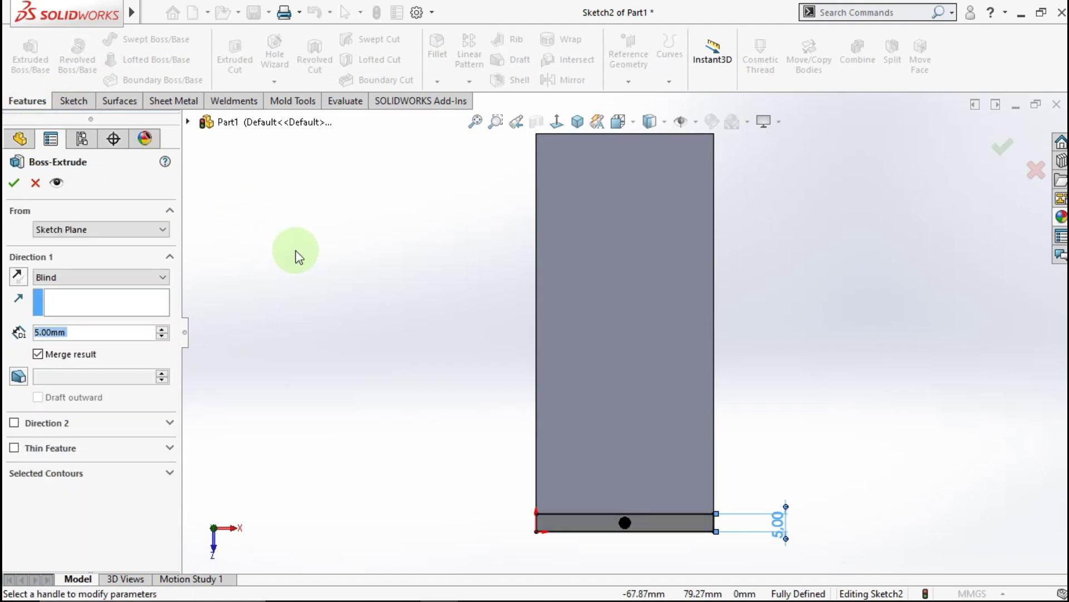
Extrude the end strip 25 mm upward as Boss-Extrude2, viewed isometrically
middle_drag(396, 266, 451, 387)
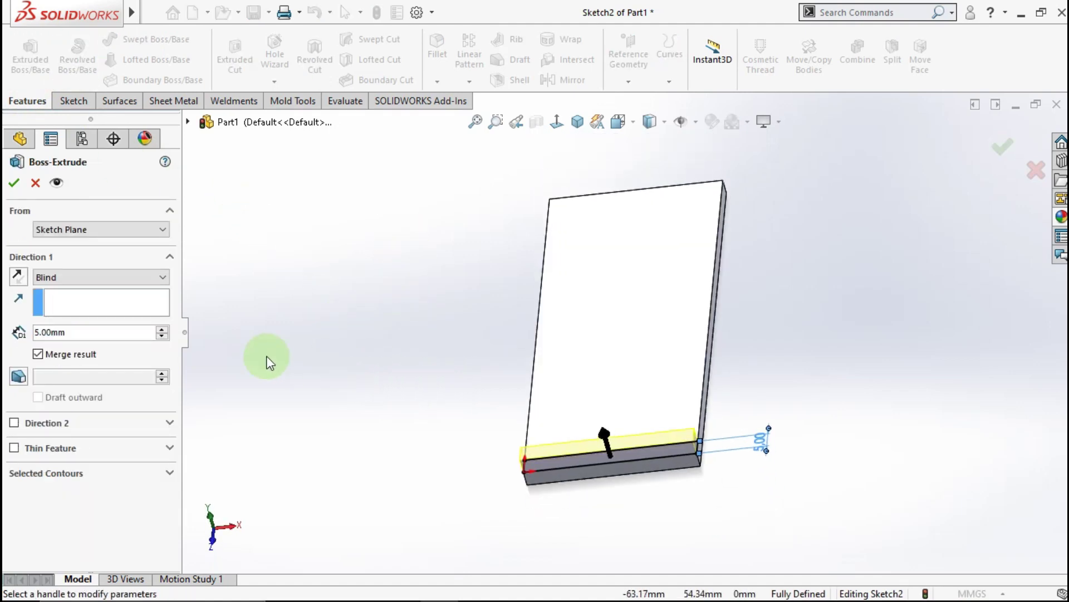
double_click(98, 336)
text(25)
key(Return)
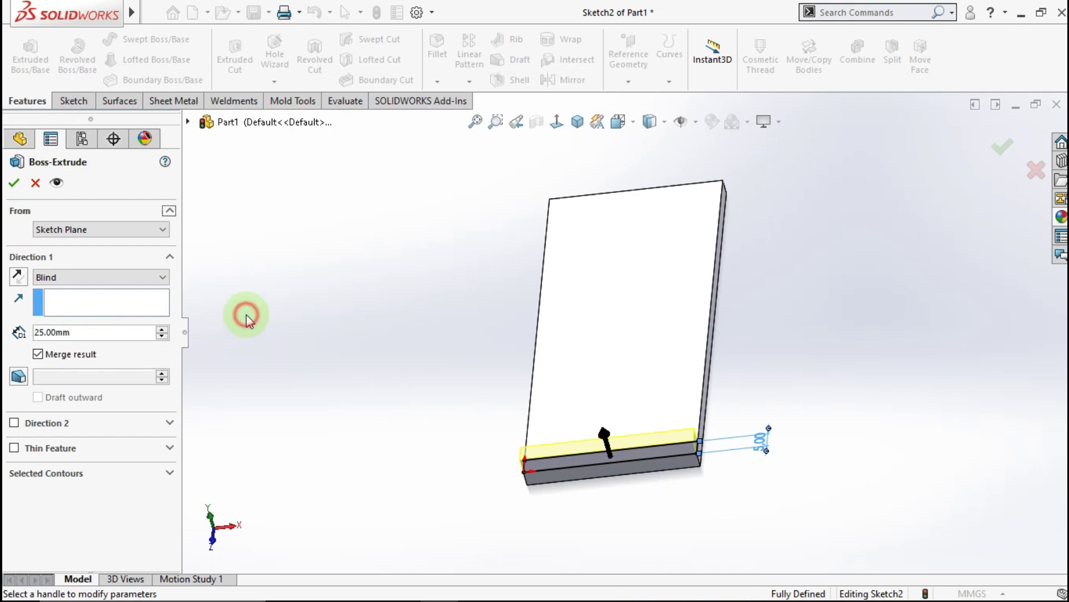
click(18, 183)
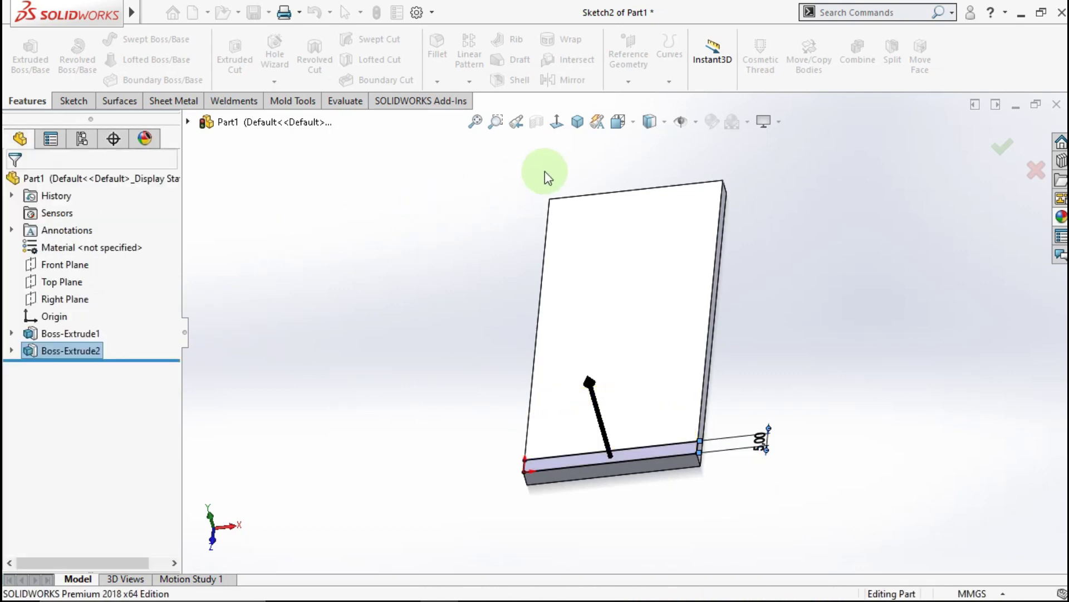
click(579, 124)
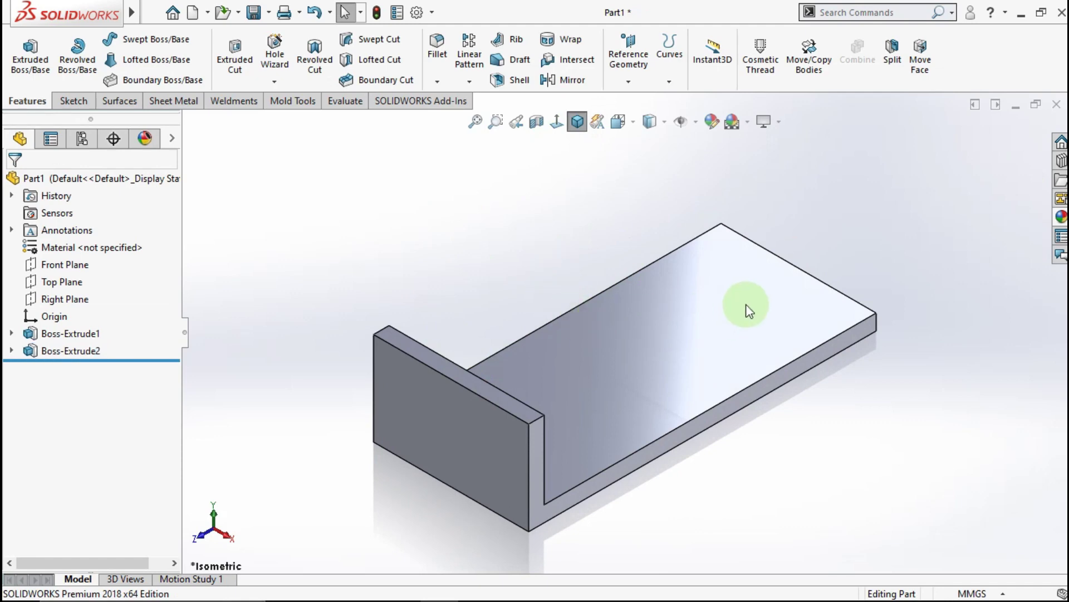
mouse_move(727, 332)
middle_down()
mouse_move(659, 326)
mouse_move(707, 346)
mouse_move(737, 342)
middle_up()
click(738, 344)
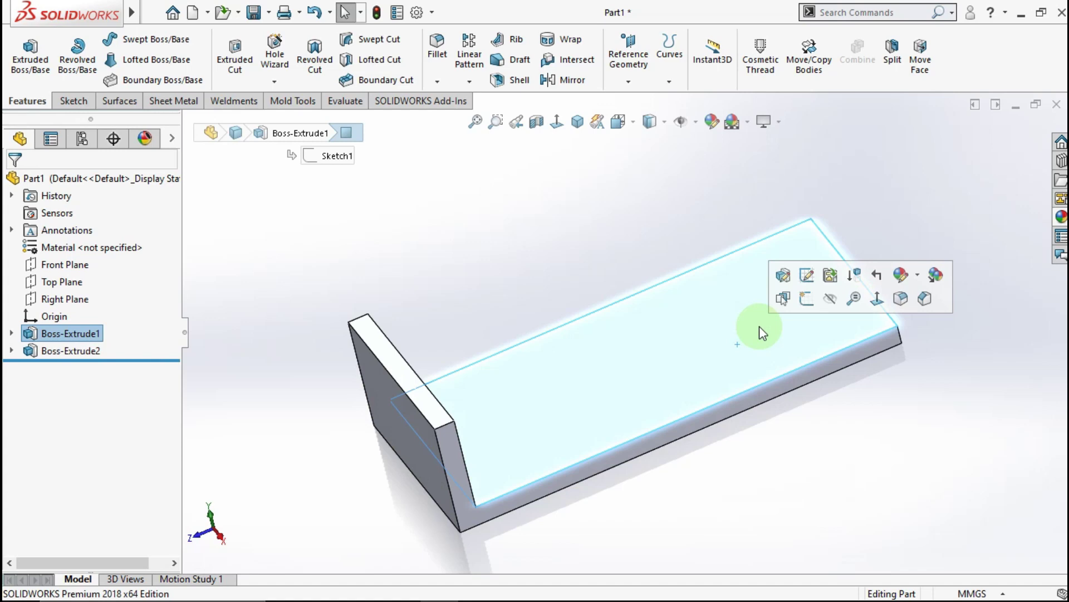
Start a sketch on the upright plate and draw a circle on it
click(807, 299)
click(557, 122)
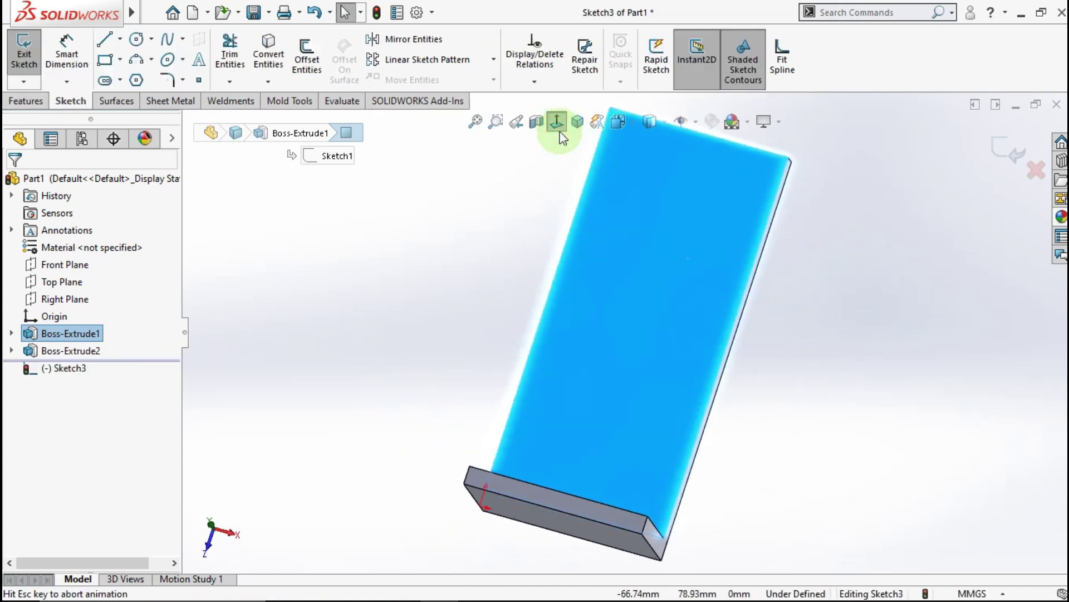
click(459, 299)
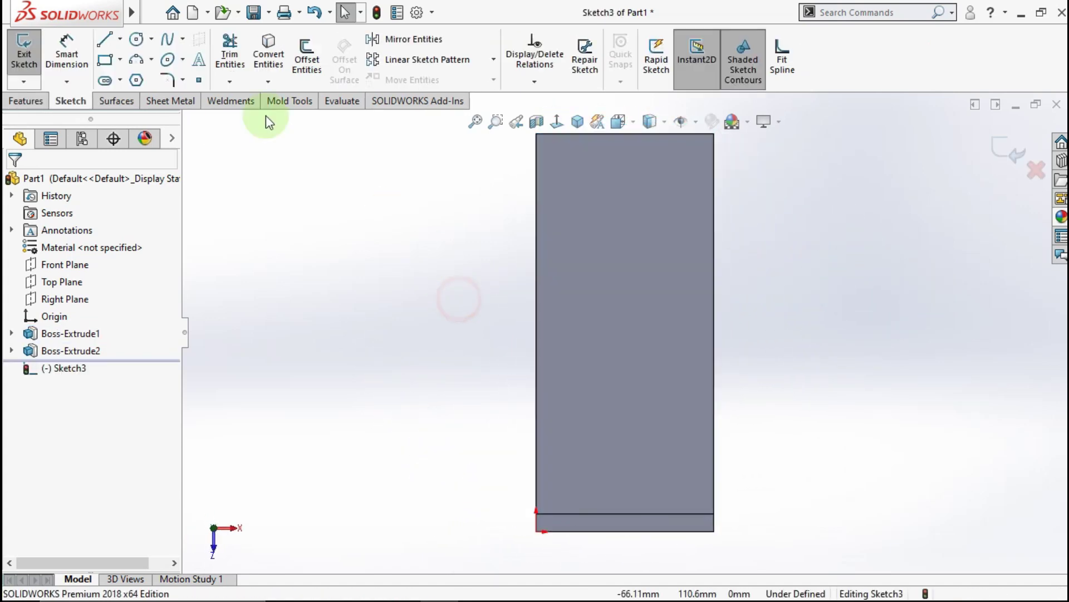
click(134, 42)
click(623, 214)
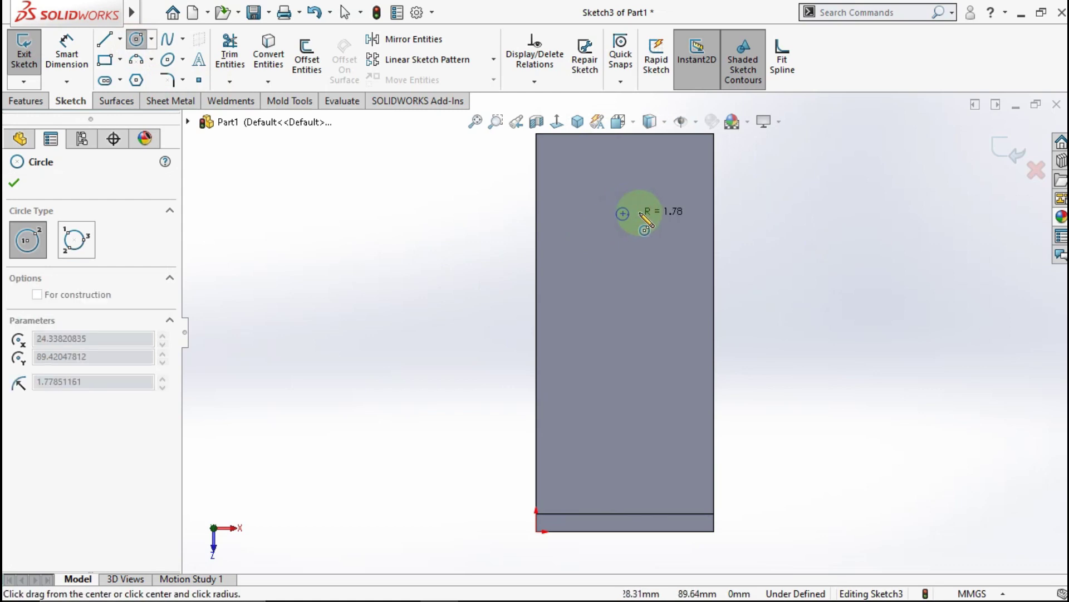
click(649, 214)
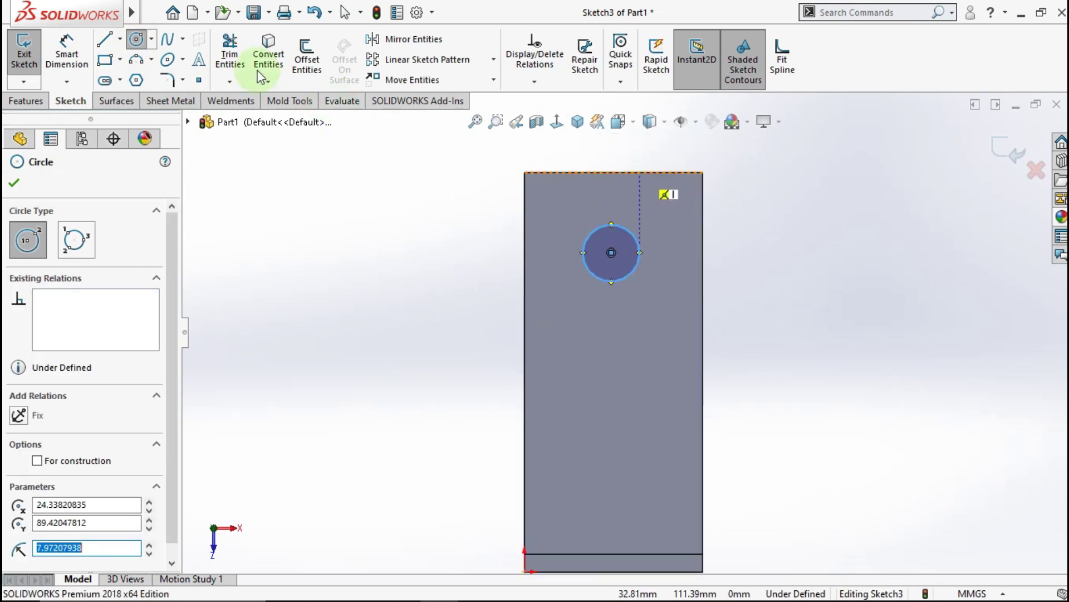
Add a vertical construction centreline from the top-edge midpoint to the circle centre
click(120, 40)
click(138, 77)
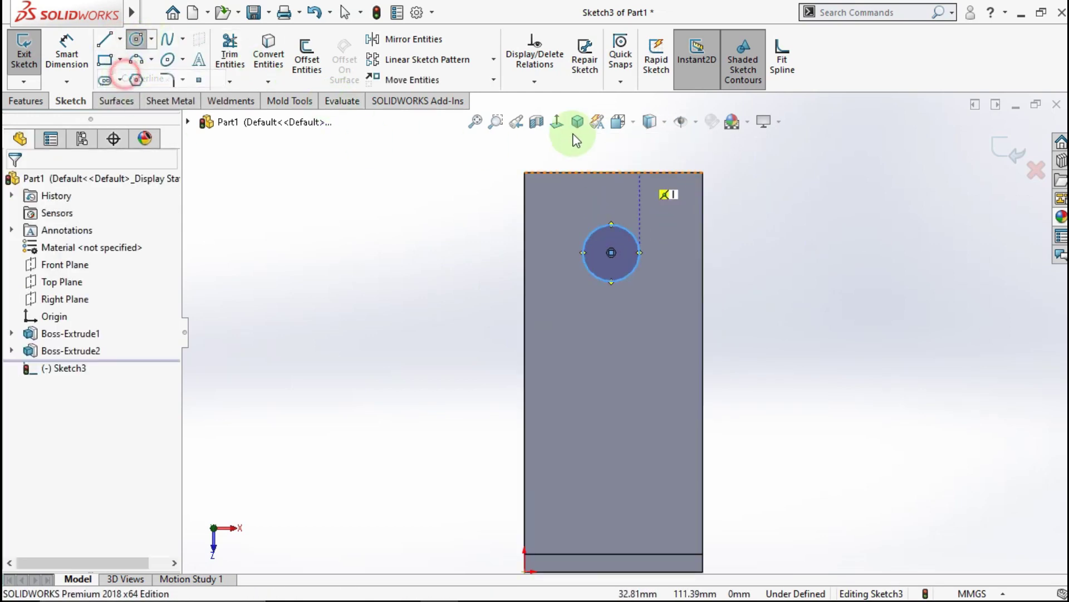
click(612, 172)
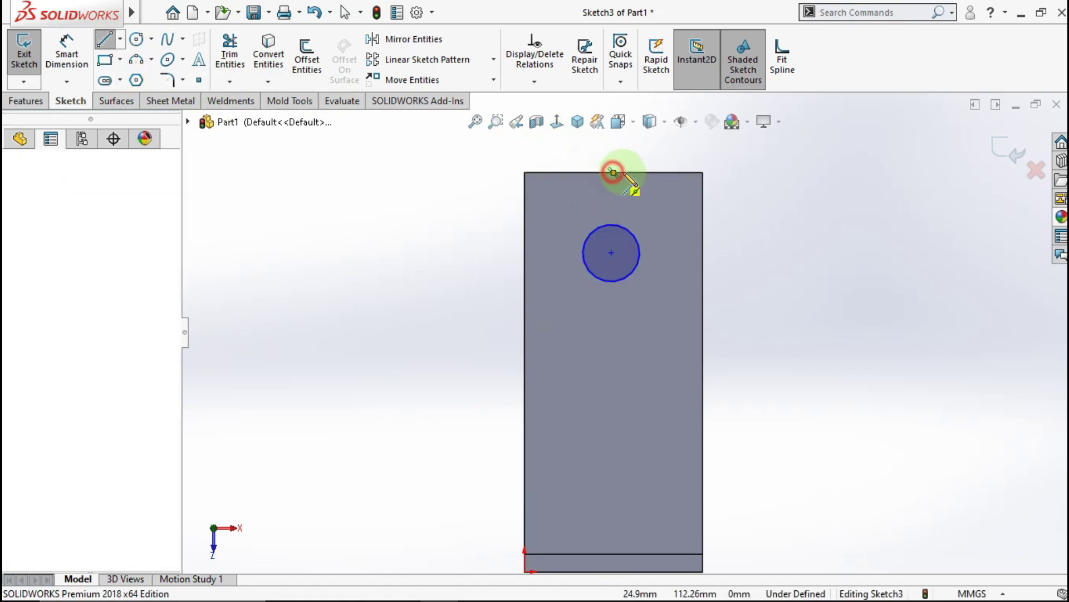
click(611, 252)
key(Escape)
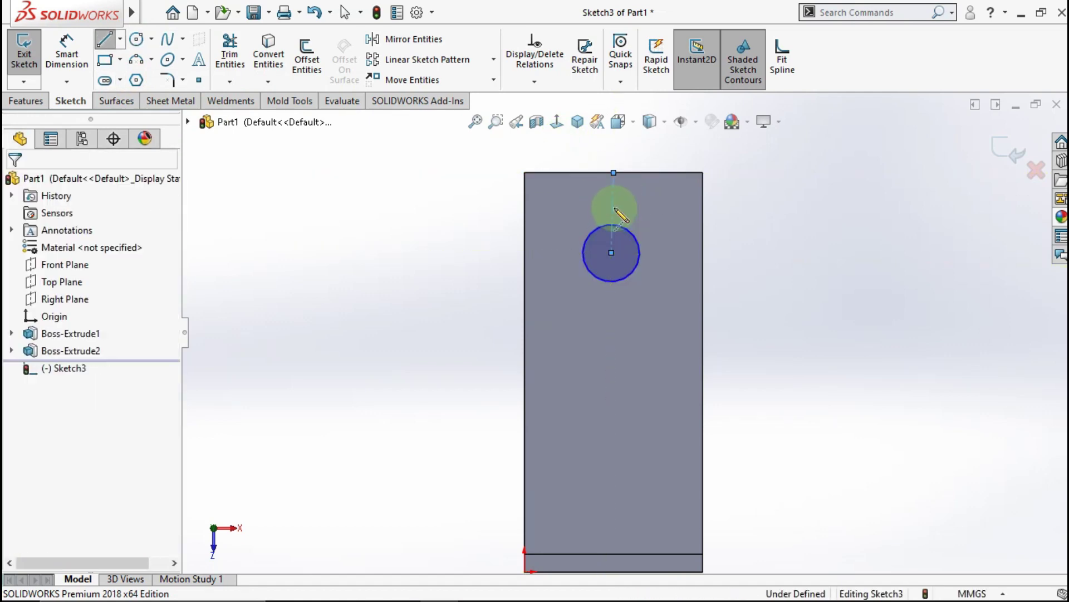
click(613, 183)
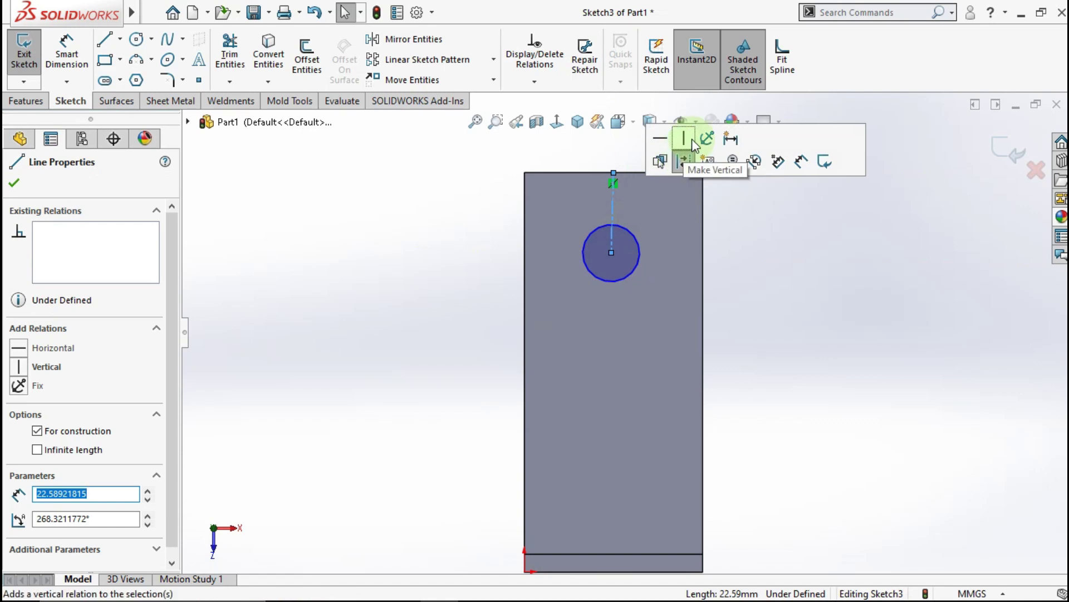
click(692, 142)
click(761, 268)
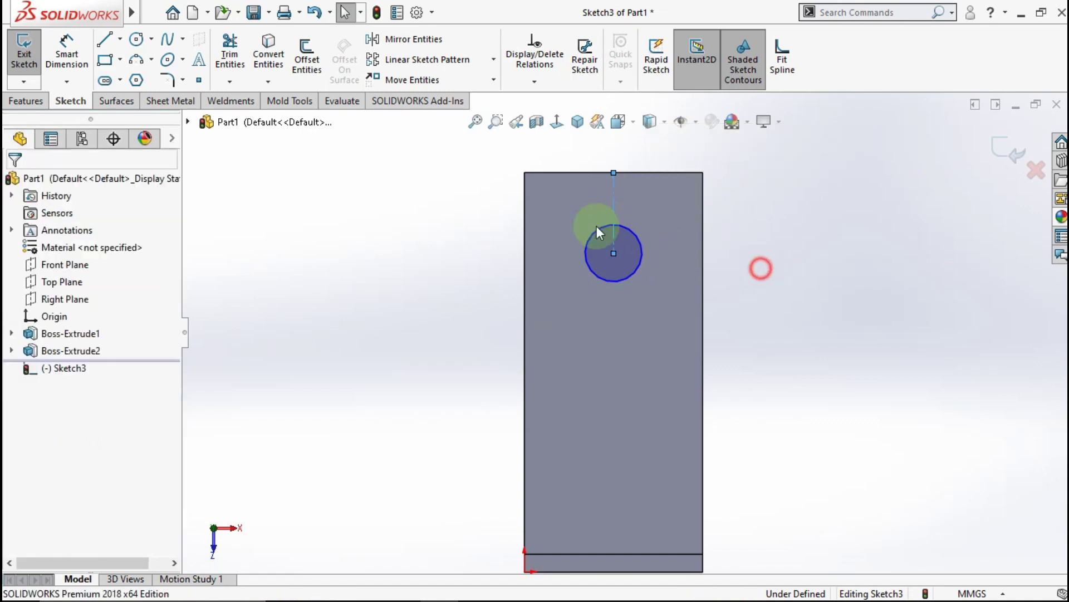
Dimension the circle to Ø15 and 85 mm above the bottom edge
click(82, 61)
click(589, 254)
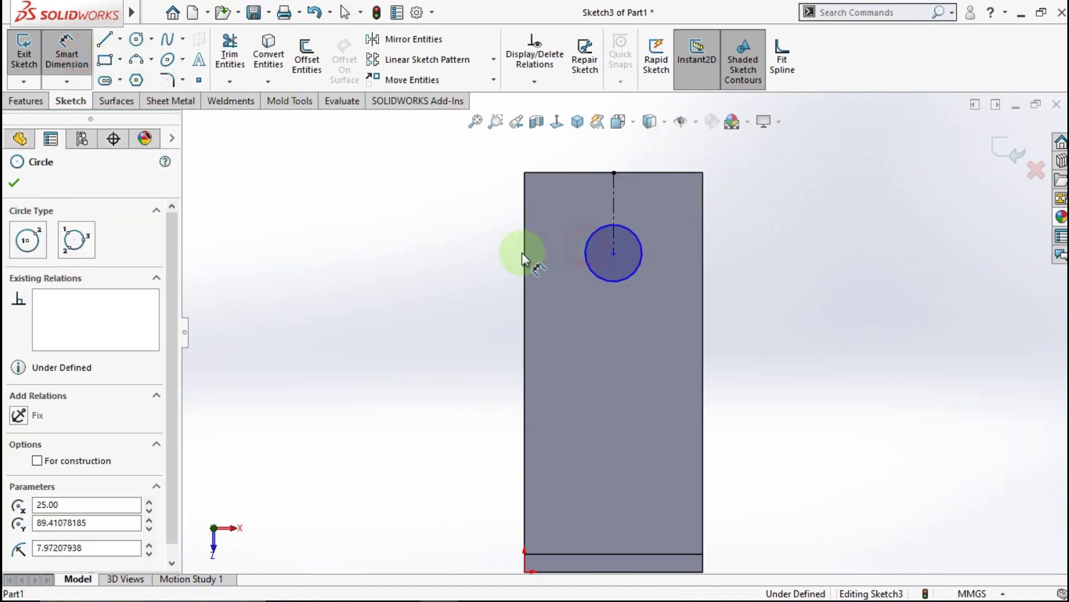
click(394, 262)
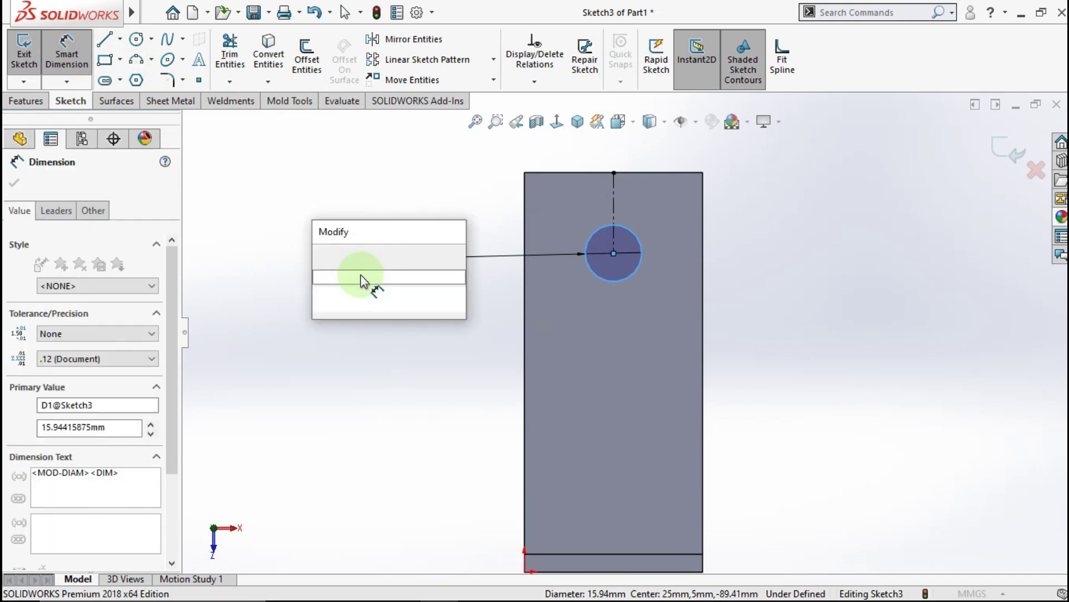
click(319, 255)
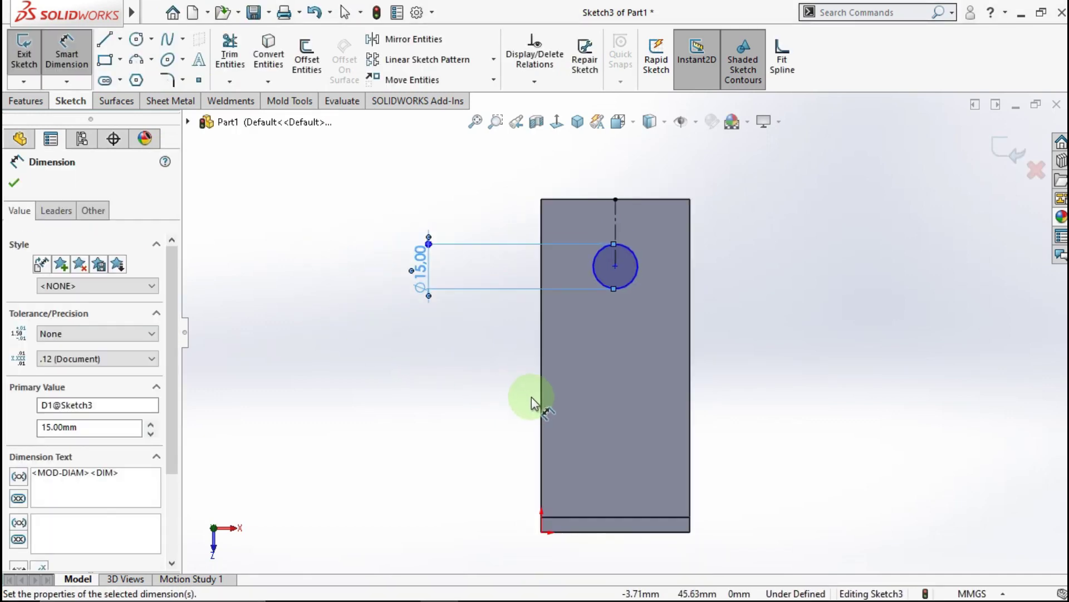
click(496, 423)
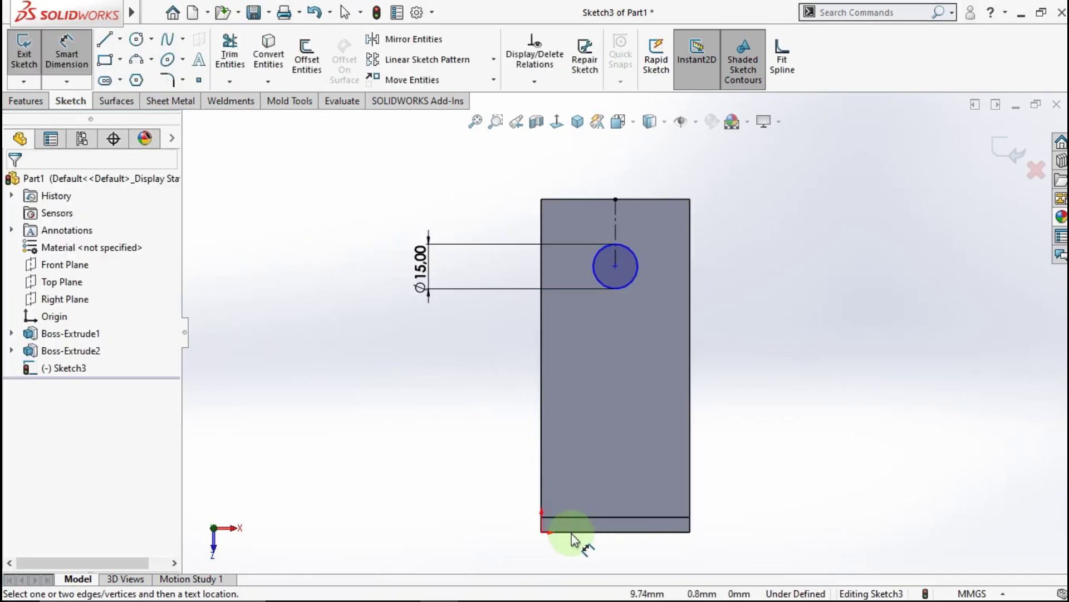
click(632, 280)
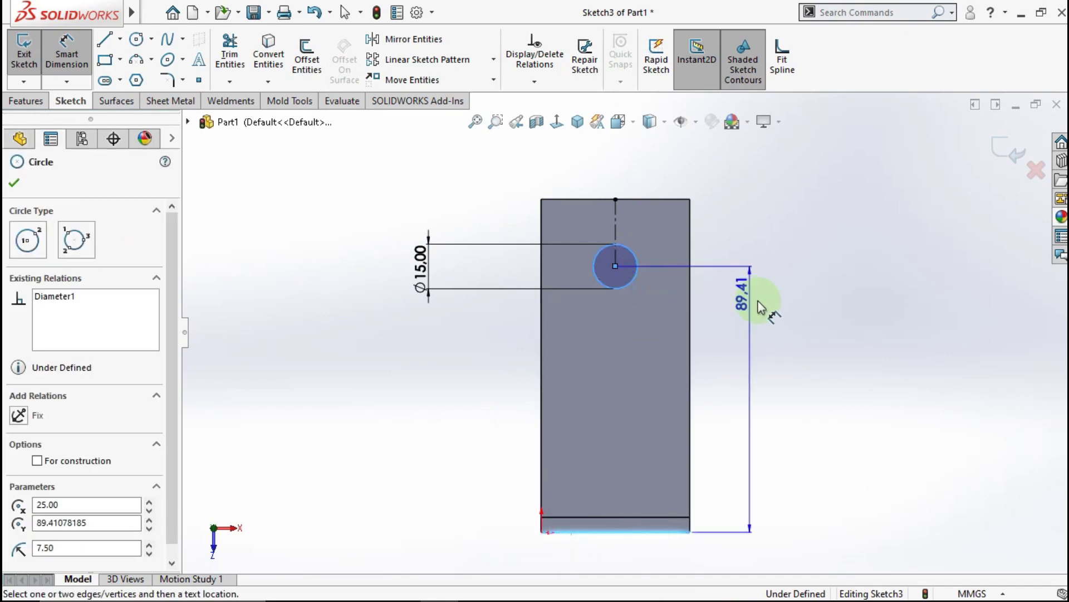
click(756, 396)
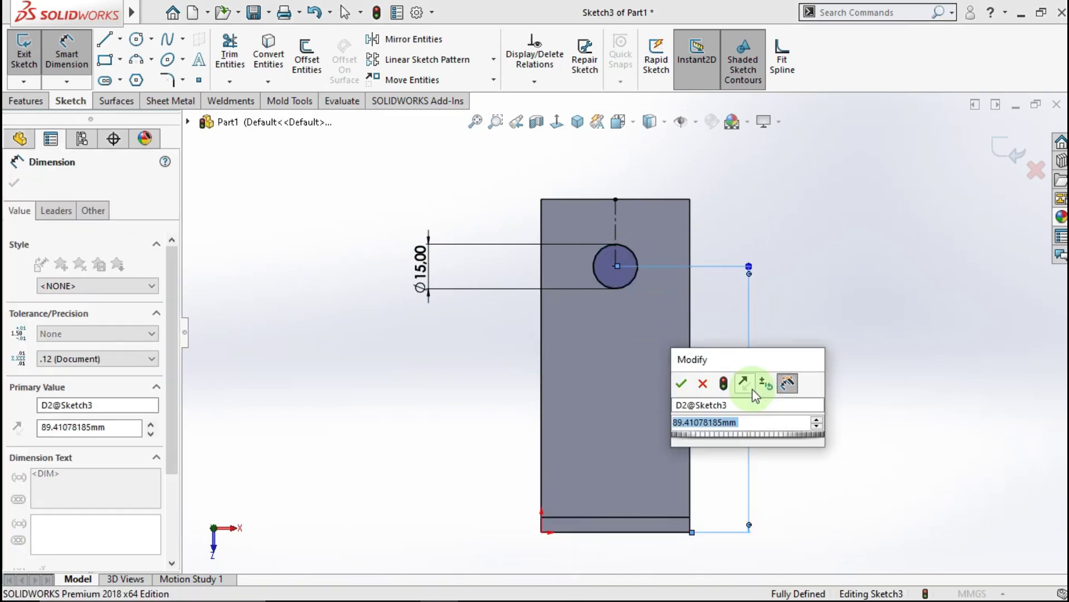
text(85)
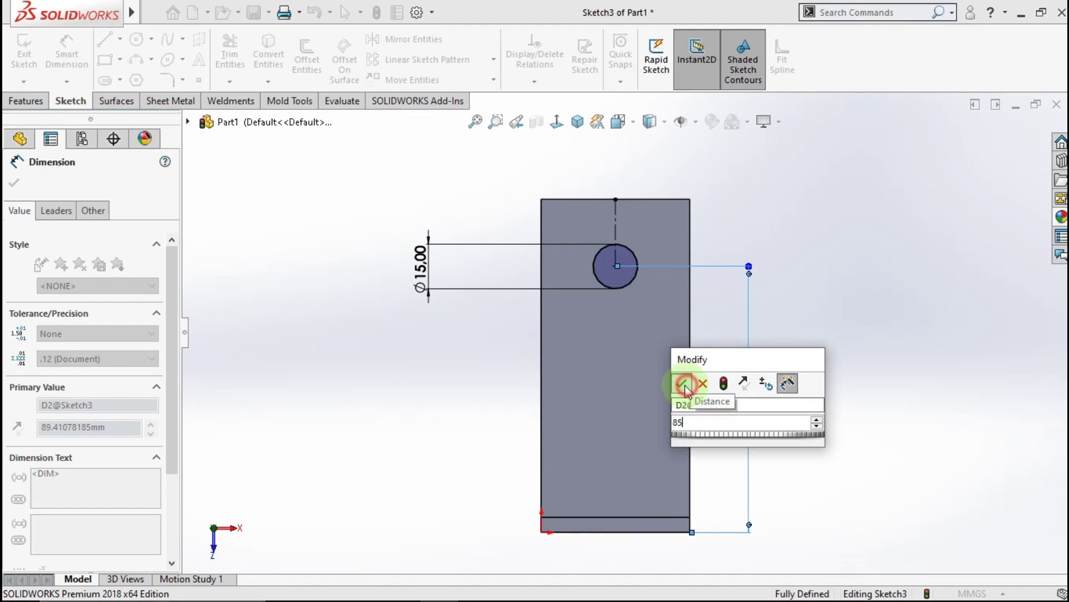
click(681, 383)
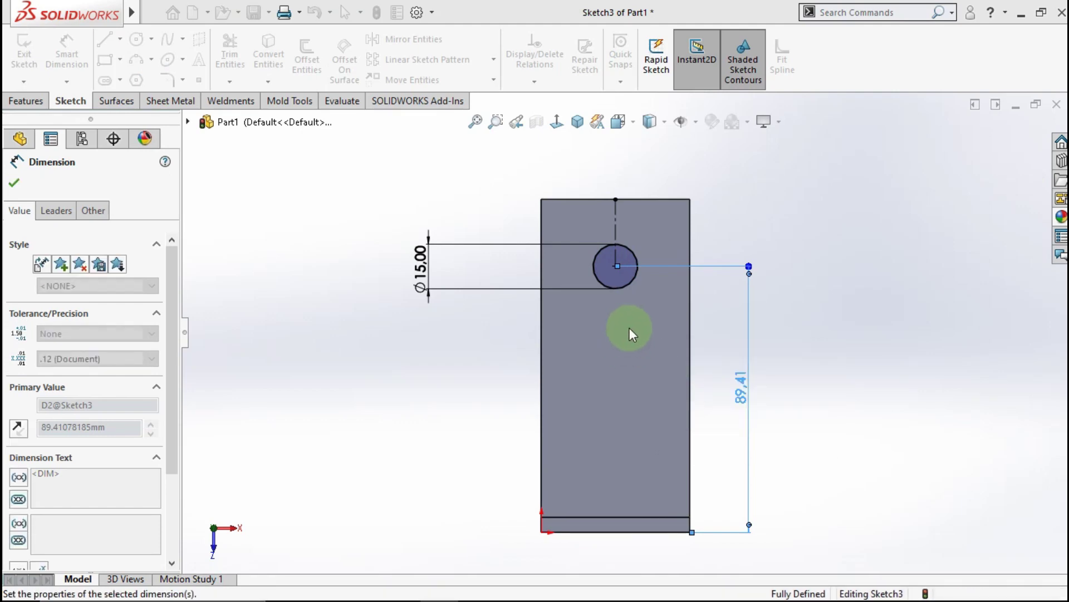
click(44, 112)
Extrude the Ø15 circle 8 mm into a cylindrical boss, Boss-Extrude3
click(22, 56)
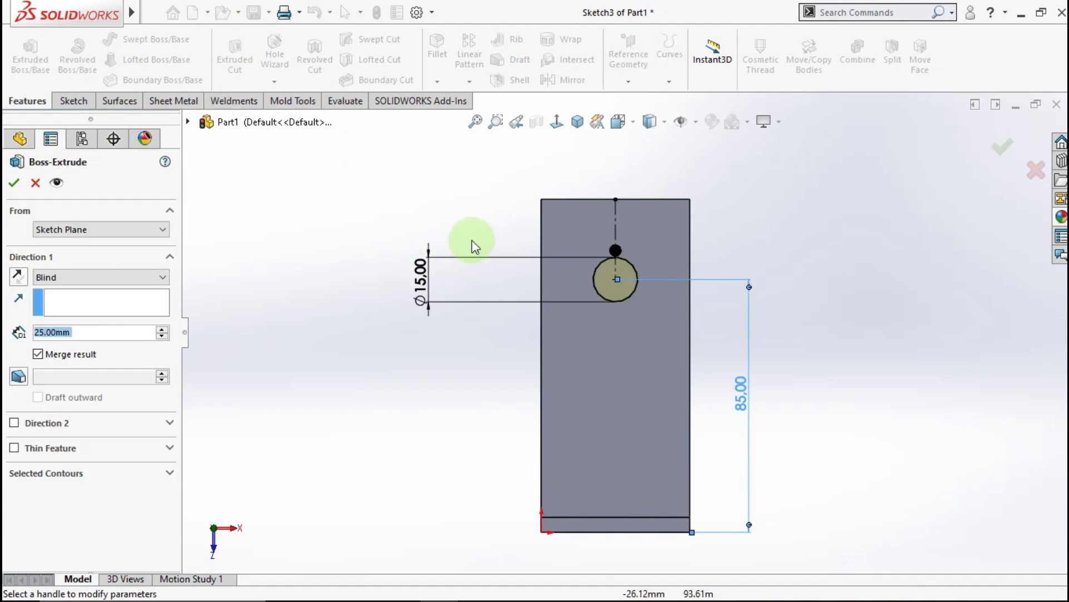
text(8)
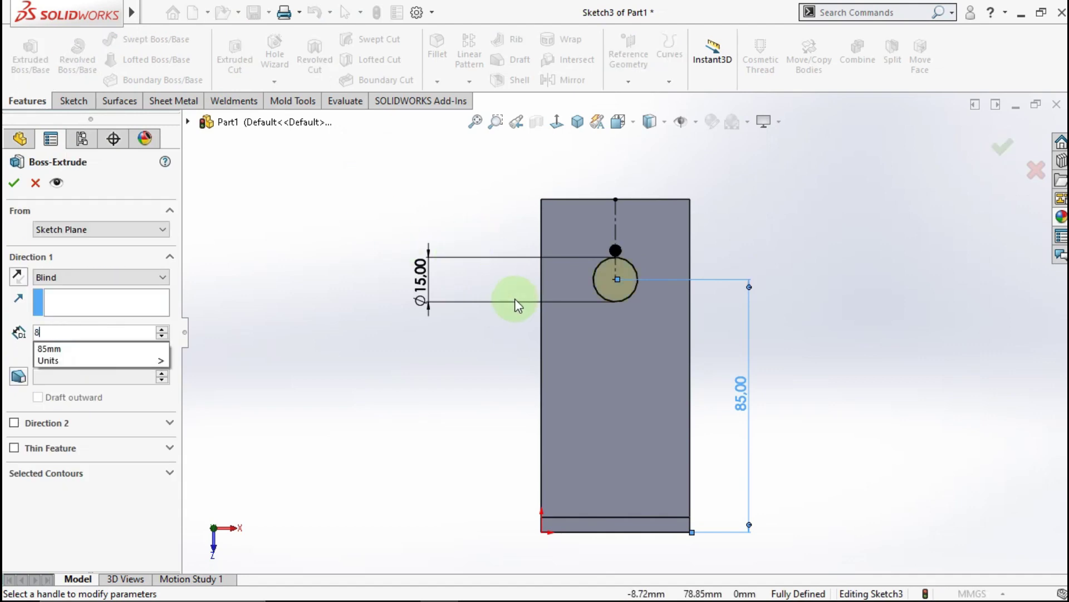
key(Return)
mouse_move(463, 286)
middle_down()
mouse_move(427, 302)
mouse_move(425, 327)
middle_up()
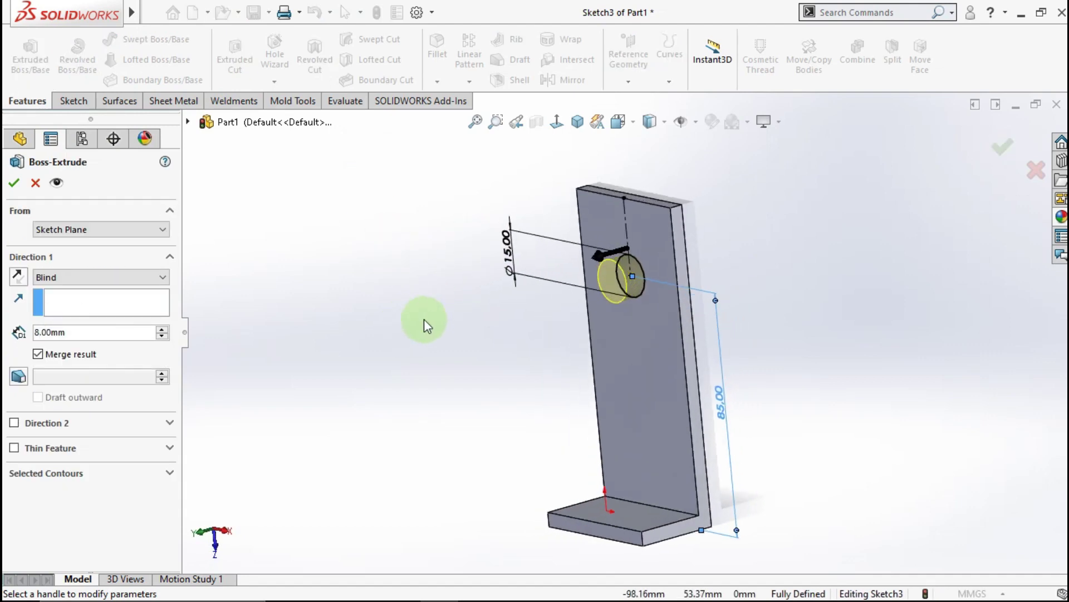
click(15, 185)
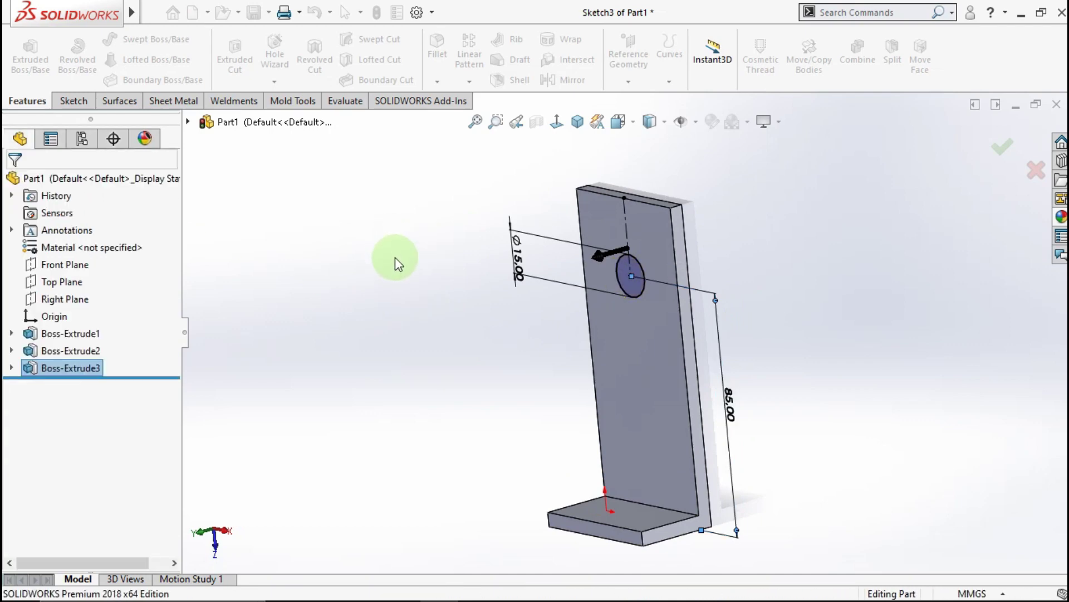
click(397, 263)
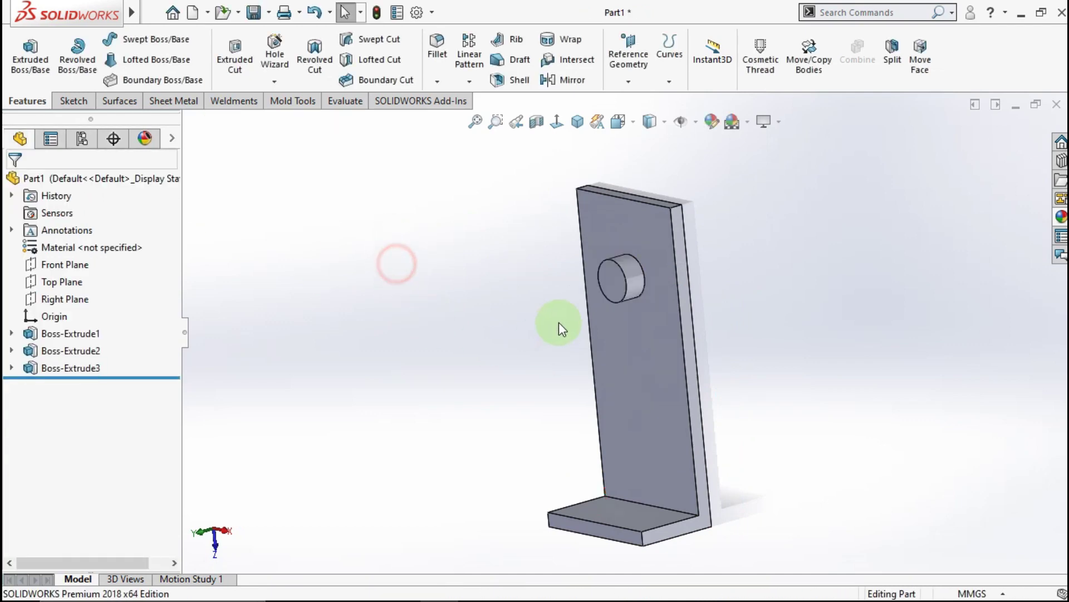
Sketch a Ø10 circle centred on the boss's end face
click(613, 288)
click(681, 244)
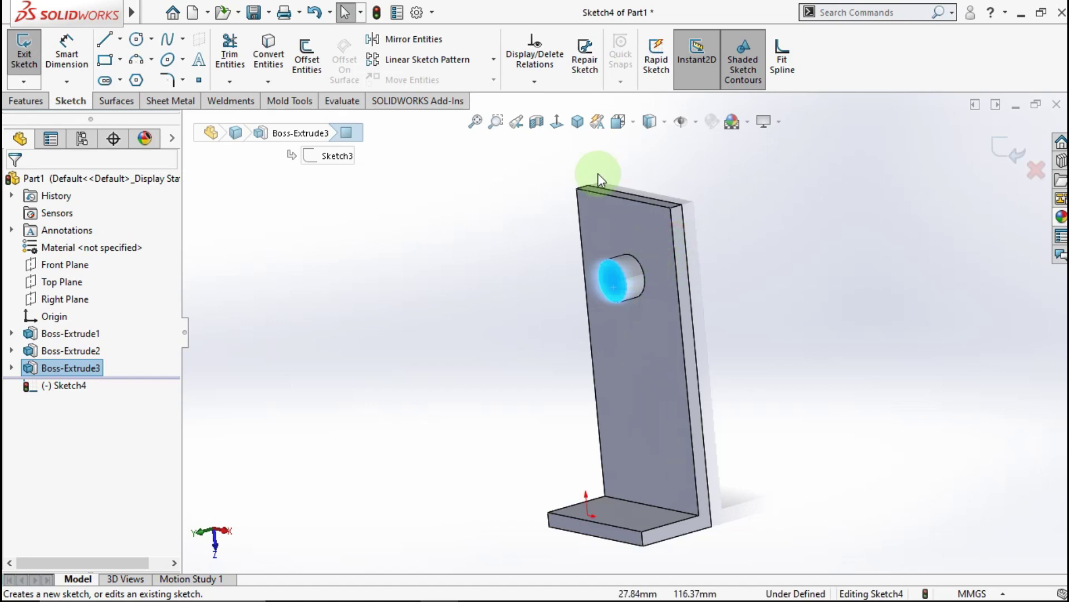
click(557, 121)
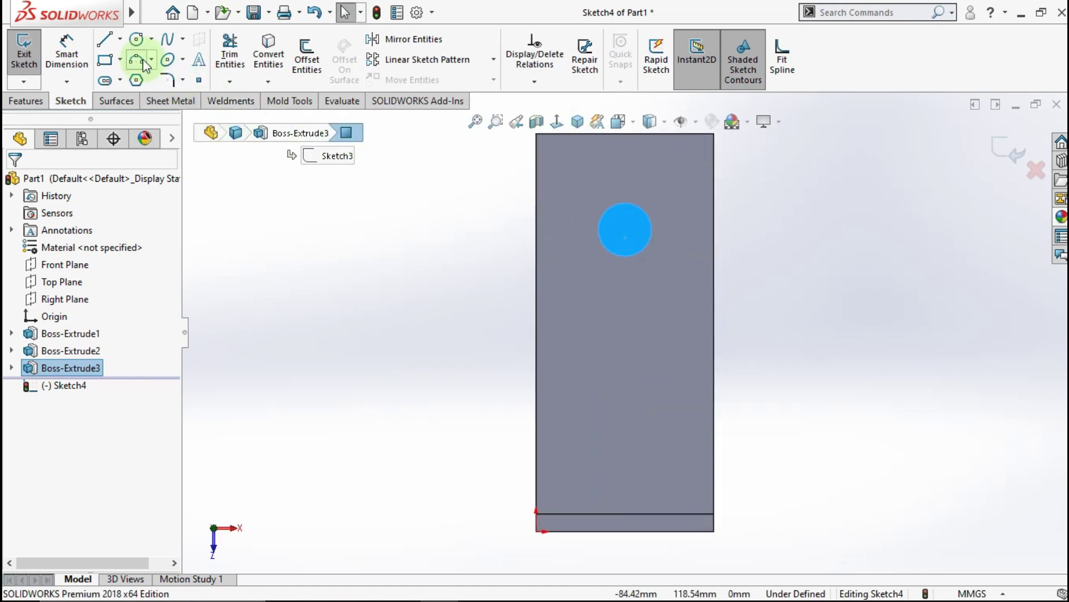
click(137, 40)
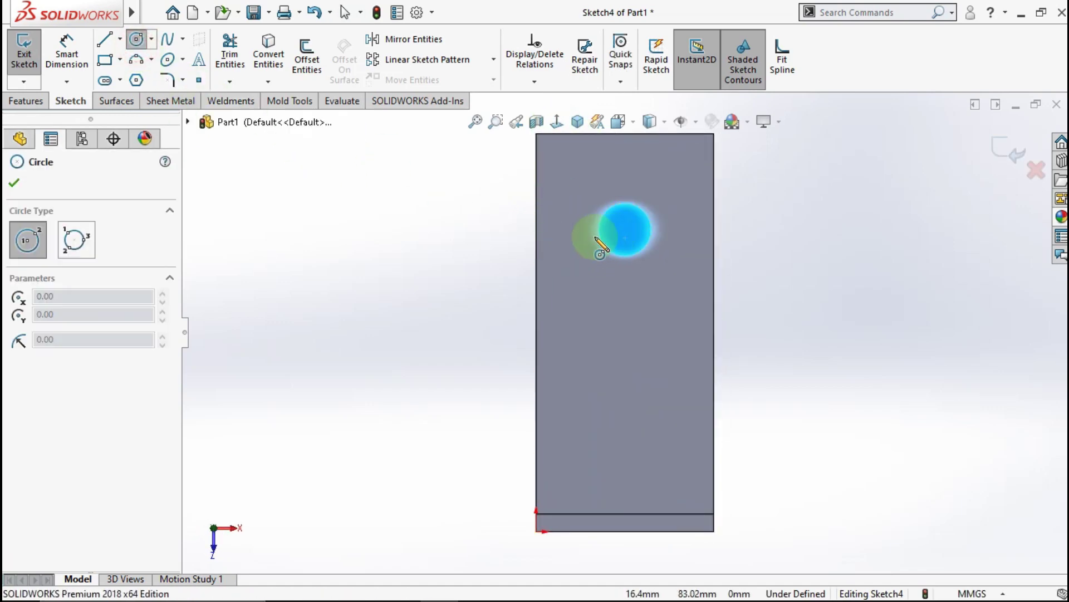
click(625, 230)
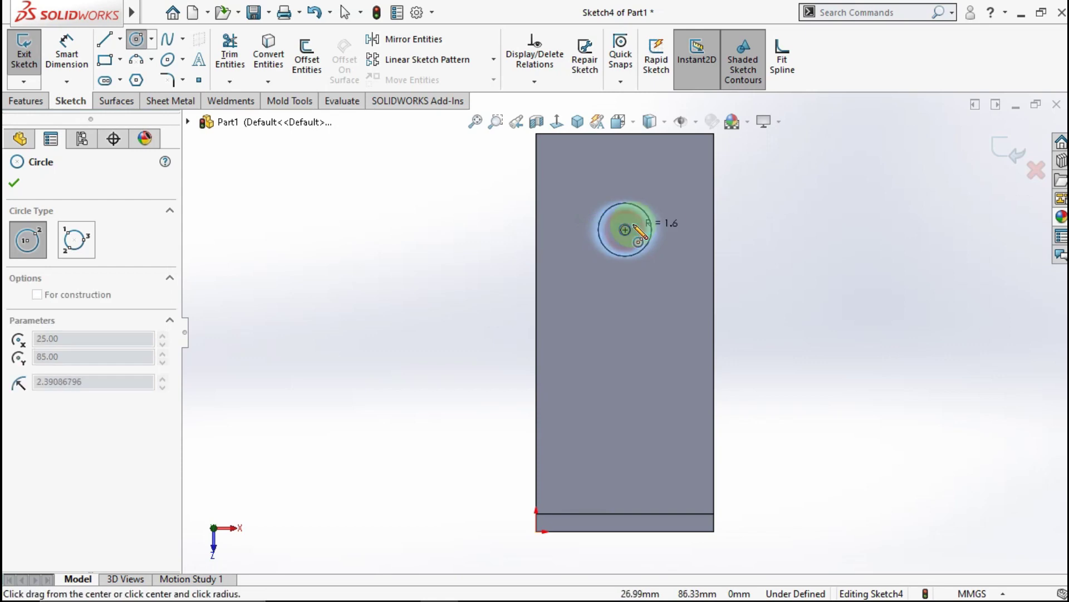
click(637, 225)
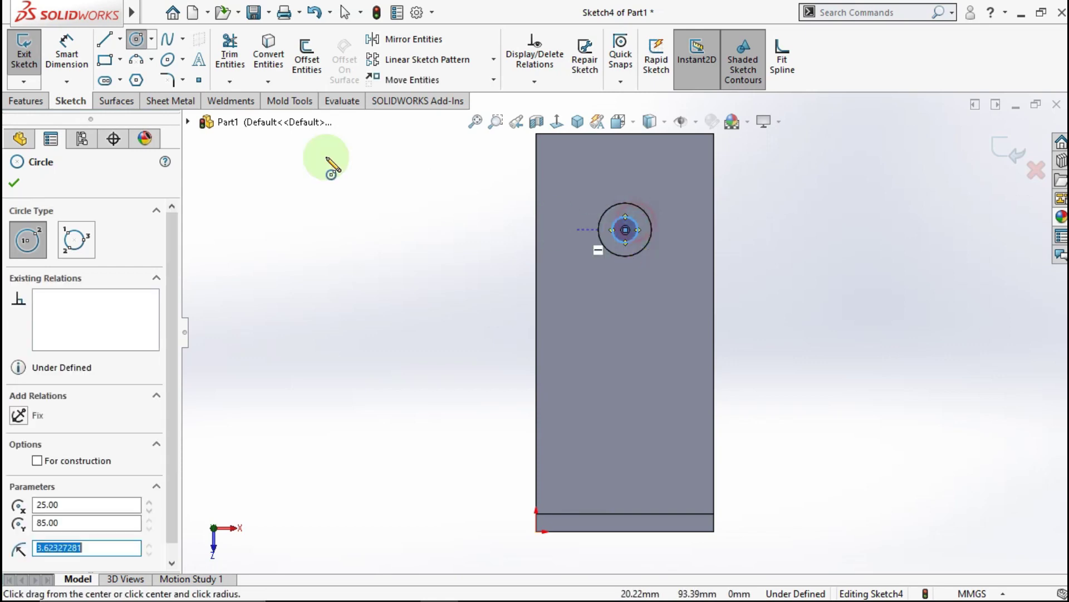
click(80, 54)
click(637, 235)
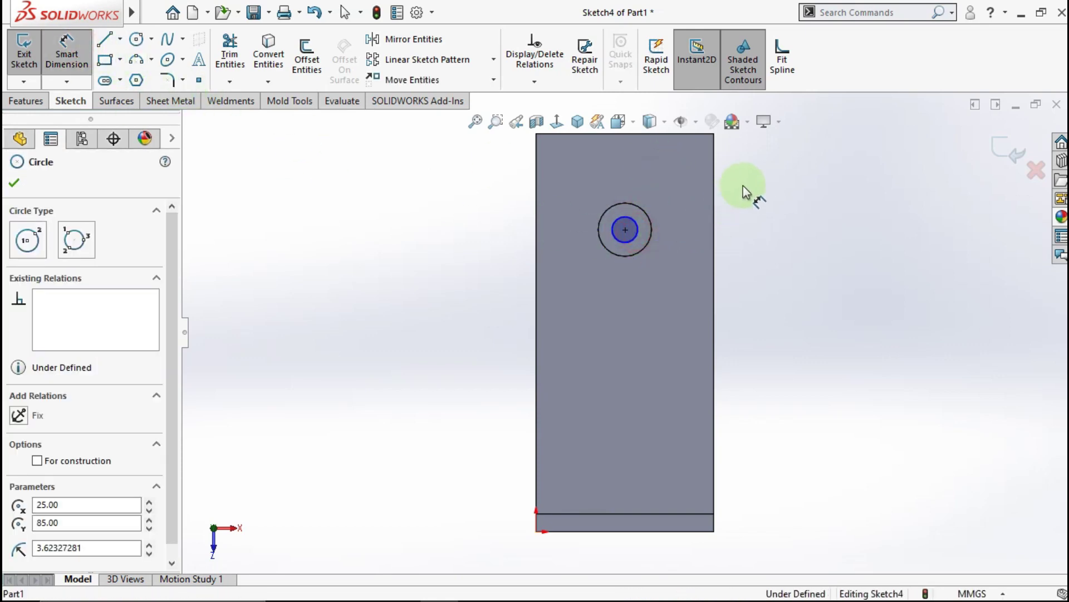
click(766, 171)
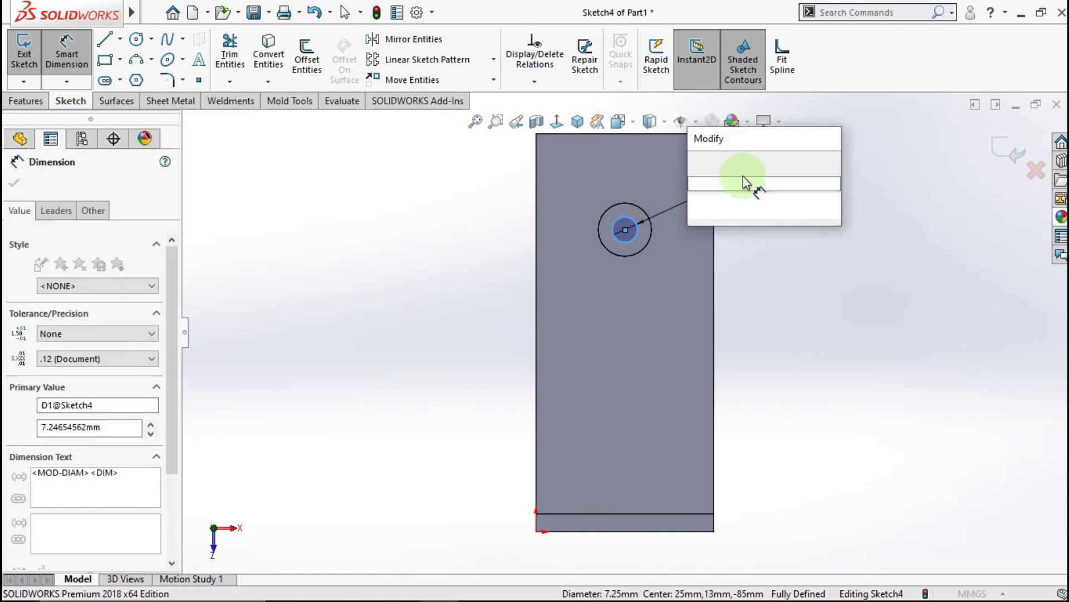
click(697, 161)
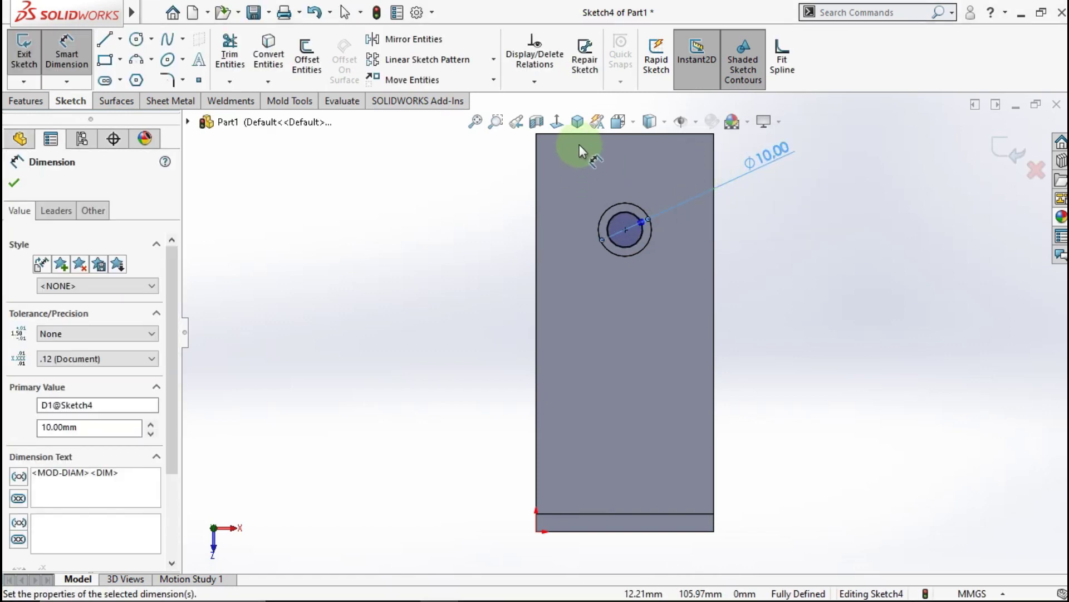
Extrude the Ø10 circle 10 mm into a rod, Boss-Extrude4
click(578, 123)
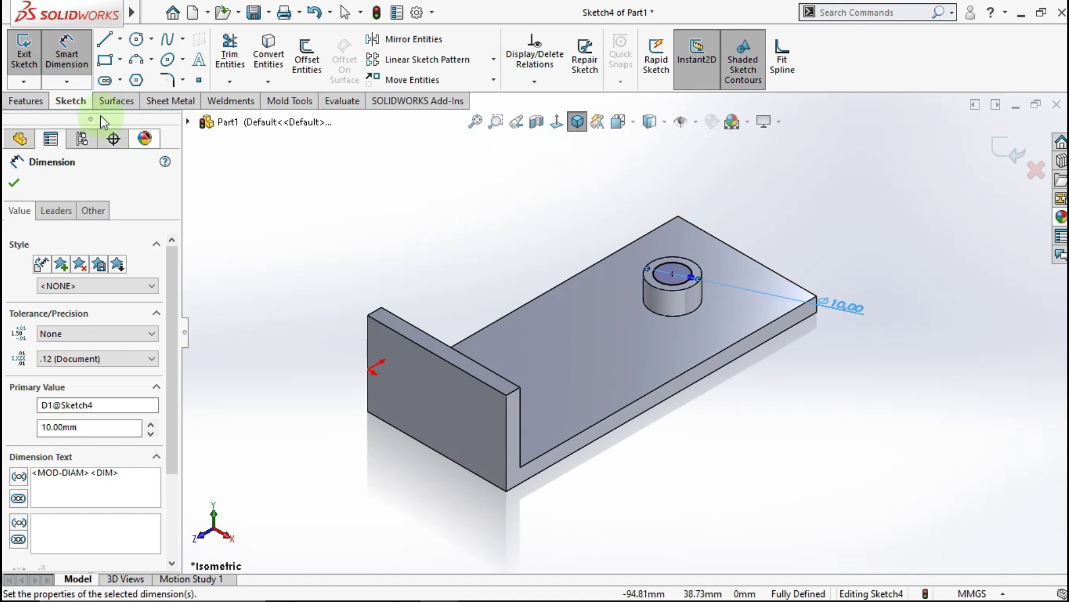
click(18, 104)
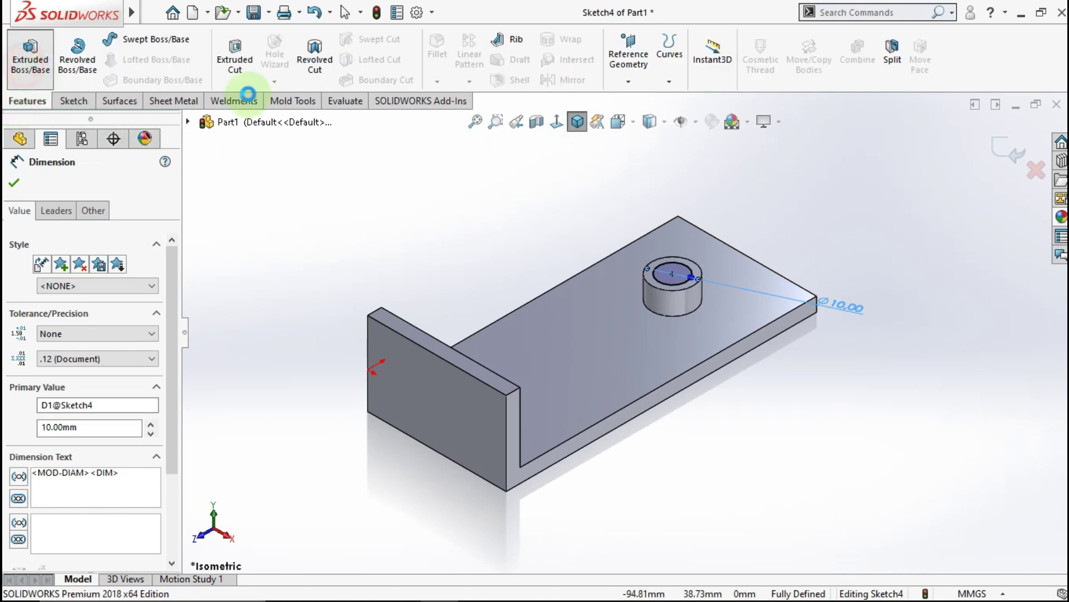
text(1)
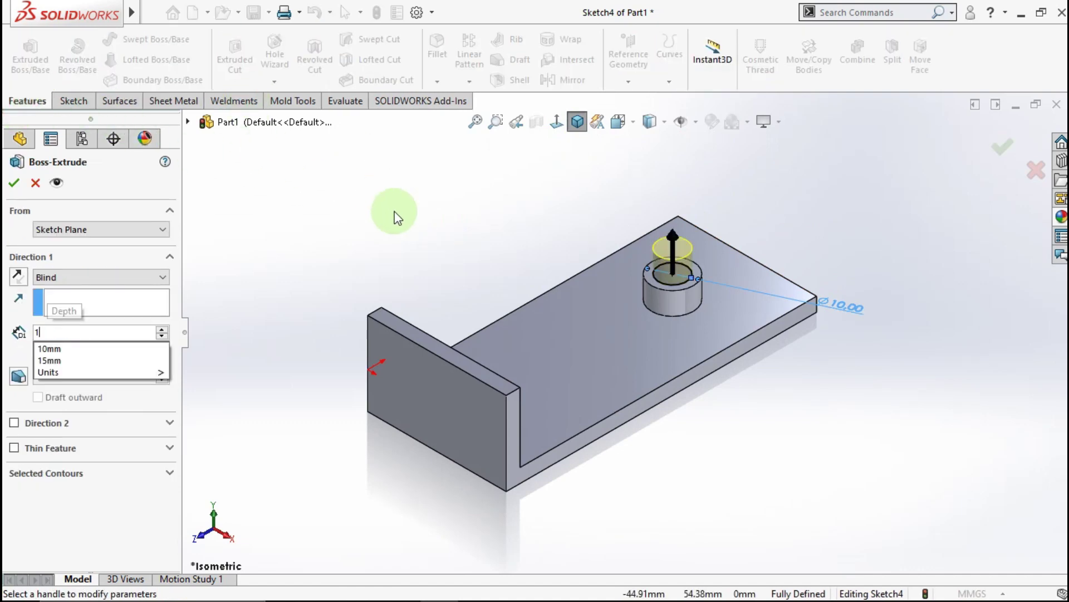
text(0)
click(397, 217)
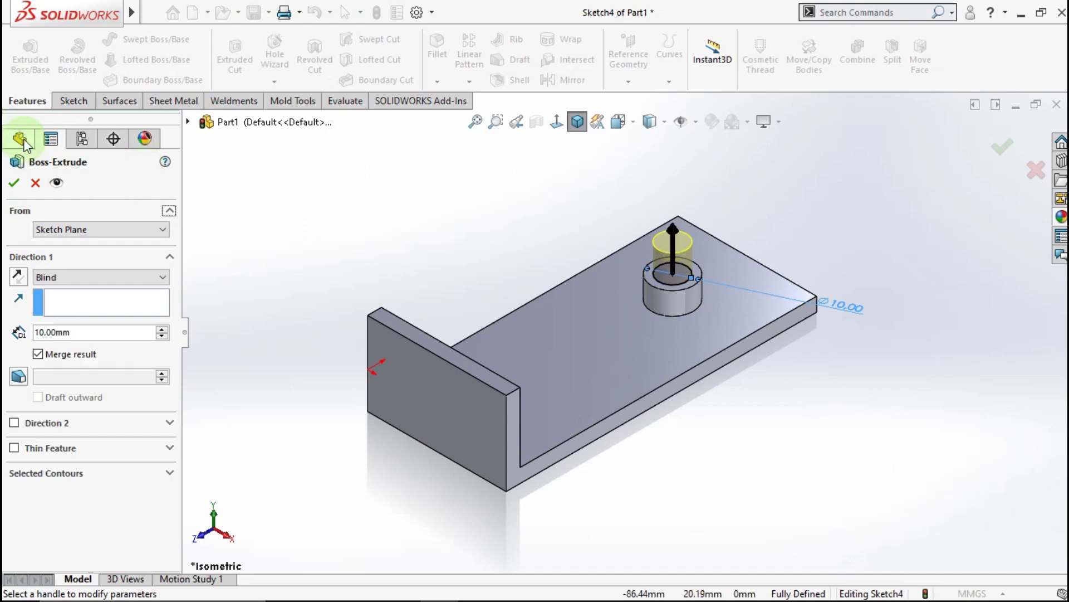
click(14, 183)
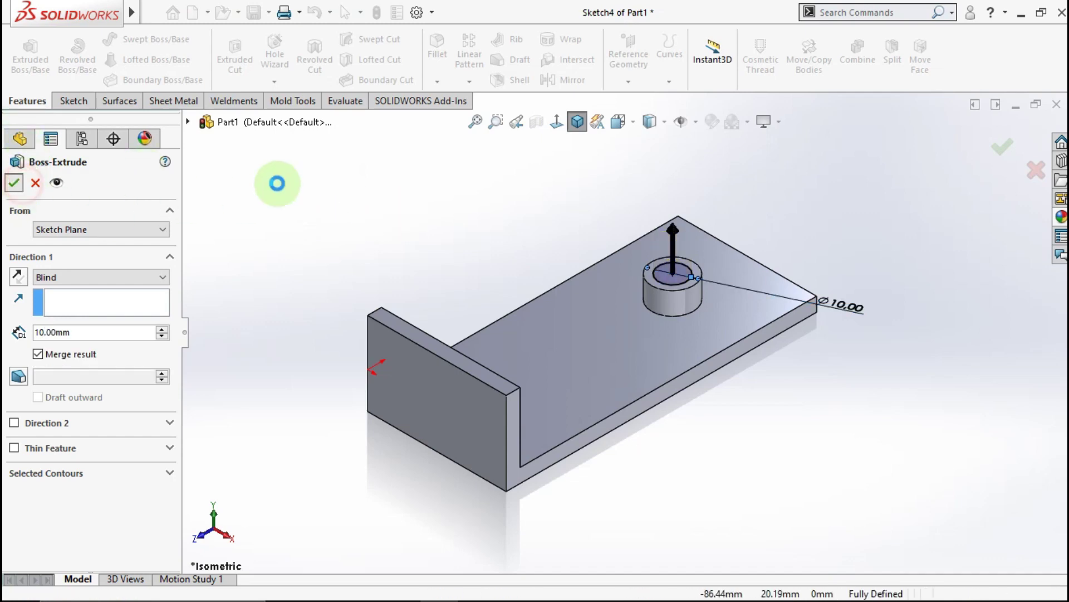
click(378, 255)
Start a sketch on the upright plate's front face and draw a circle
mouse_move(399, 326)
middle_down()
mouse_move(336, 298)
mouse_move(445, 251)
middle_up()
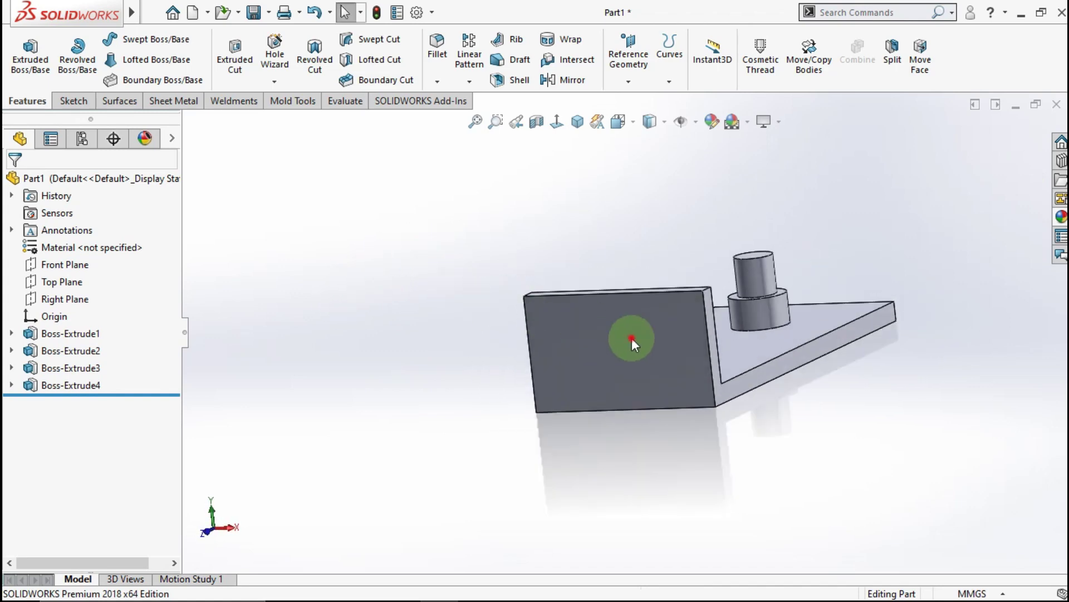
click(632, 337)
click(699, 292)
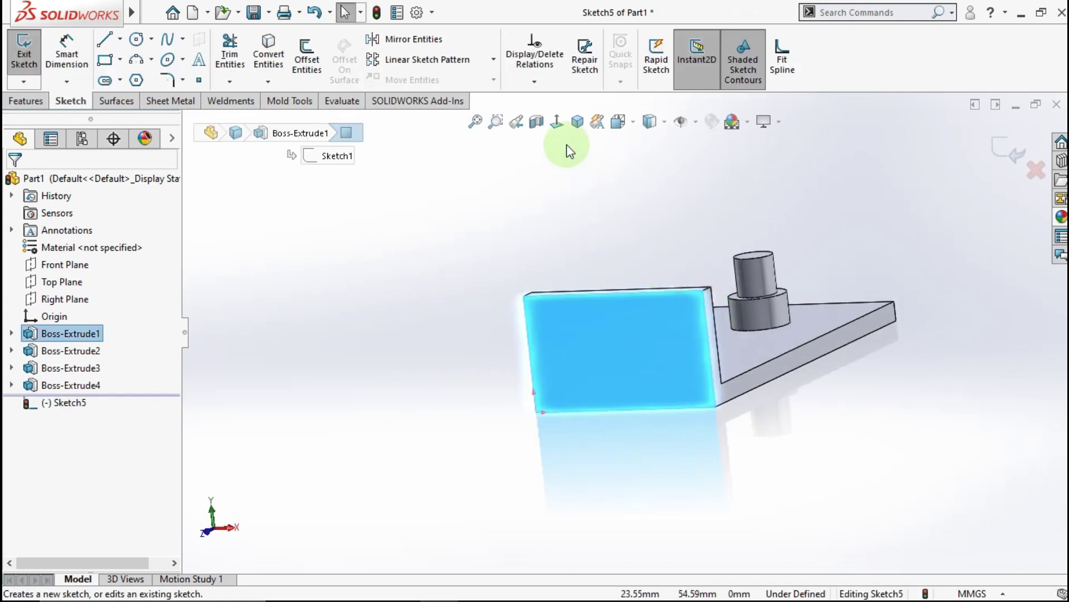
click(557, 121)
click(290, 286)
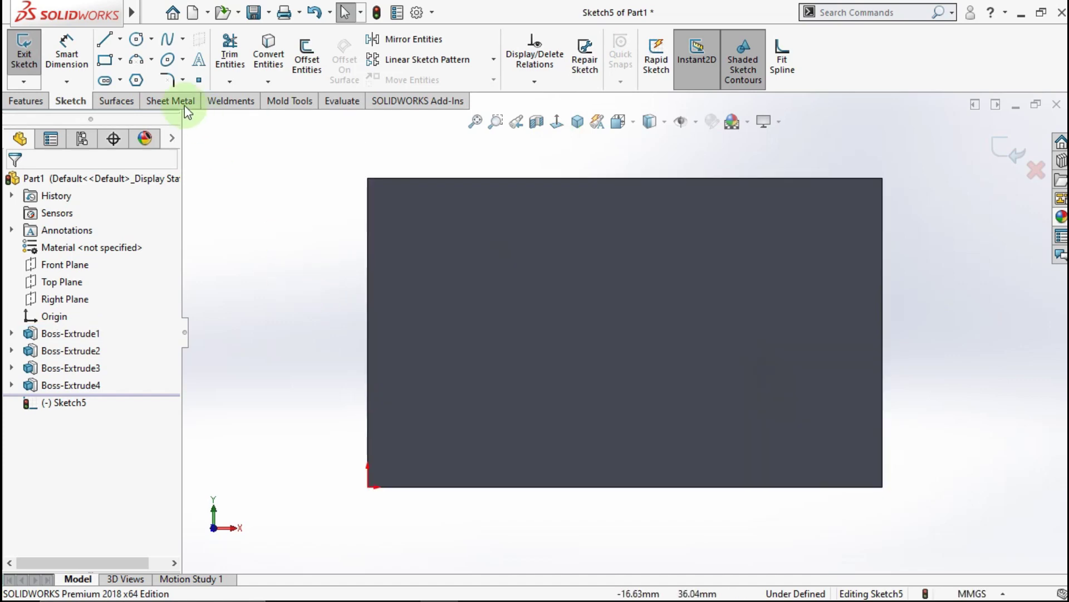
click(136, 39)
drag(604, 263, 645, 235)
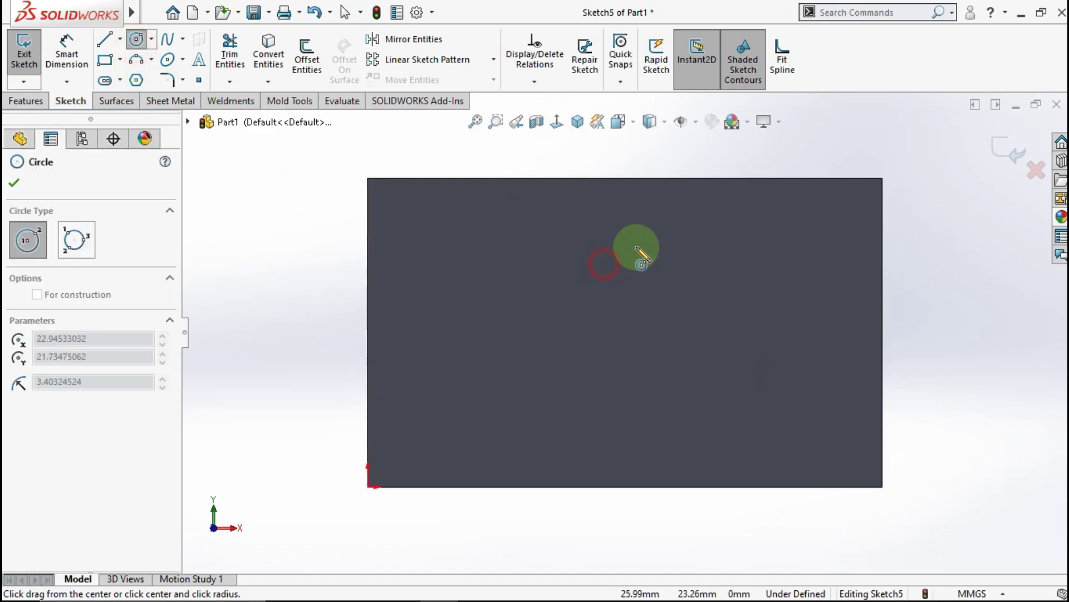
Add a vertical construction centreline from the top edge to the circle centre
click(119, 39)
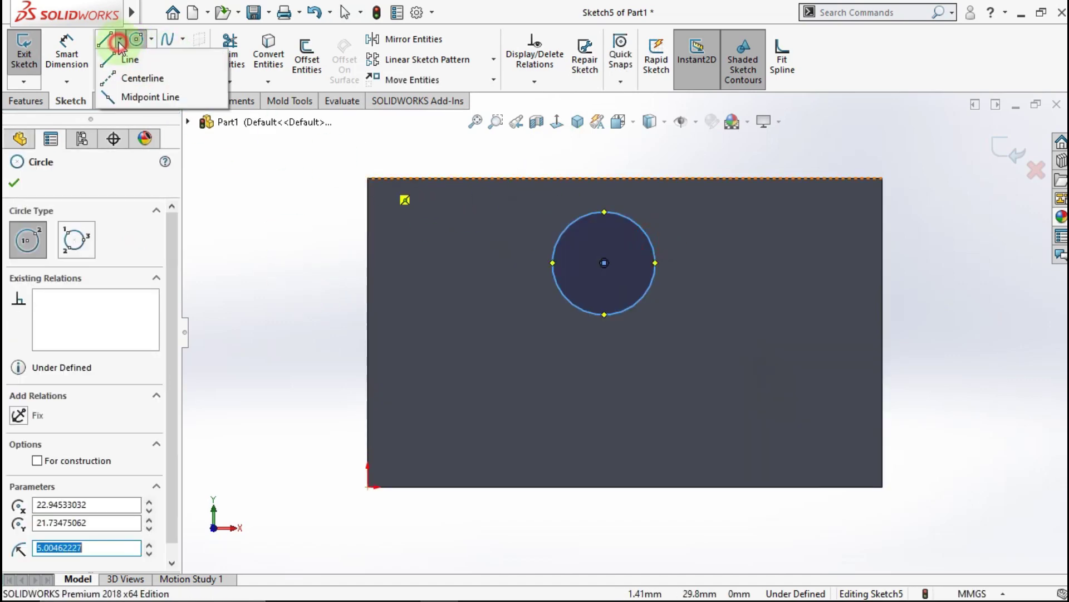
click(142, 76)
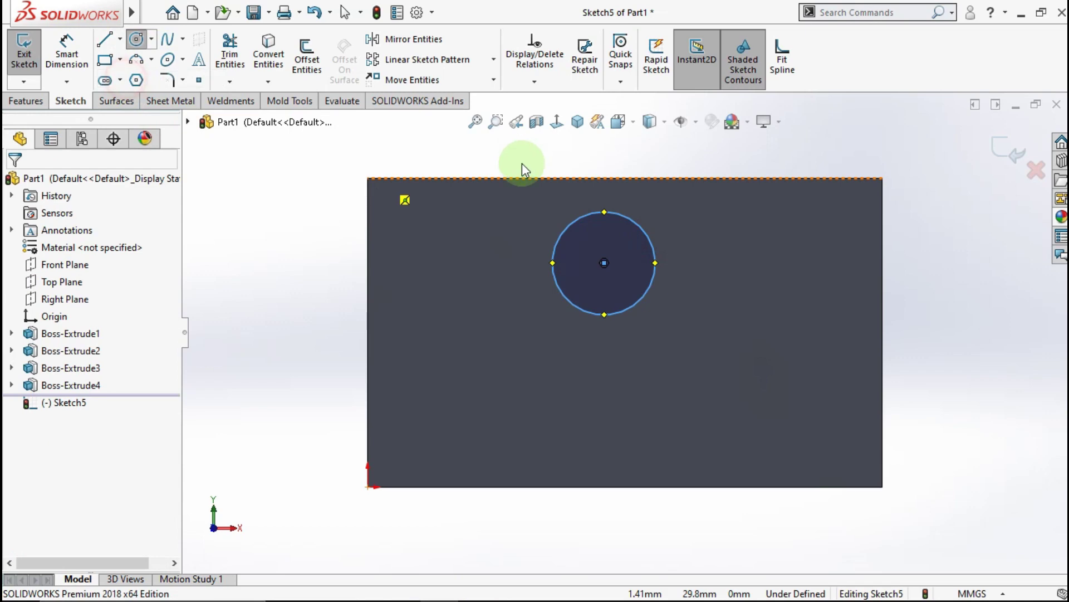
click(605, 262)
key(Escape)
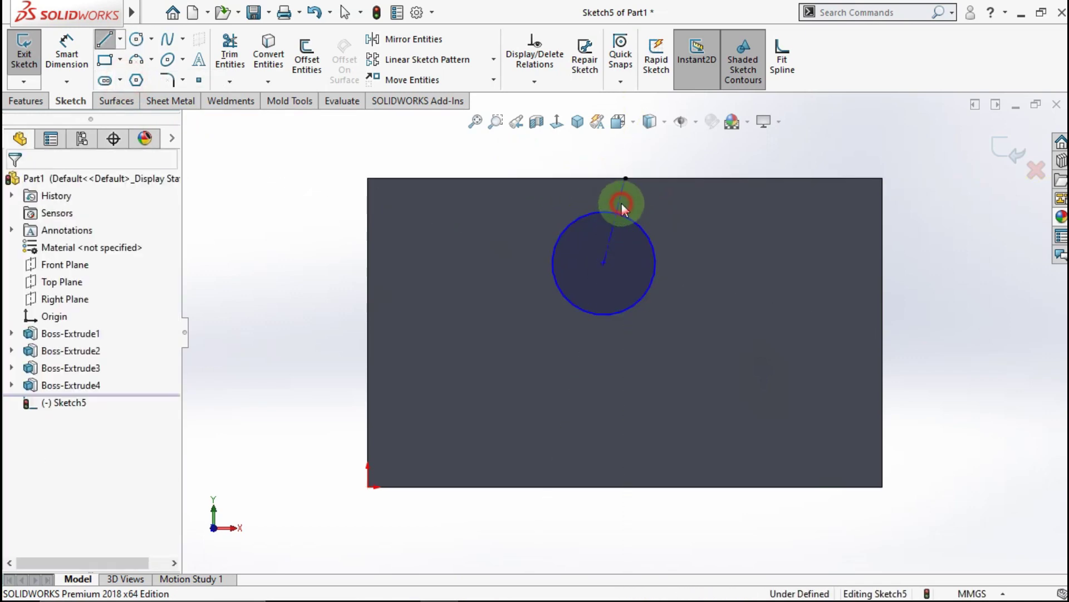
click(620, 202)
click(690, 152)
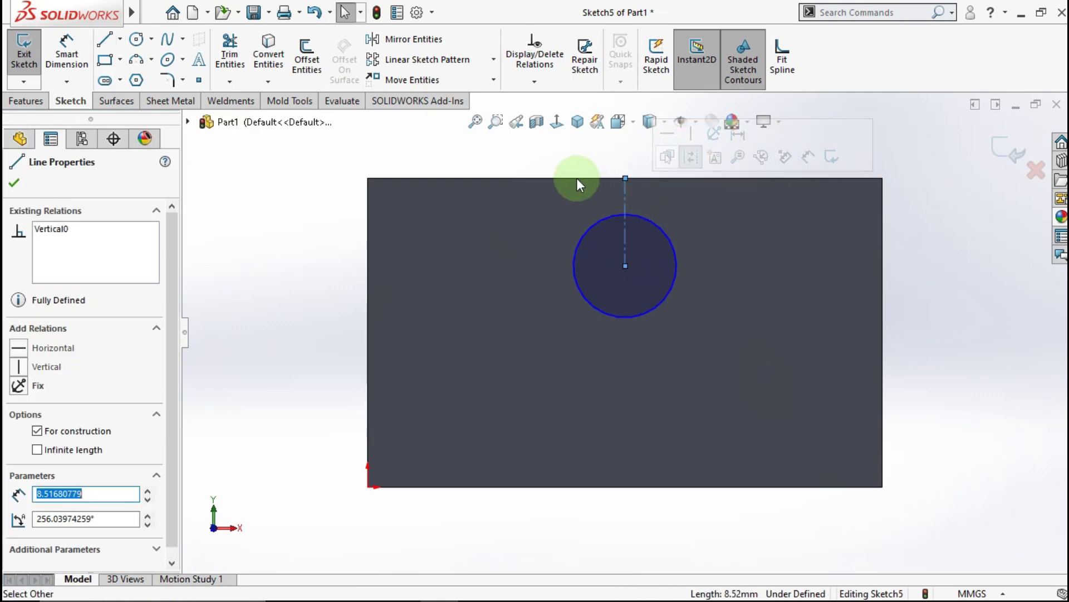
Dimension the circle to Ø10 and 18 mm above the bottom edge
click(75, 83)
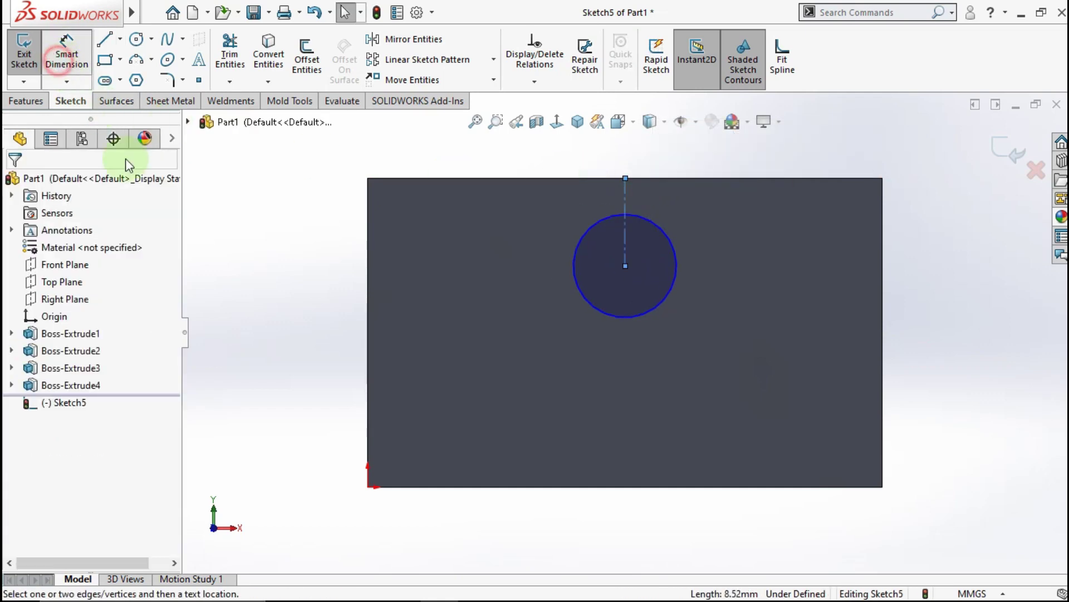
click(587, 231)
click(259, 187)
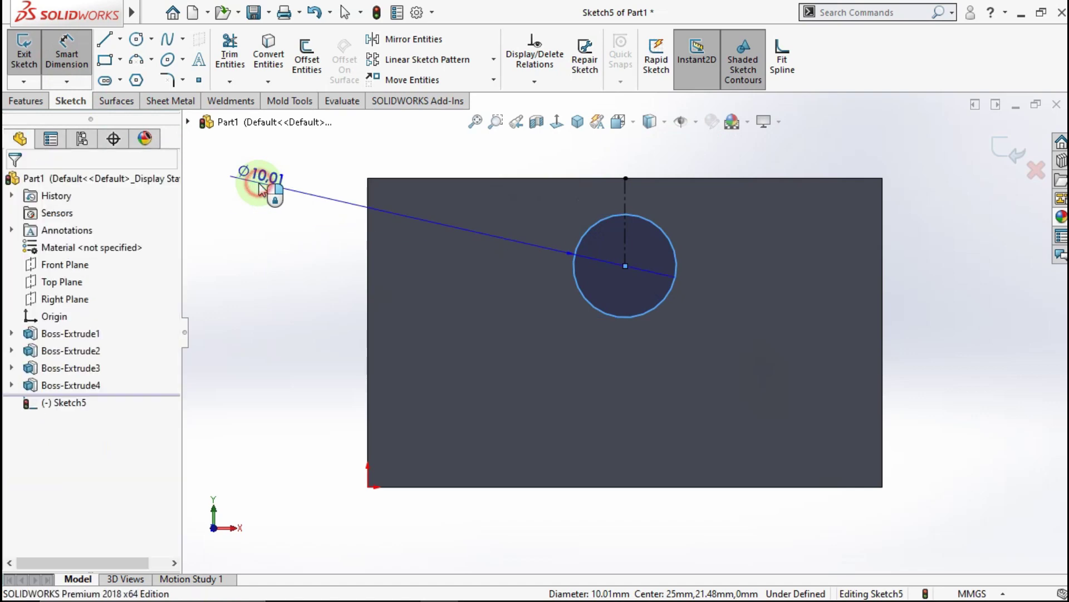
text(10)
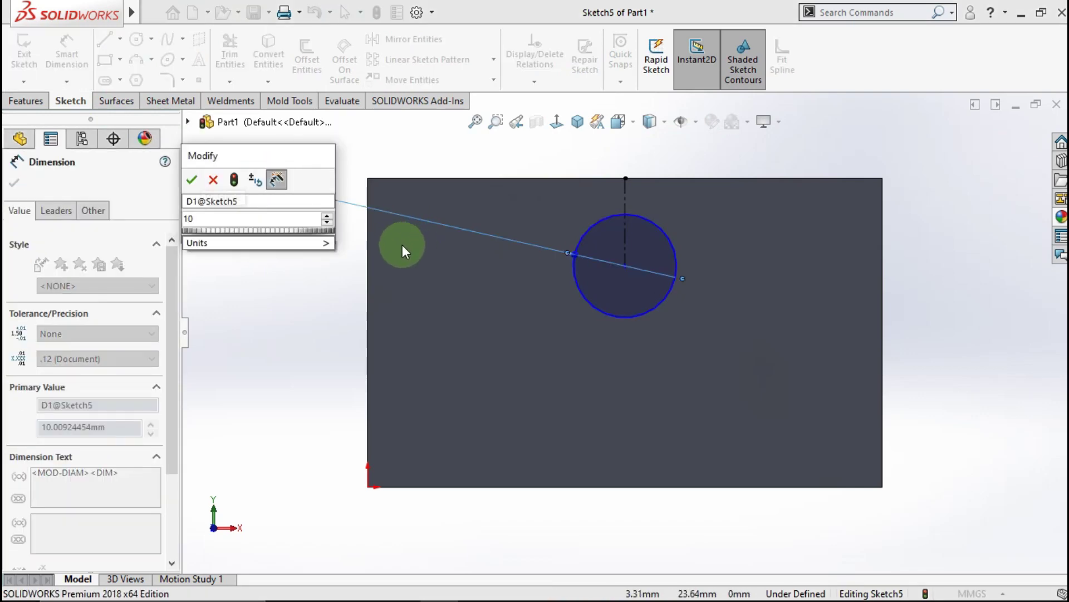
click(192, 180)
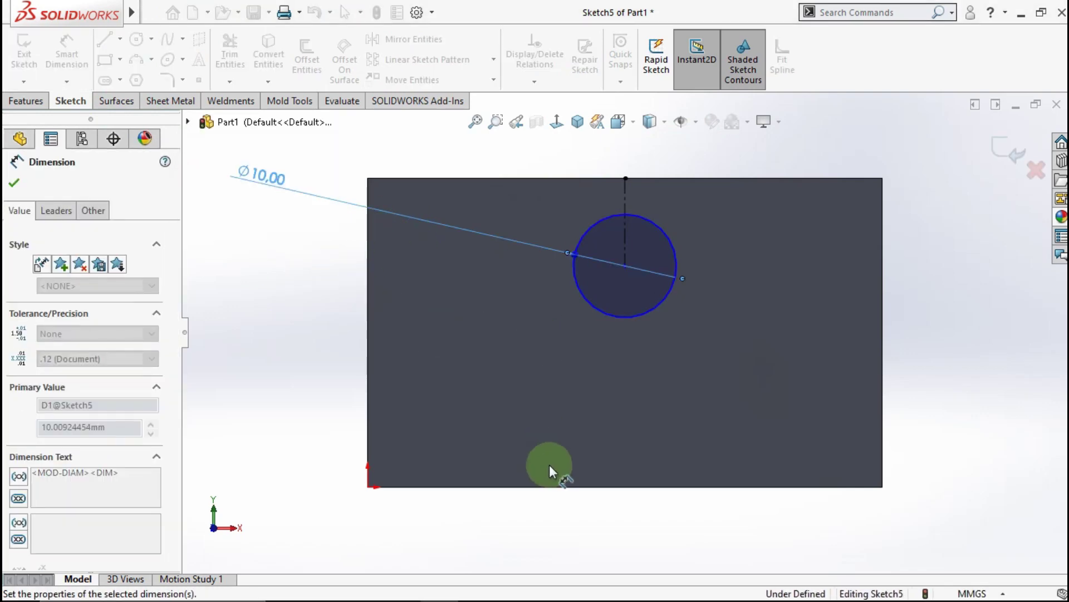
click(561, 487)
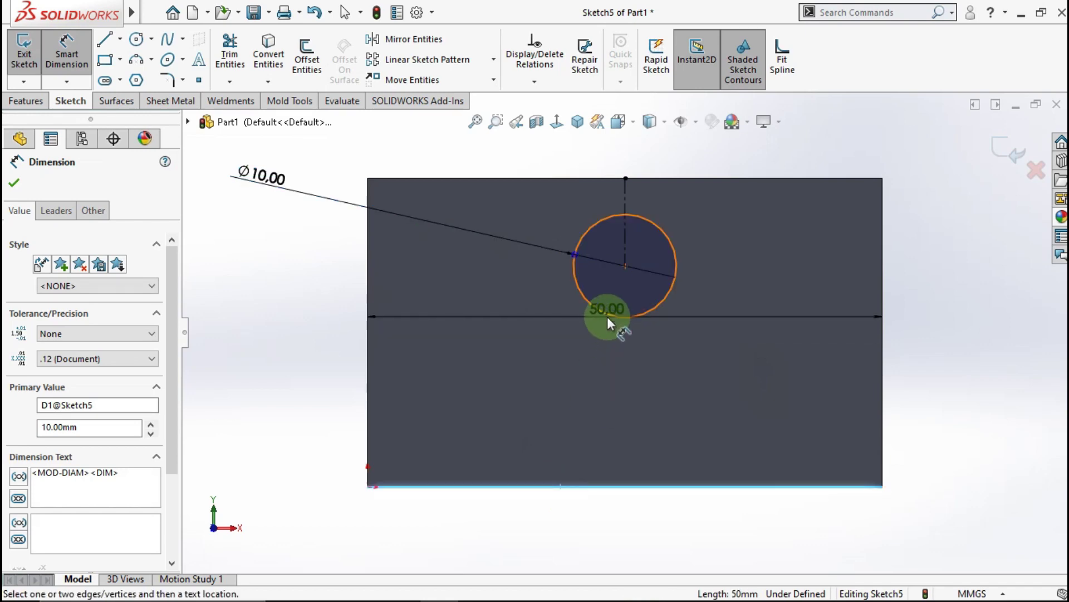
click(607, 316)
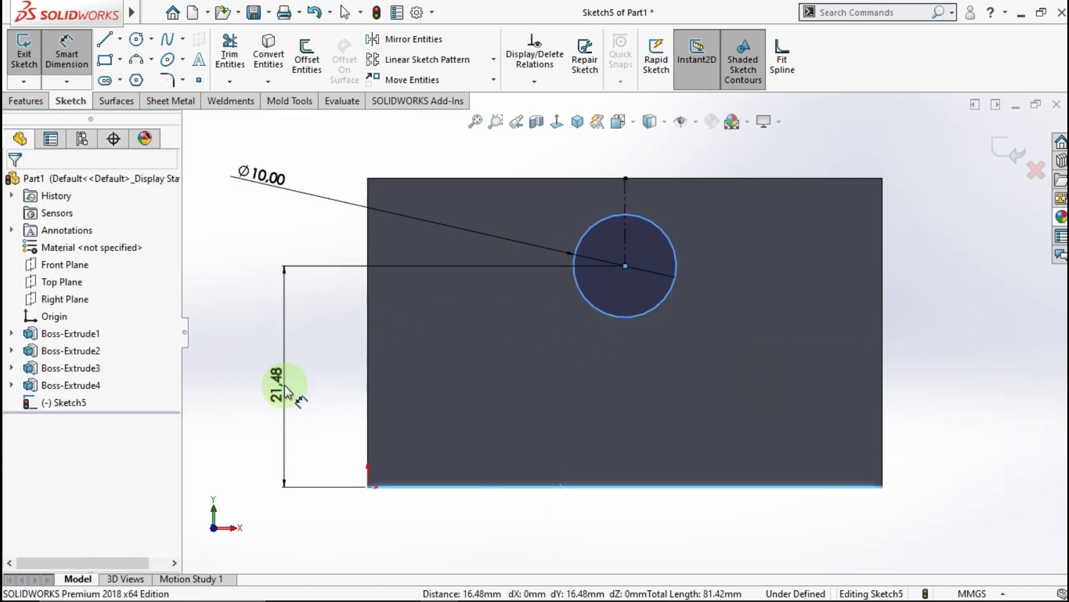
click(286, 391)
text(18)
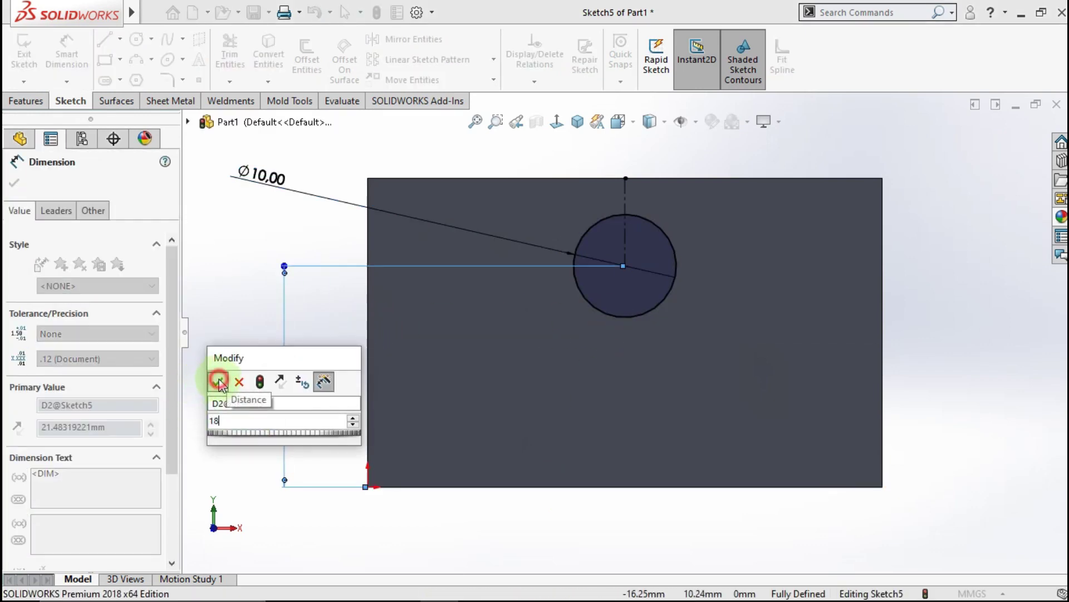
click(218, 381)
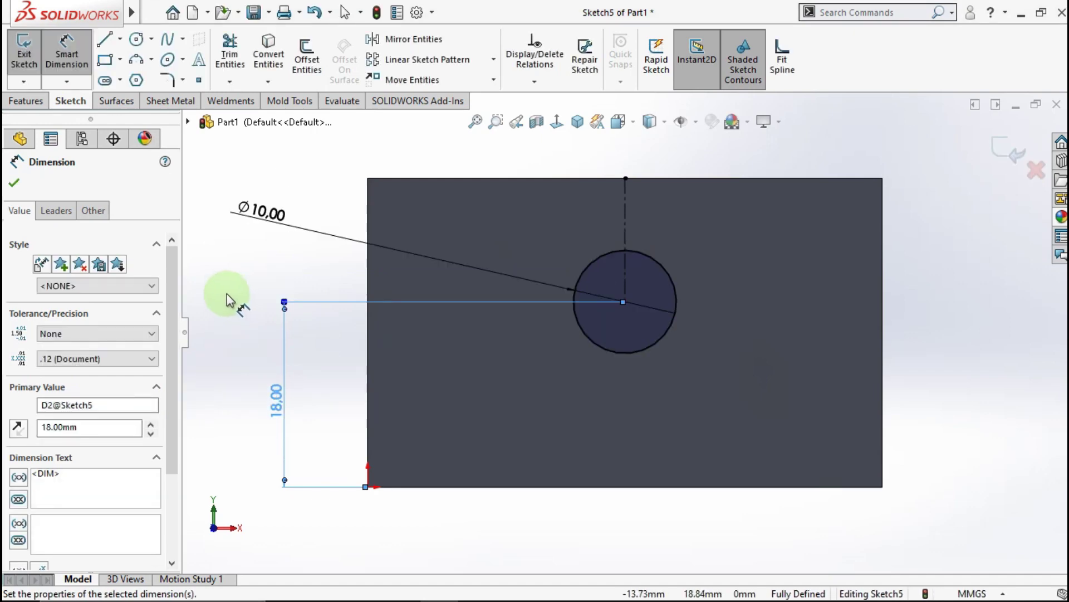
click(15, 182)
key(Escape)
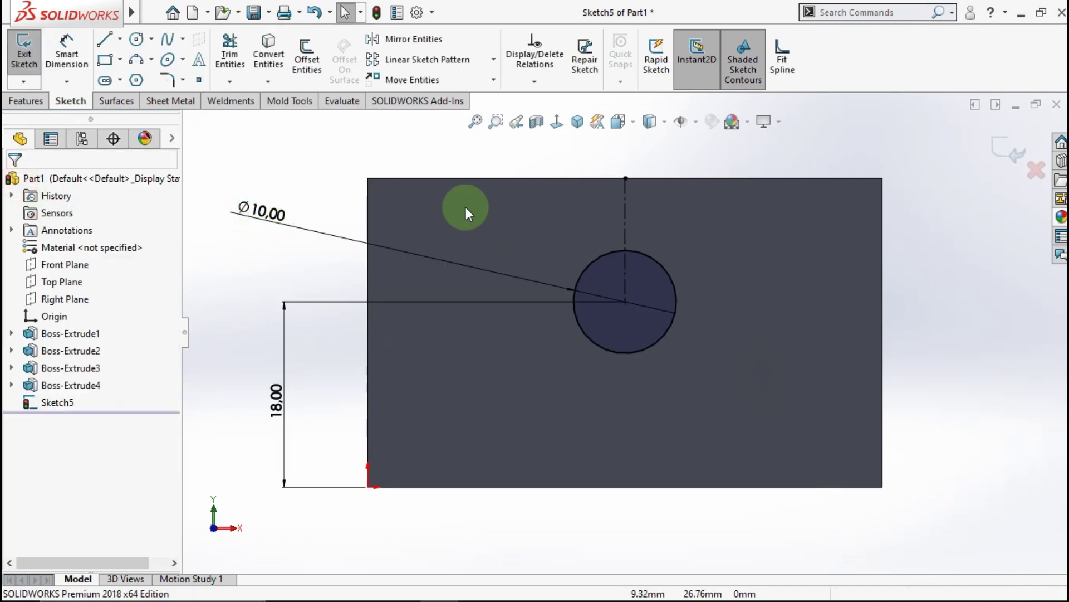
Cut the Ø10 circle 10 mm deep as Cut-Extrude1, then view isometrically
click(43, 107)
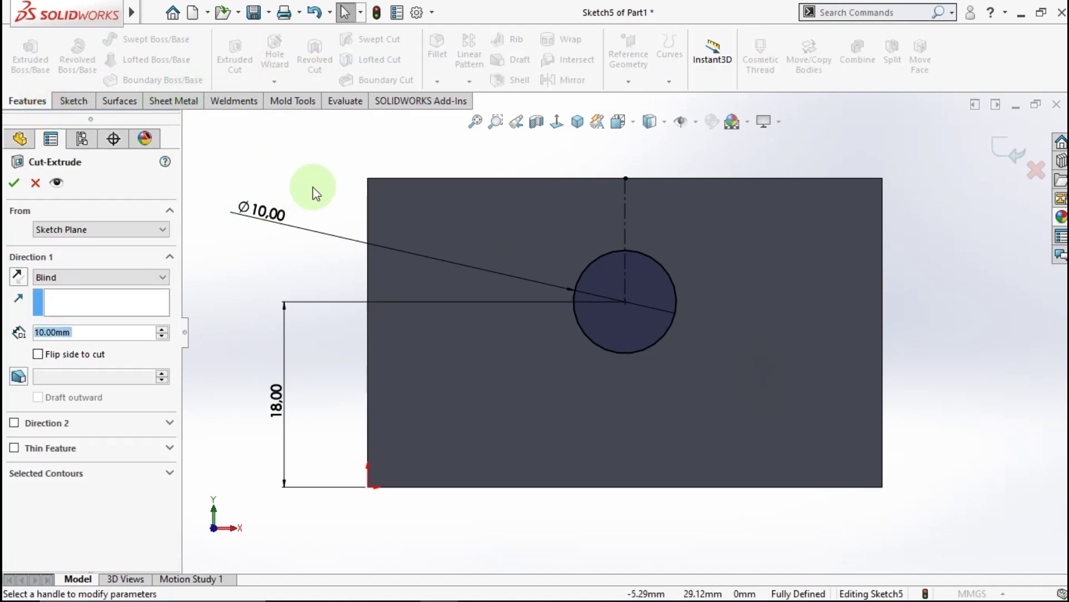
middle_drag(576, 240, 499, 357)
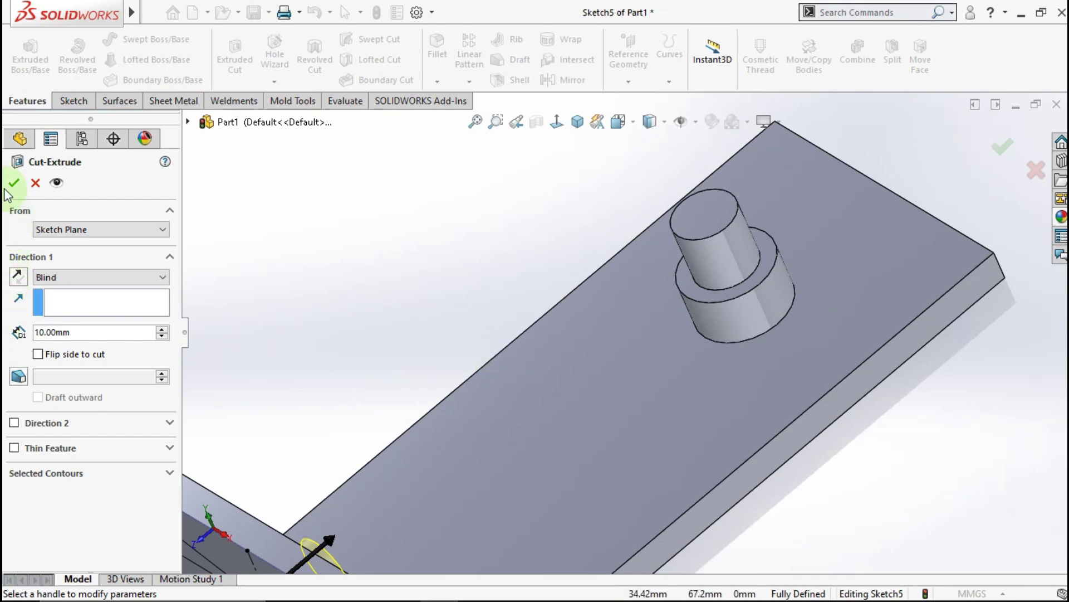
key(Escape)
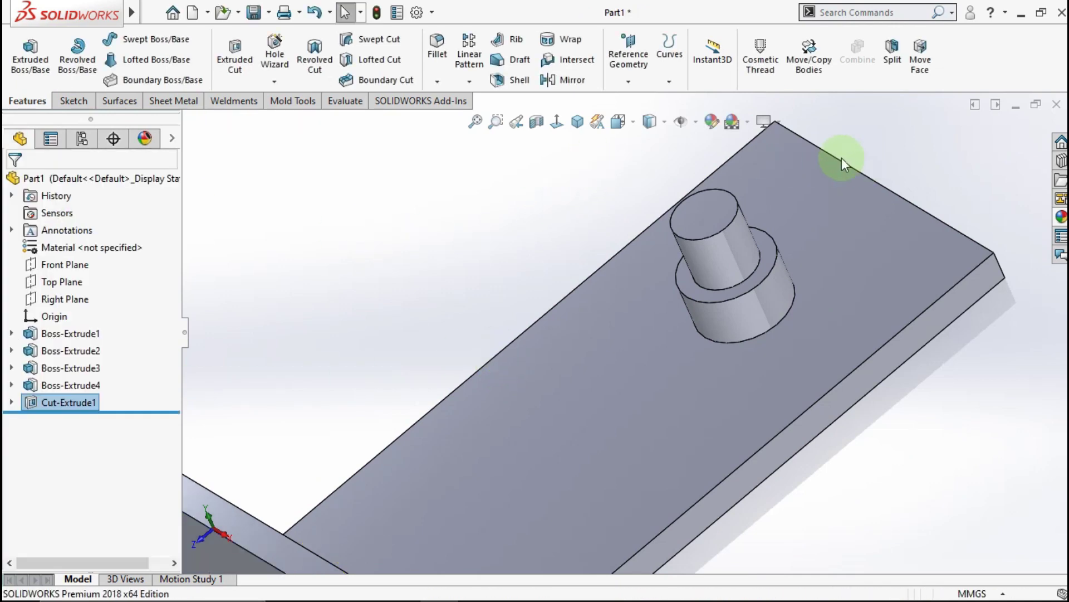
click(577, 123)
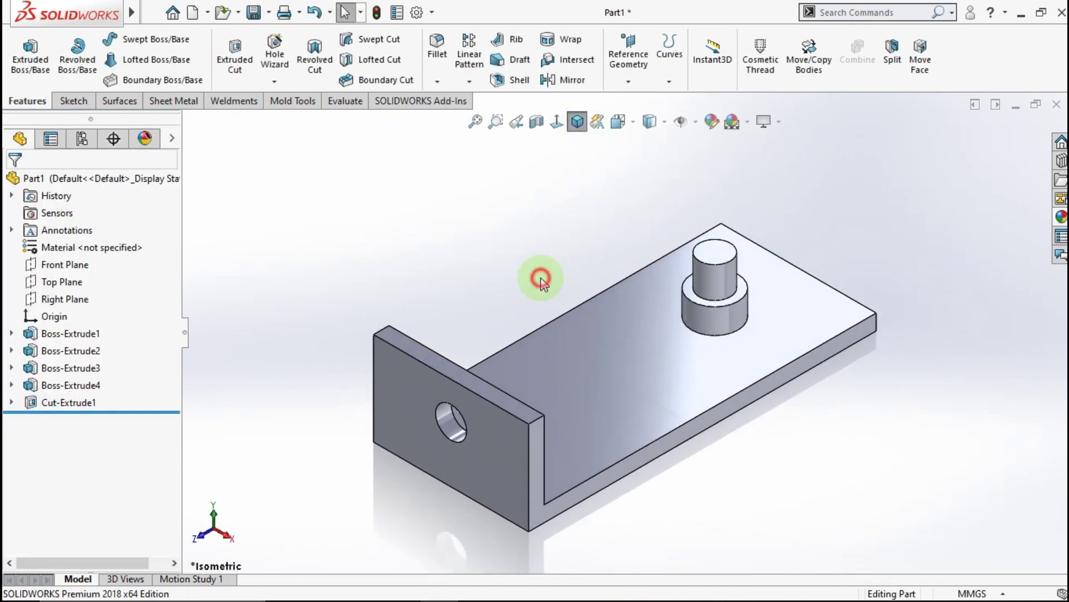
Chamfer the plate's right and top-left corner edges with a 3 mm chamfer (Chamfer1)
middle_drag(547, 295, 518, 320)
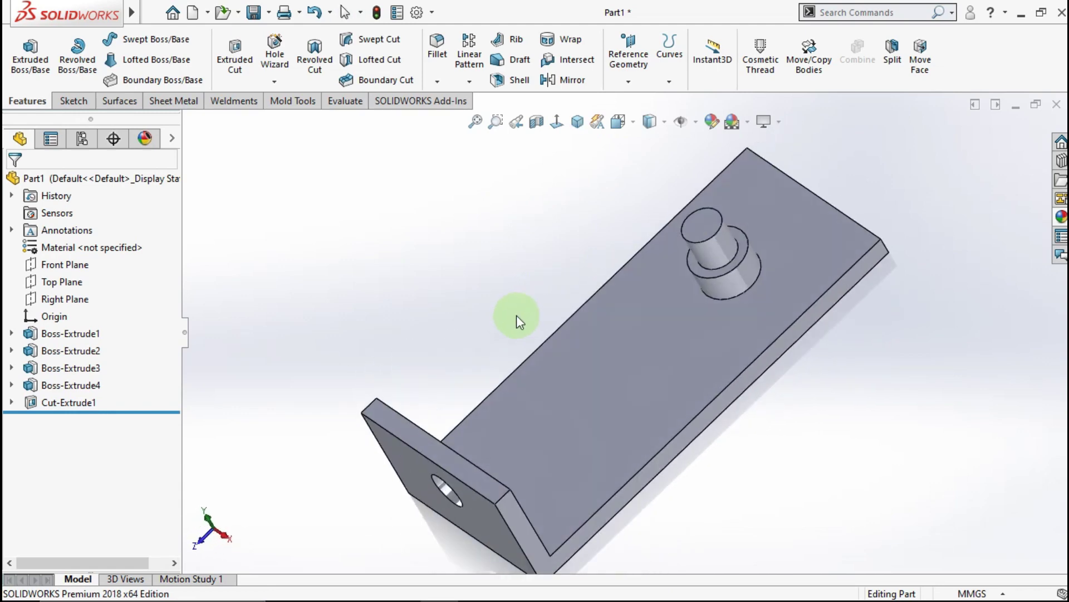
key(f)
click(437, 82)
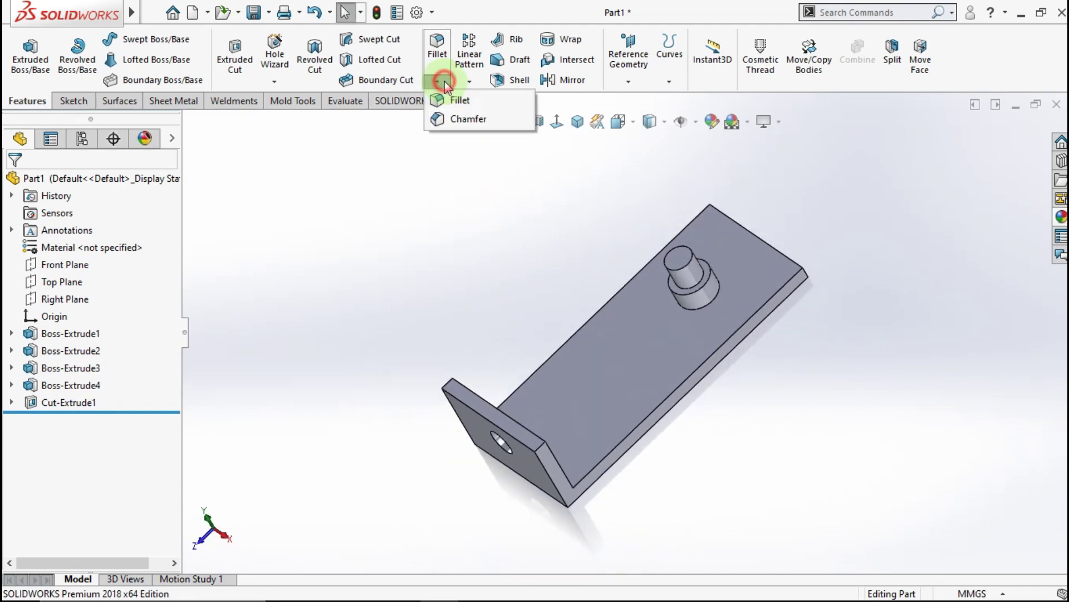
click(454, 120)
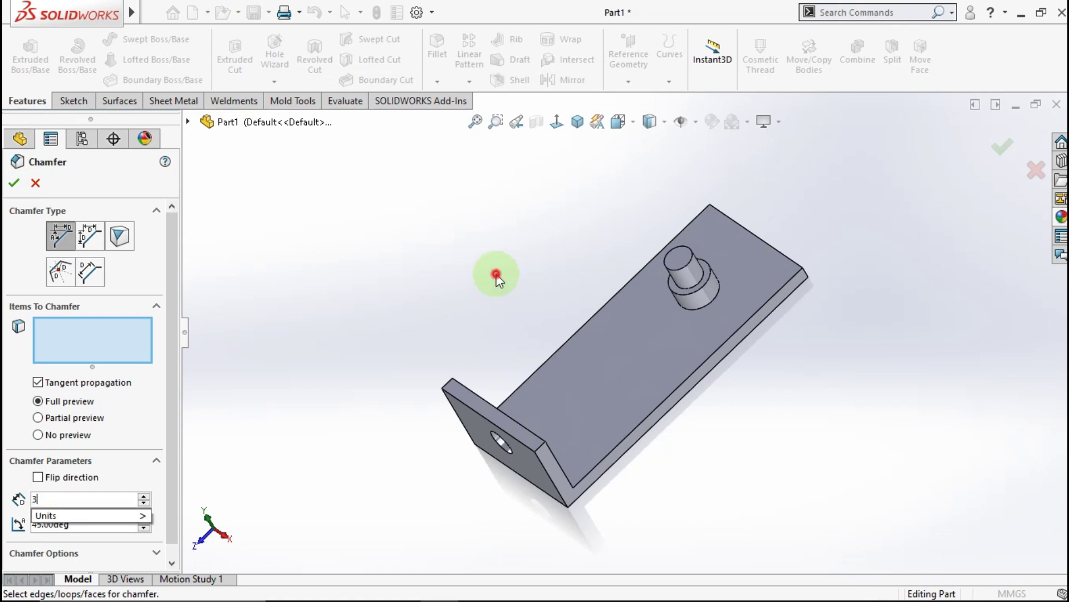
scroll(722, 291, down, 3)
scroll(722, 291, down, 1)
scroll(700, 312, down, 3)
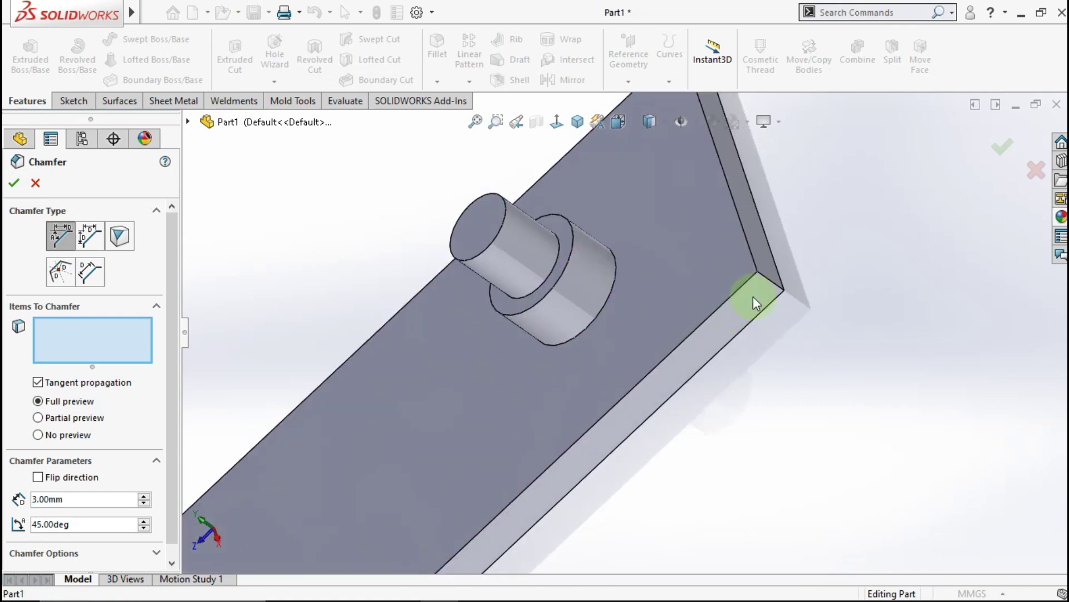
click(774, 285)
scroll(740, 285, up, 2)
middle_drag(659, 240, 769, 399)
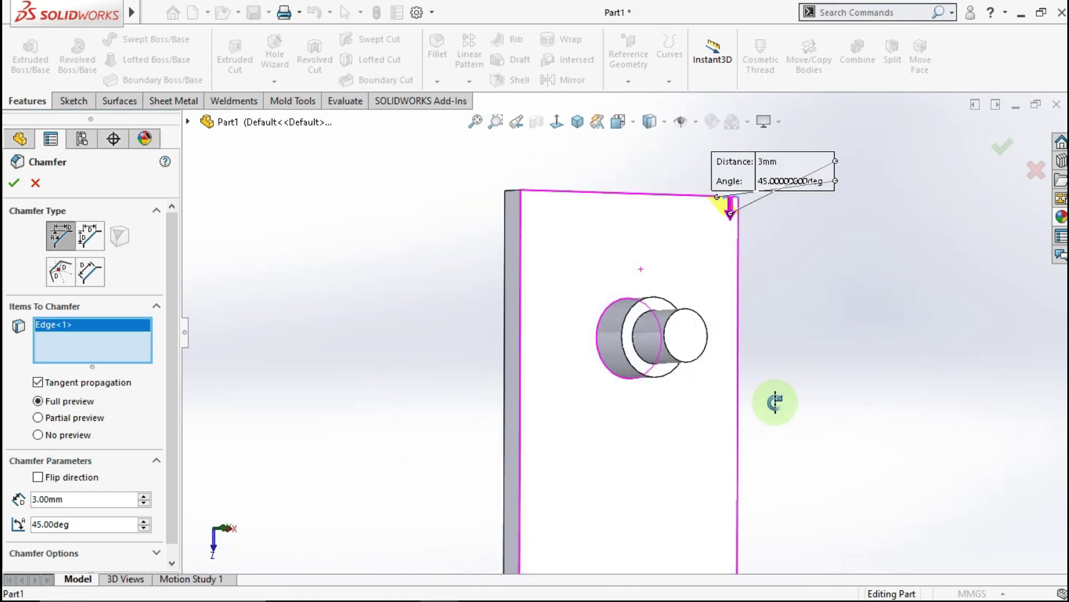
scroll(540, 225, down, 3)
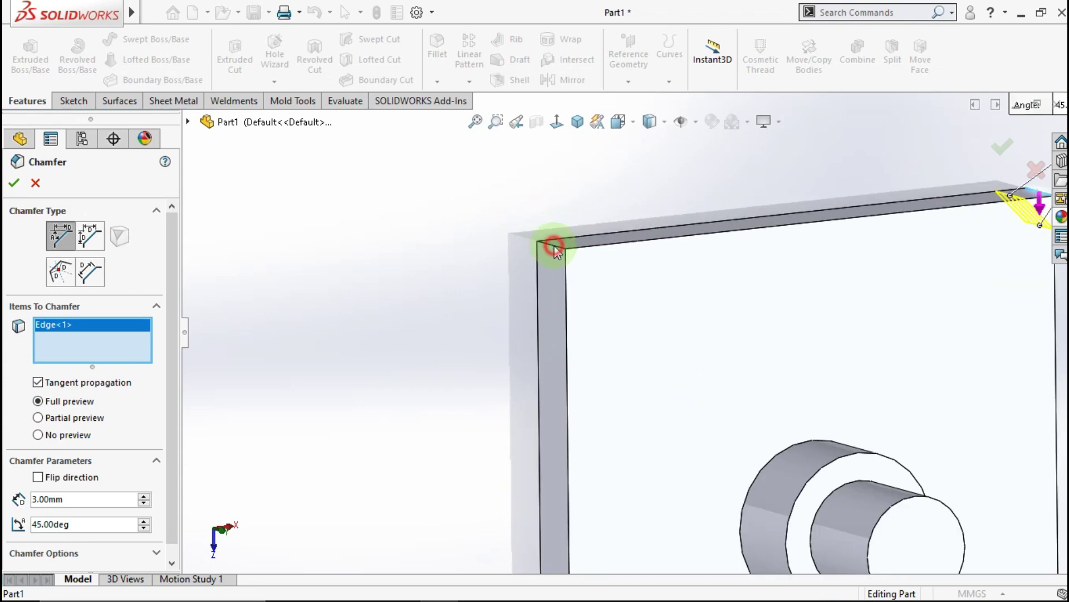
click(554, 245)
click(14, 176)
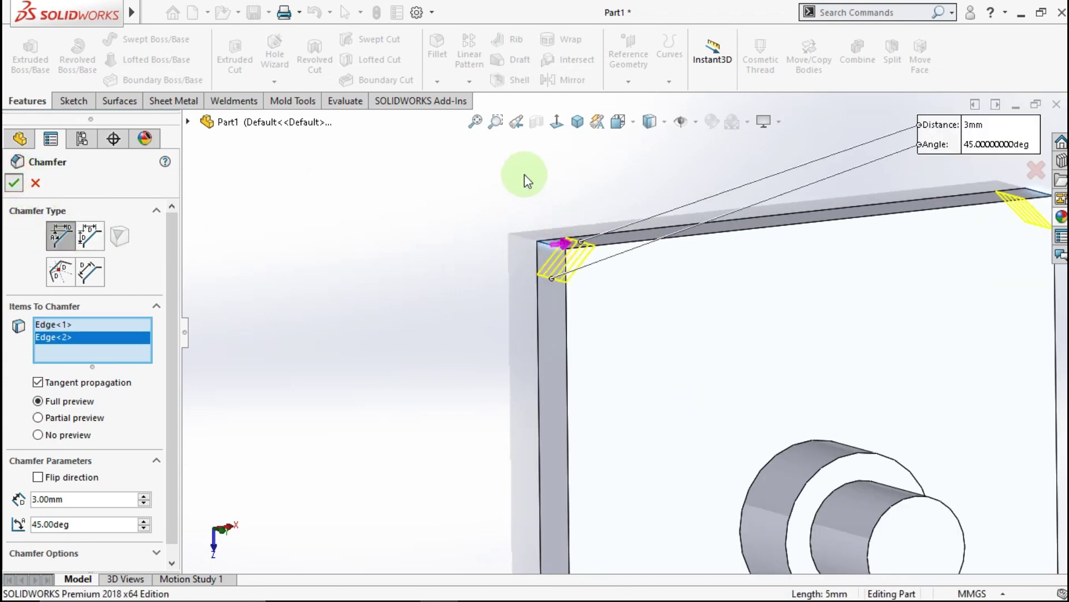
click(580, 123)
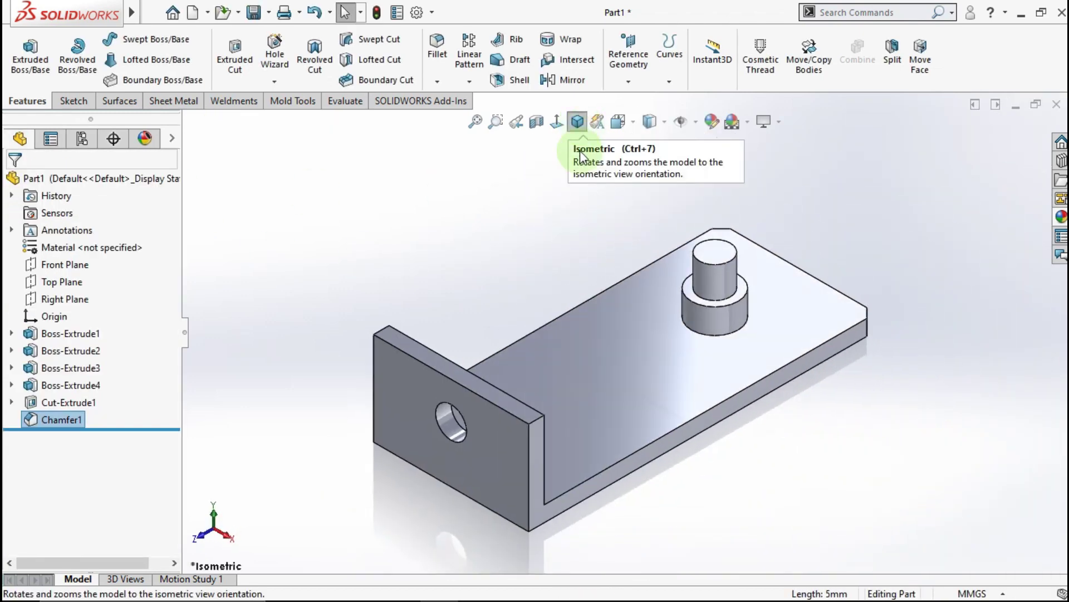
Chamfer the upright flange's two top corner edges at 20 mm (Chamfer2)
click(448, 83)
click(456, 115)
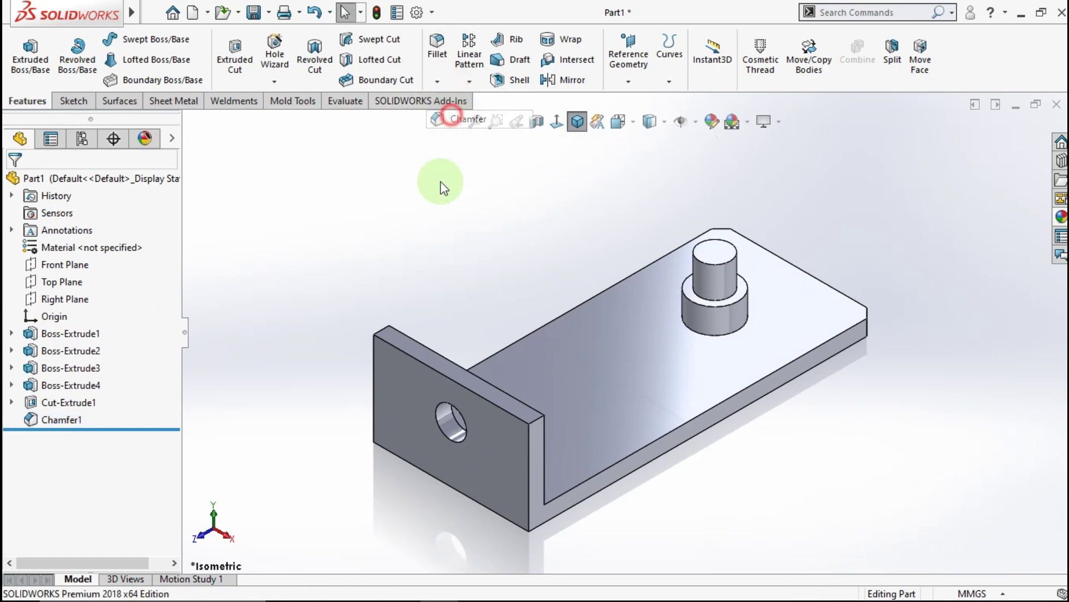
text(20.00mm)
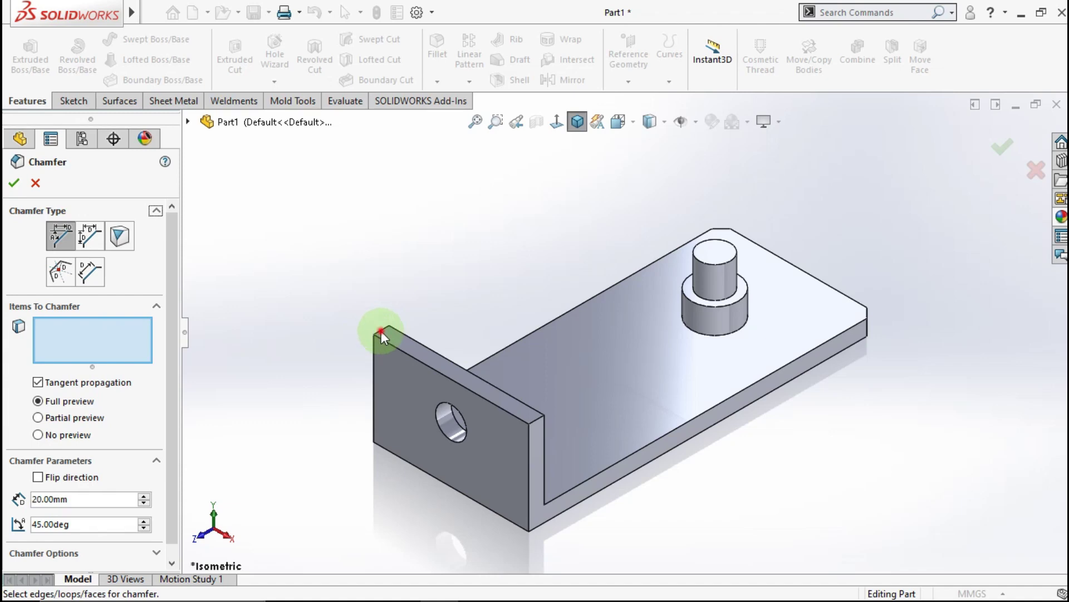
click(435, 359)
click(537, 421)
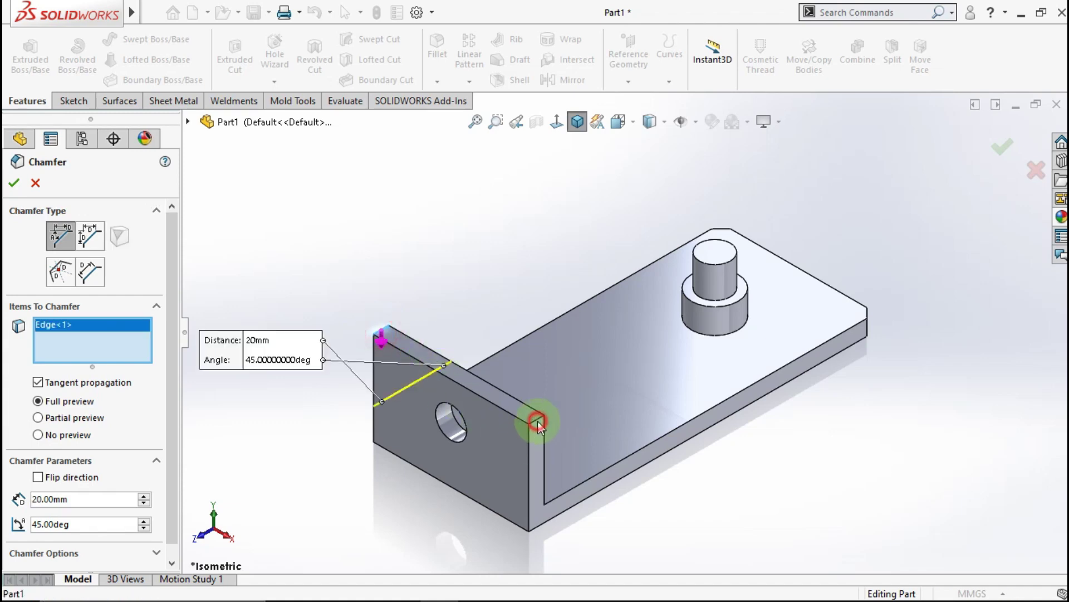
click(14, 184)
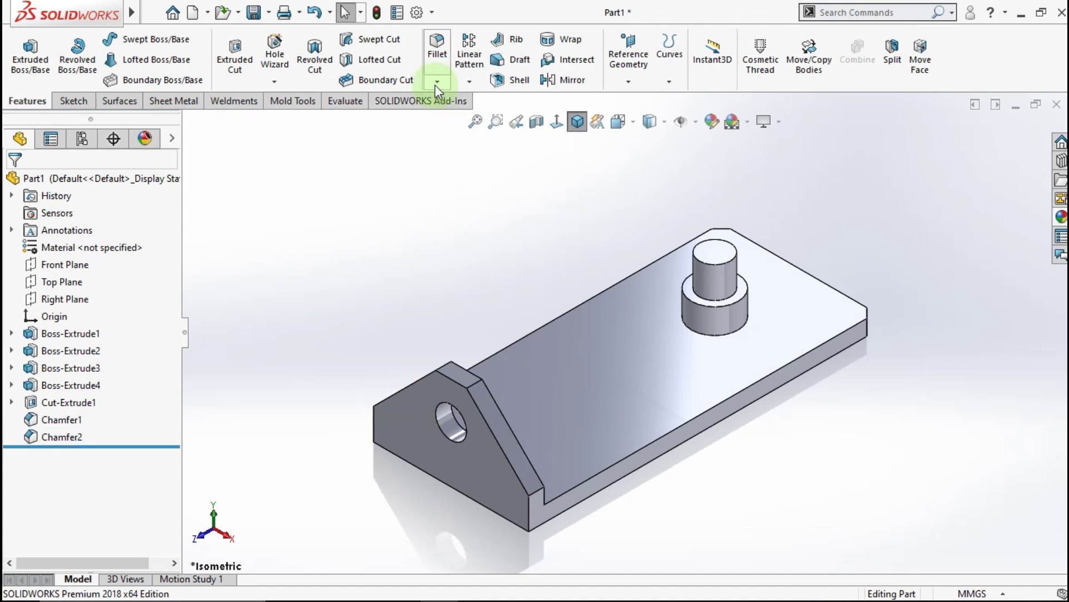
Round four edges of the upright support with a 10 mm fillet, back in isometric view
click(437, 56)
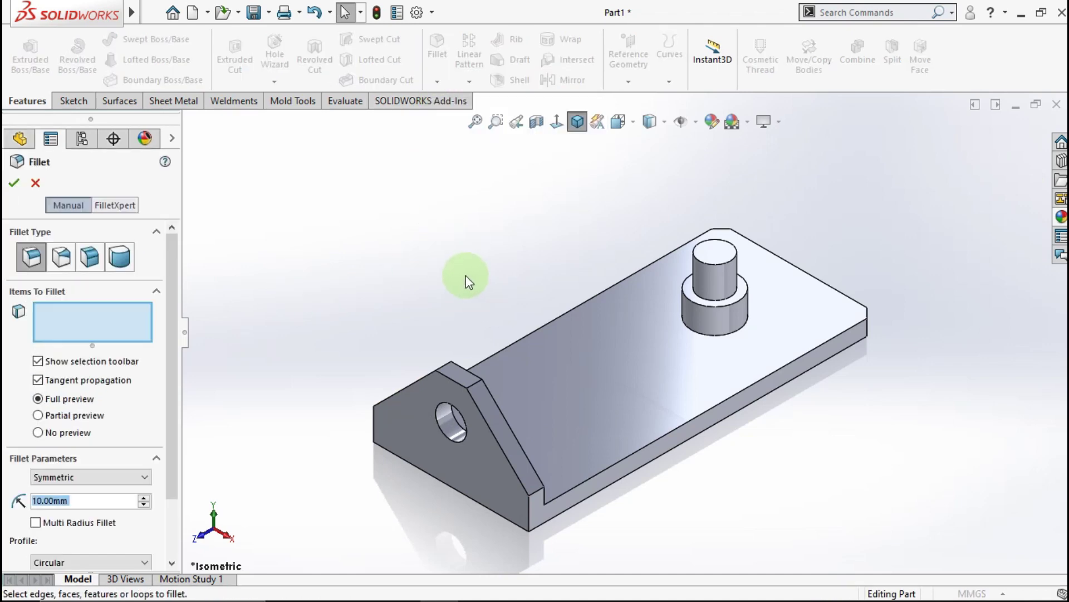
scroll(535, 479, down, 3)
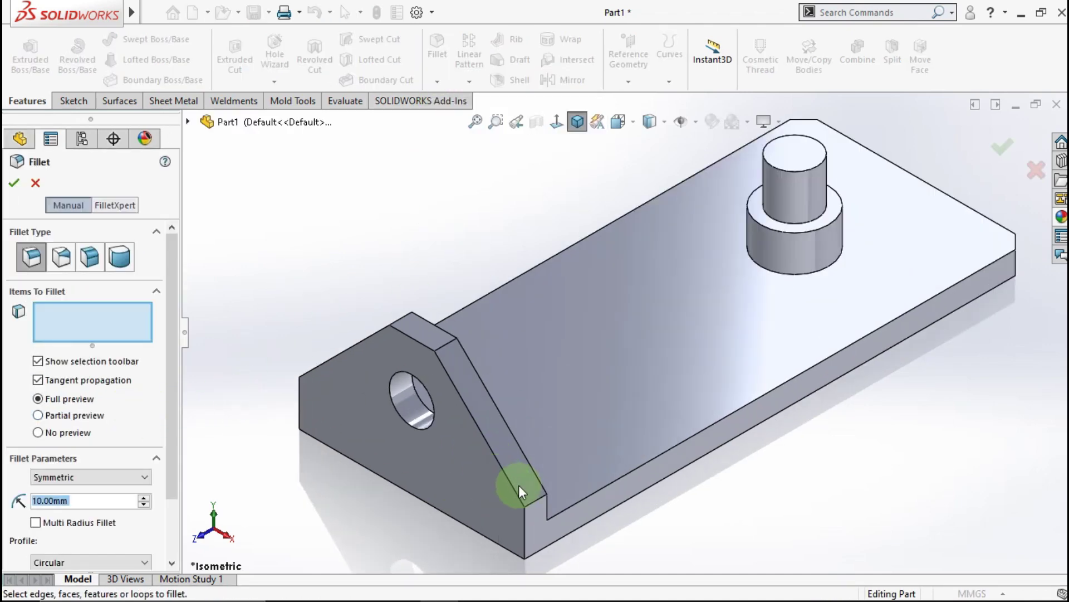
click(533, 500)
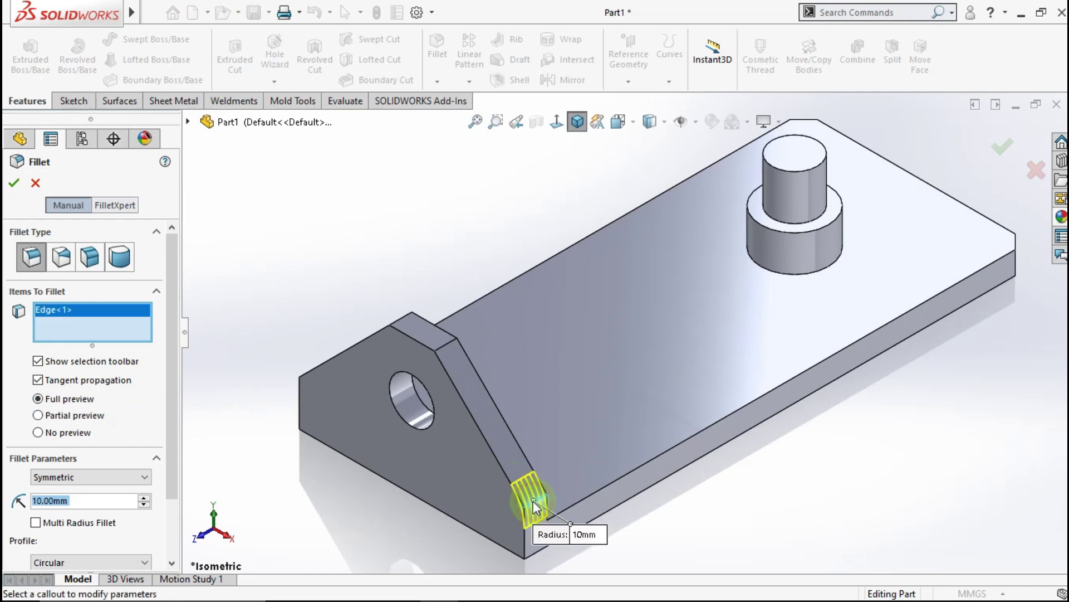
click(448, 343)
middle_drag(413, 338, 395, 322)
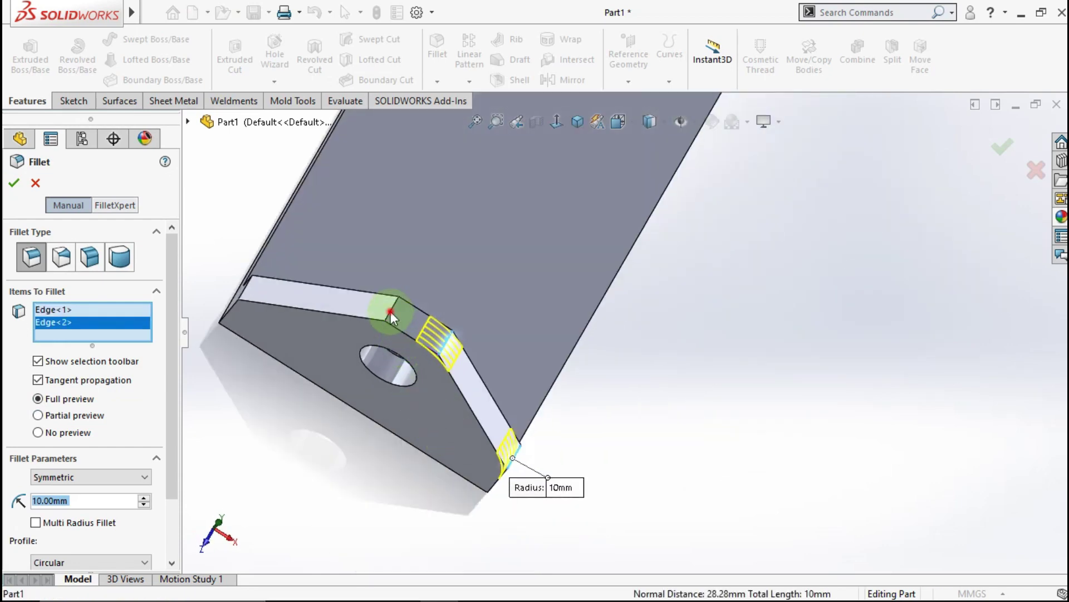
click(390, 311)
click(243, 294)
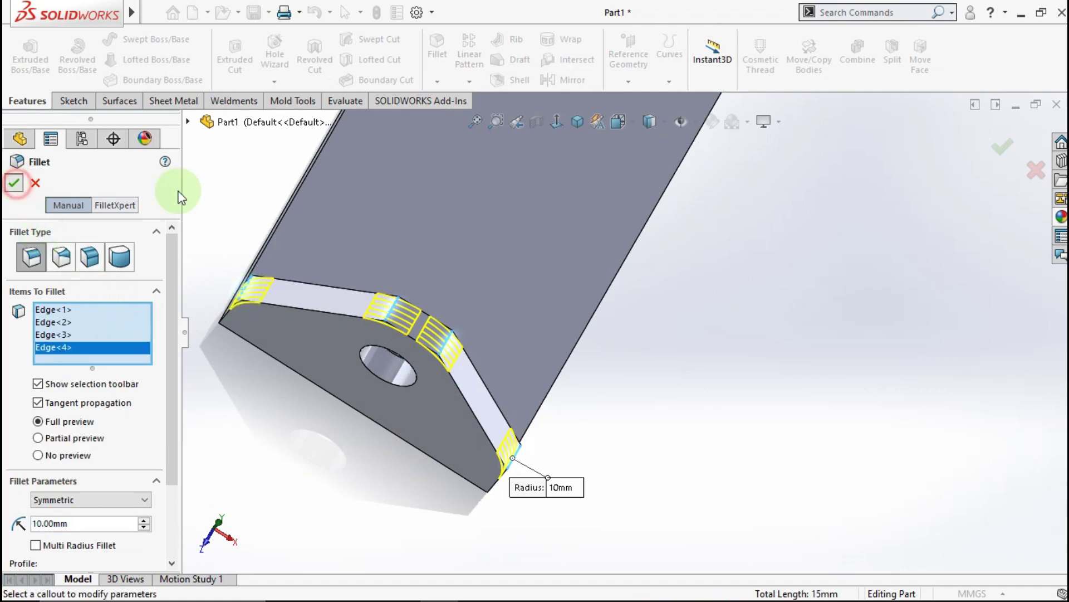
click(577, 121)
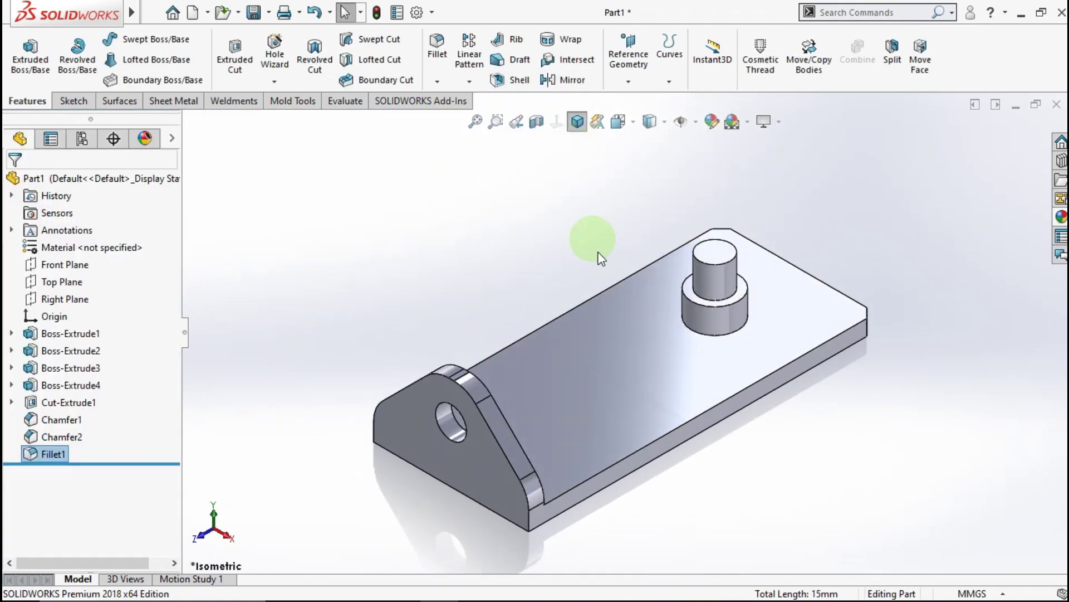
mouse_move(747, 461)
middle_down()
mouse_move(787, 299)
mouse_move(721, 346)
mouse_move(616, 382)
mouse_move(473, 390)
mouse_move(716, 346)
mouse_move(561, 162)
middle_up()
click(577, 121)
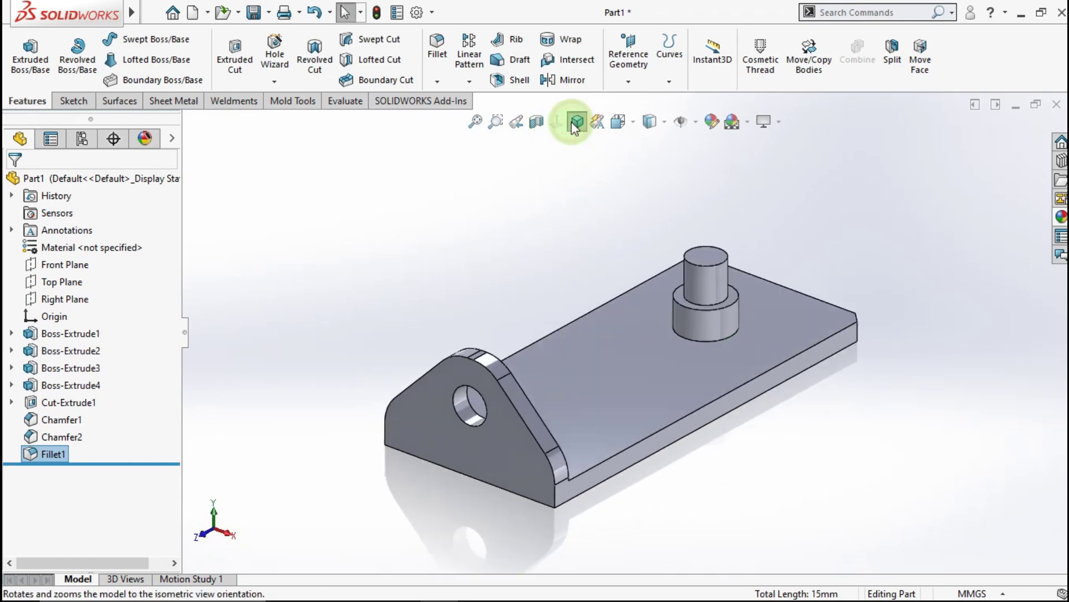
Apply a black colour appearance to the whole Part1
click(149, 180)
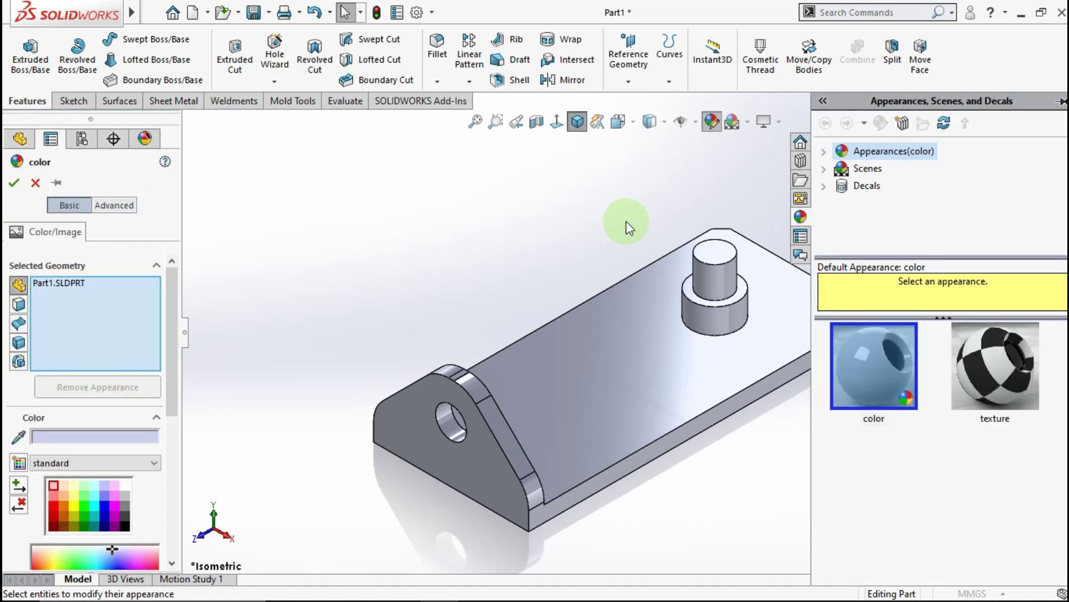
click(126, 526)
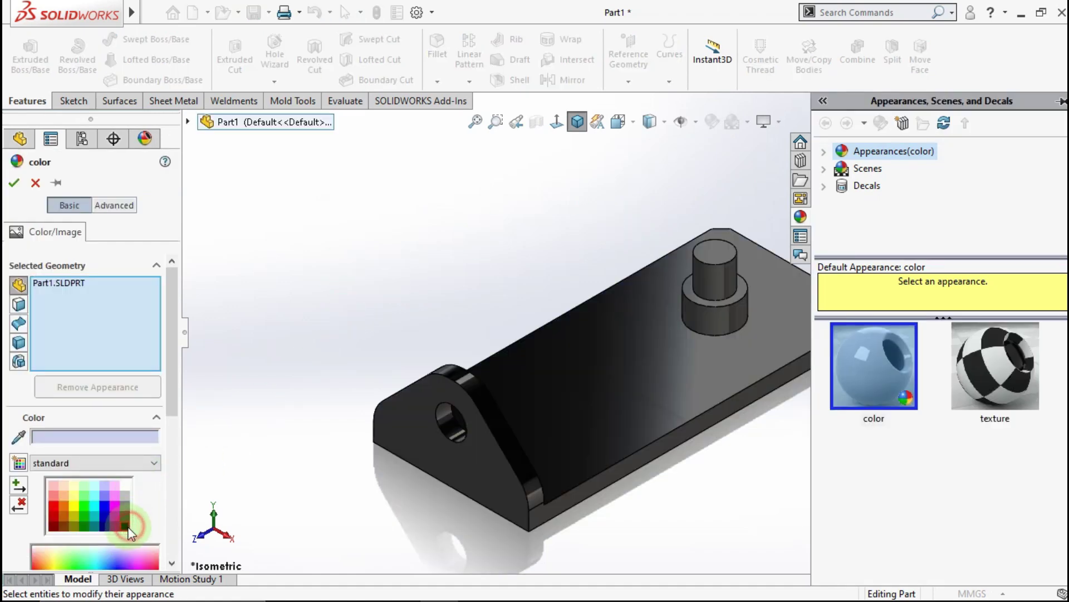
click(15, 187)
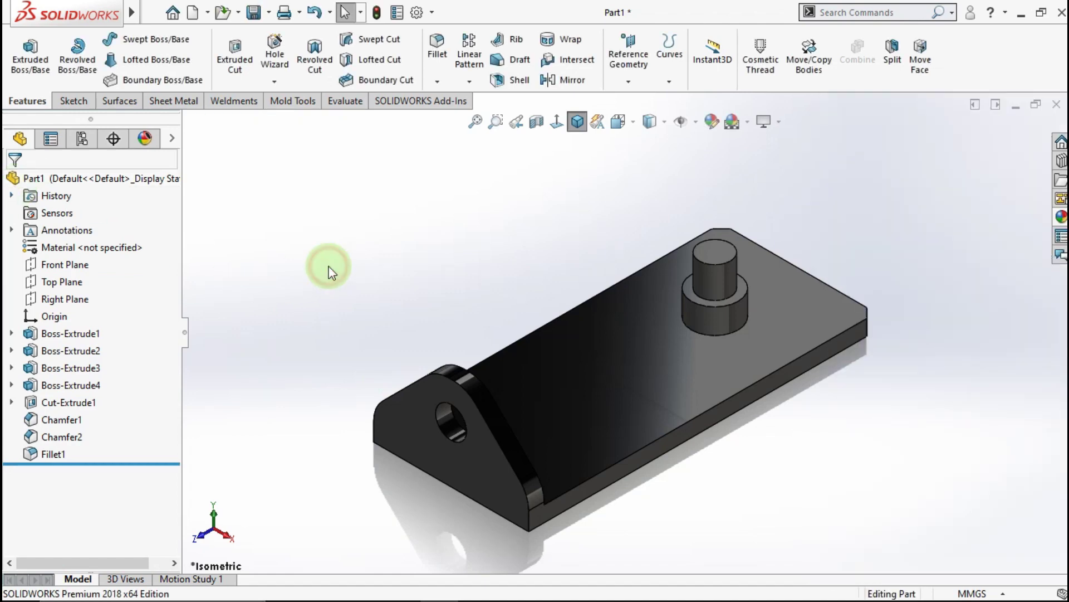
On the Front Plane, sketch a circle at the origin and a smaller circle directly above
drag(268, 184, 410, 325)
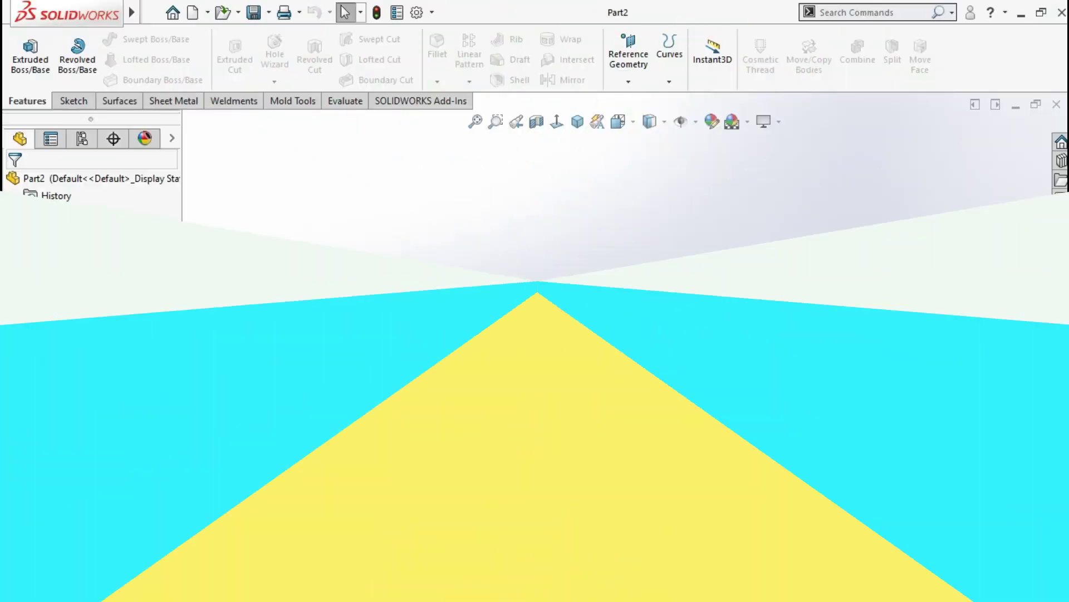
drag(550, 461, 497, 414)
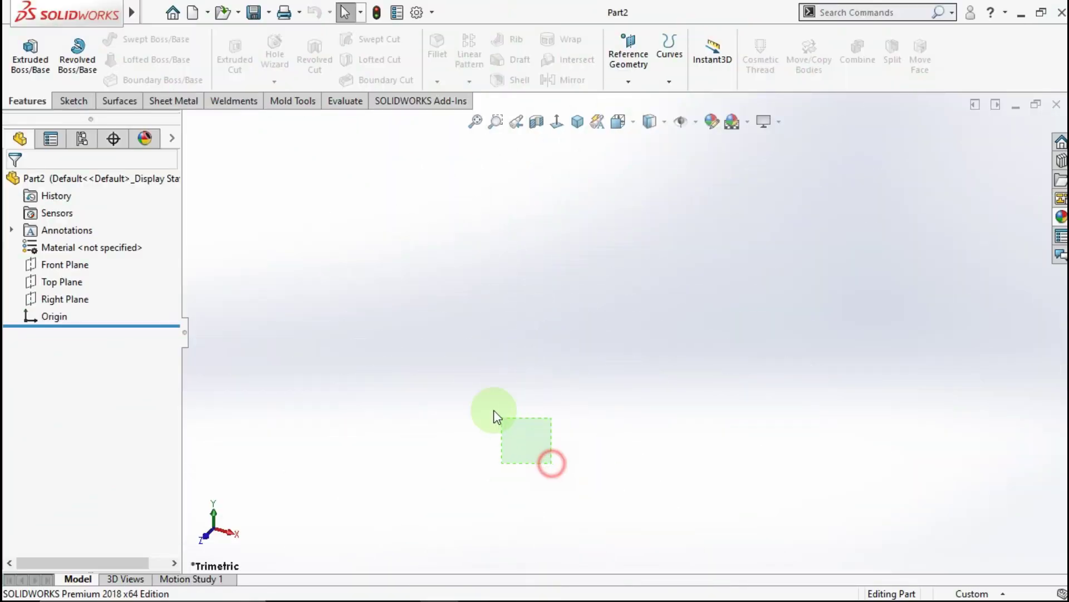
ctrl+drag(293, 307, 453, 483)
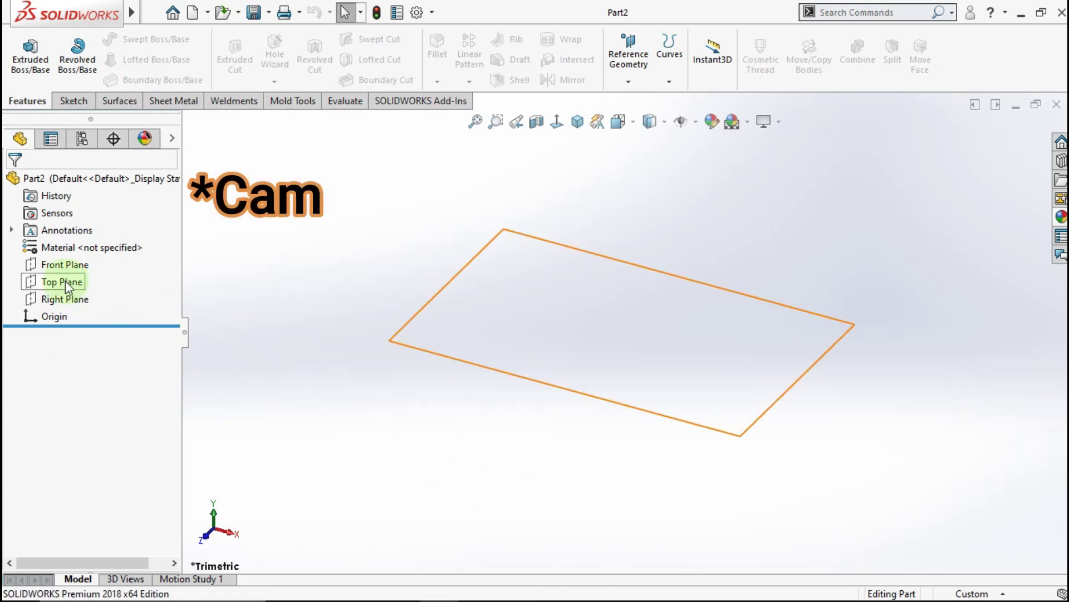
click(65, 264)
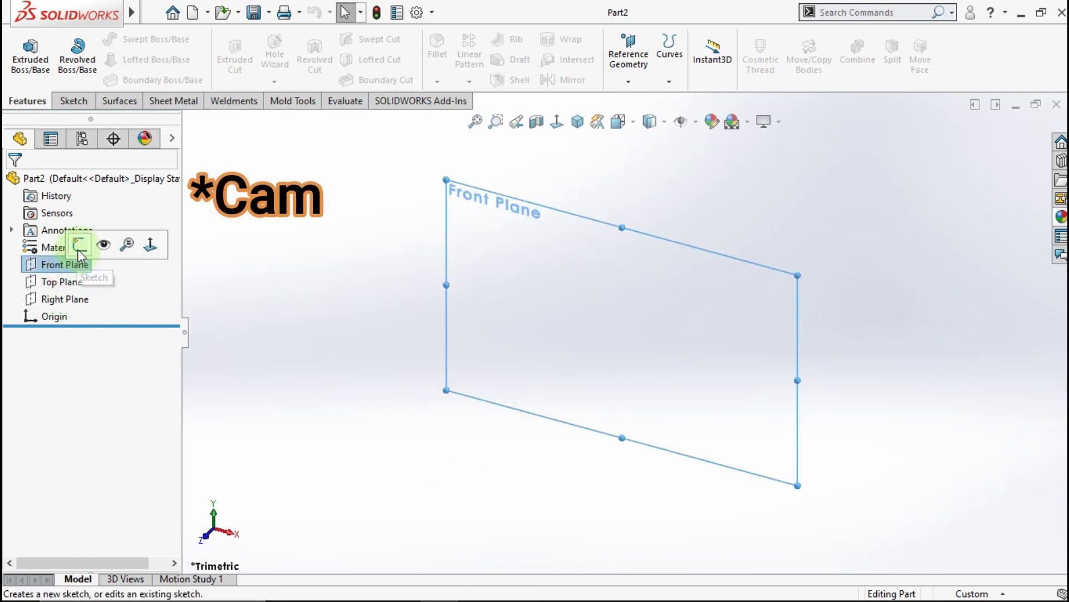
click(78, 248)
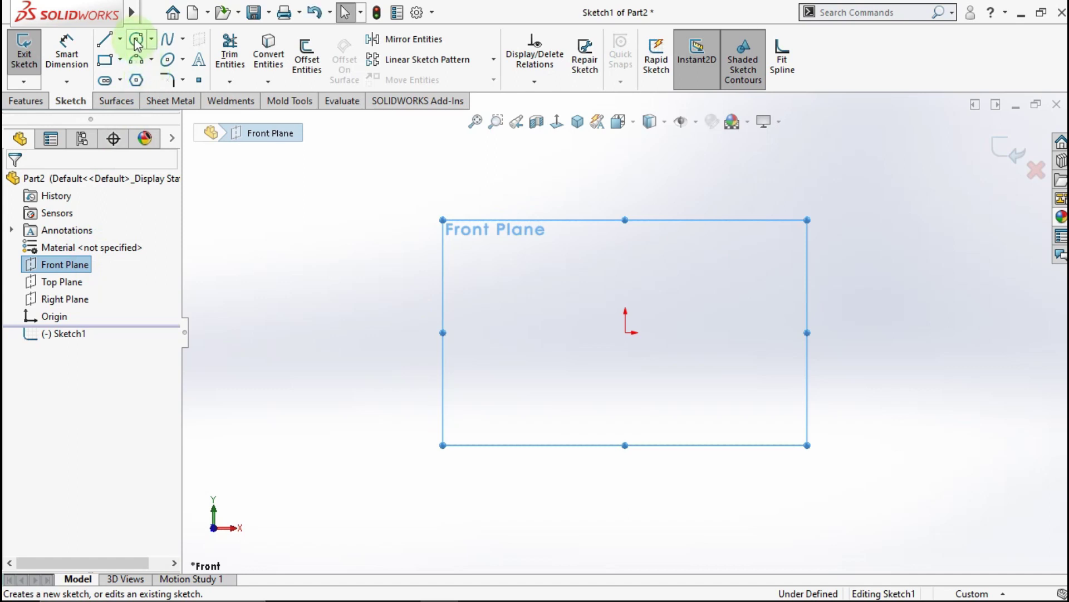
click(136, 40)
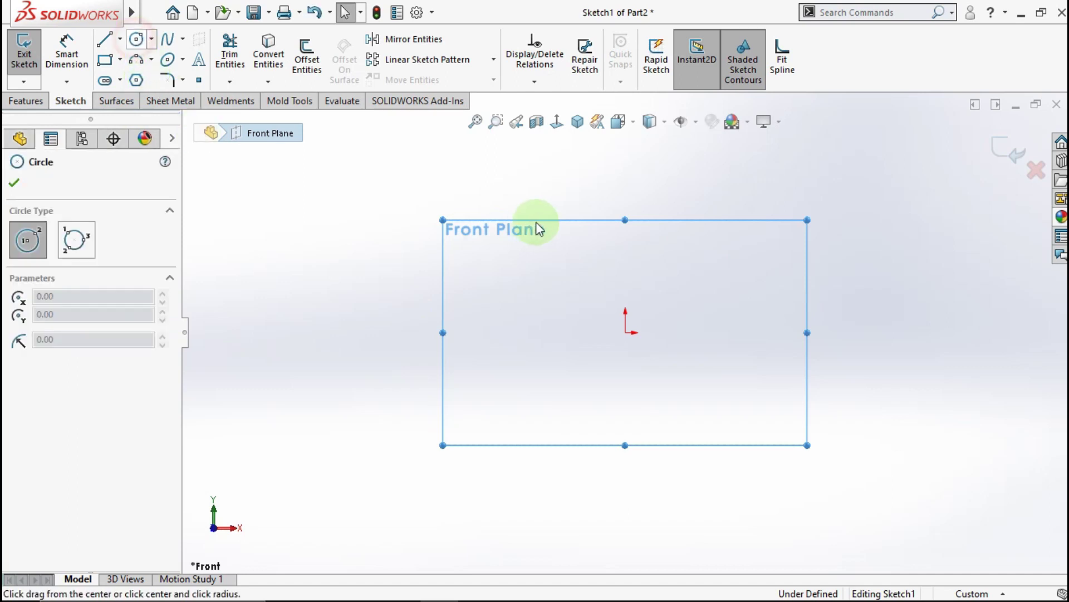
click(626, 333)
click(695, 304)
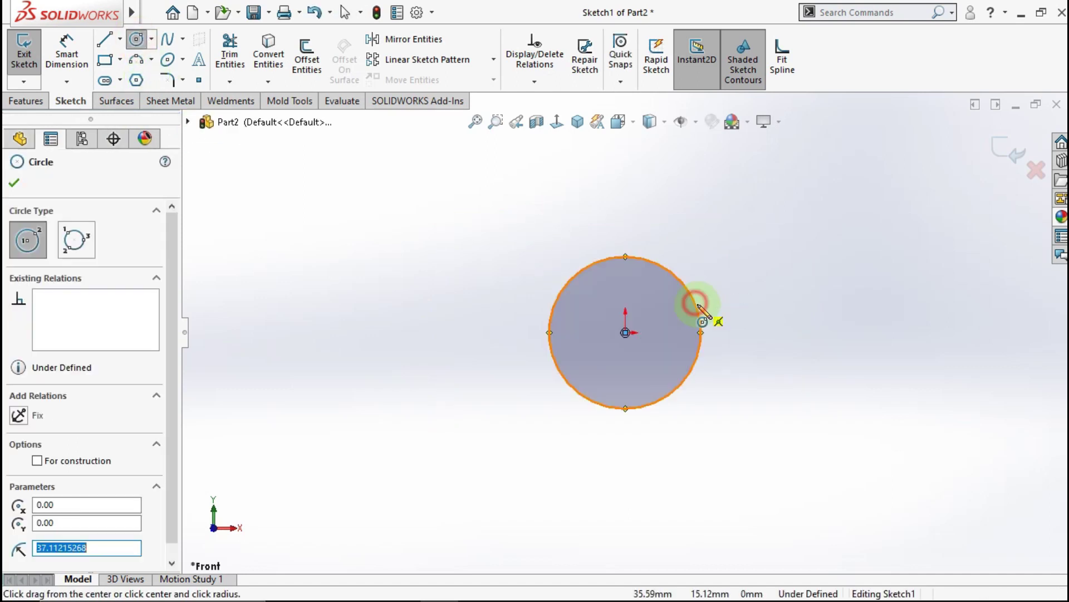
click(626, 190)
click(684, 190)
key(Escape)
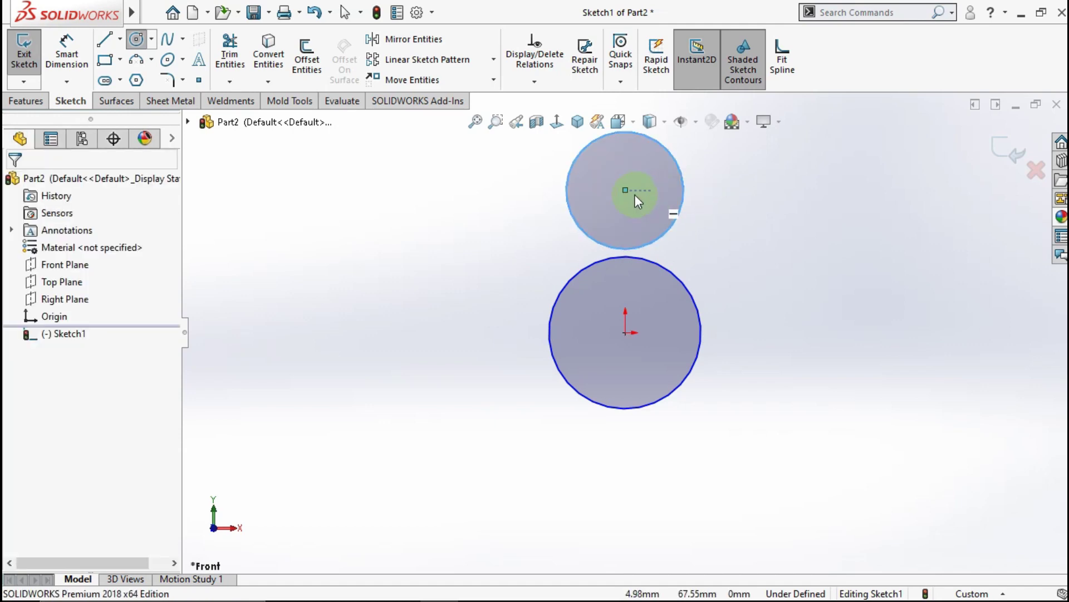
Add a Vertical relation between the two circle centres
click(625, 189)
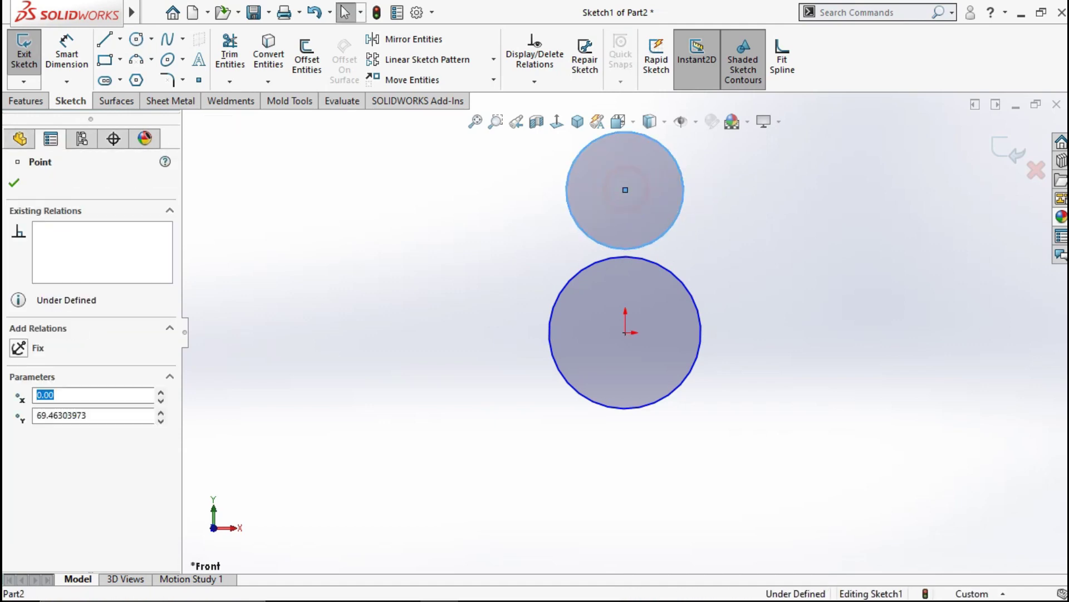
ctrl+click(625, 333)
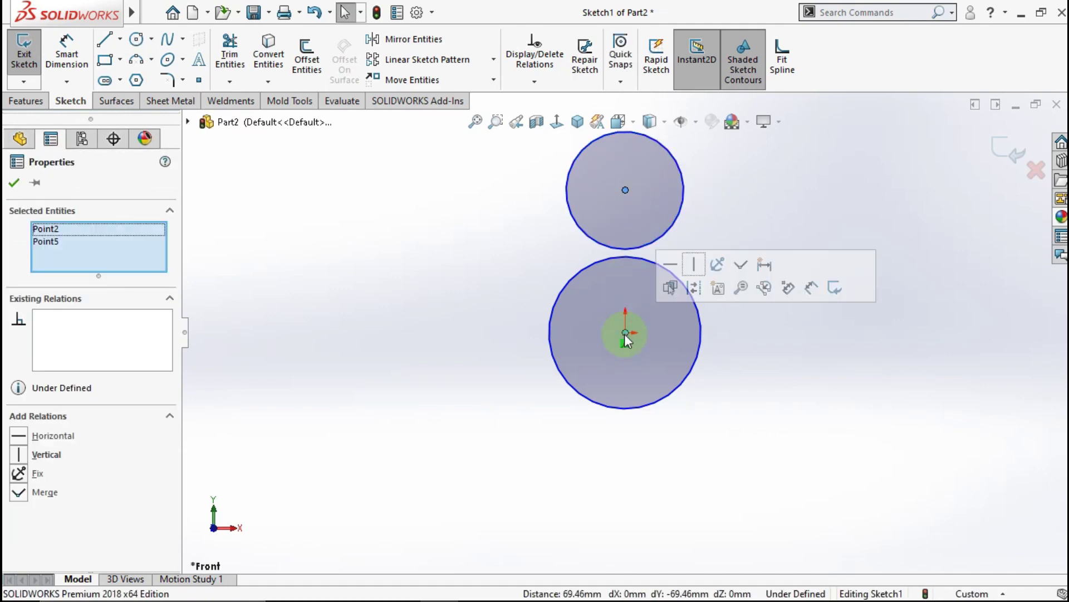
click(696, 273)
click(422, 216)
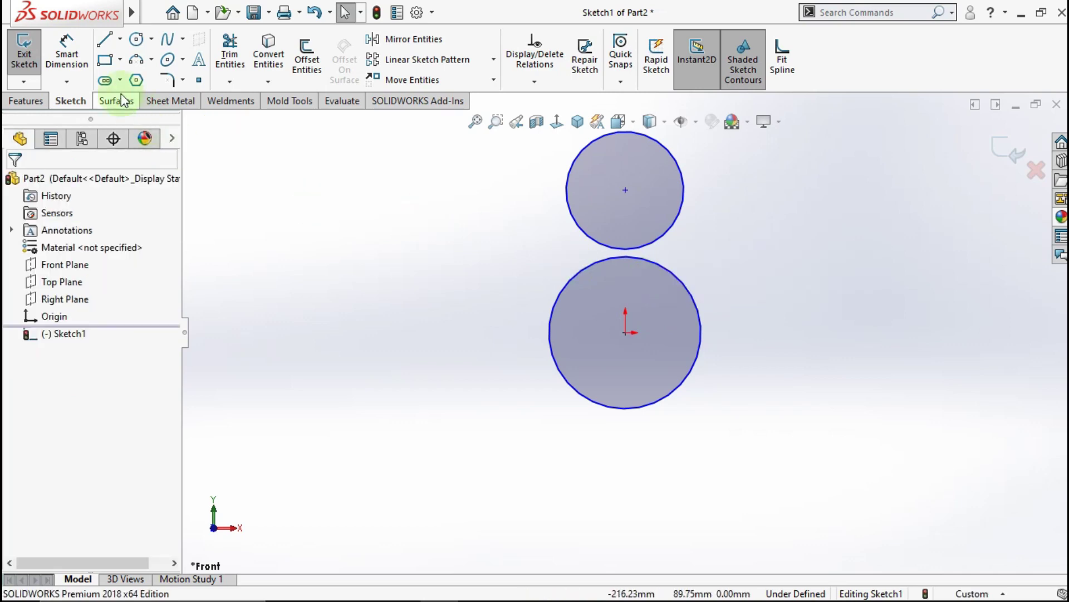
Dimension the circles Ø30 and Ø20, with 16 mm between their centres
click(691, 301)
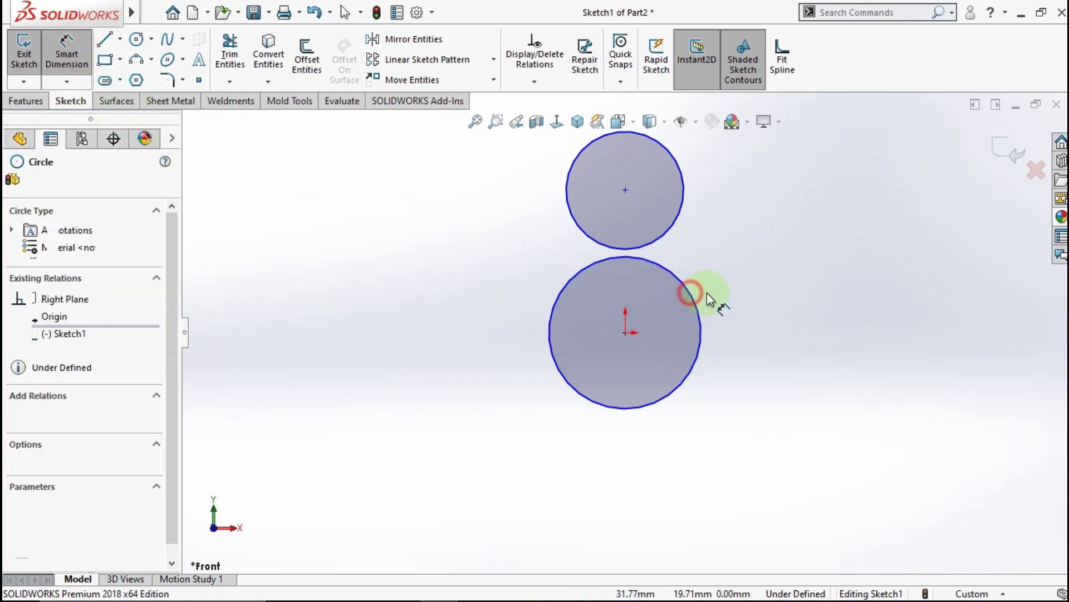
click(809, 443)
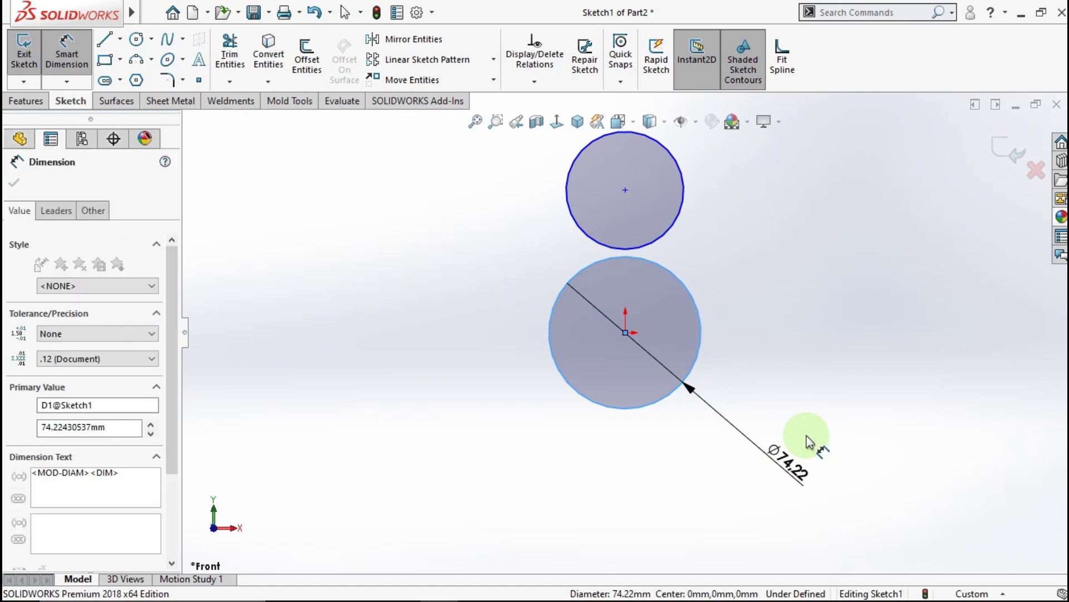
text(30)
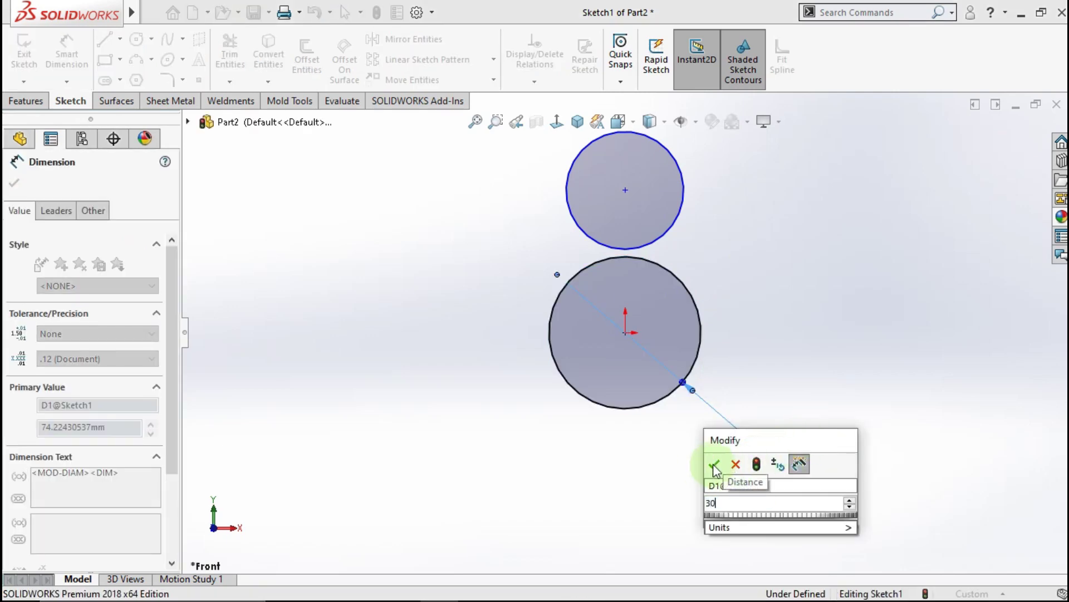
click(715, 463)
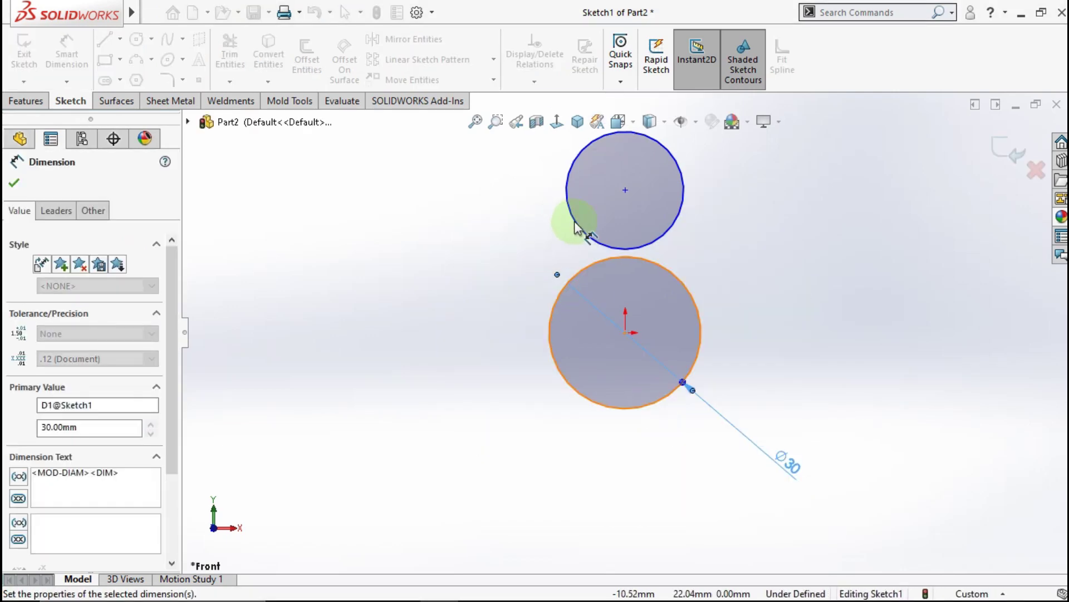
click(574, 220)
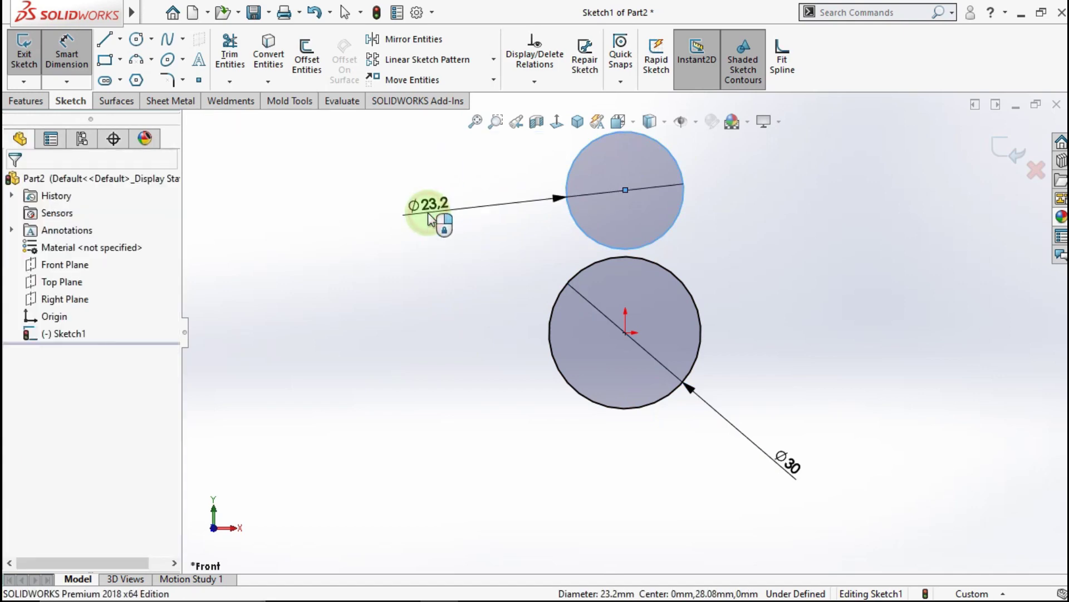
click(430, 217)
text(20)
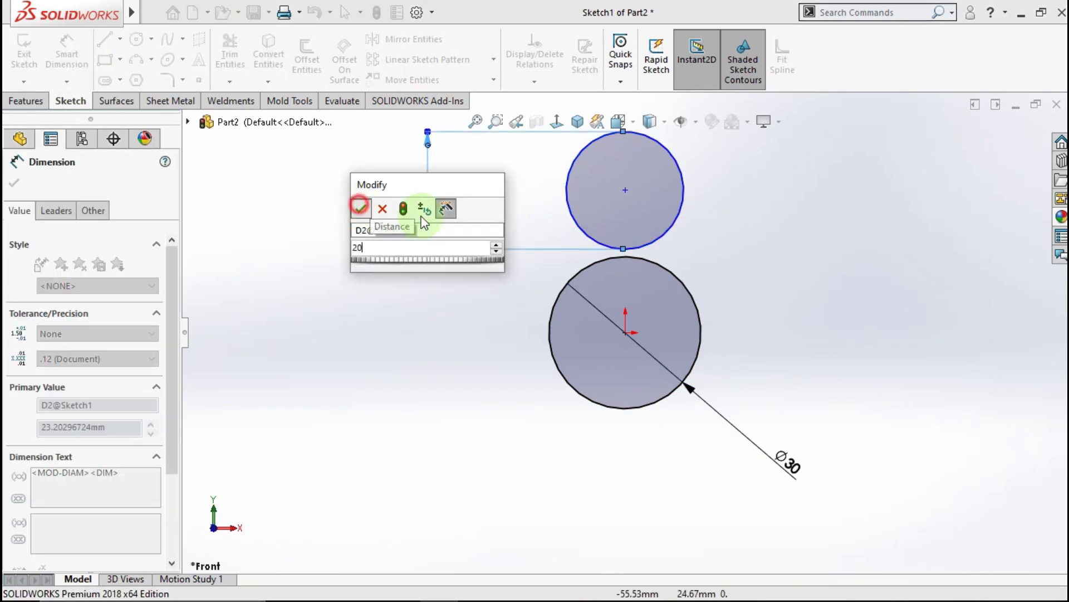
key(Return)
click(568, 284)
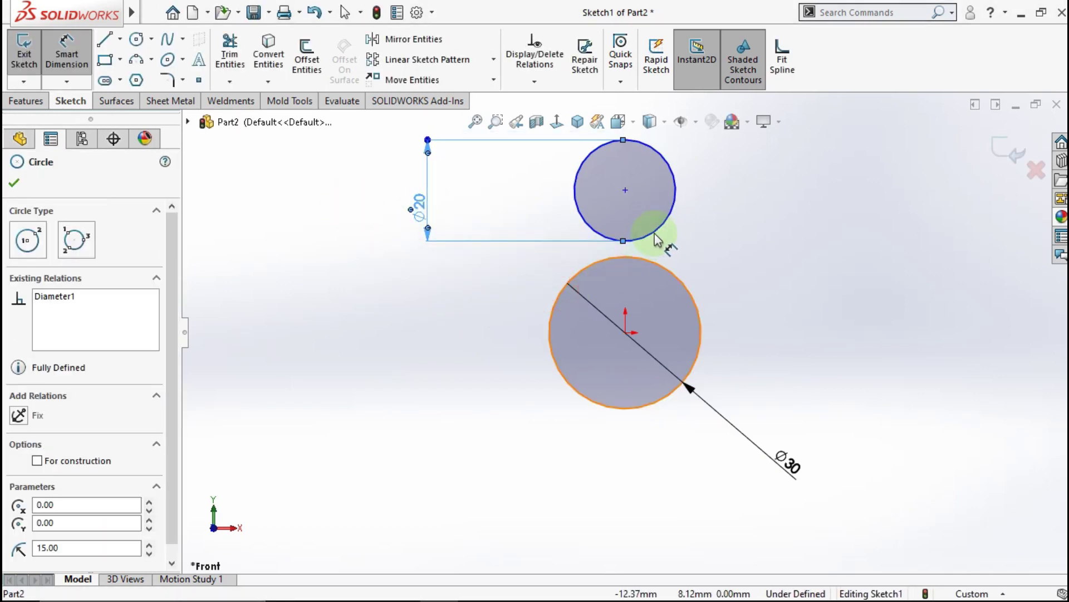
click(656, 233)
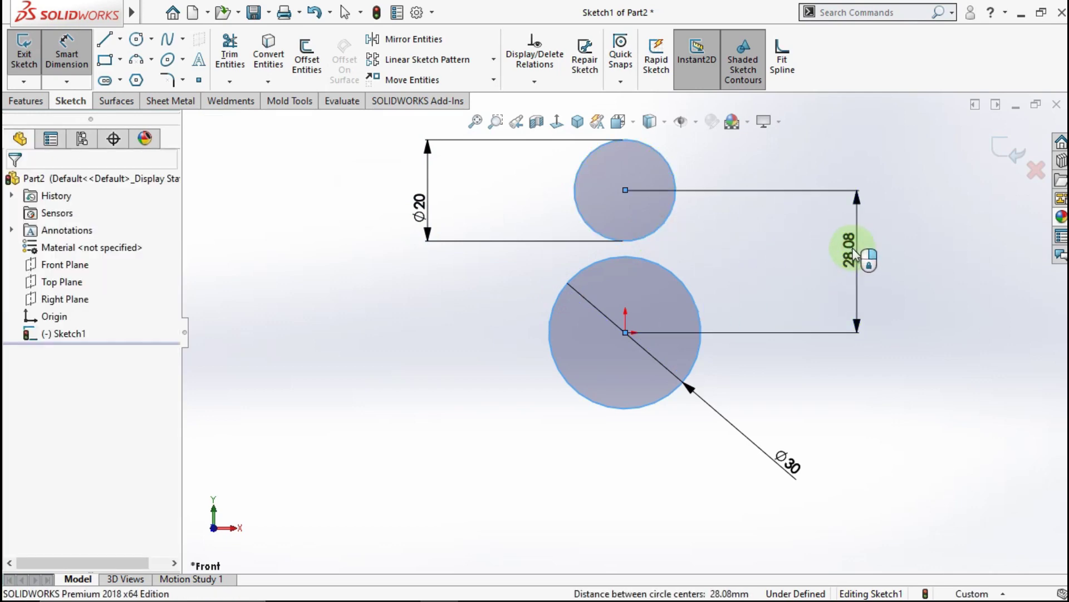
click(854, 252)
click(792, 245)
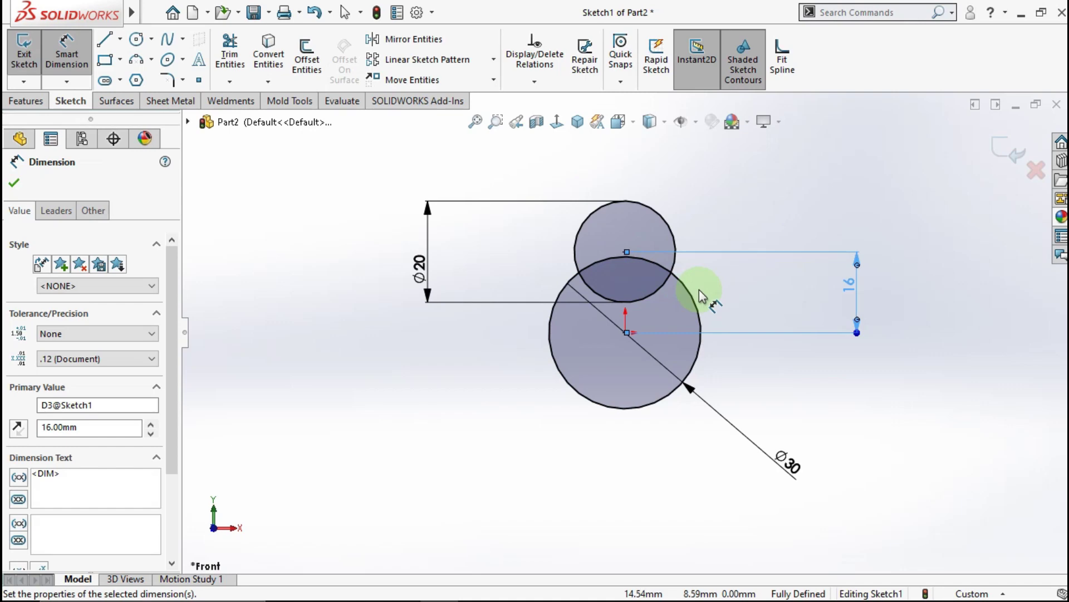
scroll(700, 290, down, 1)
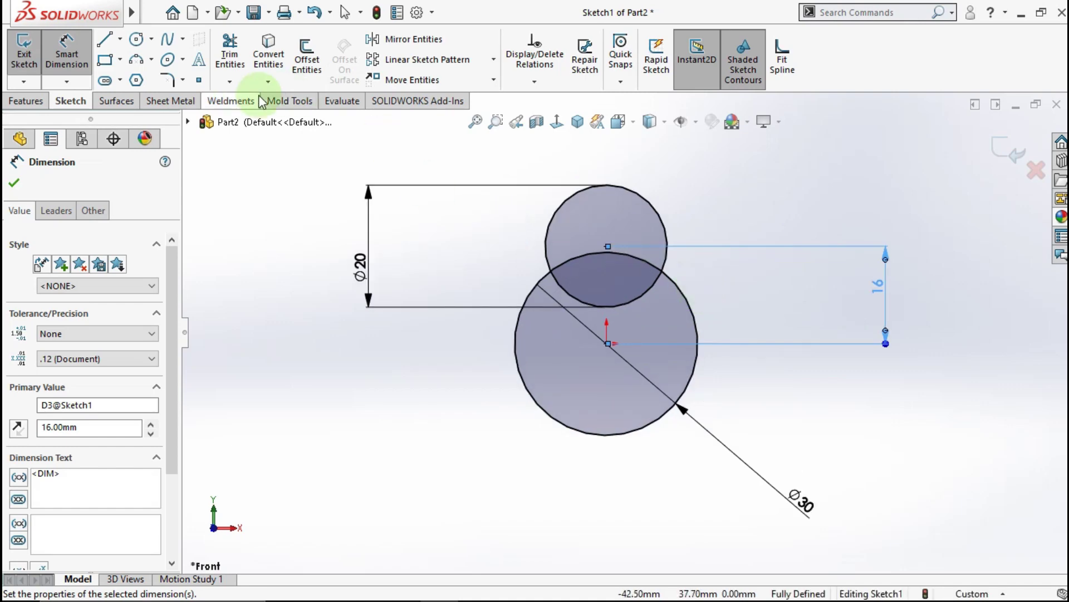
Draw the left three-point arc from the Ø30 circle to the Ø20 circle
click(139, 61)
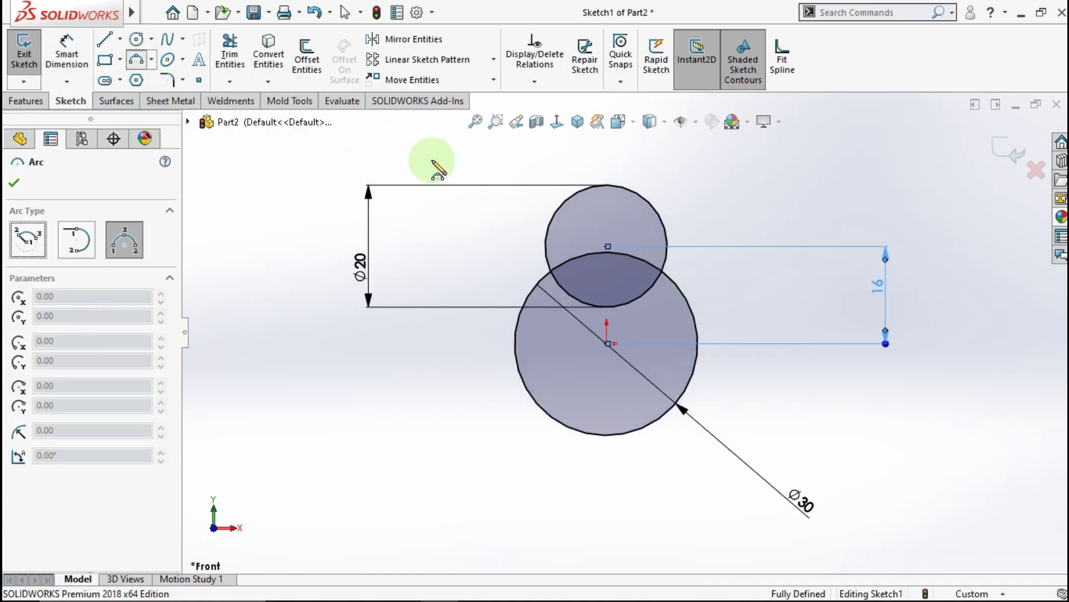
click(517, 333)
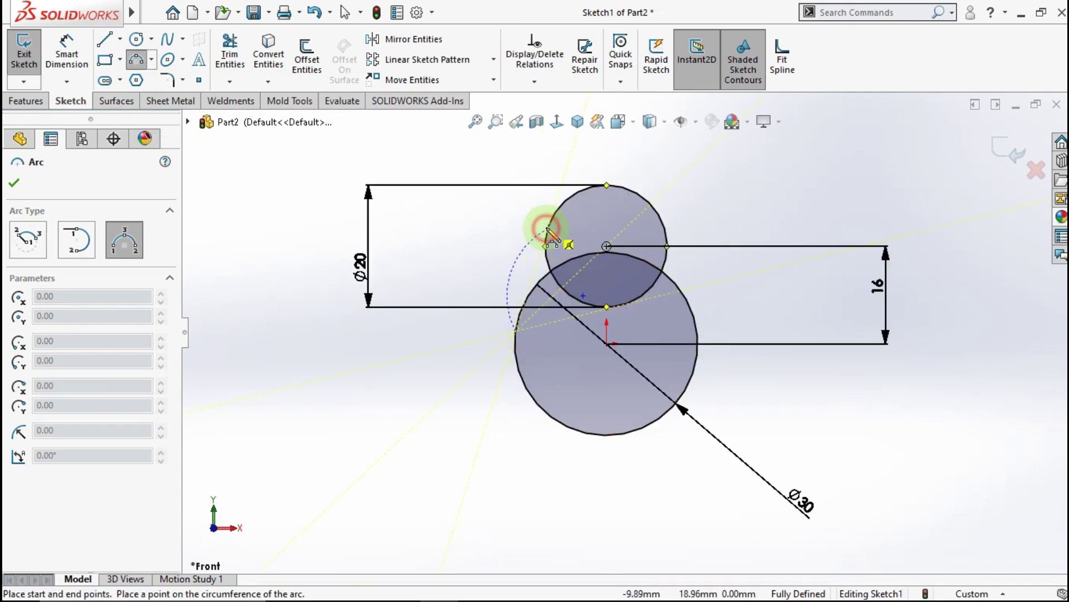
click(548, 227)
click(509, 273)
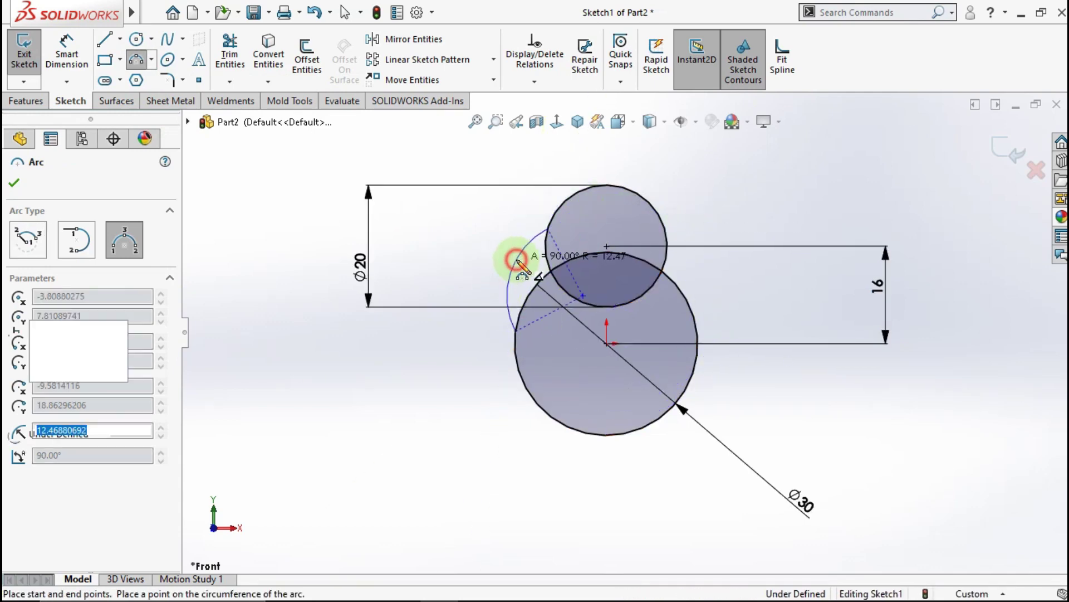
key(Escape)
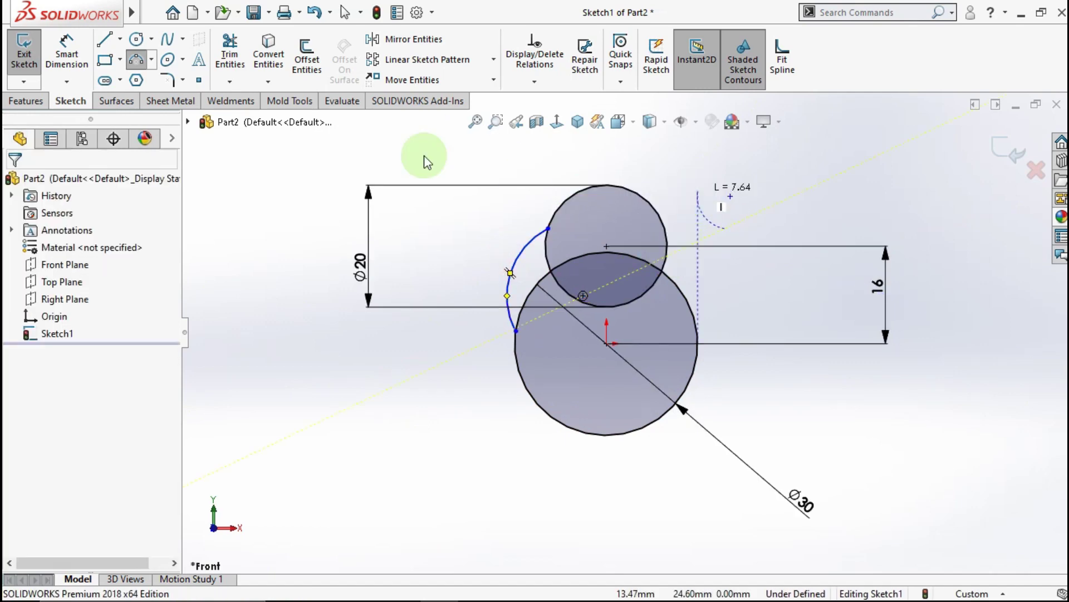
Draw the matching right-side three-point arc between the Ø20 and Ø30 circles
click(135, 60)
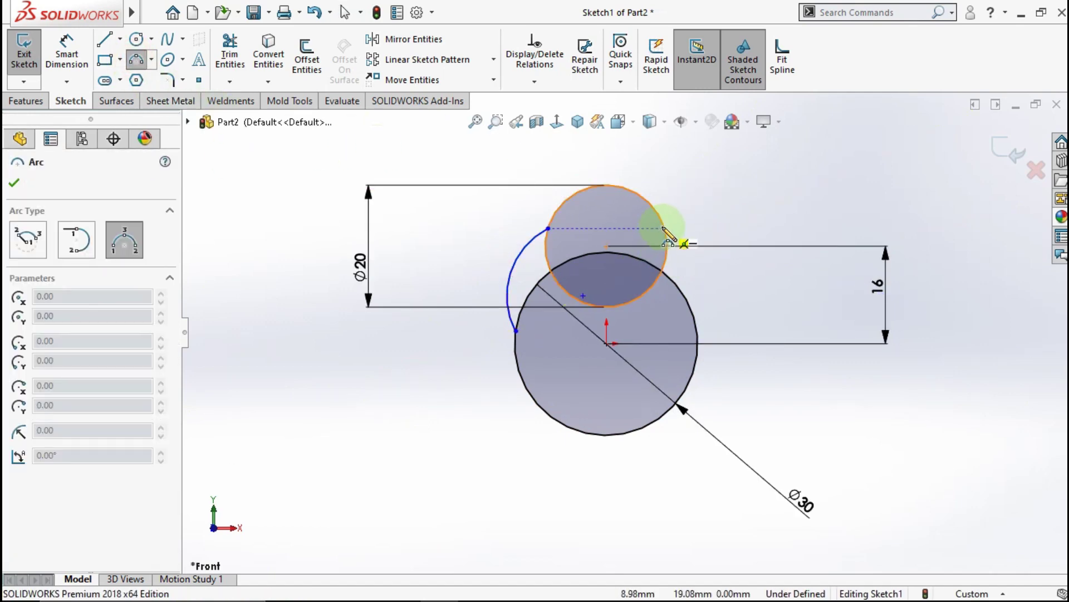
click(694, 313)
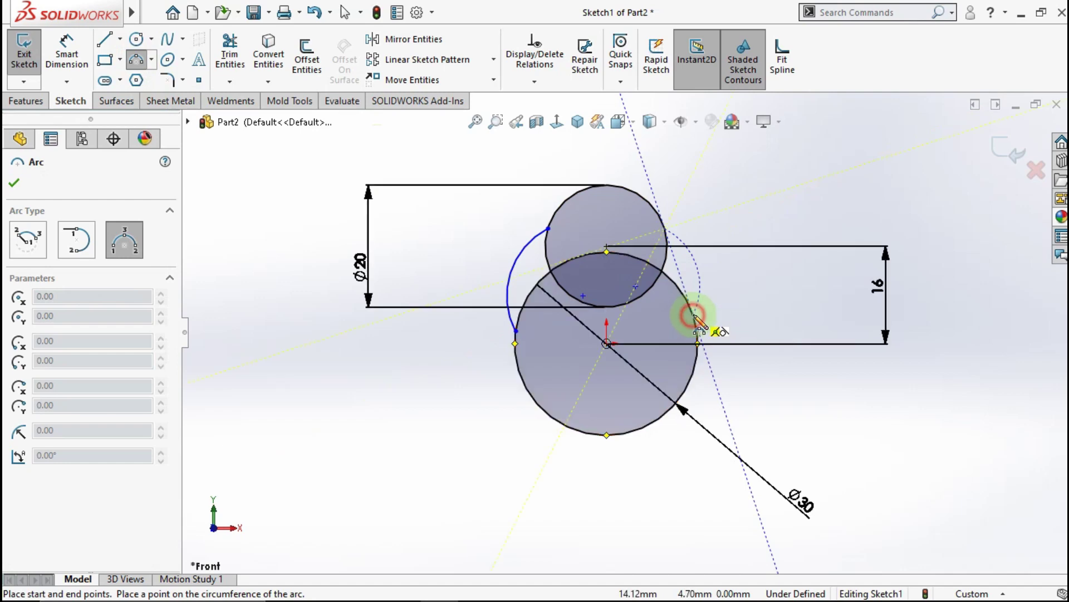
key(Escape)
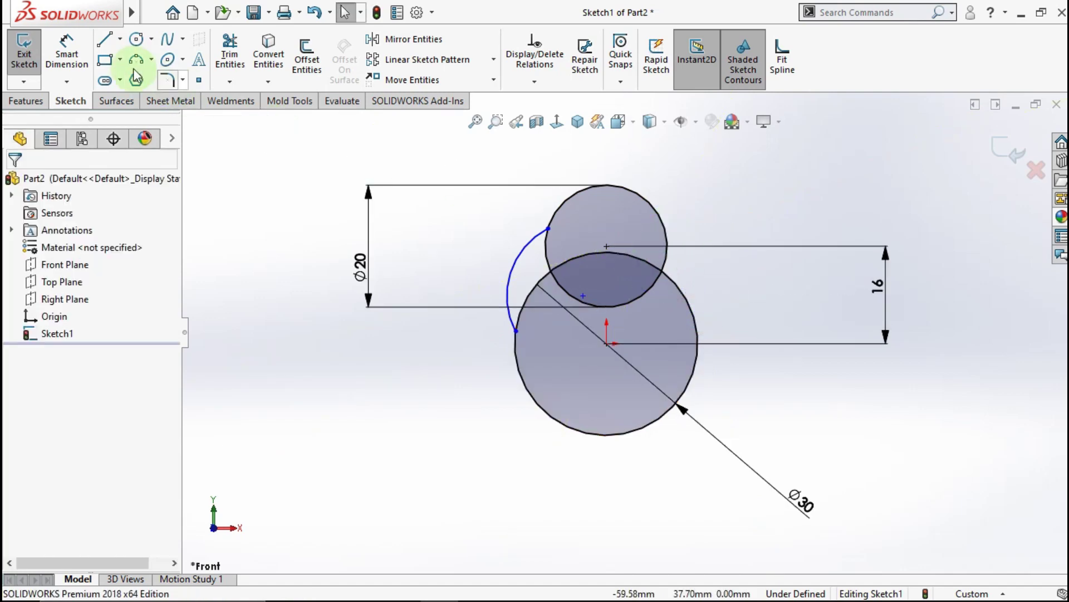
click(134, 60)
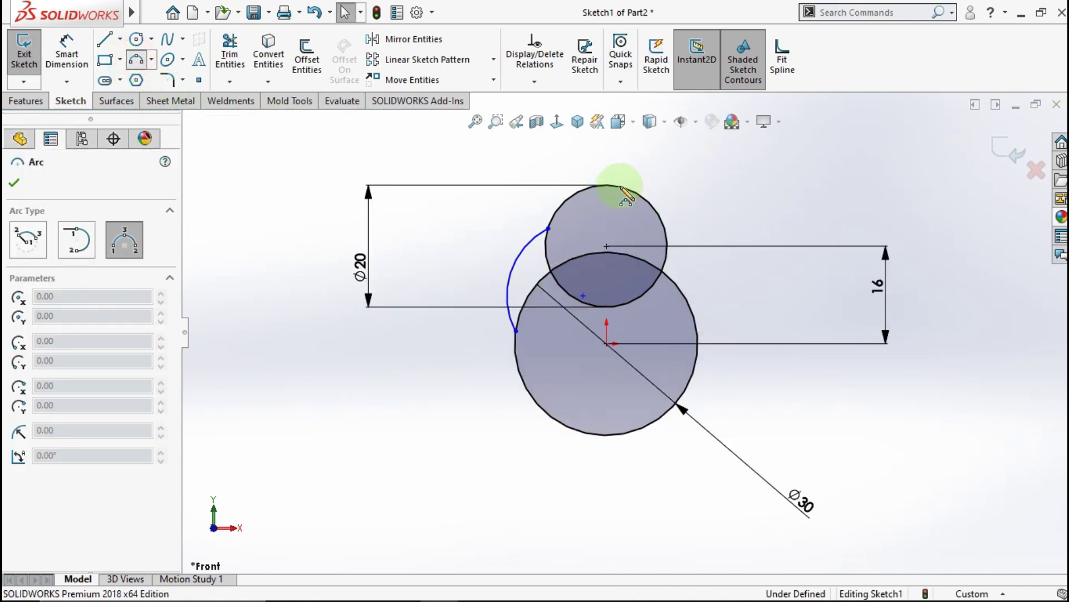
click(662, 219)
click(698, 331)
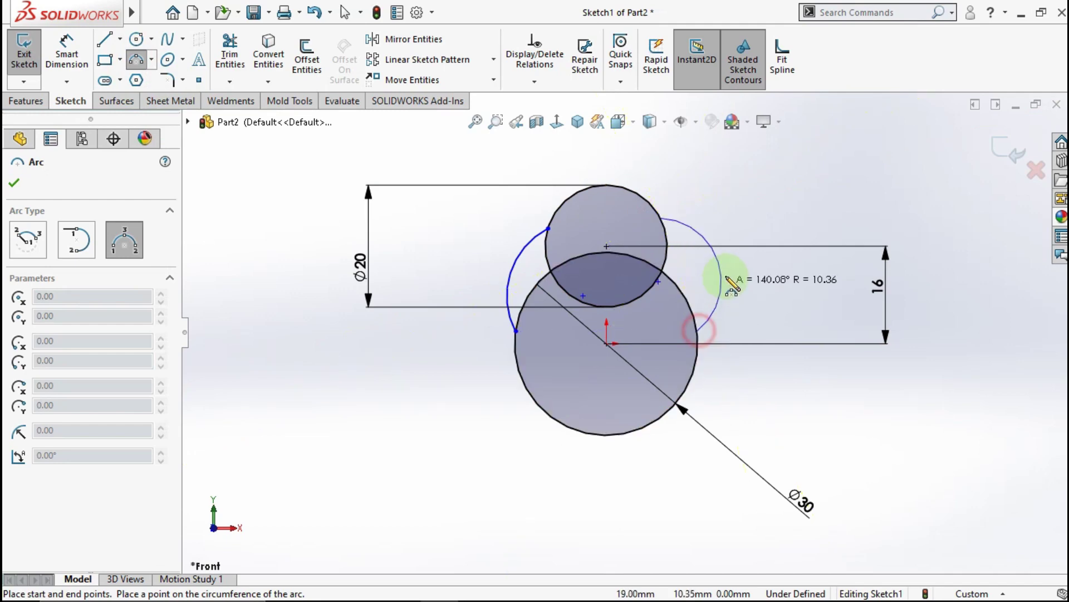
click(708, 273)
key(Escape)
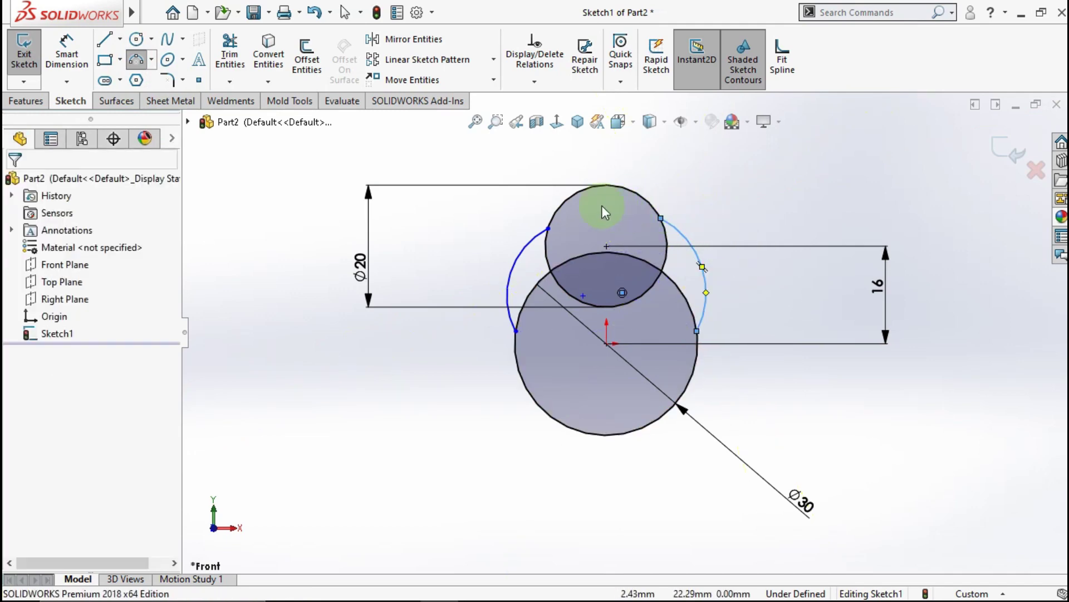
click(528, 242)
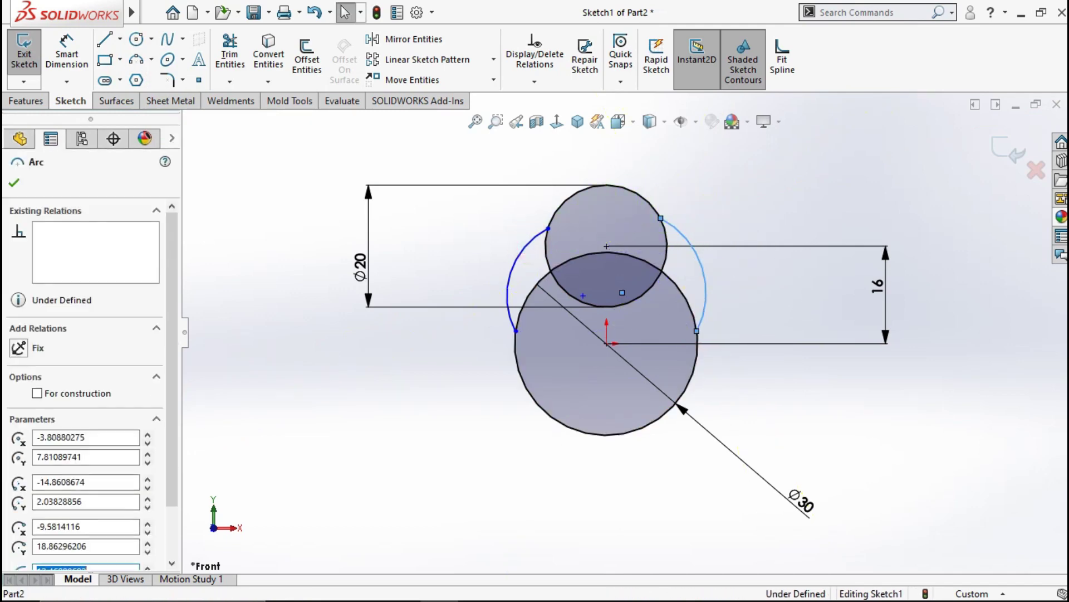
Make the left arc tangent to the Ø20 and Ø30 circles and drag it into shape
ctrl+click(554, 212)
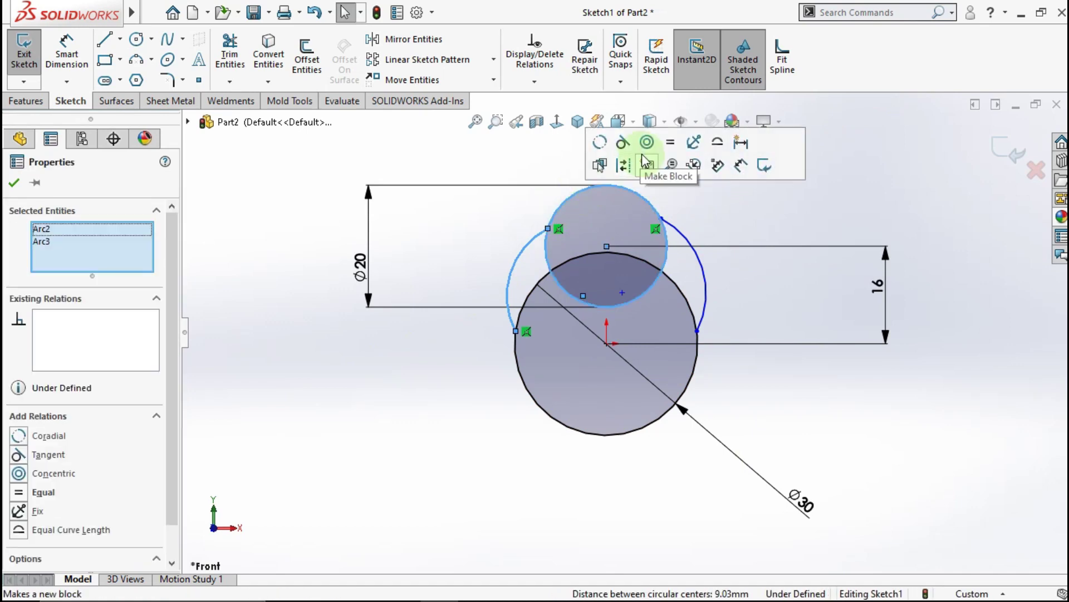
click(625, 144)
click(442, 279)
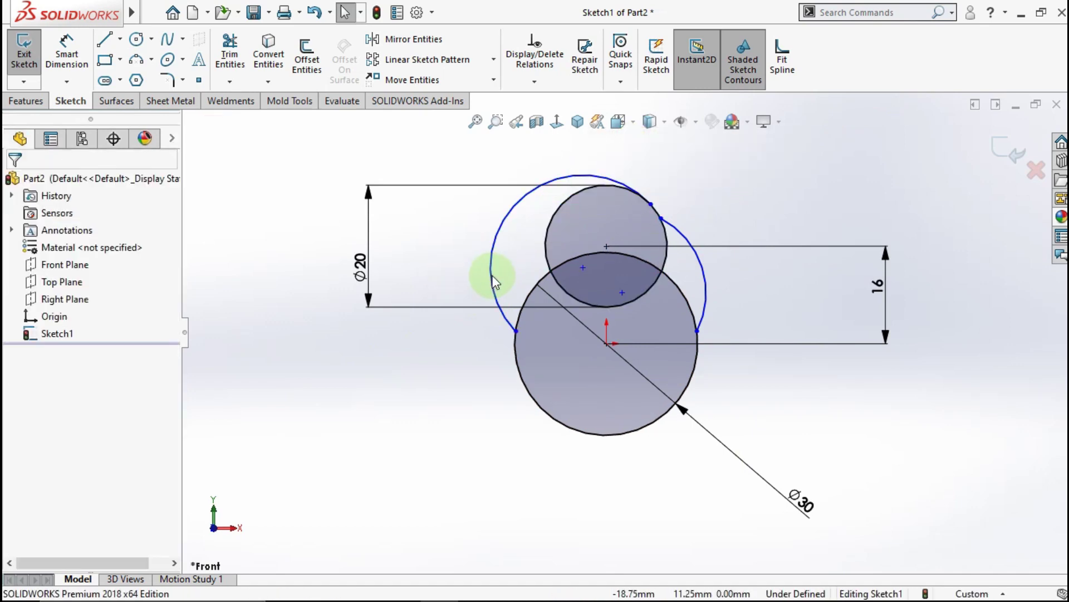
click(498, 313)
click(520, 368)
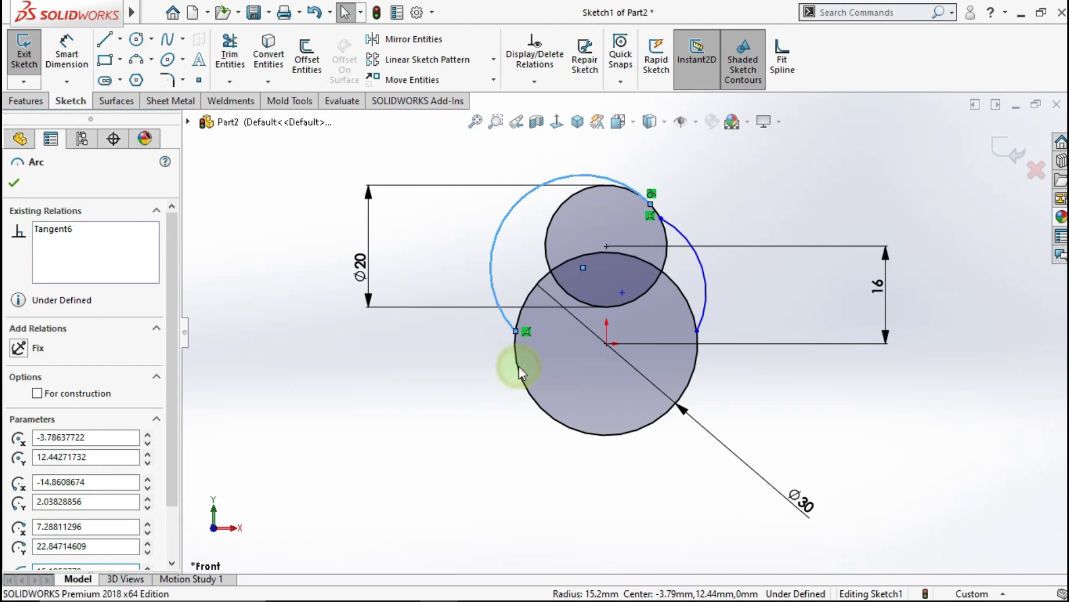
ctrl+click(519, 367)
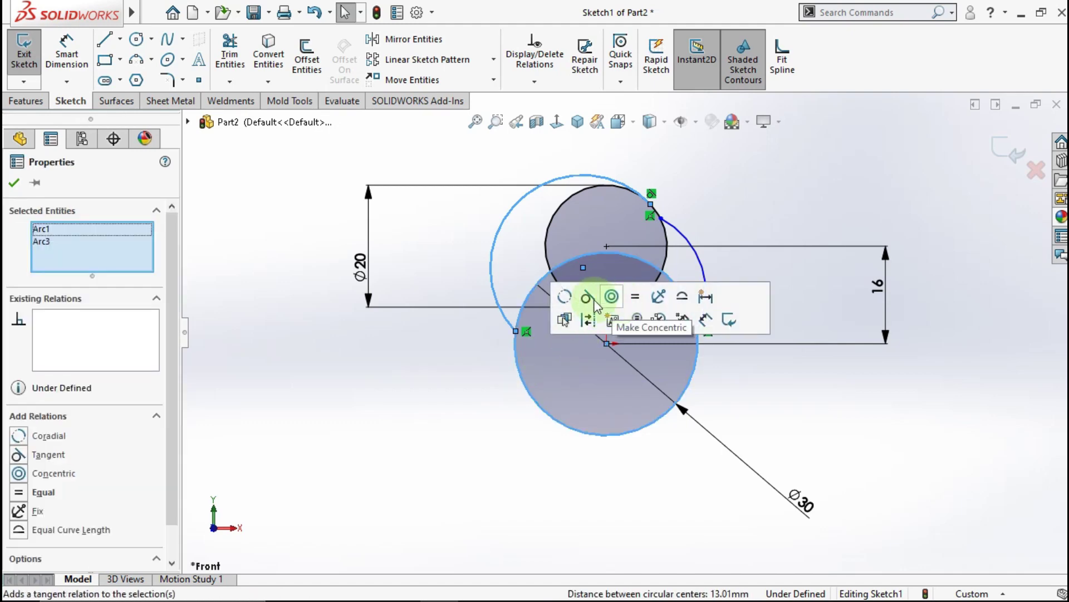
click(579, 299)
click(498, 265)
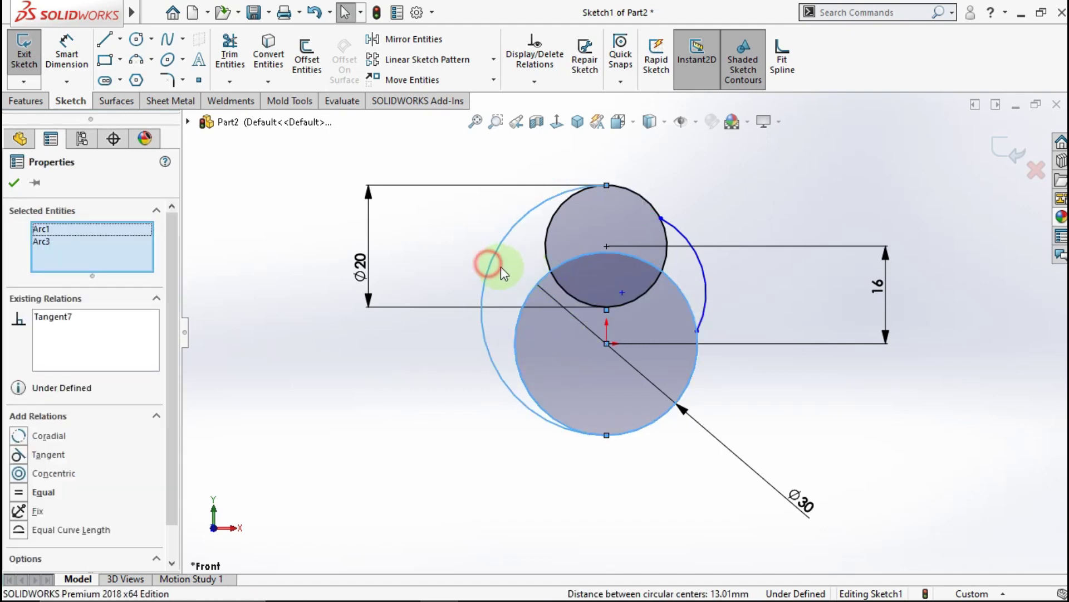
drag(523, 269, 710, 213)
click(723, 244)
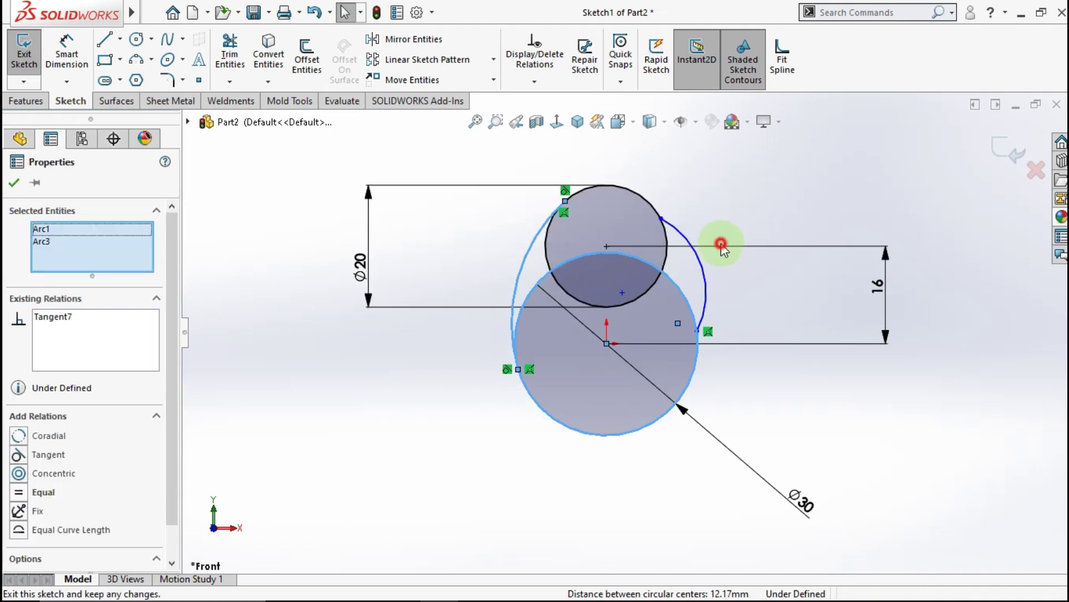
Make the right arc tangent to the Ø20 and Ø30 circles and drag it into shape
click(684, 234)
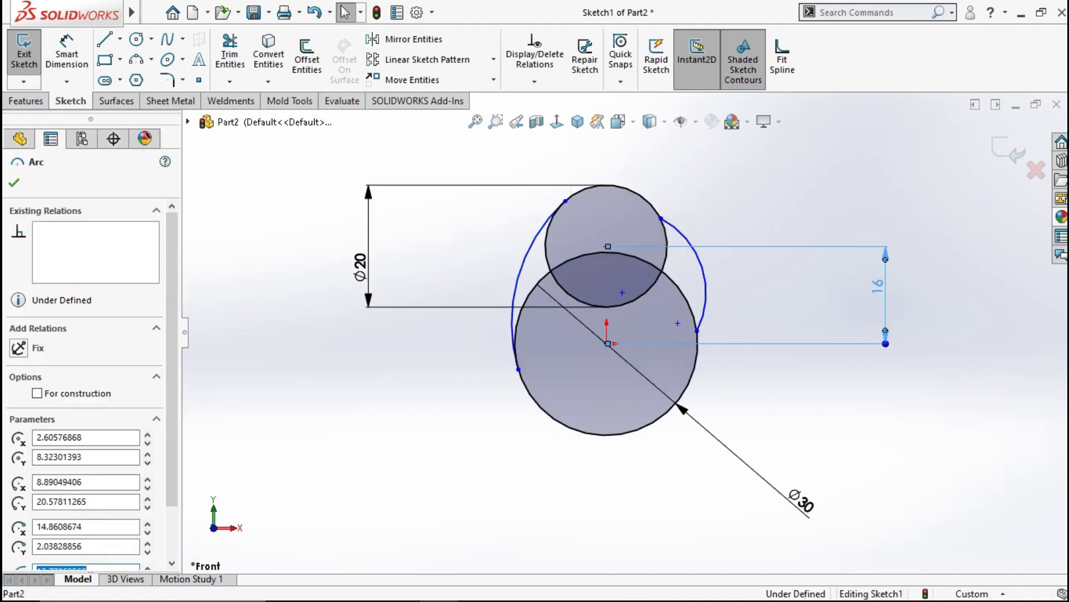
ctrl+click(650, 205)
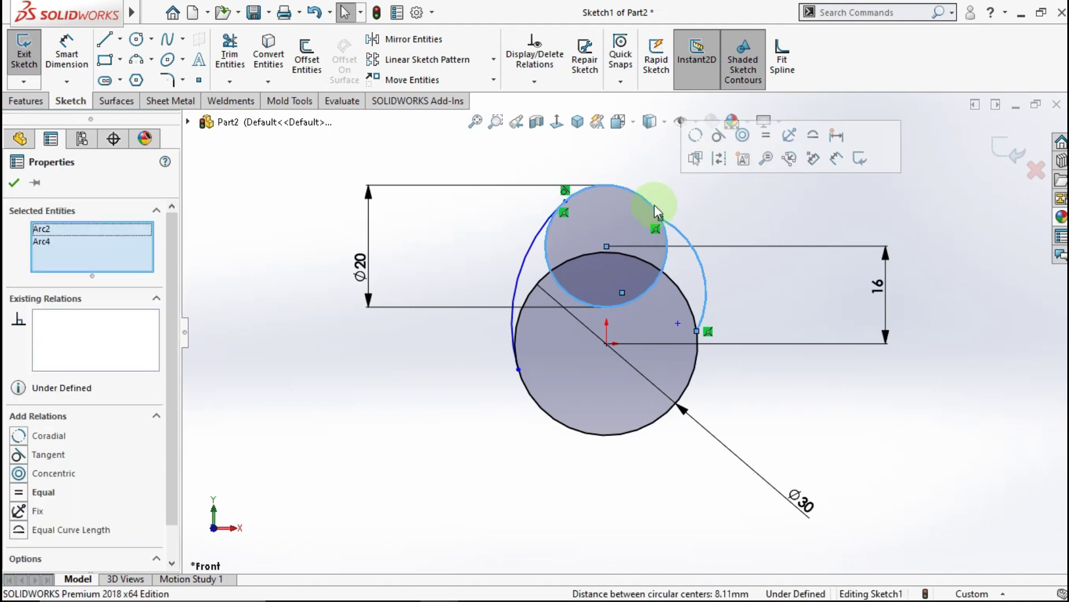
click(717, 139)
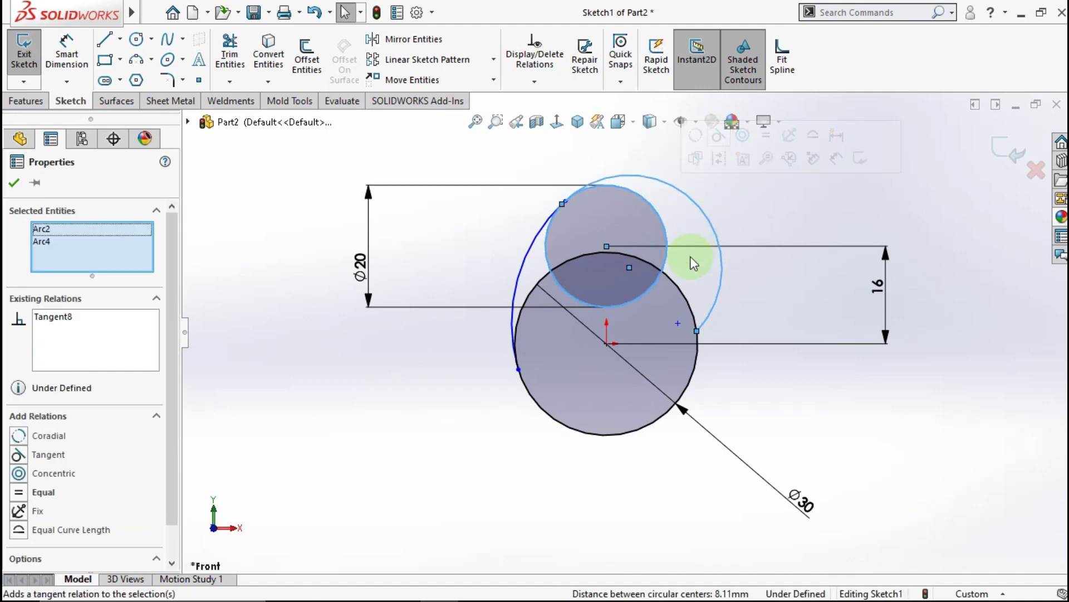
click(752, 297)
click(720, 291)
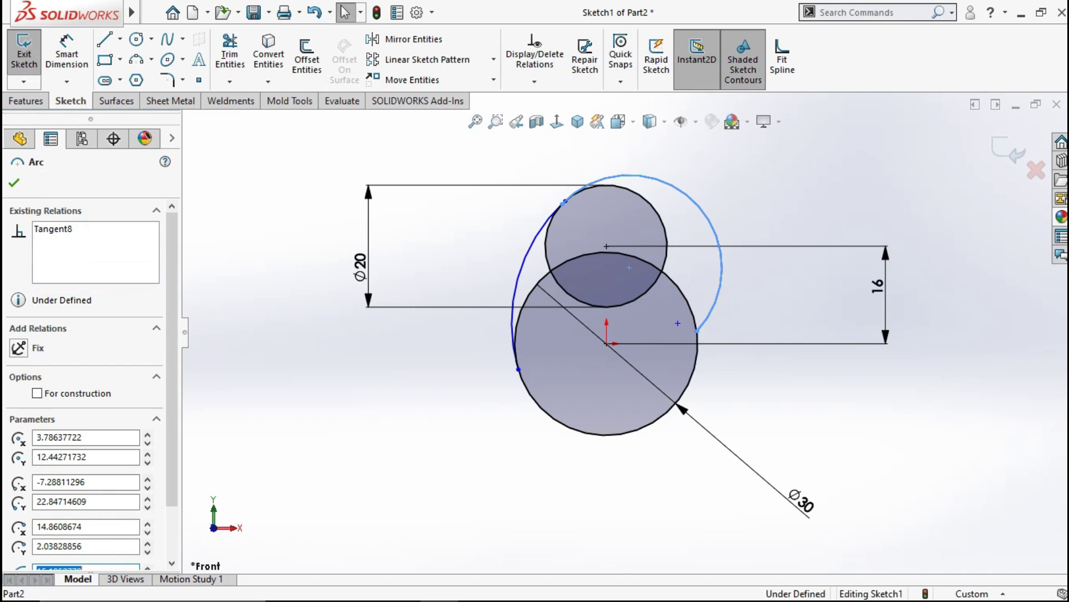
ctrl+click(689, 305)
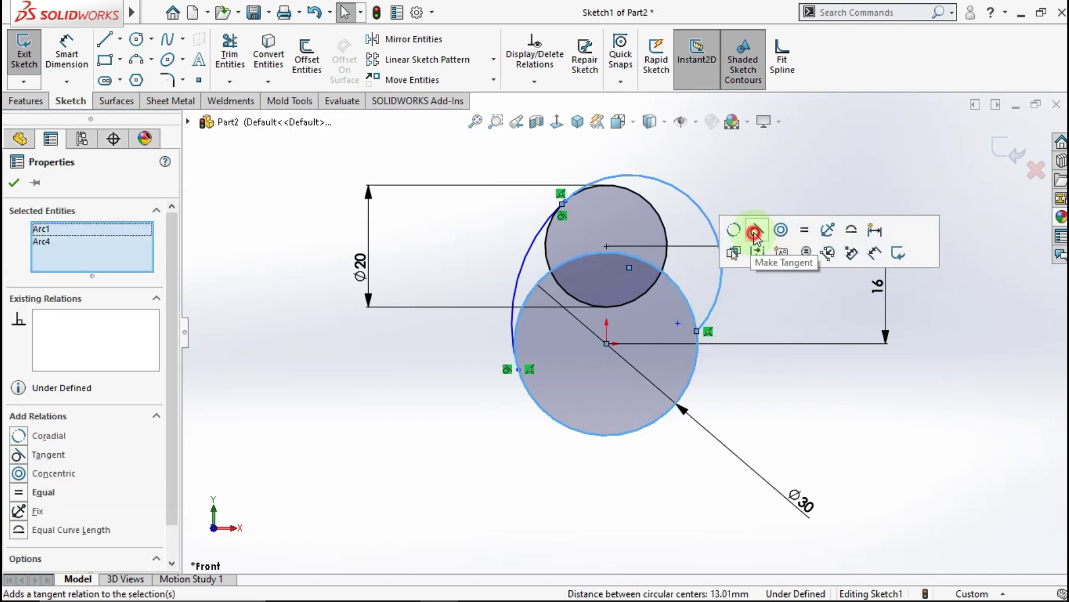
click(757, 229)
drag(730, 291, 683, 260)
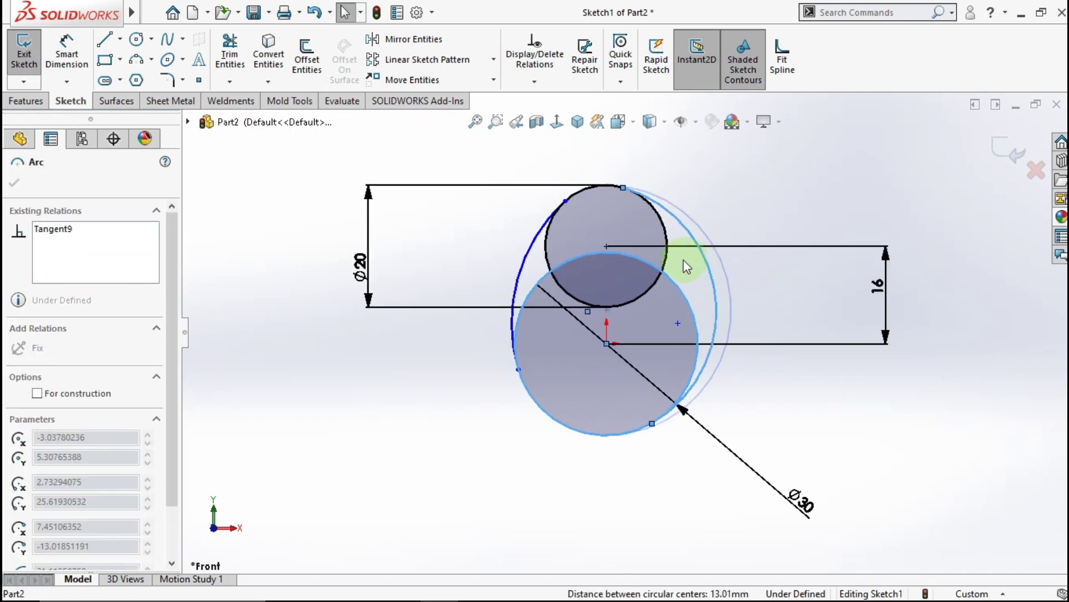
Add R30 radius dimensions to the left and right side arcs
click(444, 263)
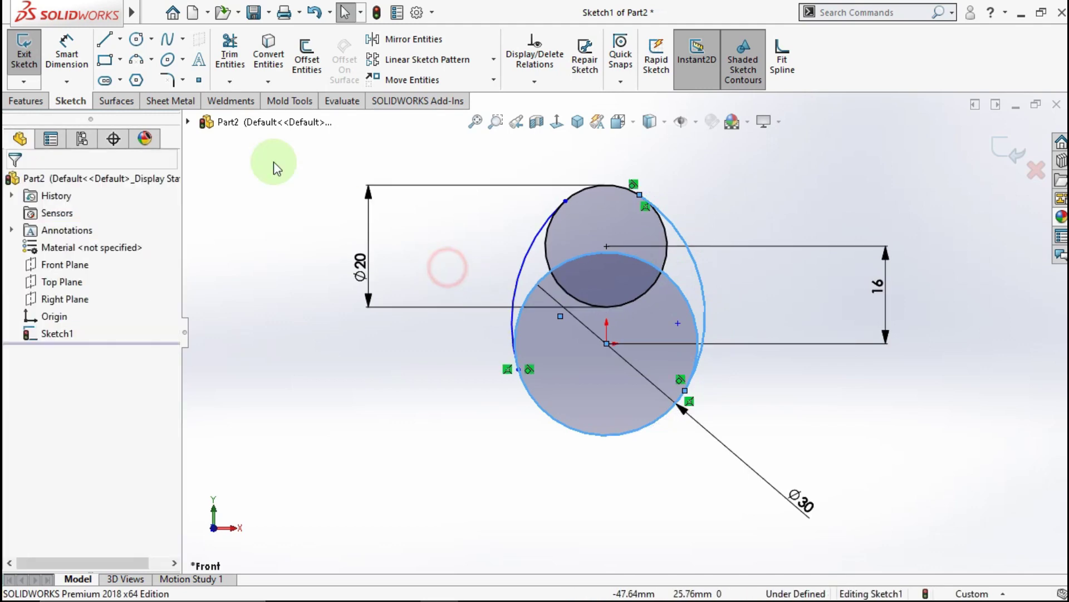
click(66, 53)
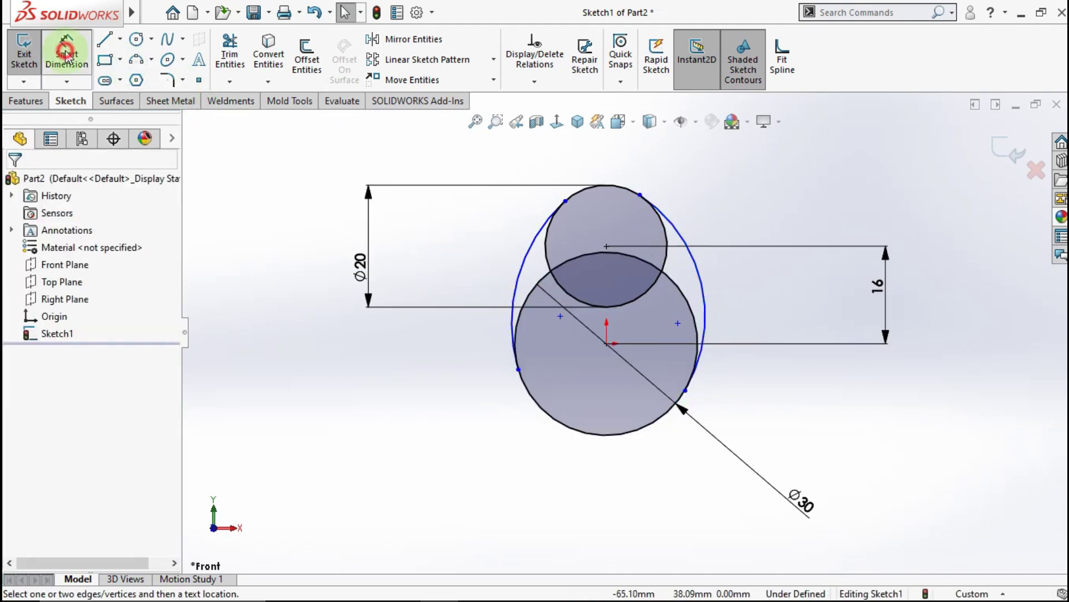
click(528, 257)
click(474, 240)
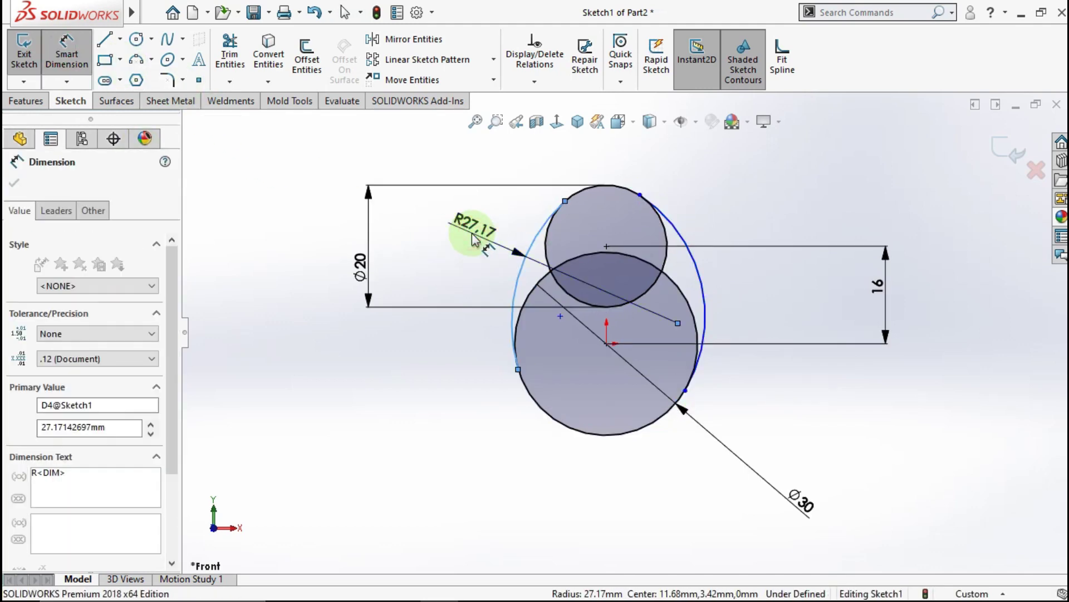
text(30)
right_click(401, 232)
click(642, 245)
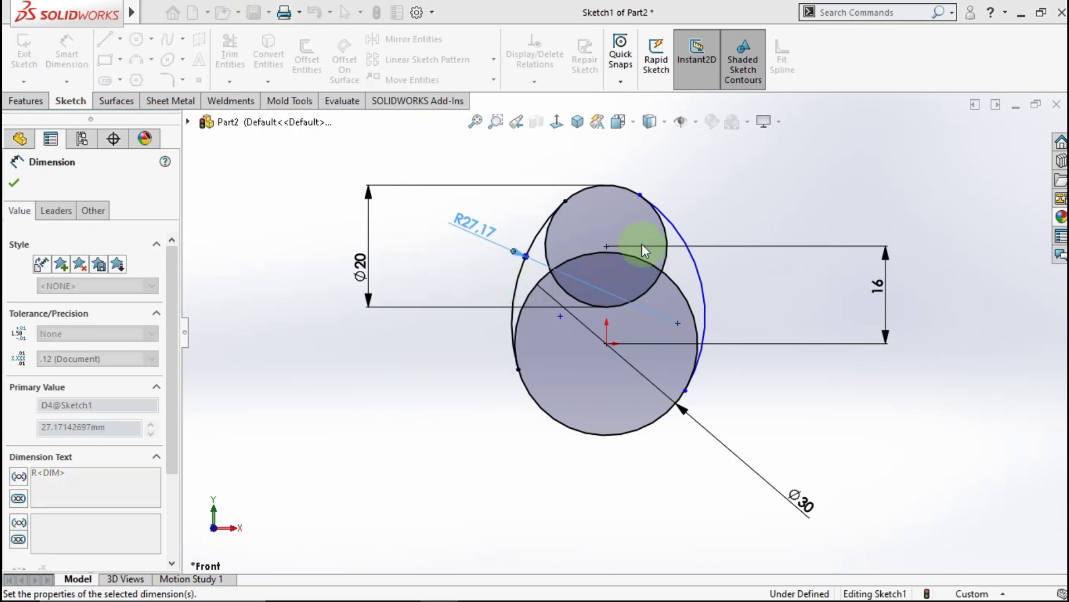
click(723, 205)
click(692, 262)
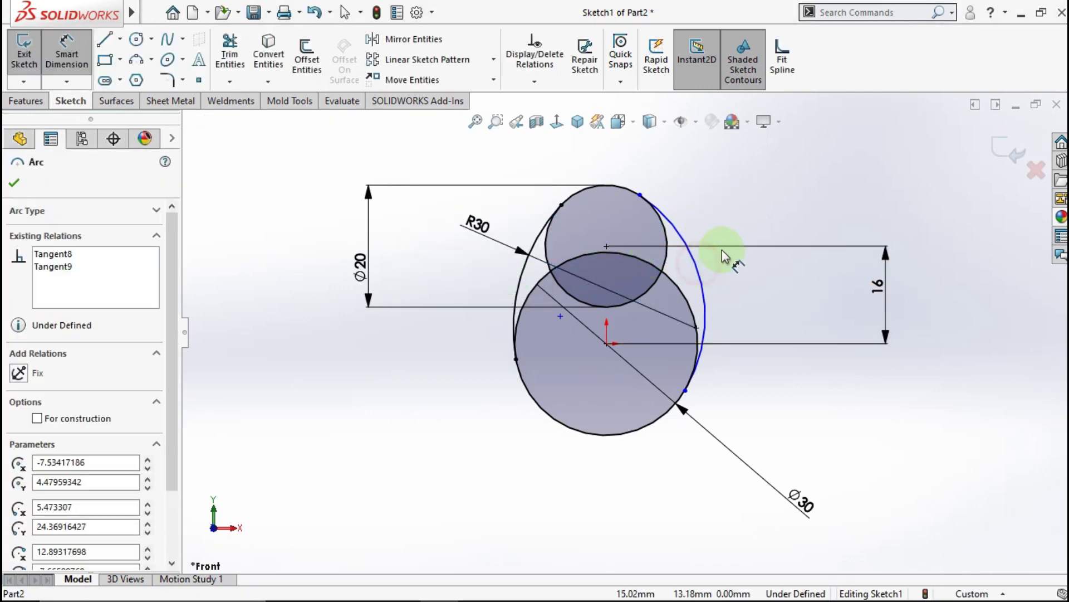
click(743, 218)
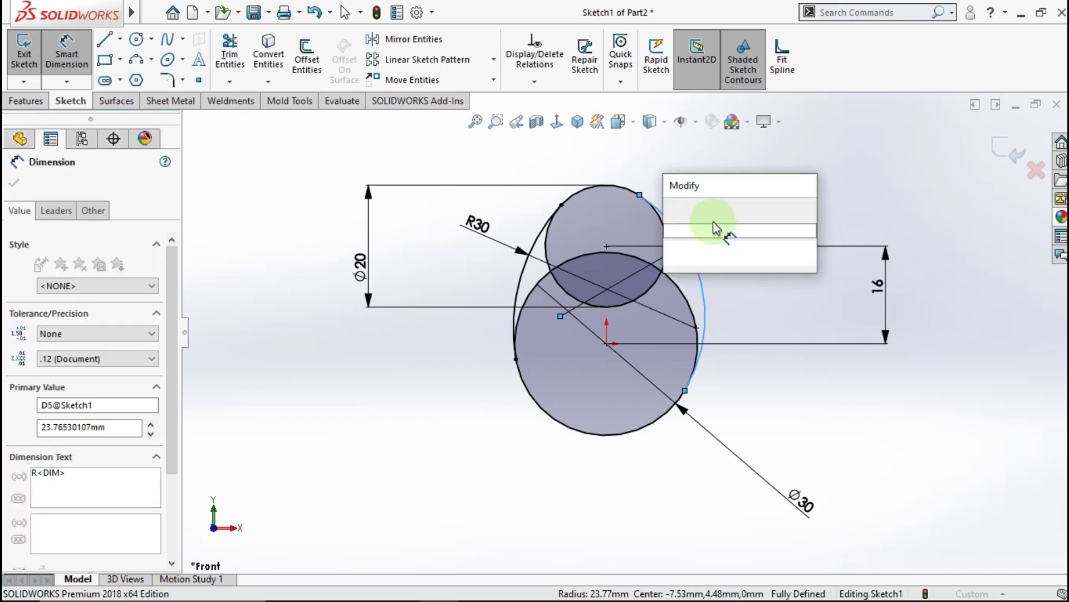
text(30)
key(Return)
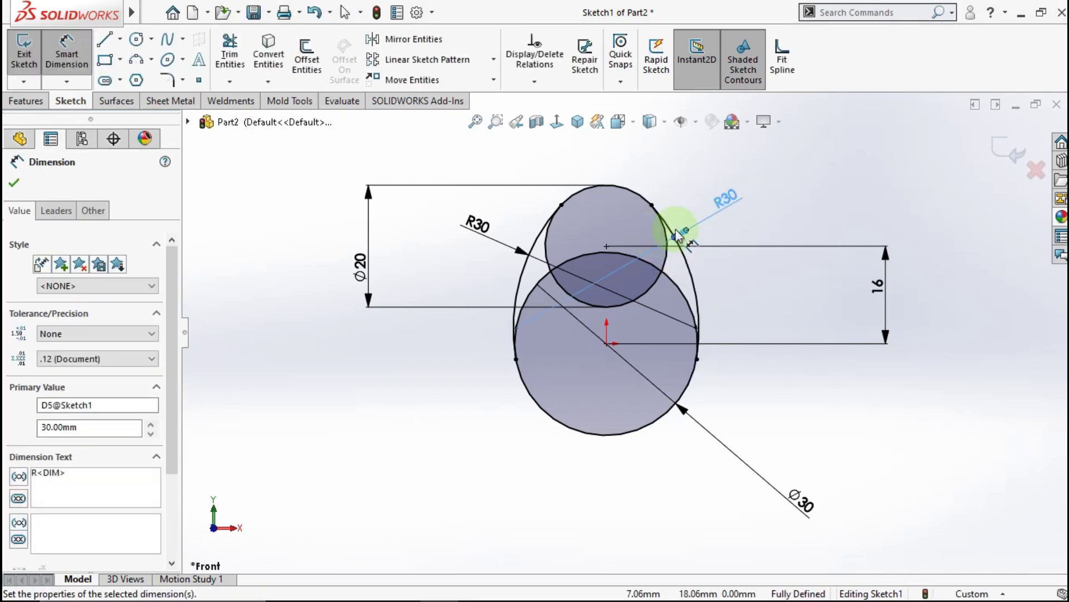
click(804, 198)
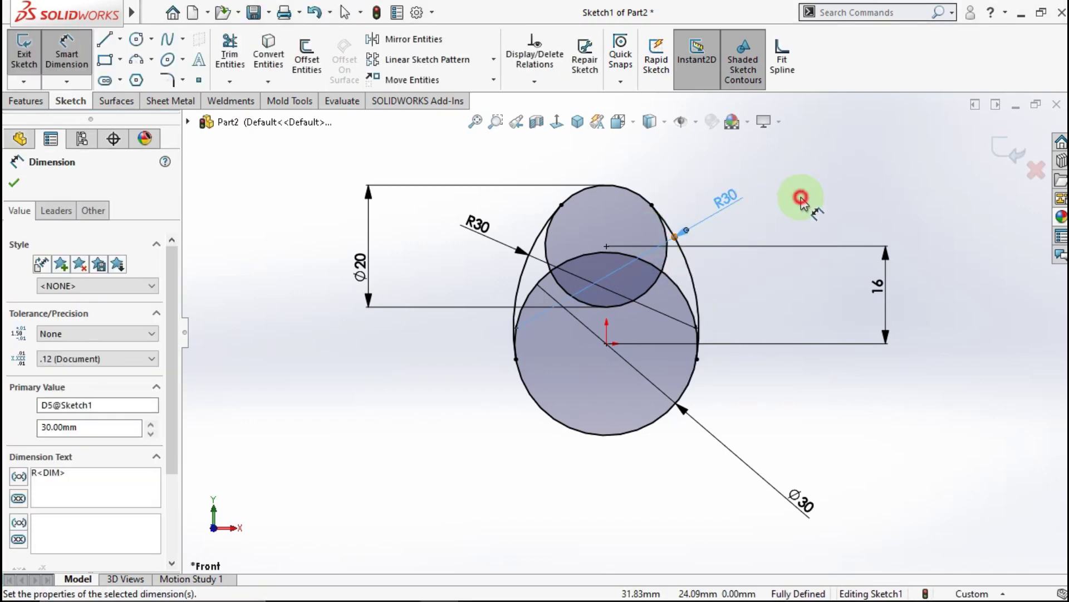
Trim the inner circle segments to one egg outline and dimension its bottom arc R15
click(229, 64)
mouse_move(658, 307)
mouse_down()
mouse_move(662, 257)
mouse_move(632, 262)
mouse_up()
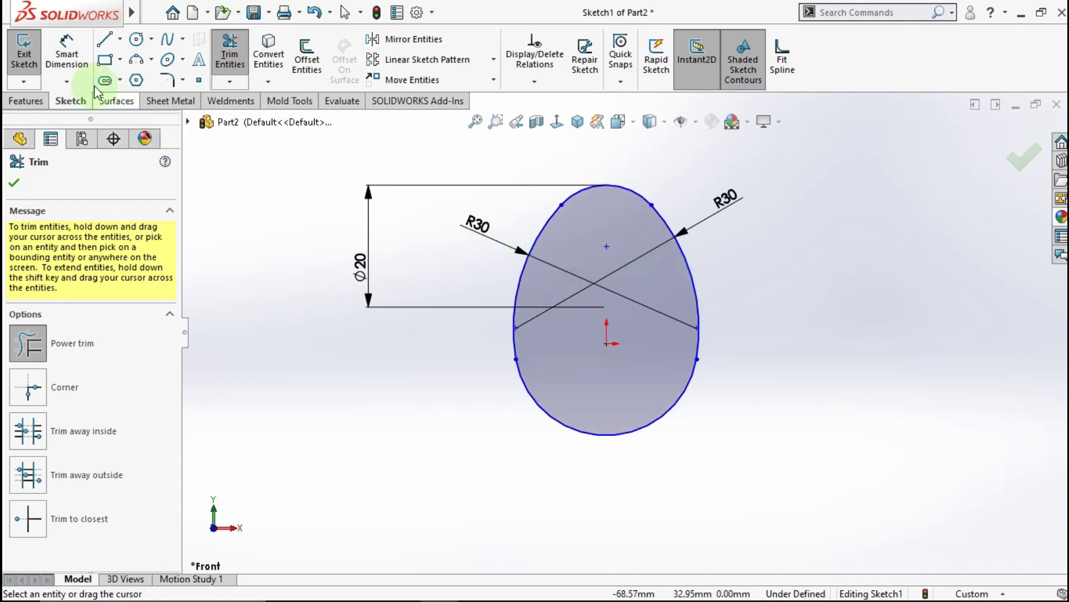
click(66, 53)
click(671, 407)
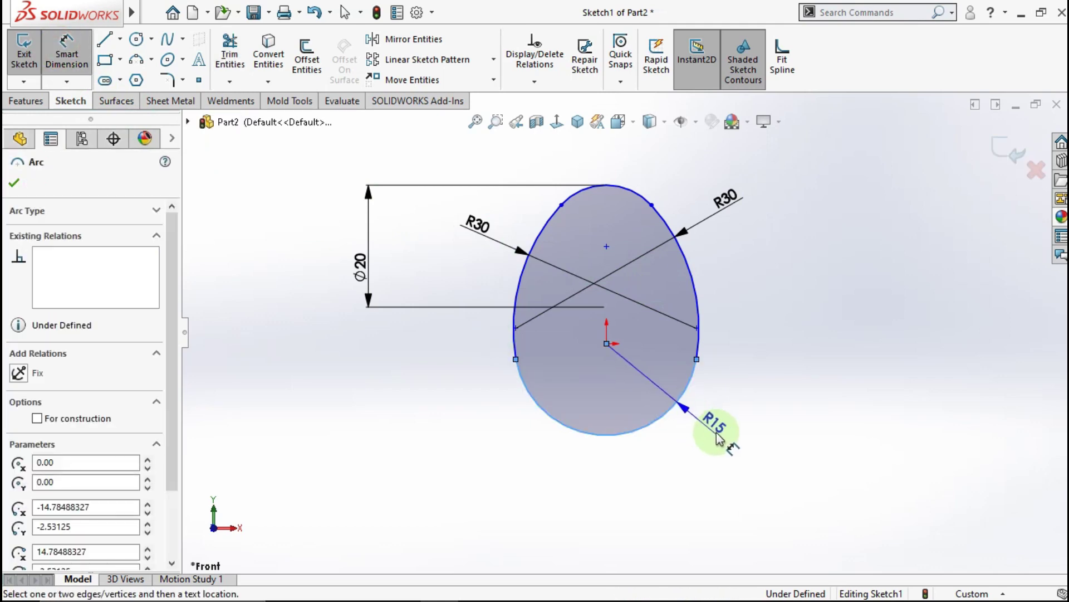
click(623, 415)
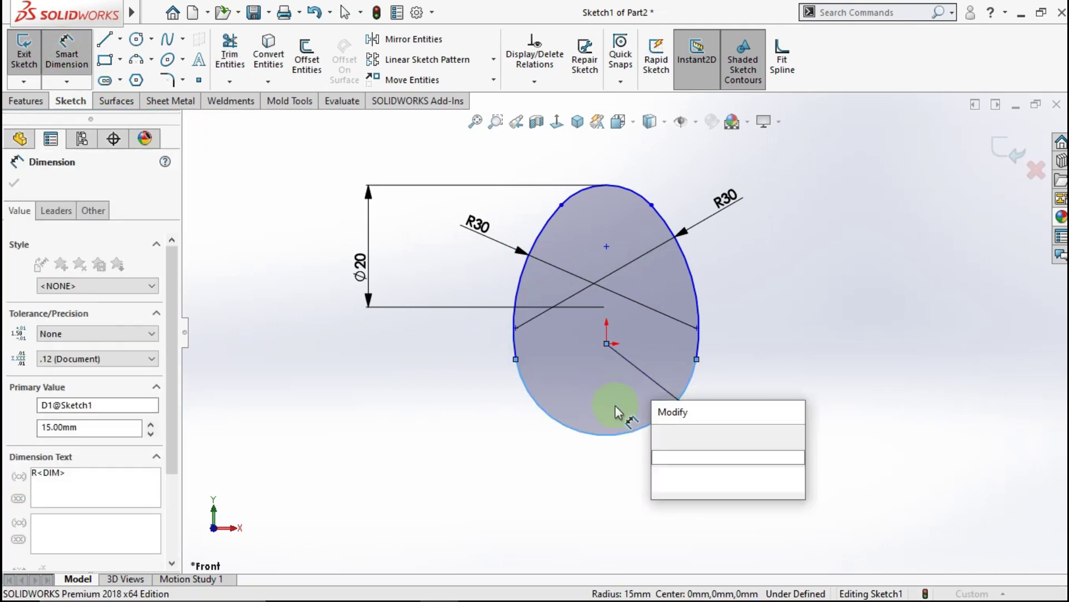
click(659, 434)
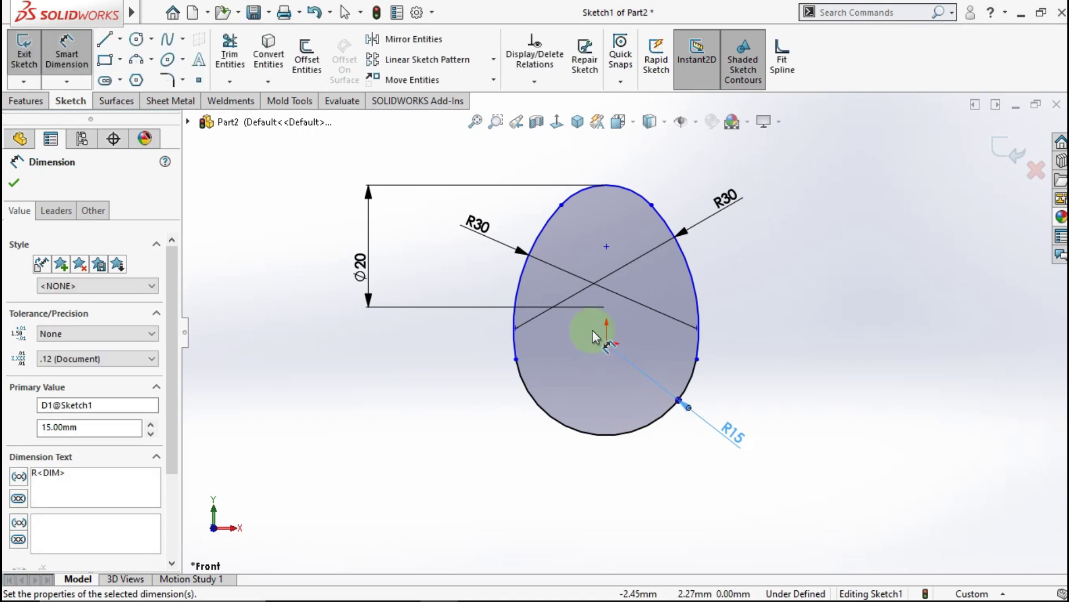
key(Escape)
key(Escape)
Make the upper sketch point vertical with the origin
click(607, 344)
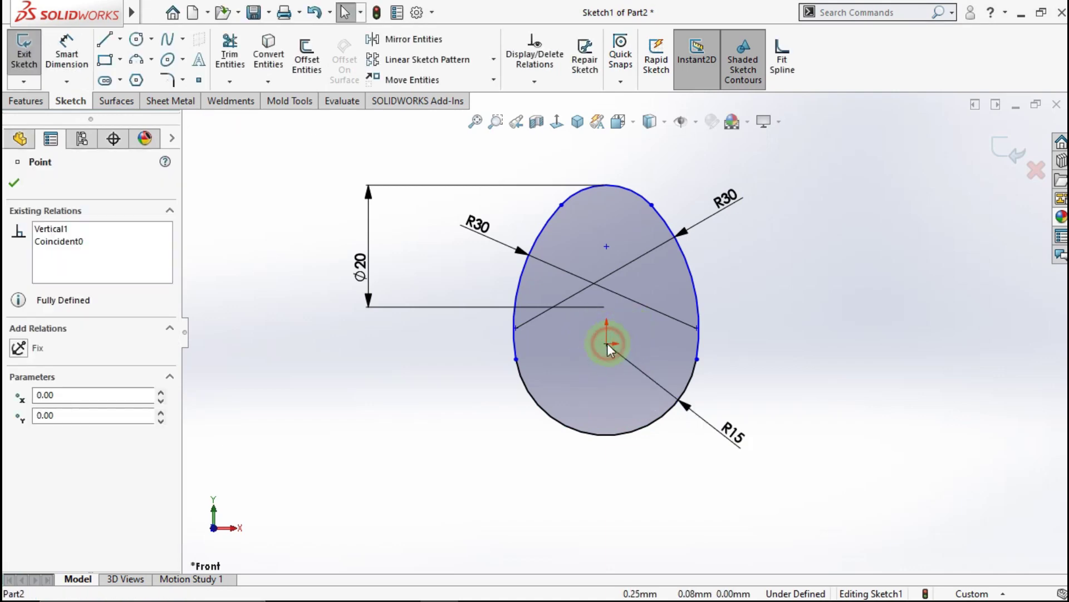
ctrl+click(606, 246)
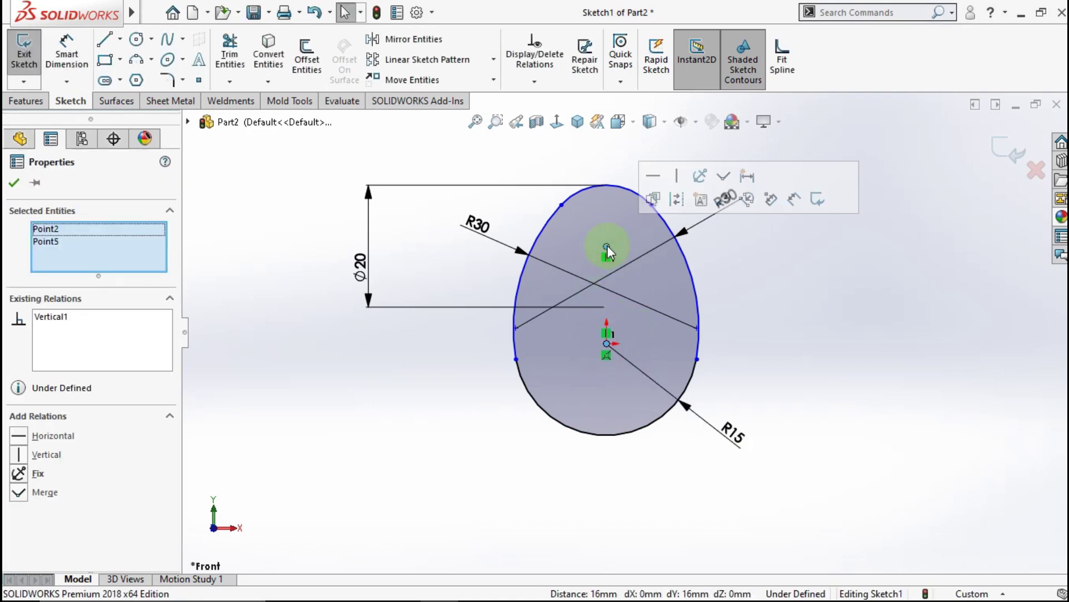
click(680, 177)
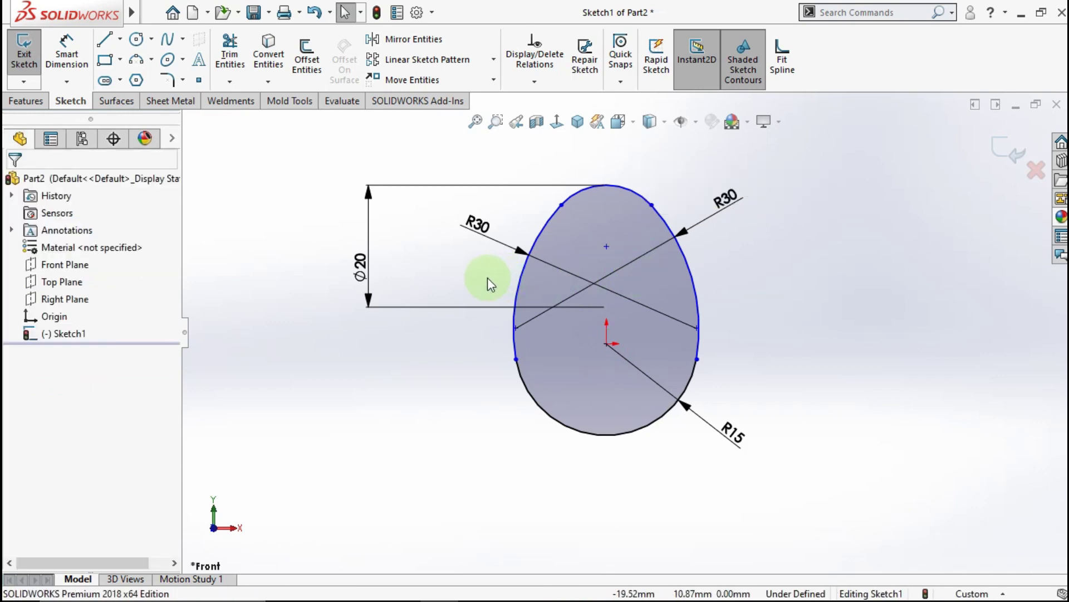
Place a 16 mm vertical dimension between the origin and the upper point
click(67, 83)
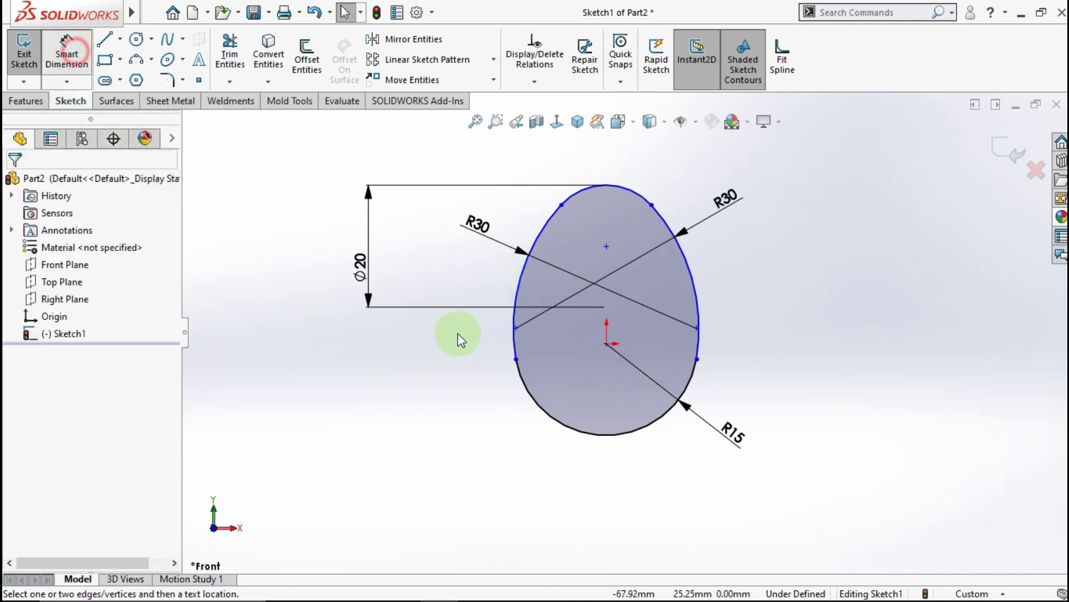
click(606, 343)
click(607, 246)
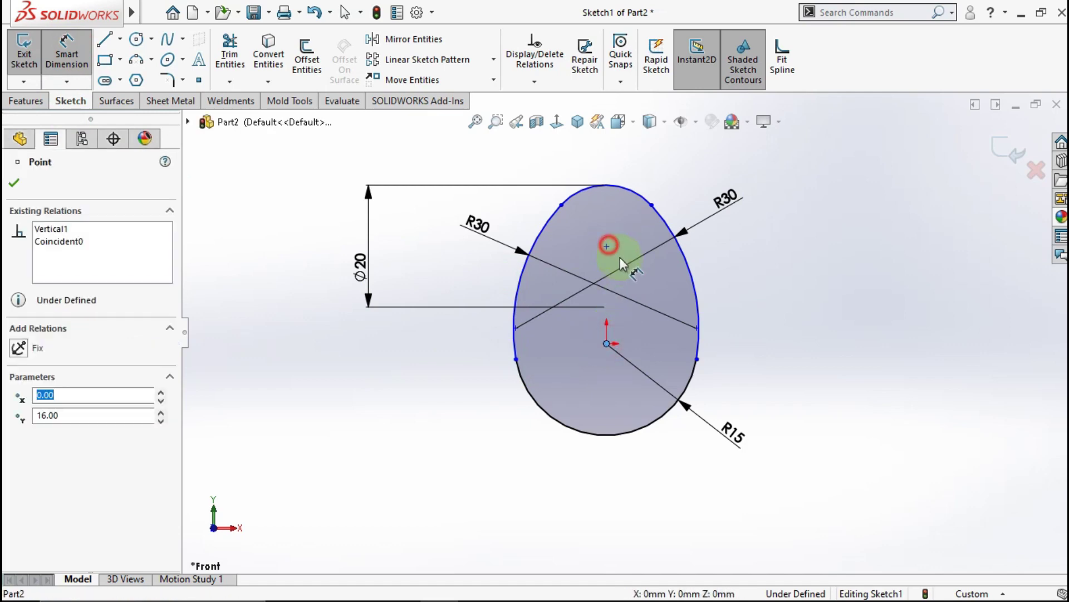
click(778, 304)
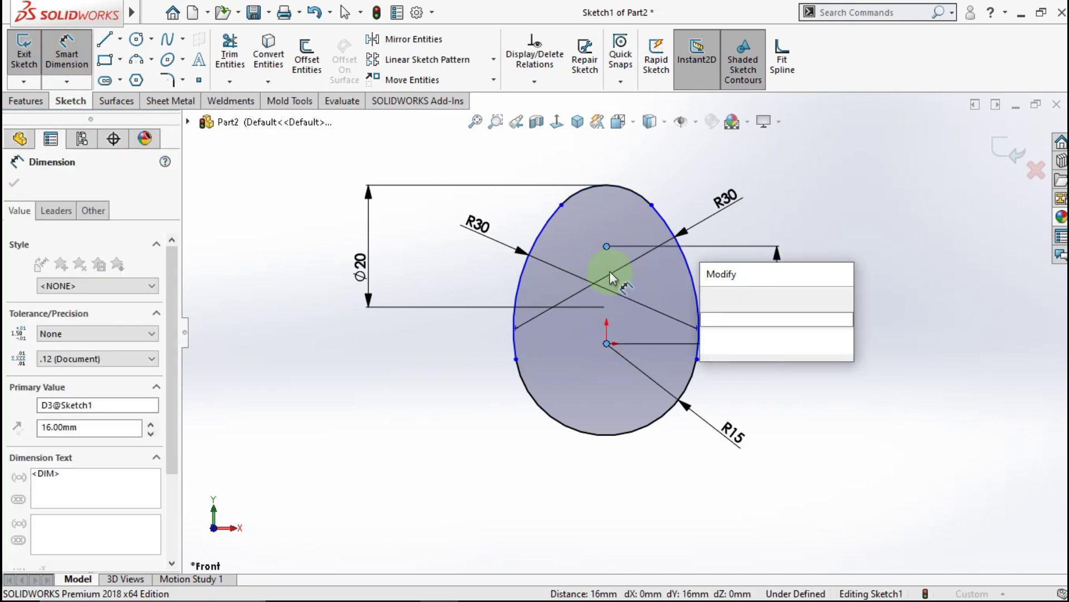
Confirm the 16 mm vertical distance and leave dimensioning
click(709, 298)
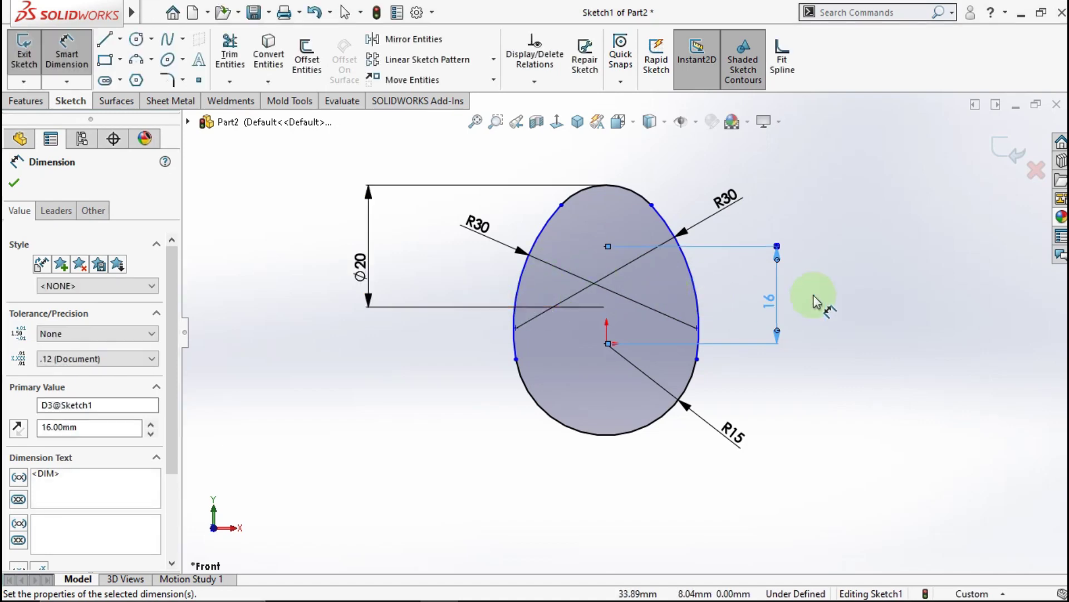
click(791, 291)
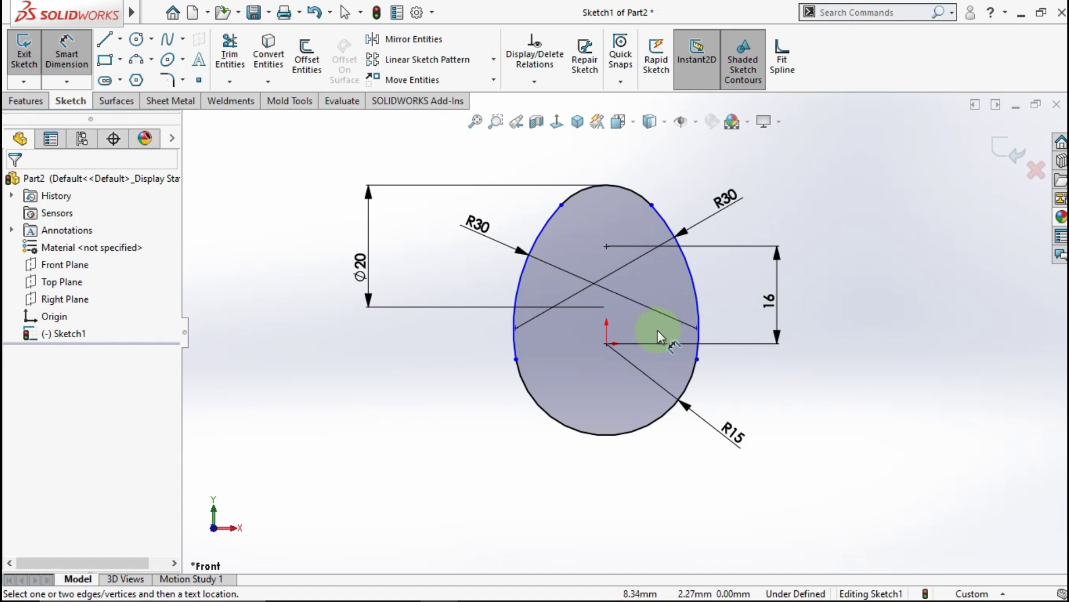
key(Escape)
Make the left and right side arcs tangent to the lower R15 arc
click(516, 282)
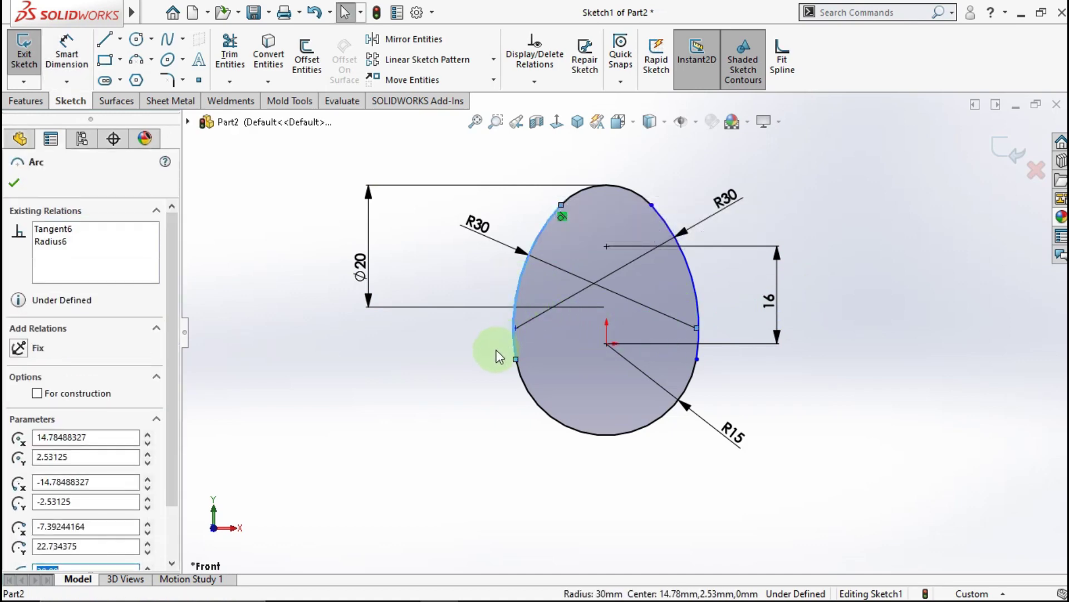
ctrl+click(520, 373)
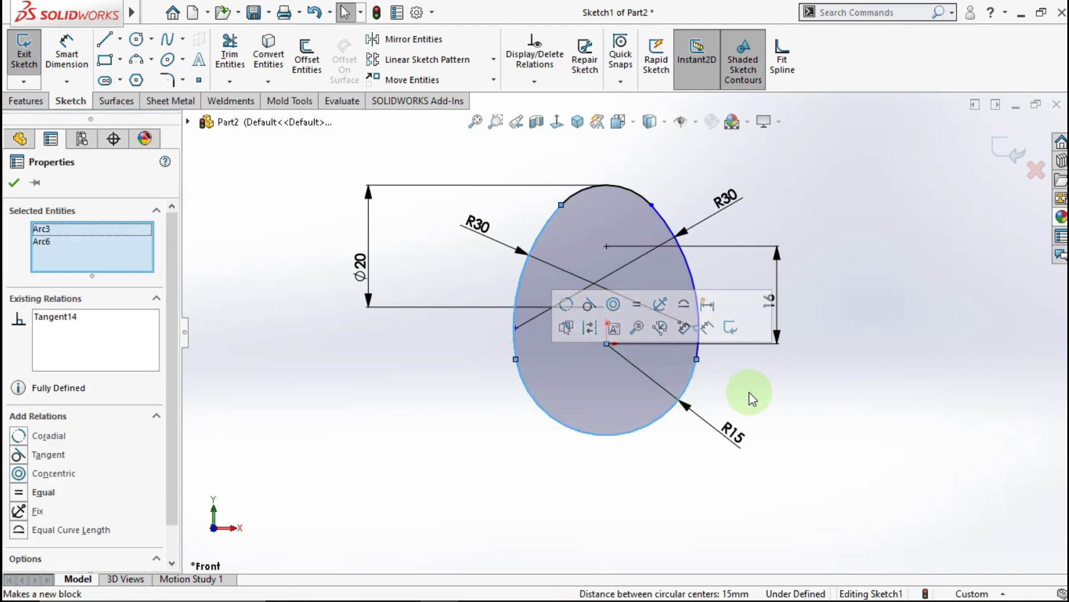
click(783, 397)
click(696, 299)
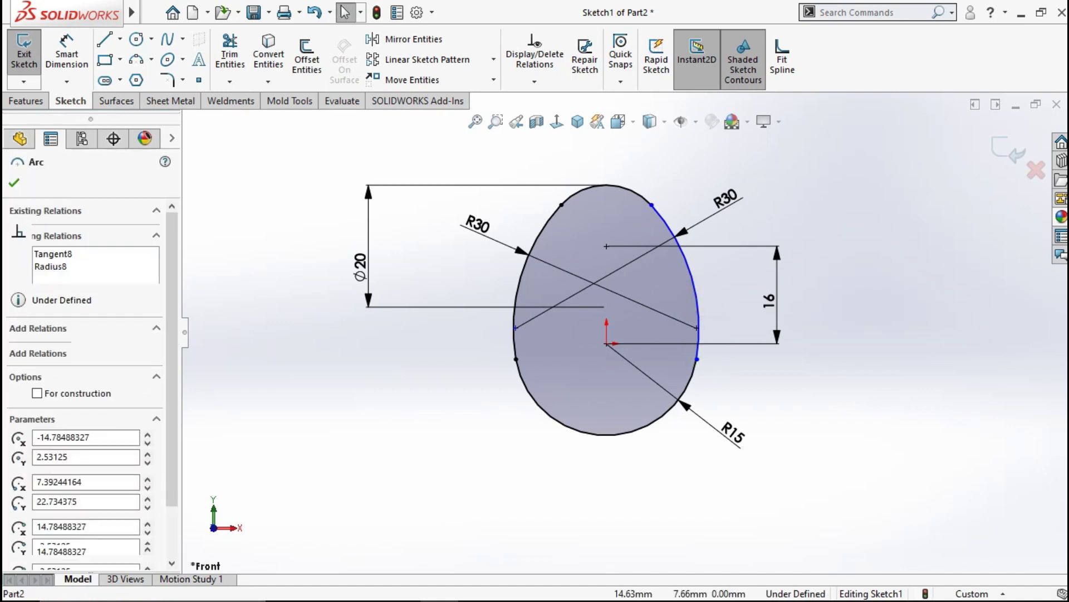
ctrl+click(690, 390)
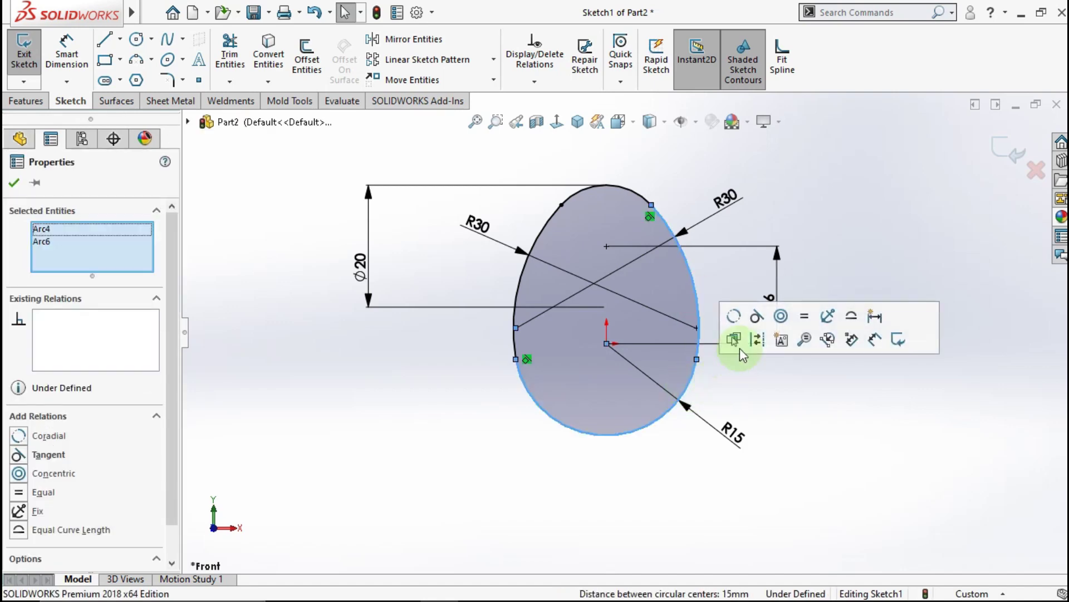
click(754, 317)
click(802, 410)
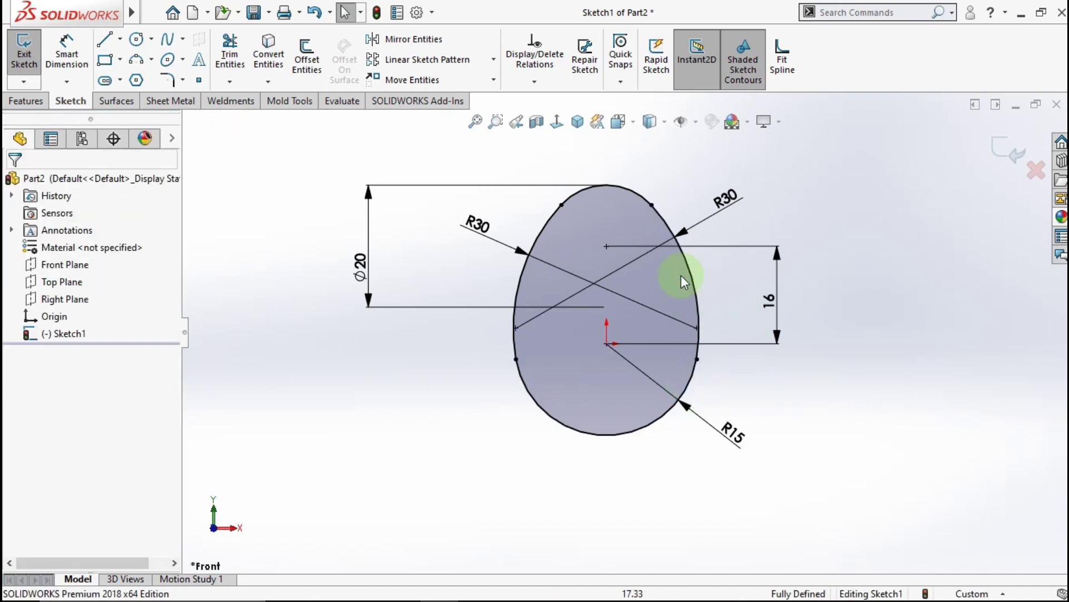
Extrude the egg-shaped sketch 10 mm blind into a solid block, Boss-Extrude1
click(21, 100)
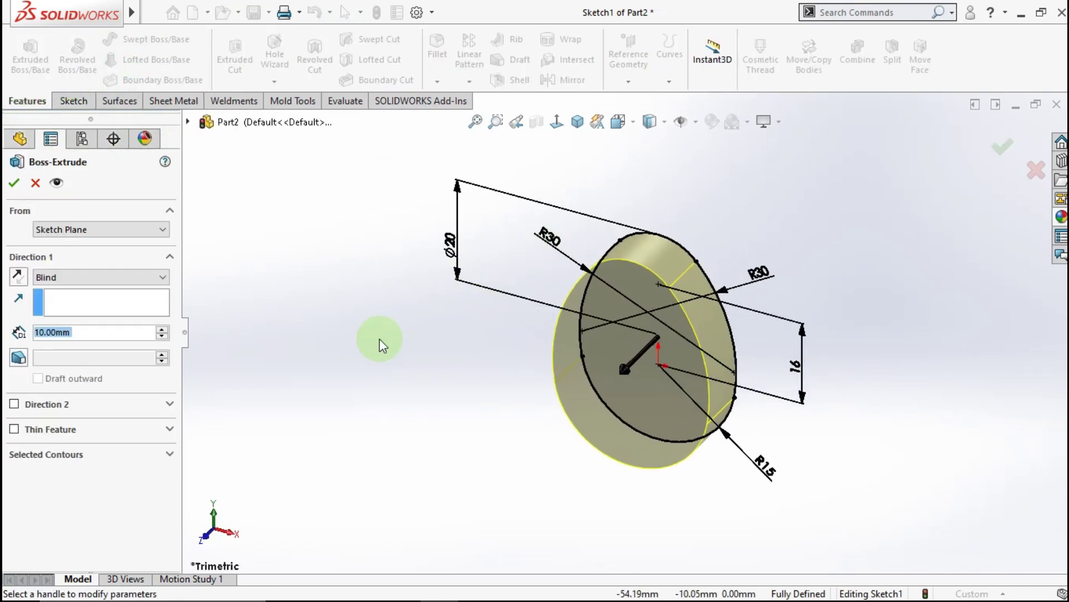
click(16, 186)
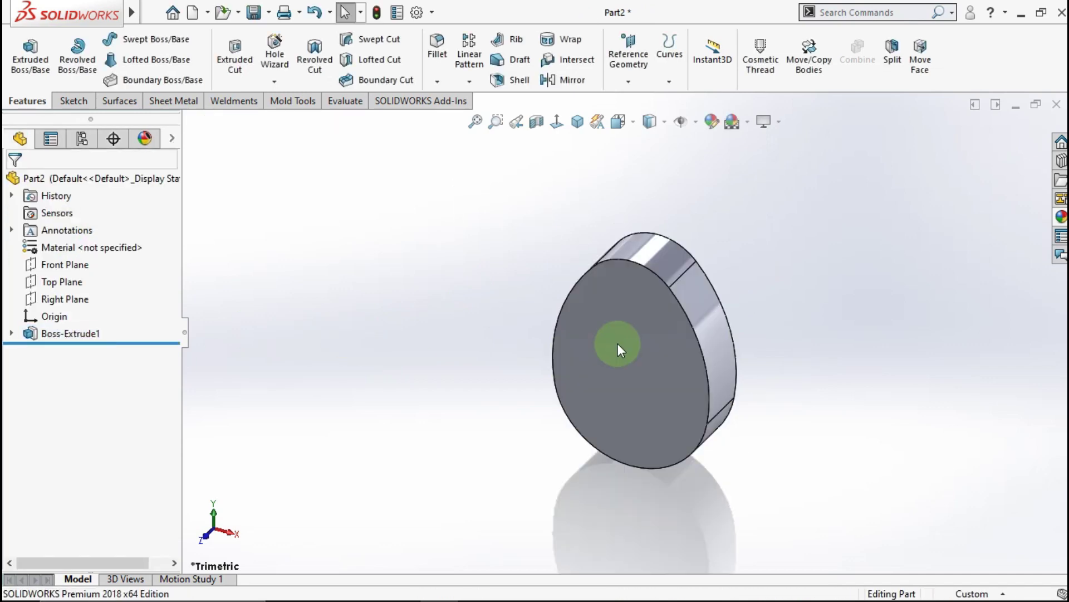
click(644, 417)
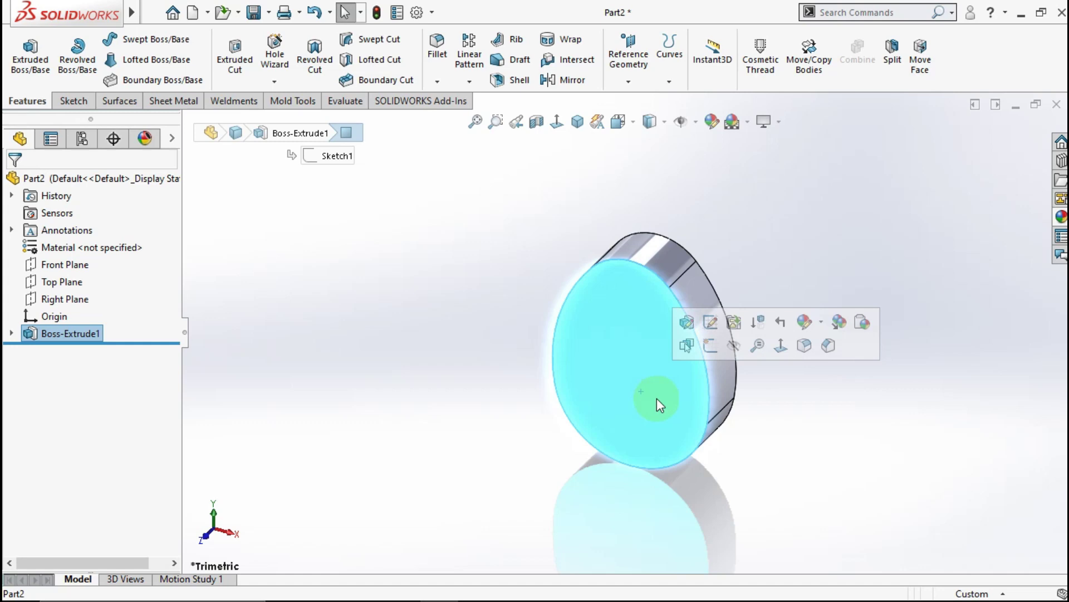
On the block's front face, sketch a circle at the origin dimensioned to Ø10
click(706, 349)
click(564, 122)
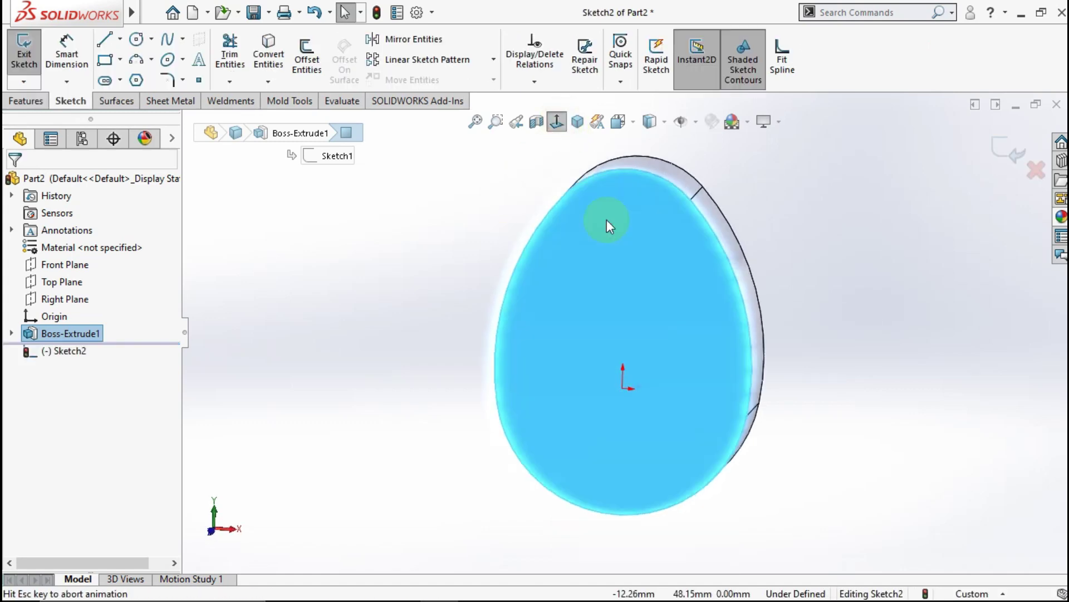
click(340, 206)
click(136, 38)
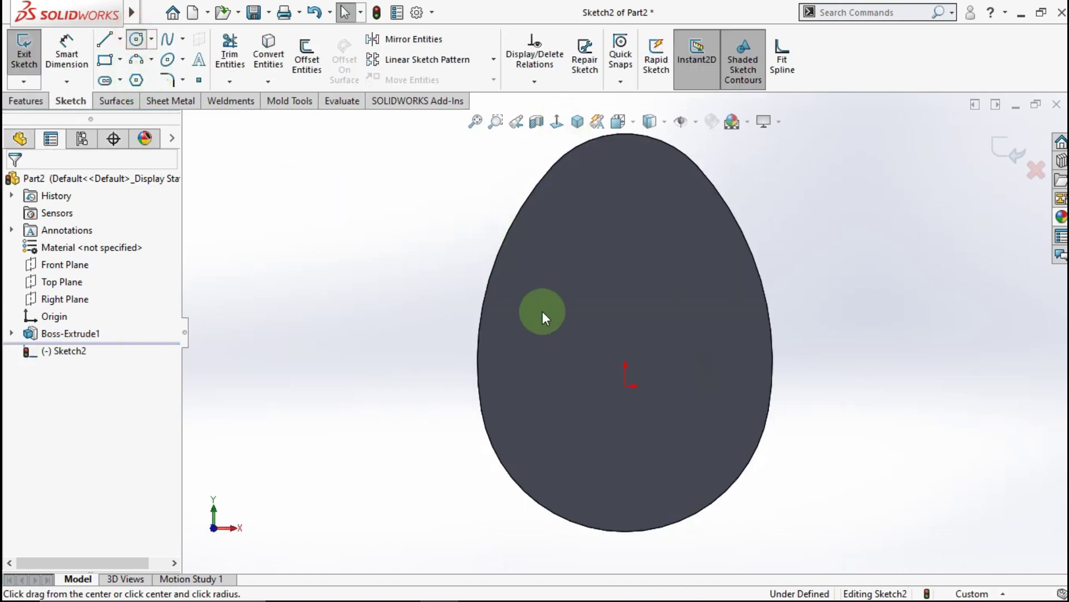
click(626, 385)
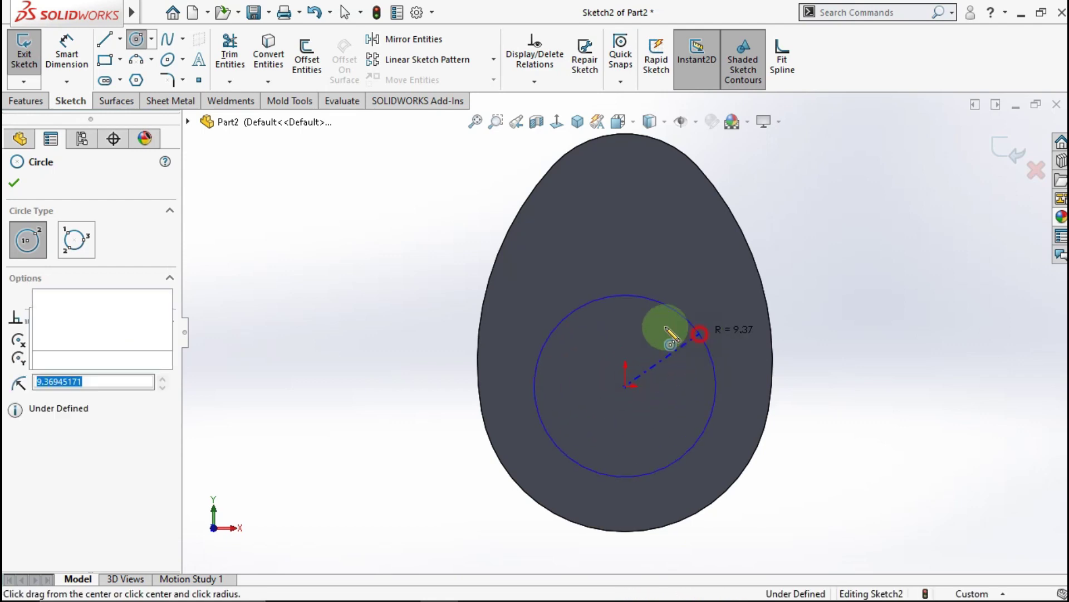
click(690, 321)
click(78, 55)
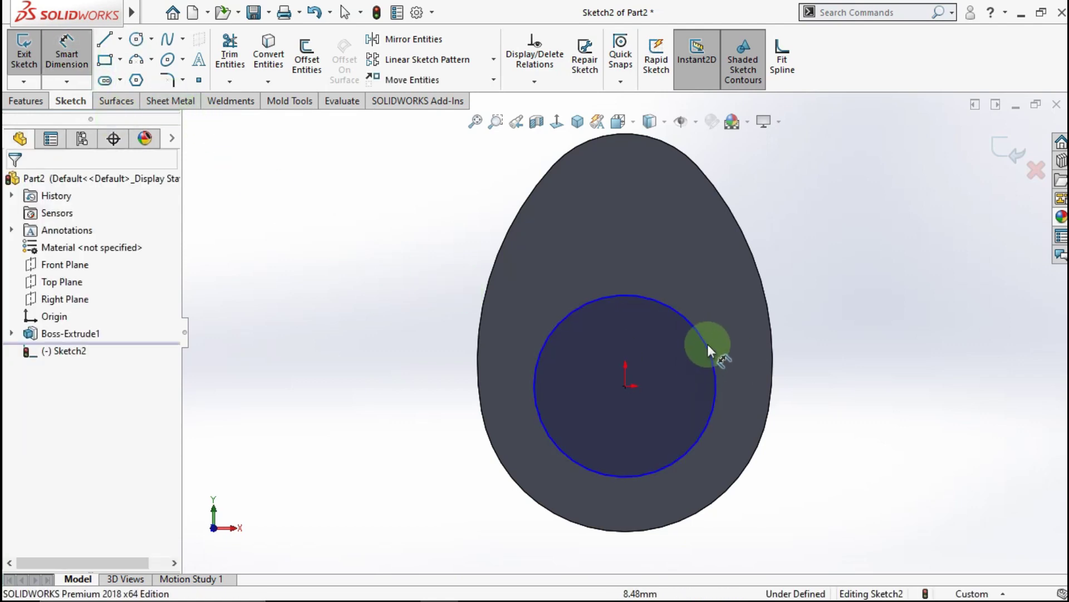
click(707, 343)
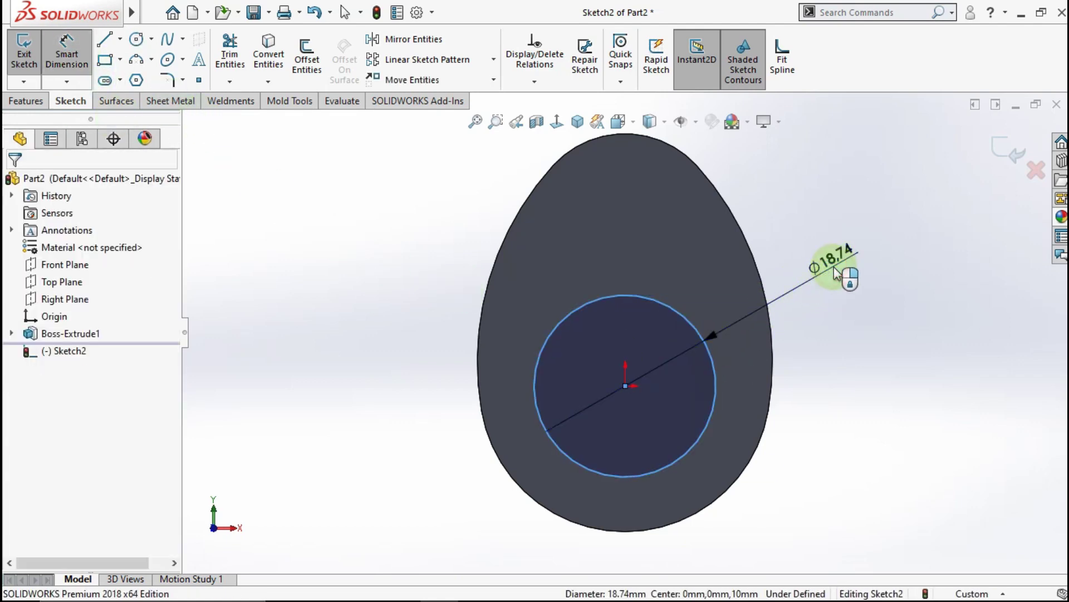
click(834, 271)
text(10)
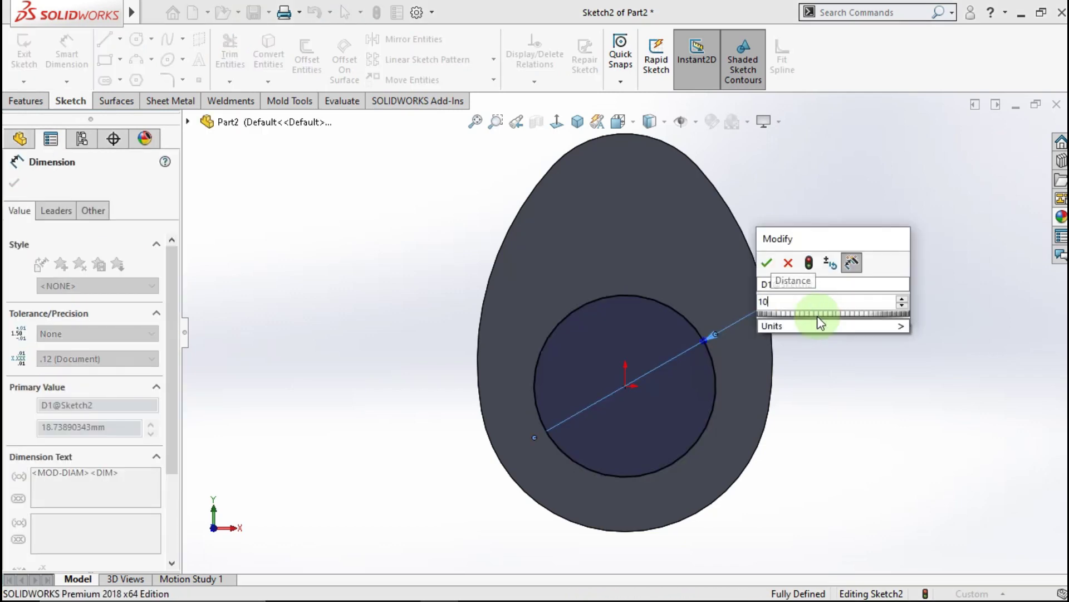
click(767, 262)
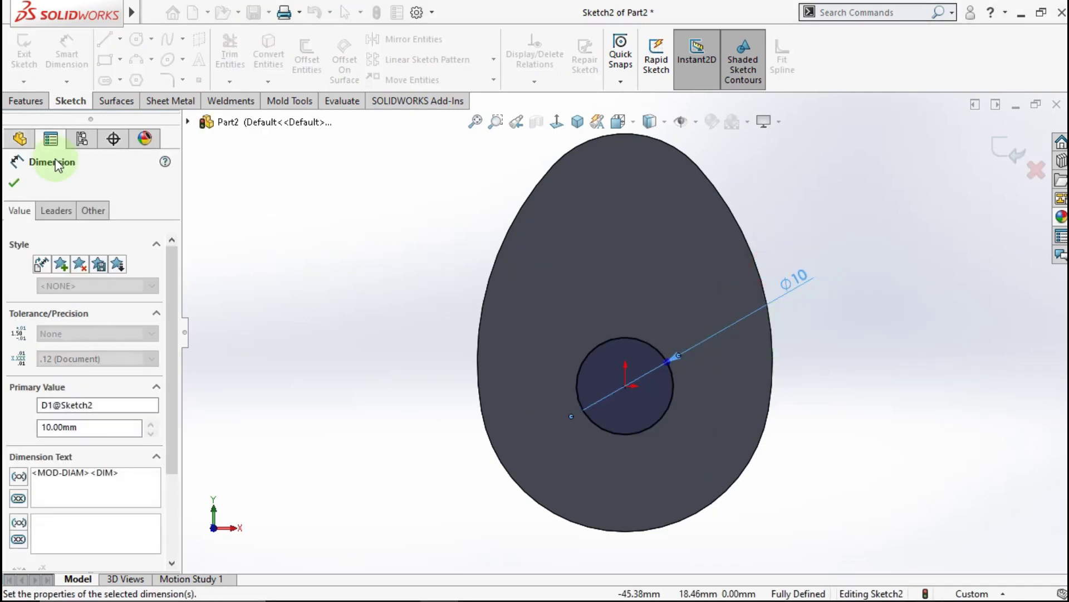
Cut the Ø10 circle Through All into the block, then view it isometrically
click(25, 101)
click(212, 52)
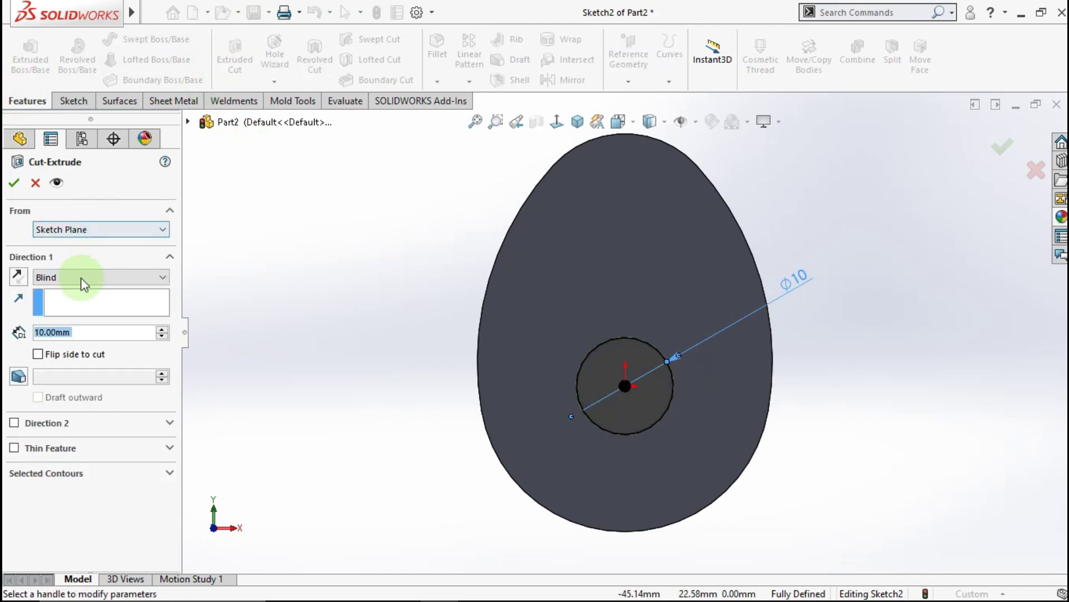
click(84, 278)
click(78, 300)
click(14, 183)
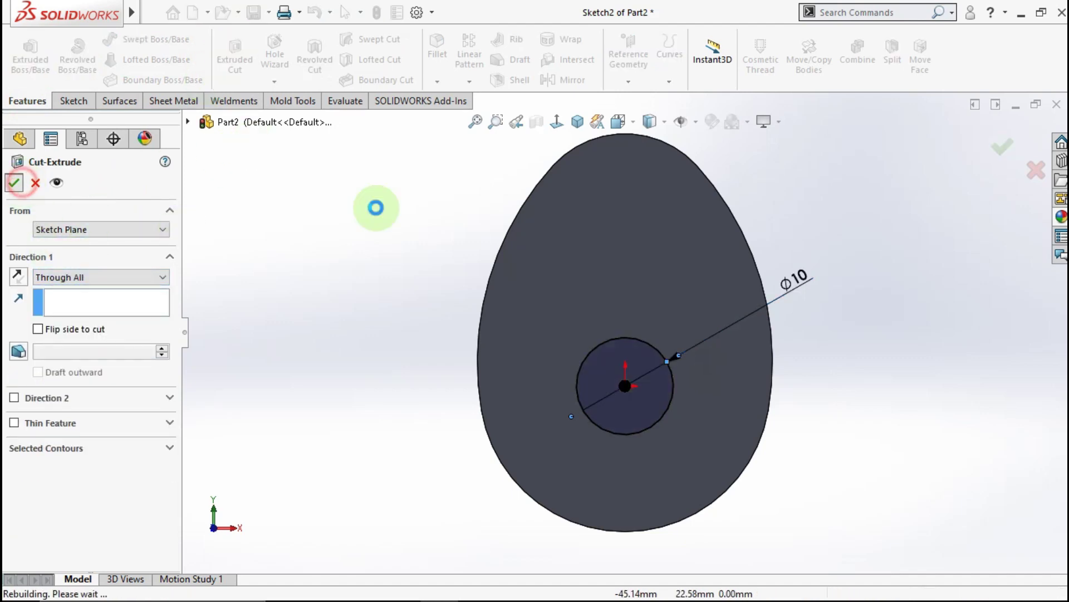
click(578, 122)
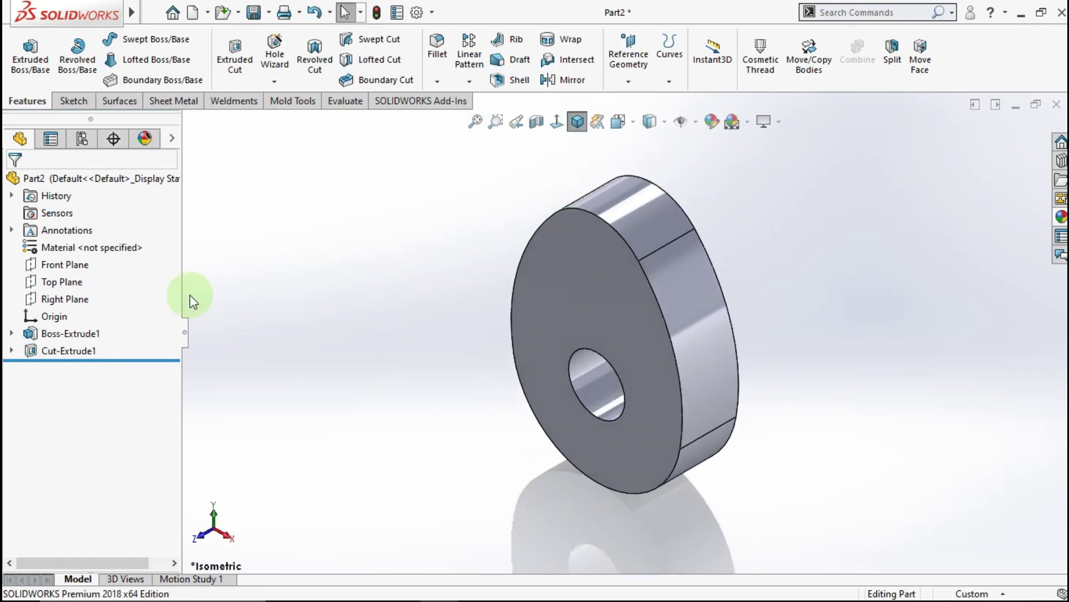
Apply the yellow colour swatch as the appearance of the egg-shaped part
click(256, 246)
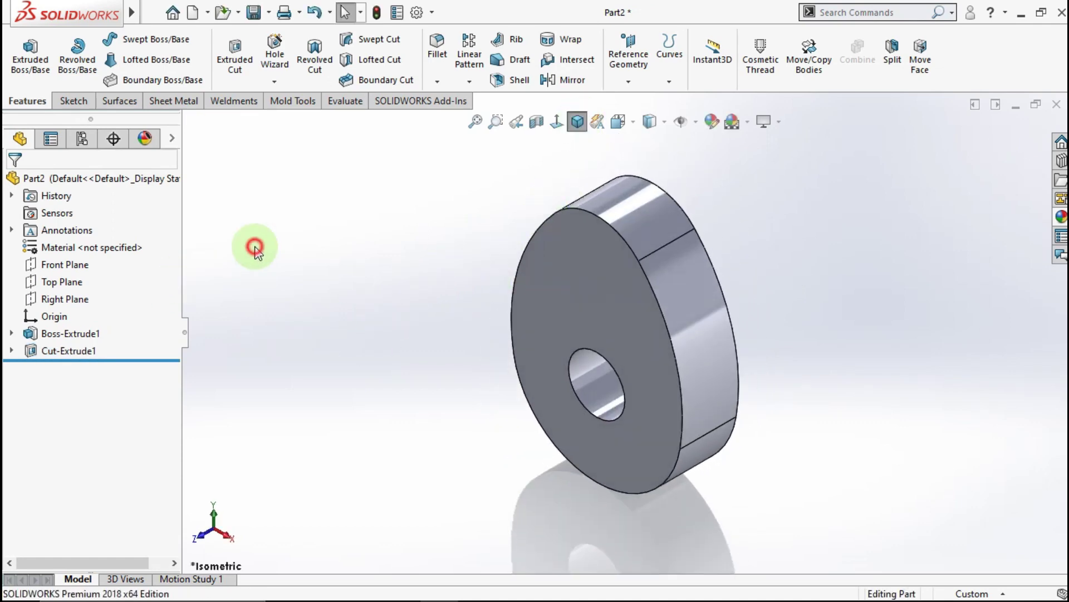
click(712, 123)
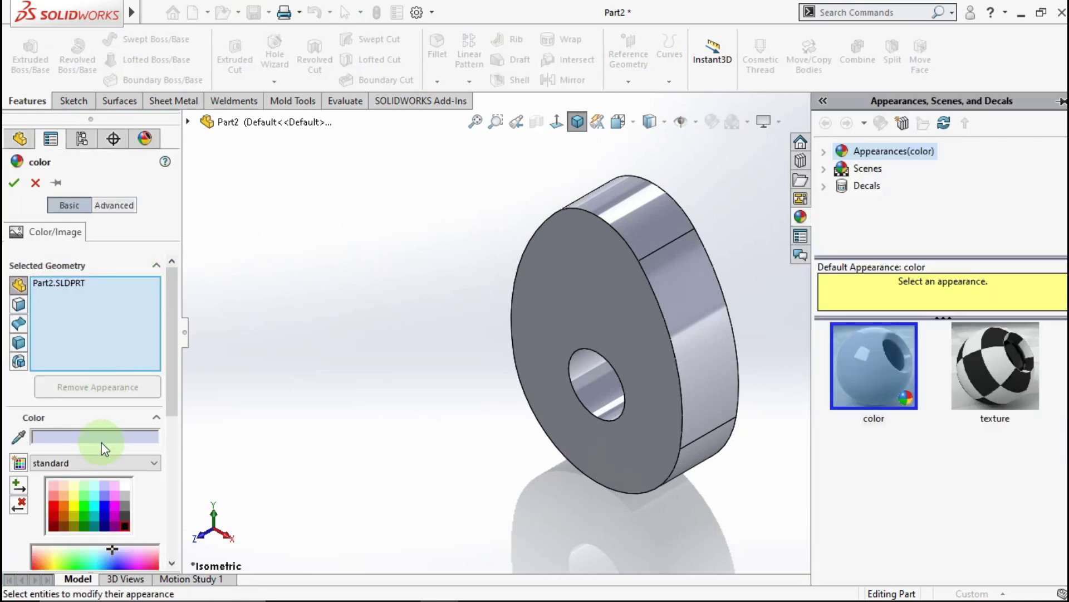
click(73, 505)
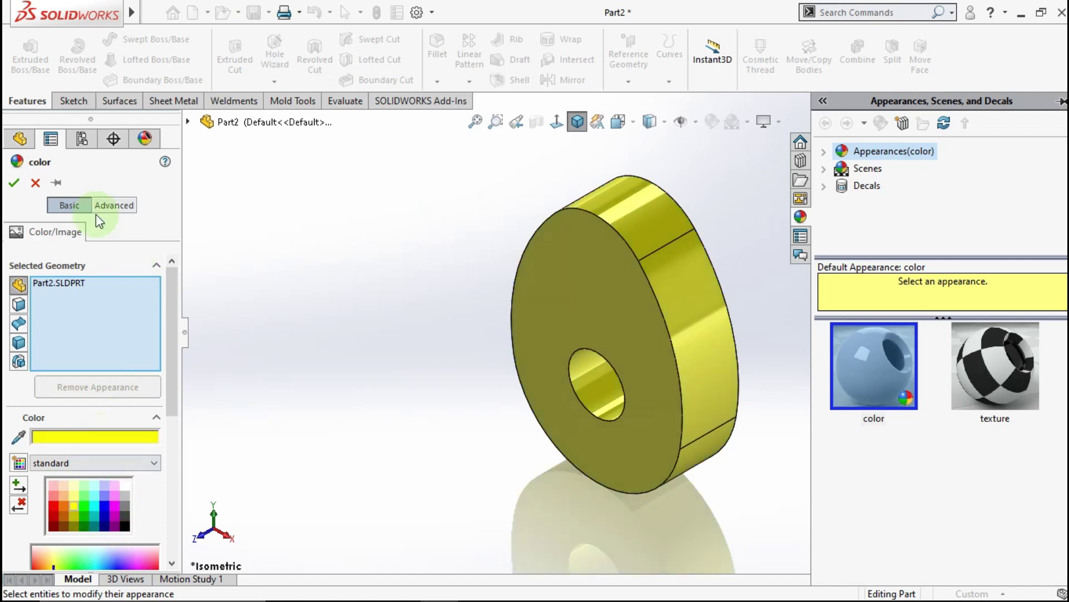
click(13, 183)
click(271, 267)
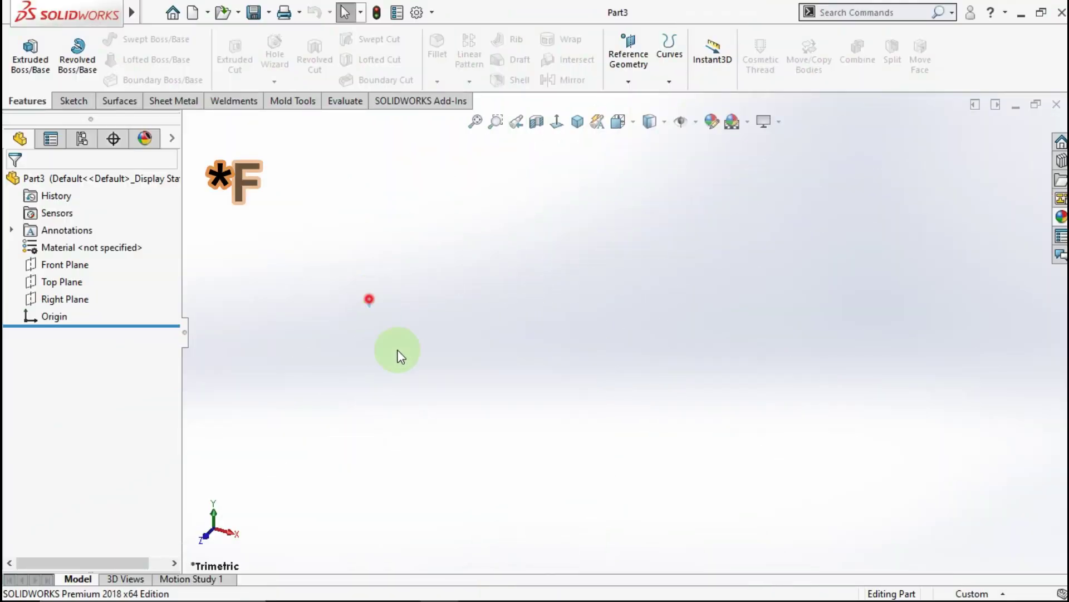
Sketch a Ø10 circle centred on the origin on the Top Plane
click(63, 283)
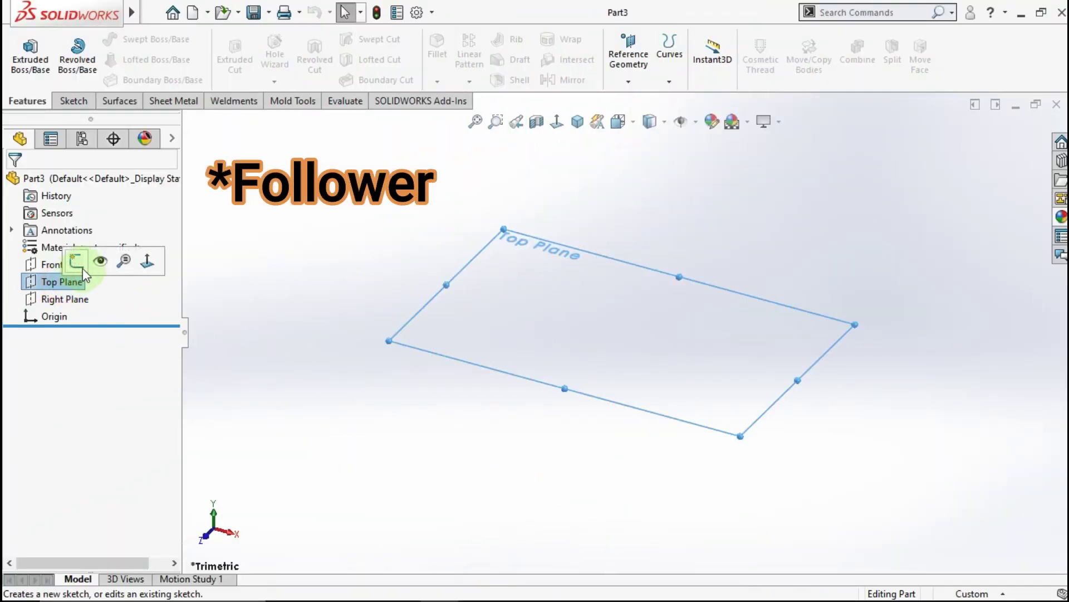
click(79, 264)
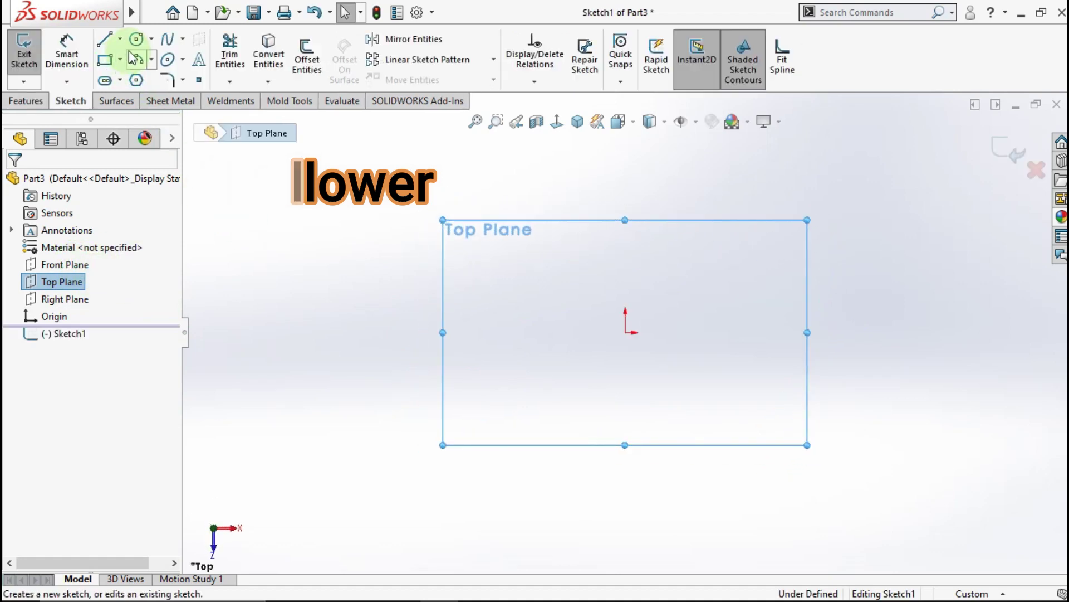
click(136, 39)
click(625, 332)
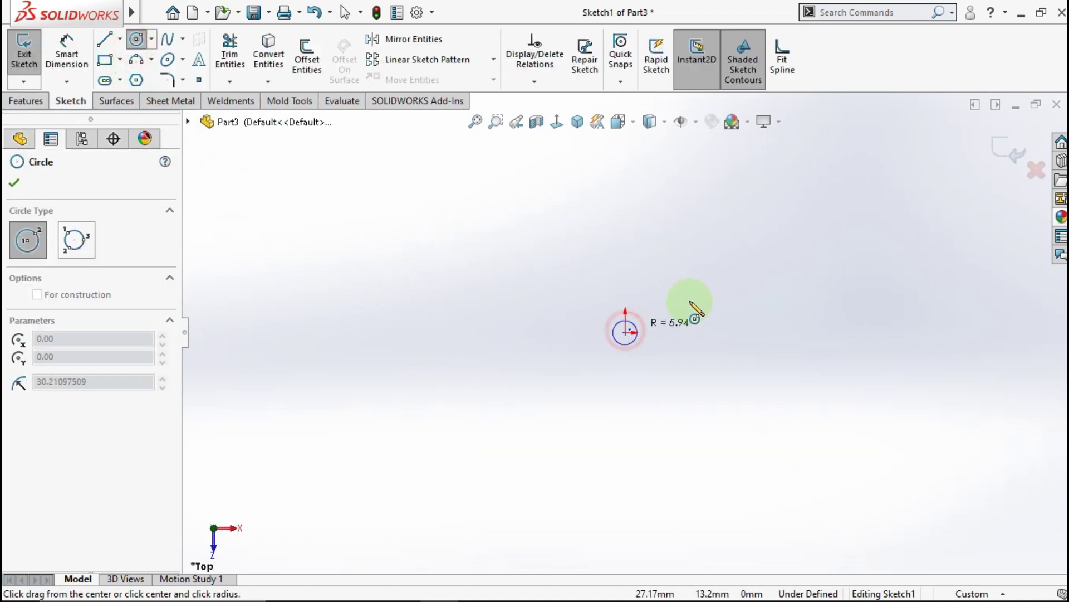
click(707, 291)
click(67, 49)
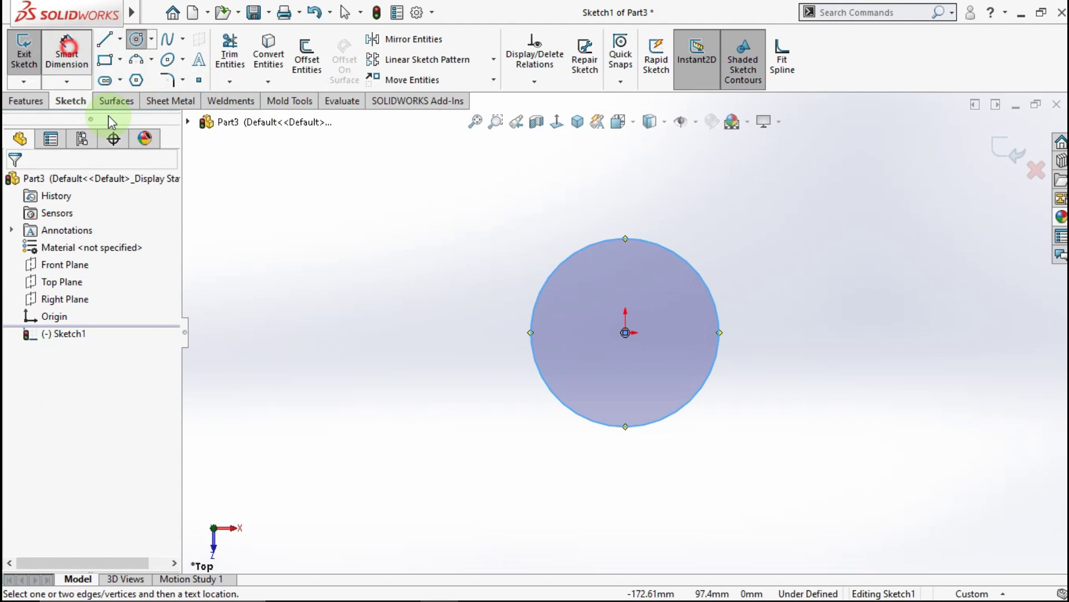
click(547, 285)
click(392, 321)
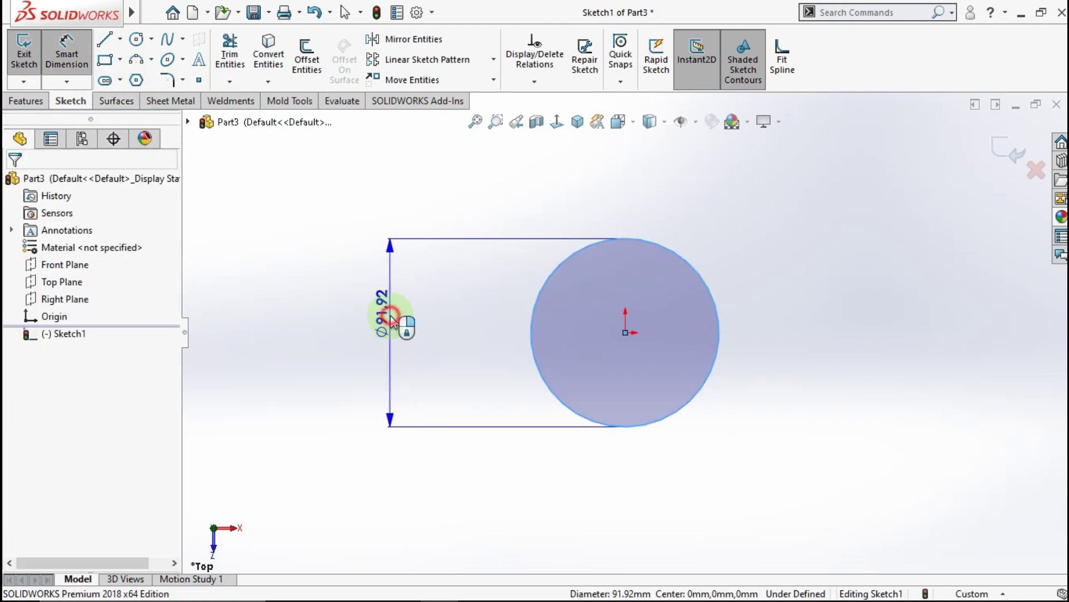
text(10)
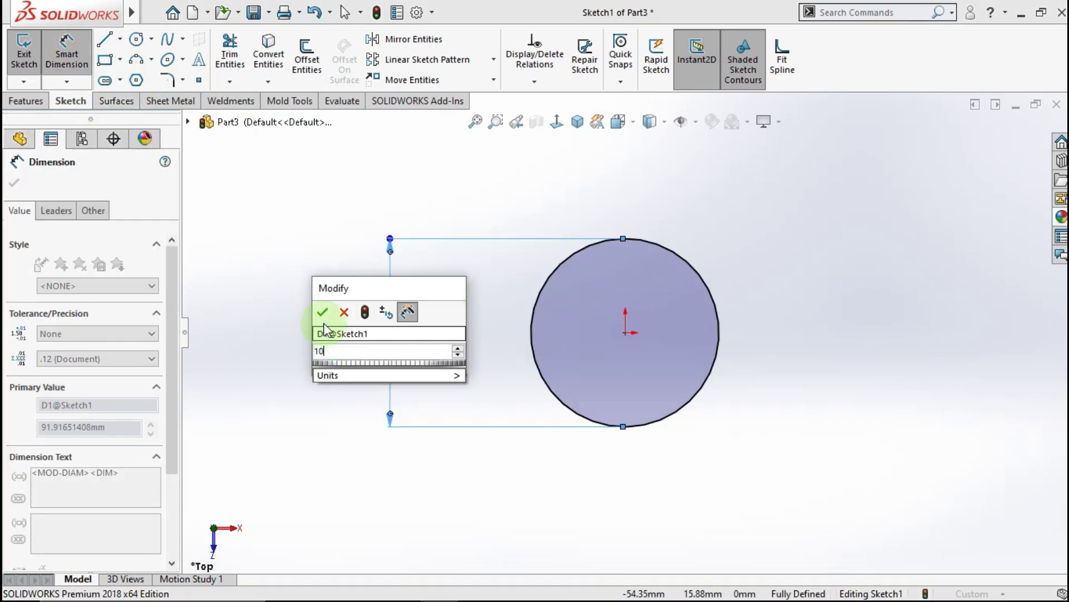
click(319, 310)
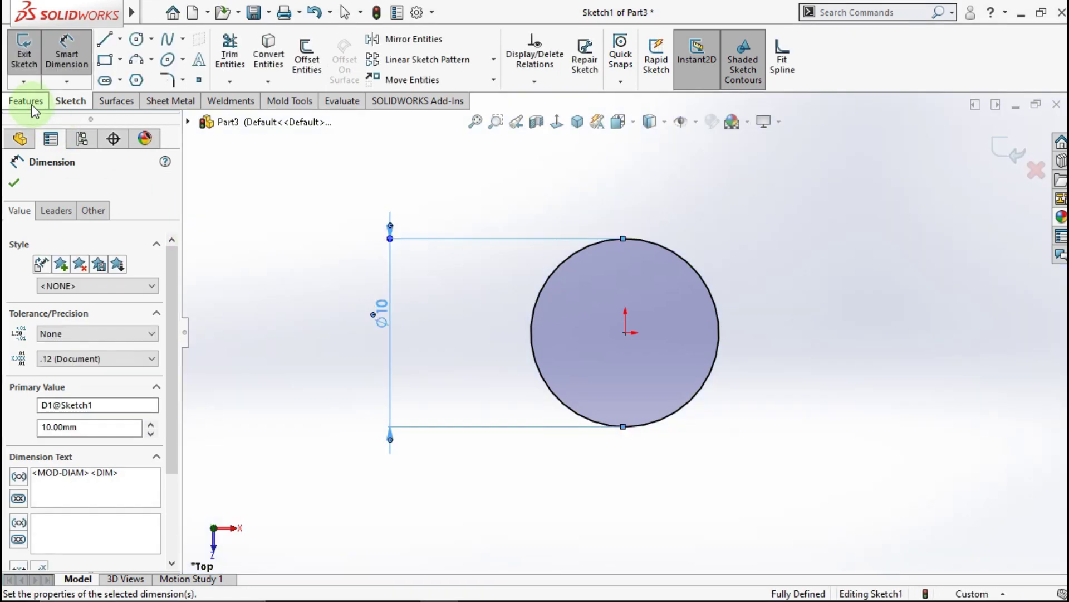
Extrude the Ø10 circle 60 mm into a rod, viewed in isometric
click(26, 101)
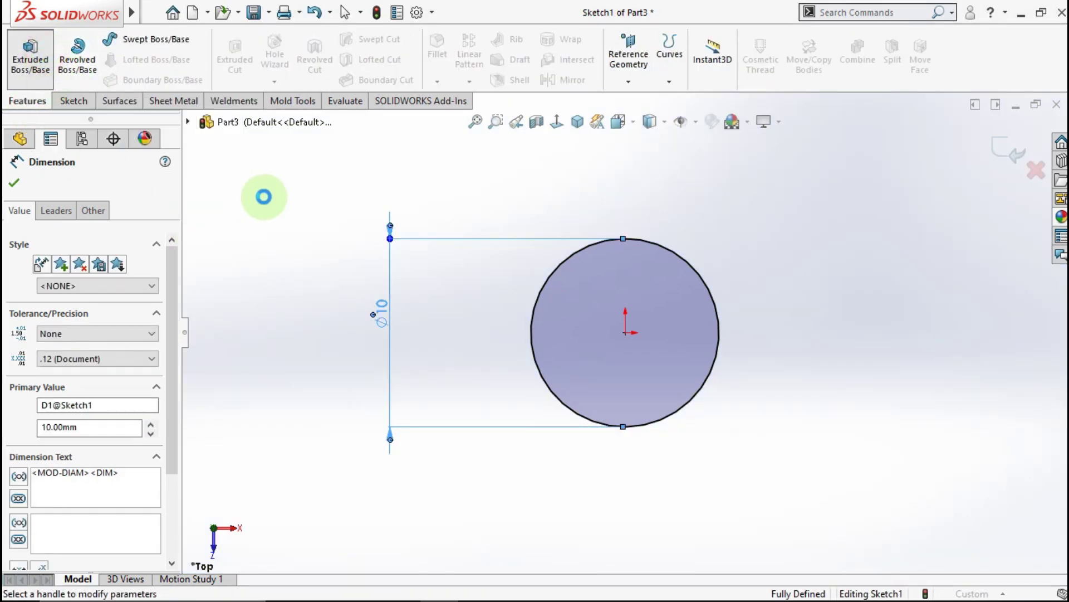
text(60)
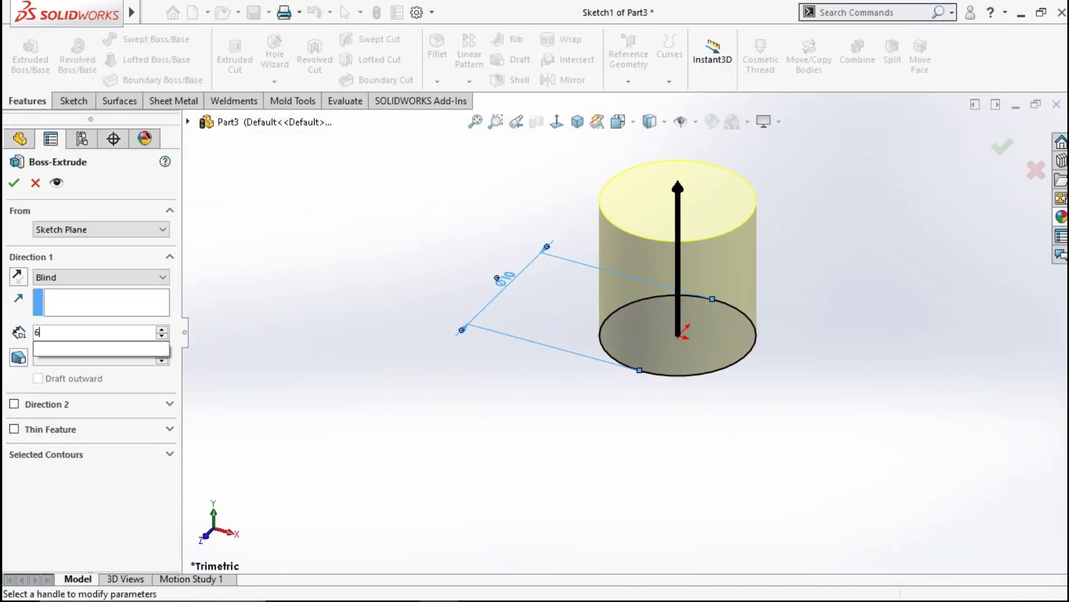
click(327, 238)
click(580, 128)
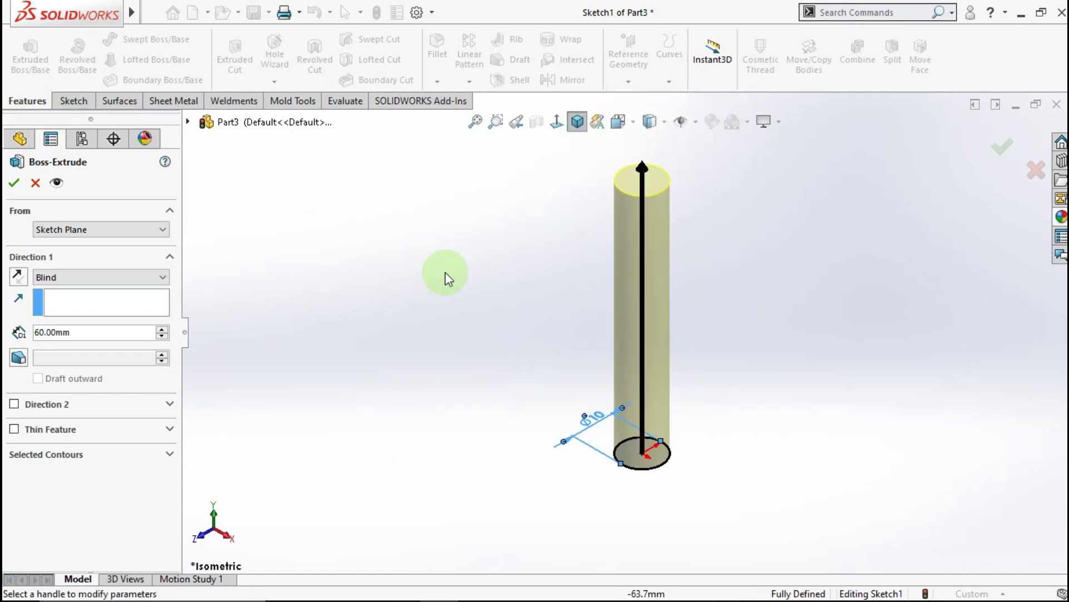
click(12, 183)
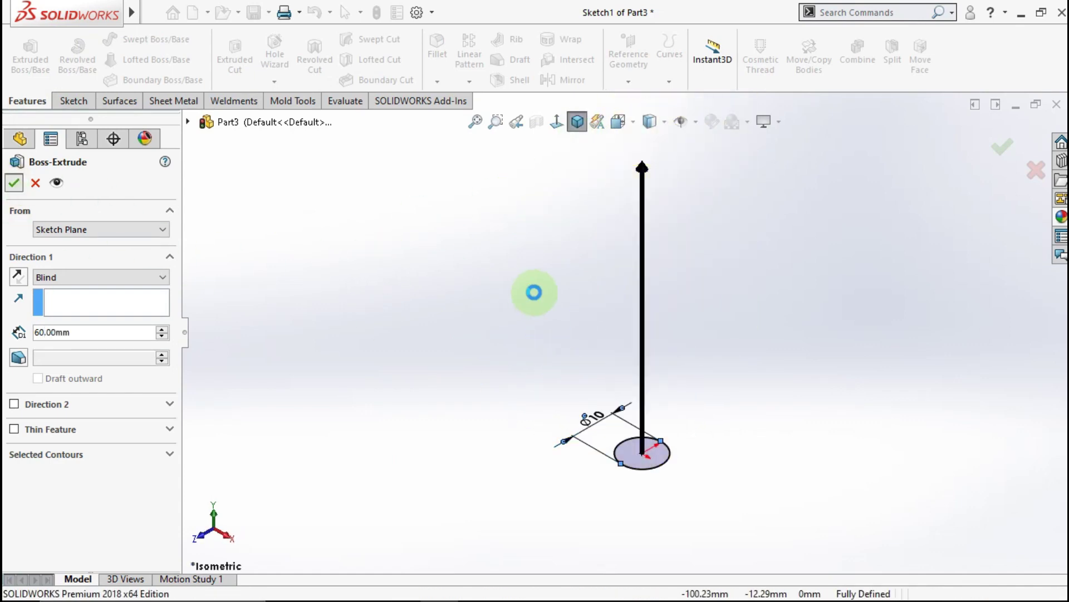
click(529, 289)
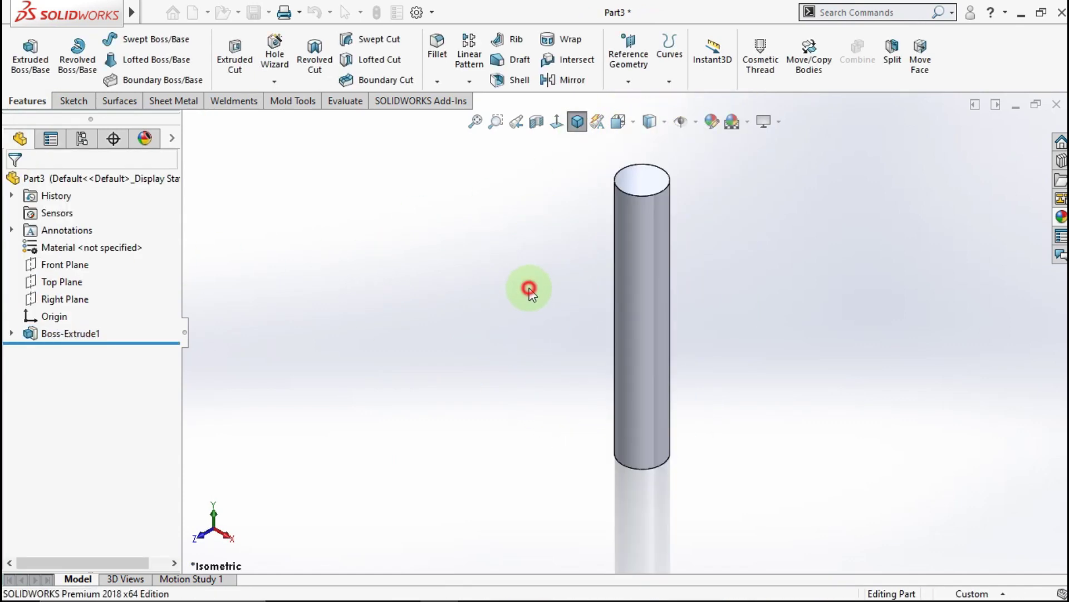
Start a sketch on the rod's top face, viewed normal, with a circle at the origin
click(640, 183)
click(710, 139)
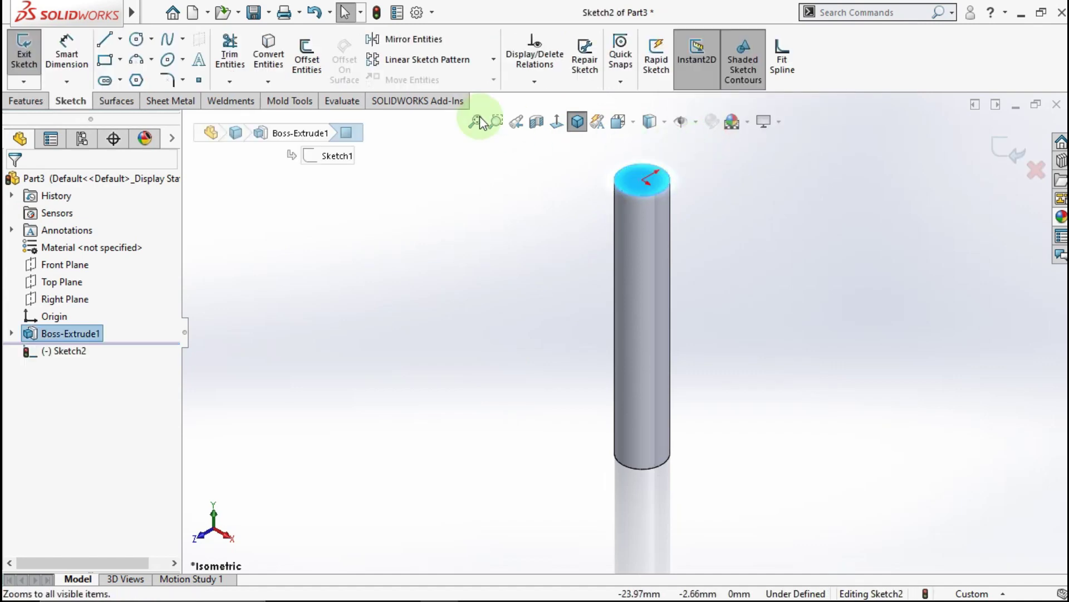
click(560, 121)
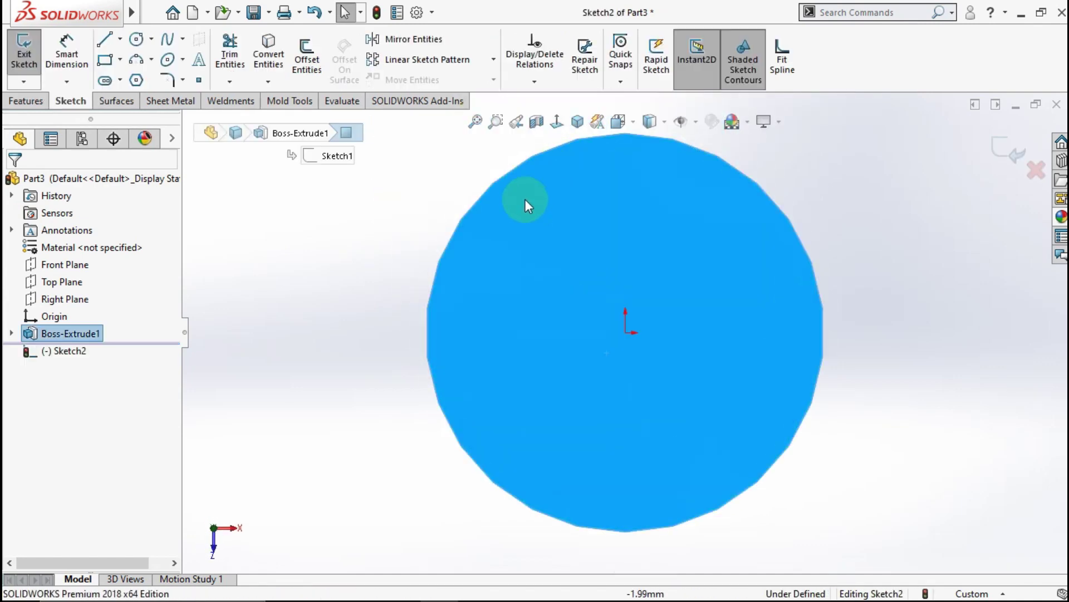
click(286, 270)
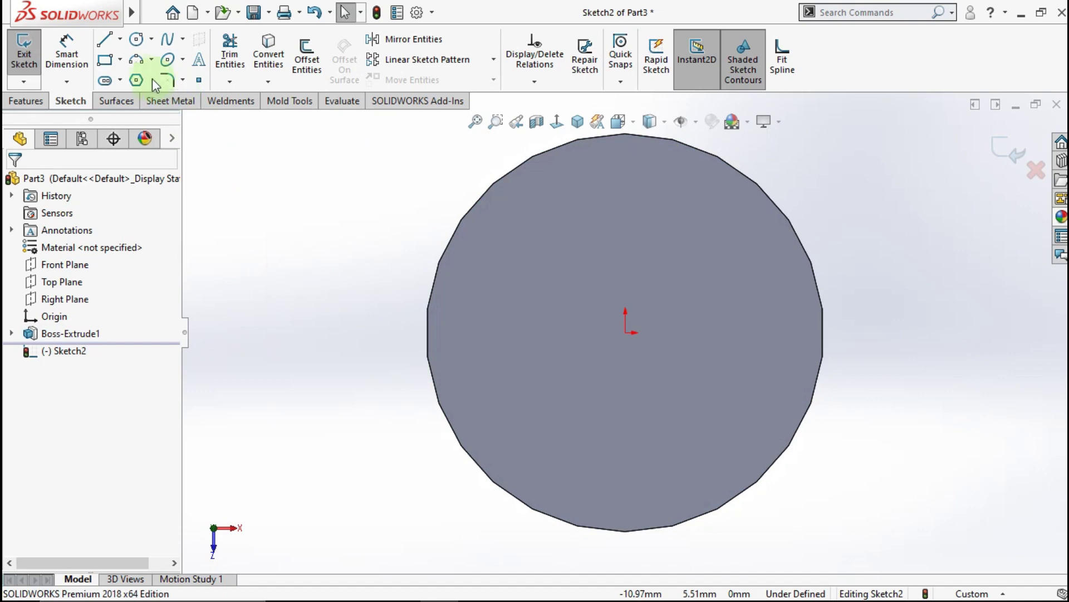
click(132, 47)
click(625, 333)
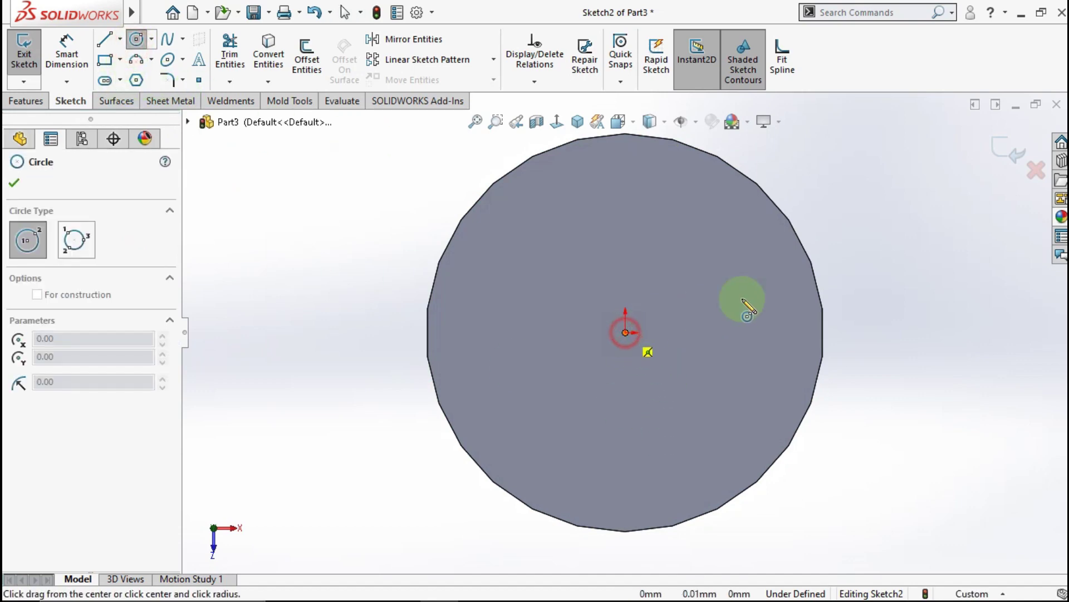
click(811, 232)
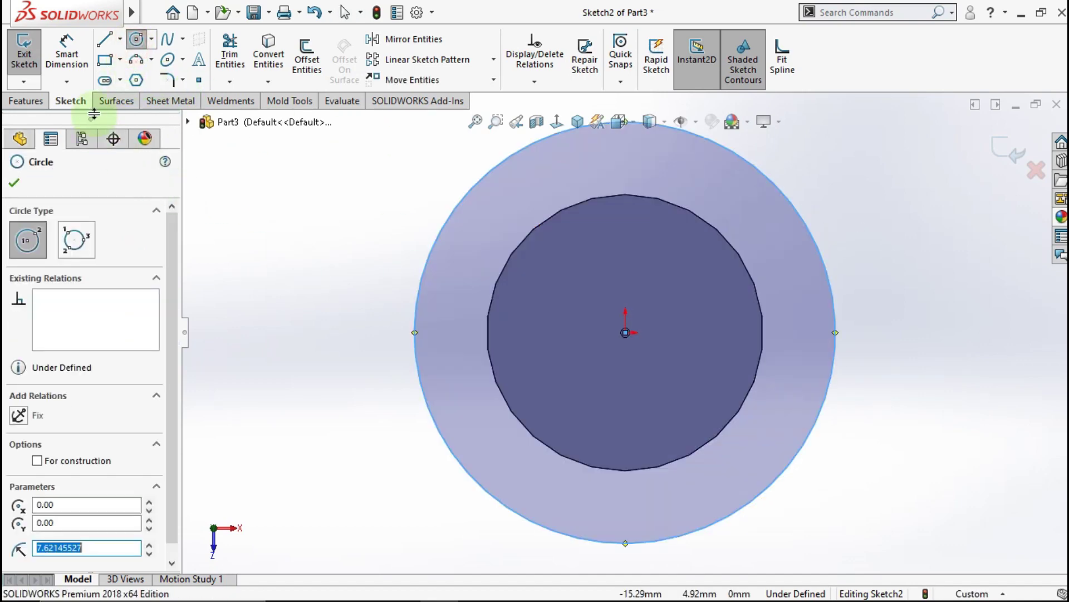
Dimension the circle's diameter to 20 mm
click(67, 50)
click(788, 199)
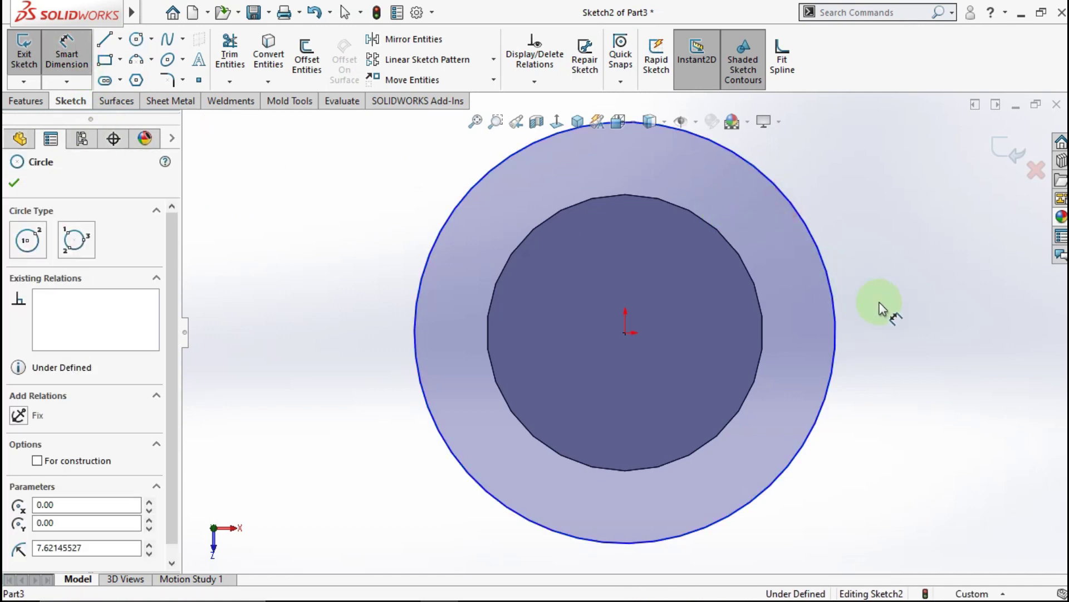
click(945, 314)
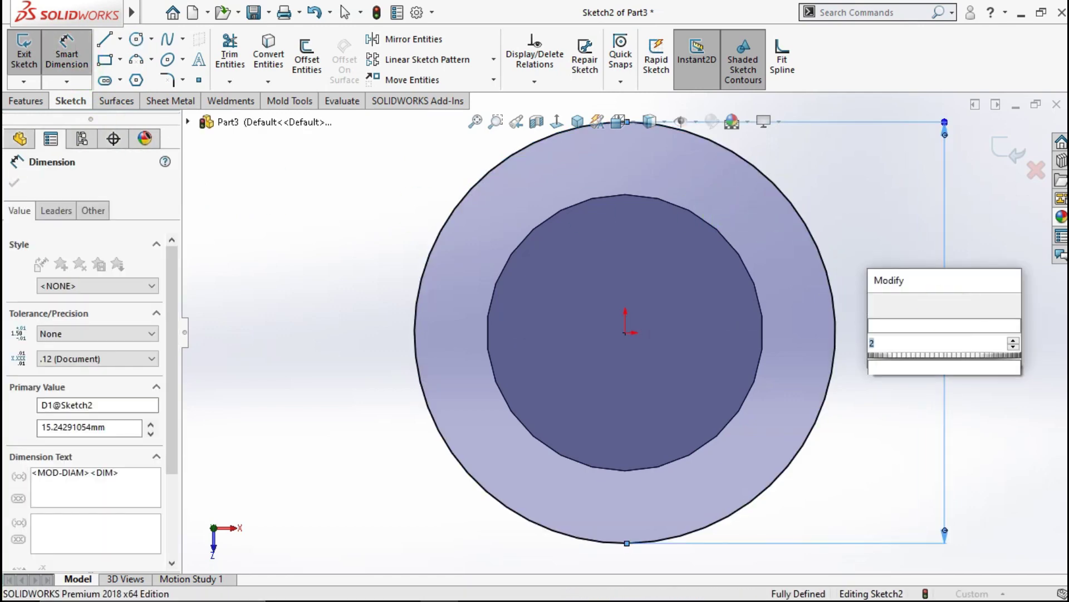
text(20)
click(878, 304)
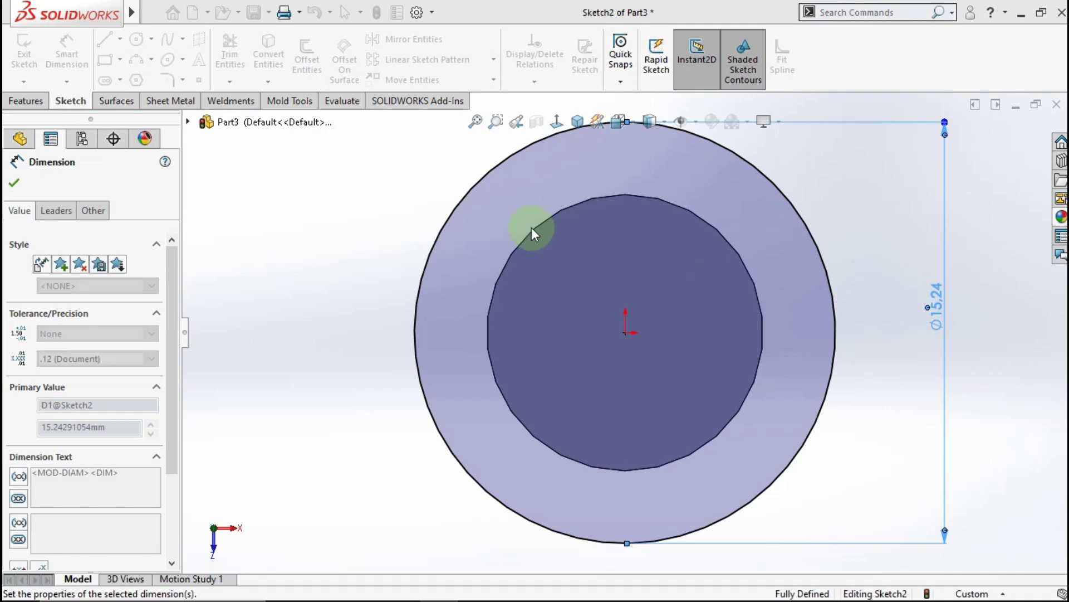
click(28, 102)
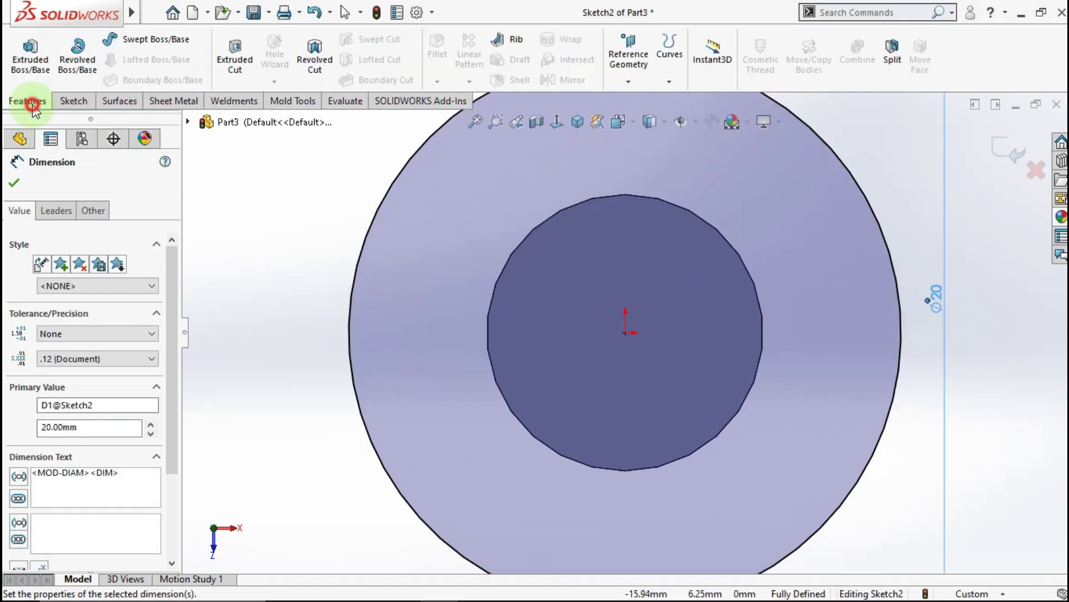
Extrude the Ø20 circle 2 mm into a flange on the rod's top
click(44, 67)
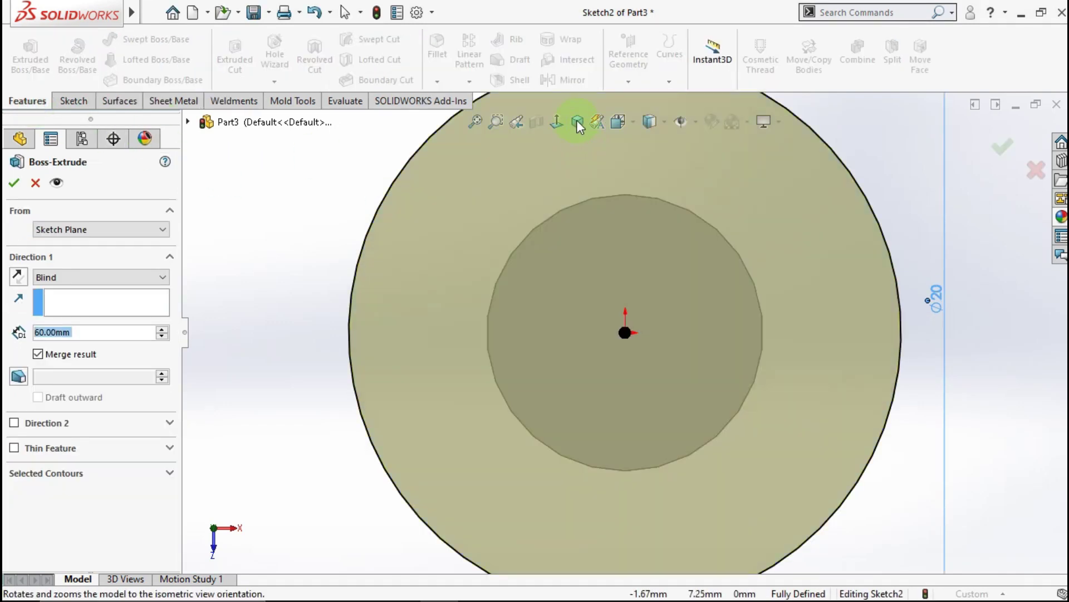
click(576, 120)
click(72, 316)
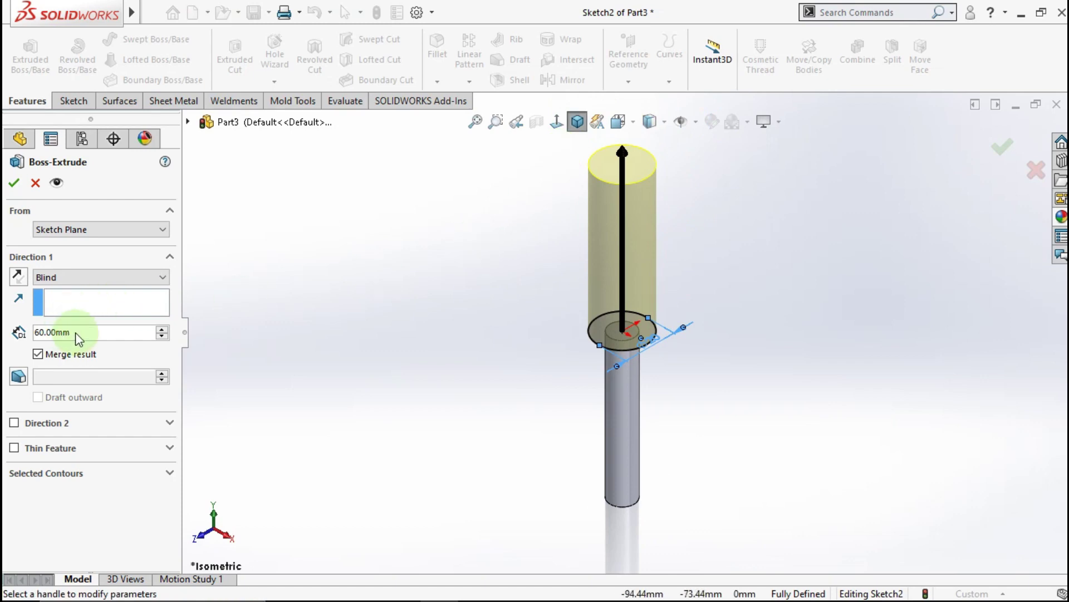
text(2)
click(346, 270)
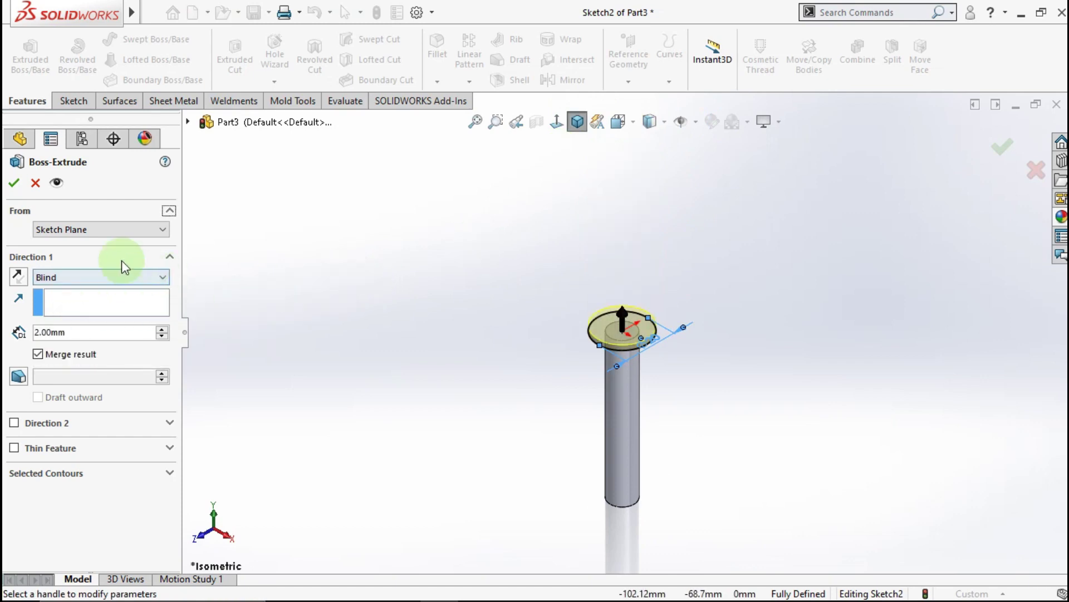
click(14, 188)
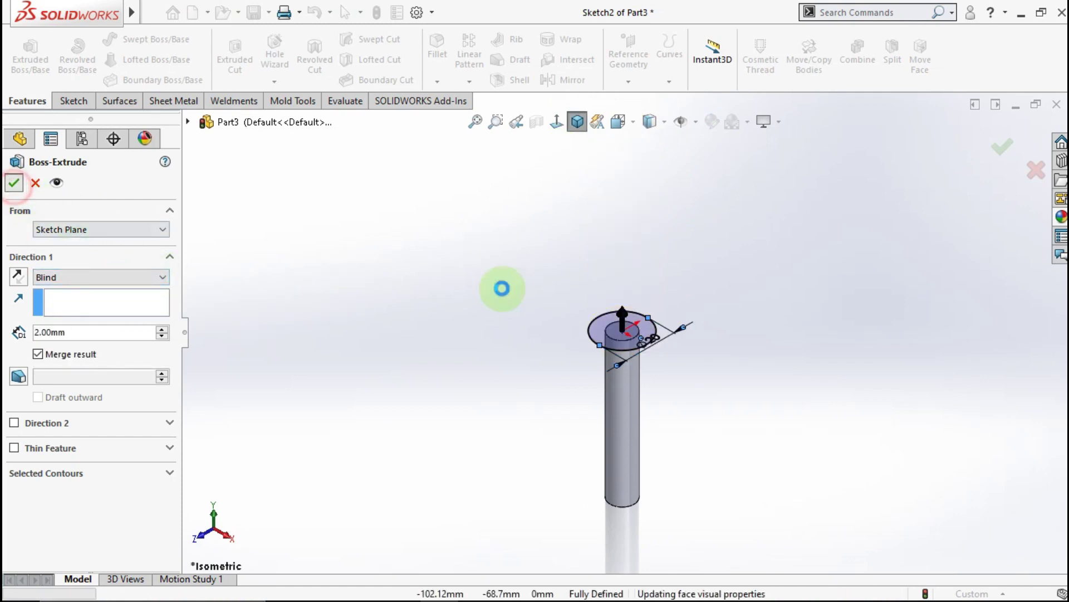
click(493, 332)
Start a Front Plane sketch, discard it unused, and orbit to a tilted view
click(77, 305)
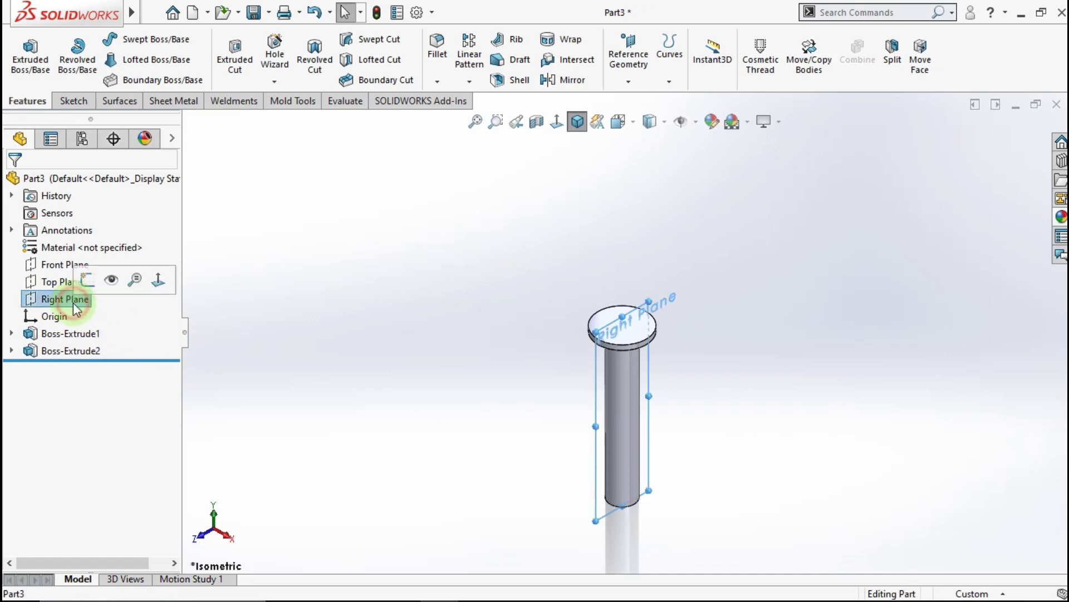
click(58, 264)
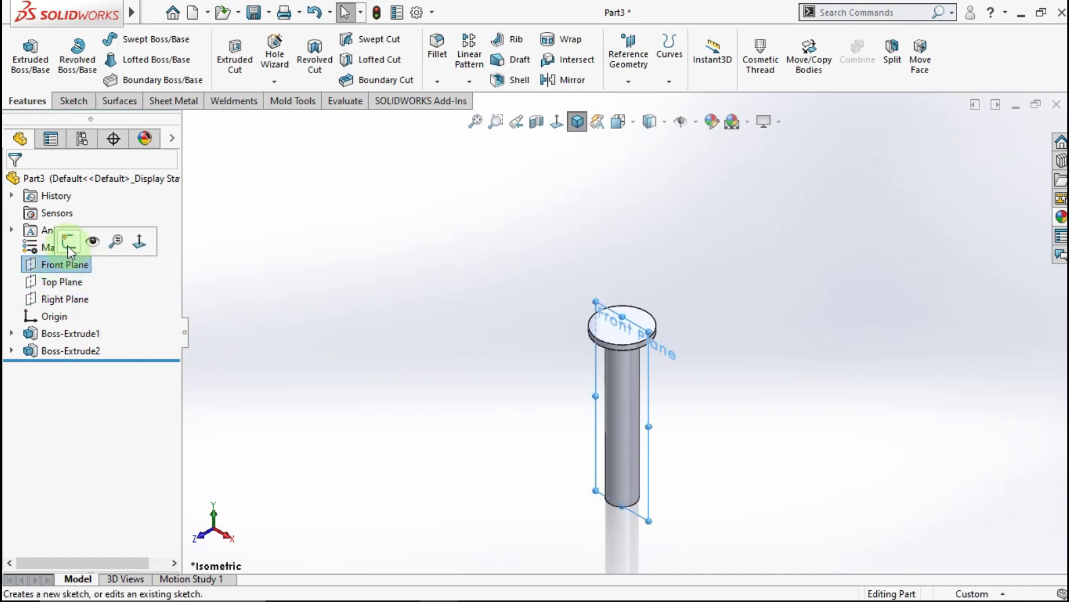
click(70, 244)
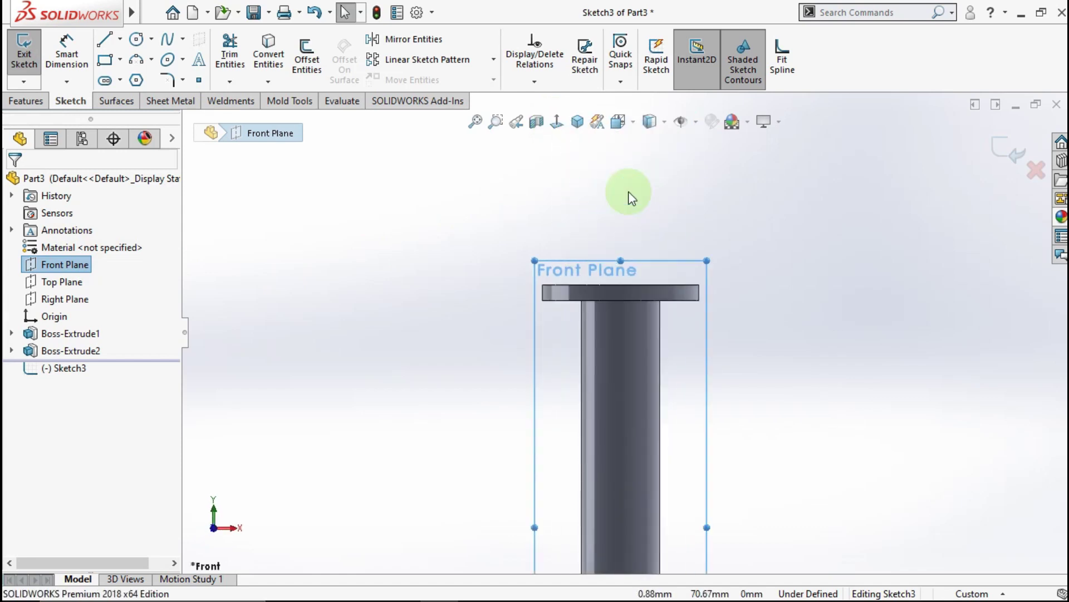
scroll(629, 191, down, 1)
click(629, 191)
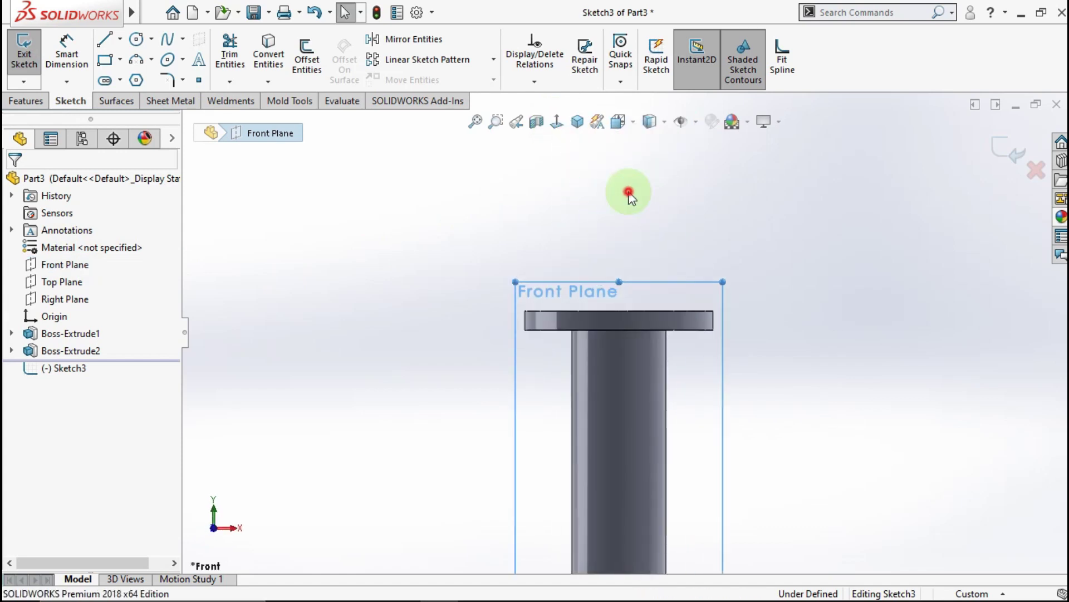
click(1035, 175)
click(576, 319)
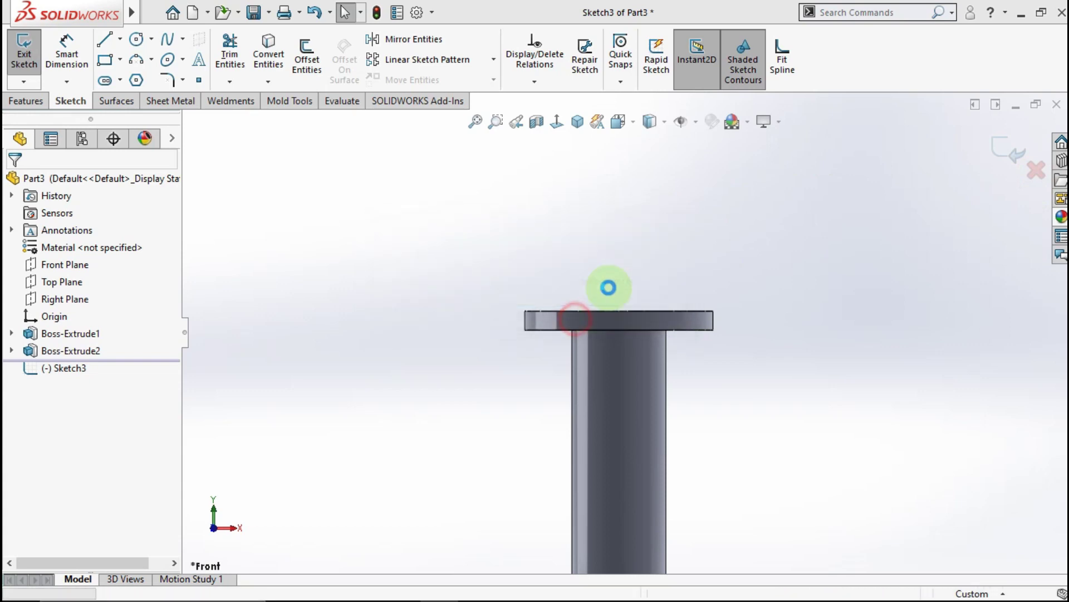
middle_drag(596, 313, 609, 327)
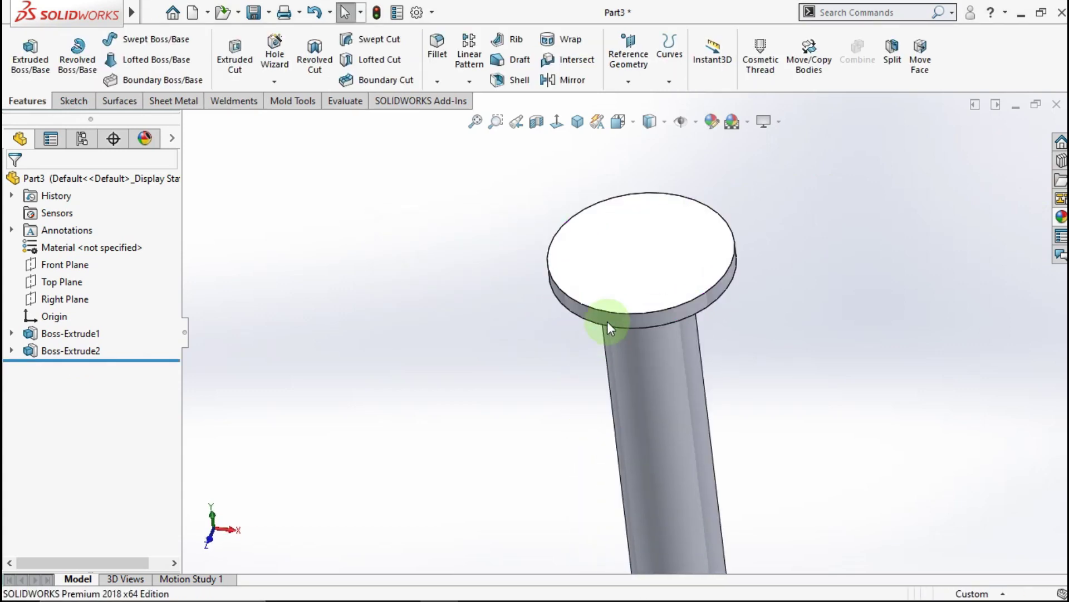
On the flange's top face, draw a center rectangle anchored at the origin
click(622, 280)
click(691, 237)
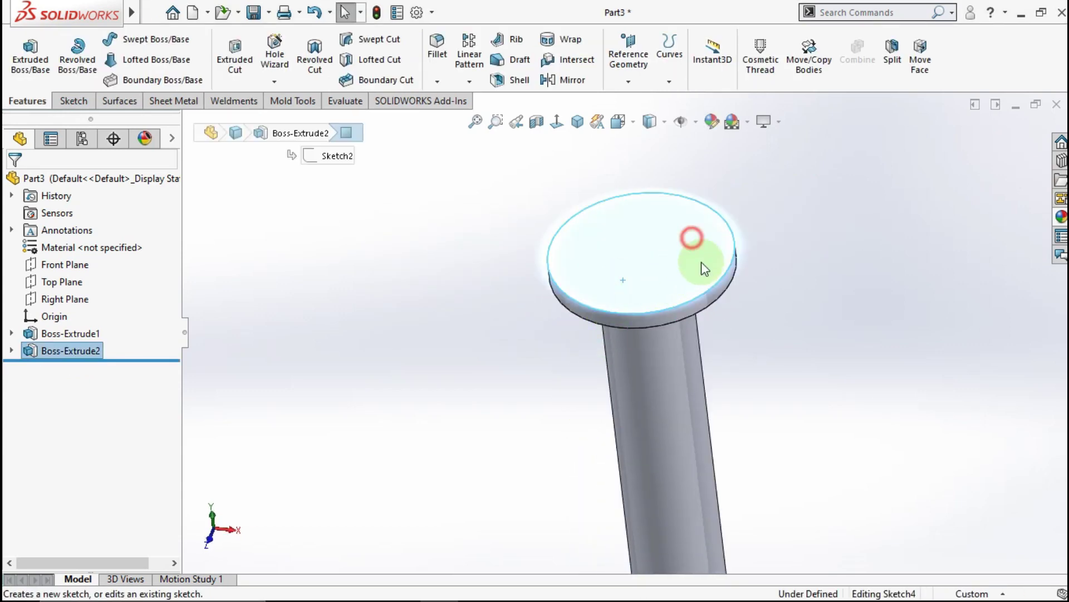
click(557, 133)
click(420, 222)
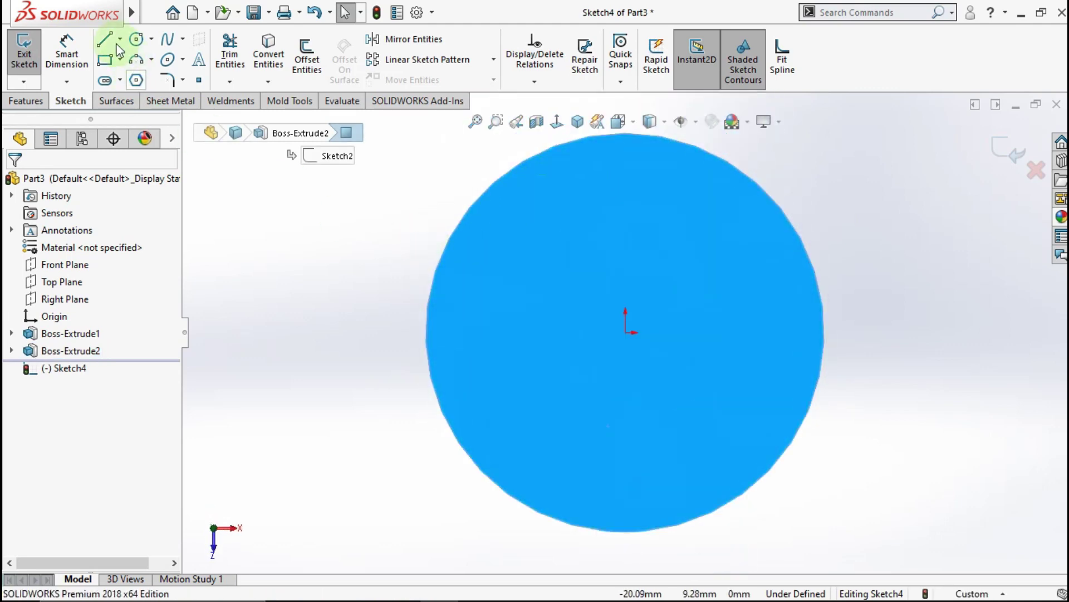
click(120, 59)
click(127, 98)
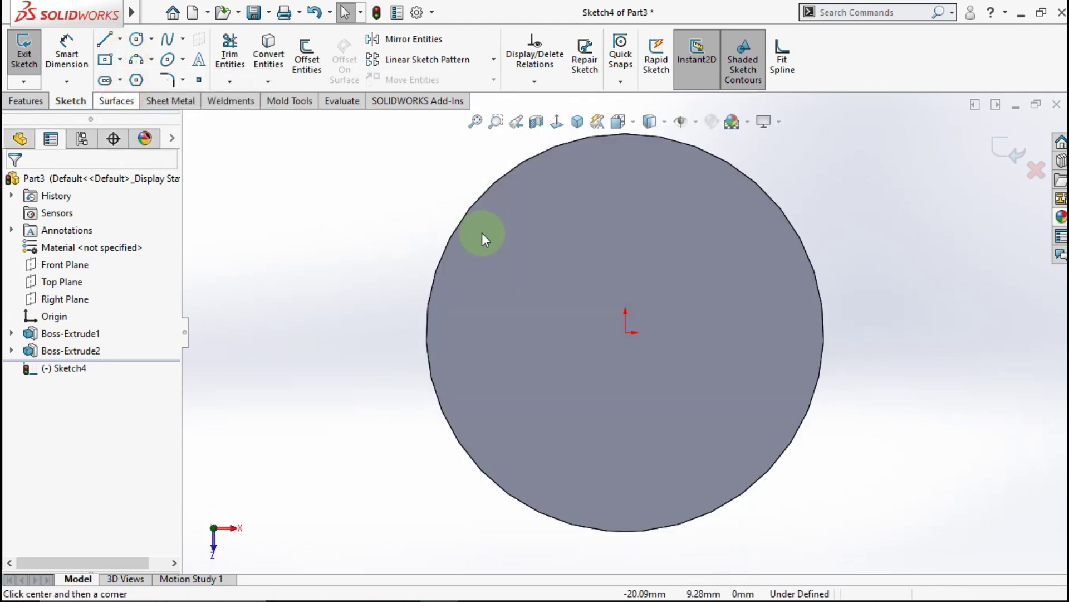
click(626, 333)
click(695, 281)
click(755, 272)
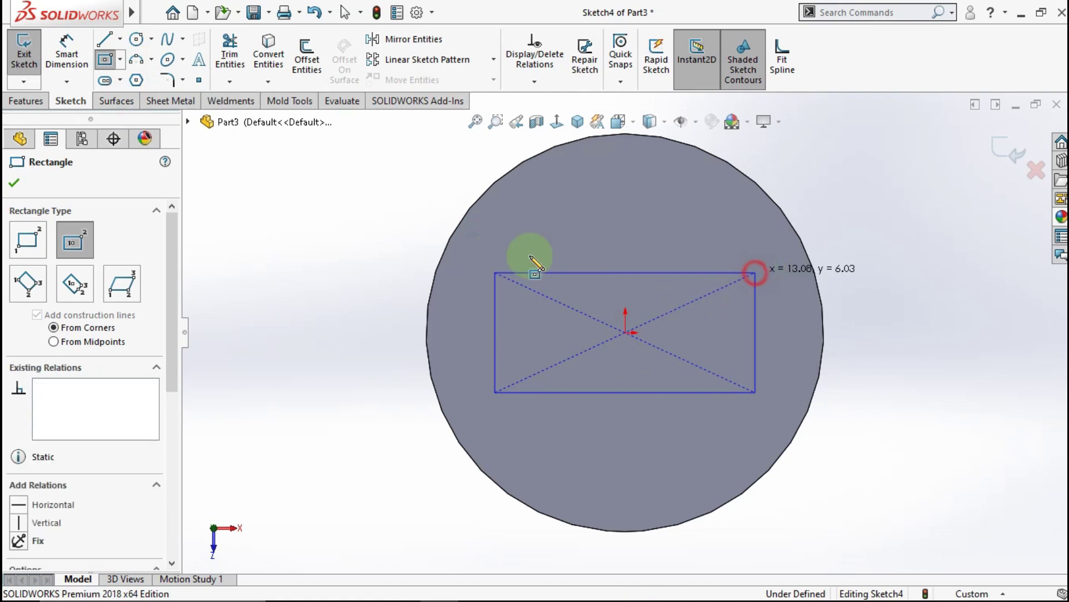
Dimension the rectangle to height 5 mm and width 10 mm
click(68, 50)
click(755, 338)
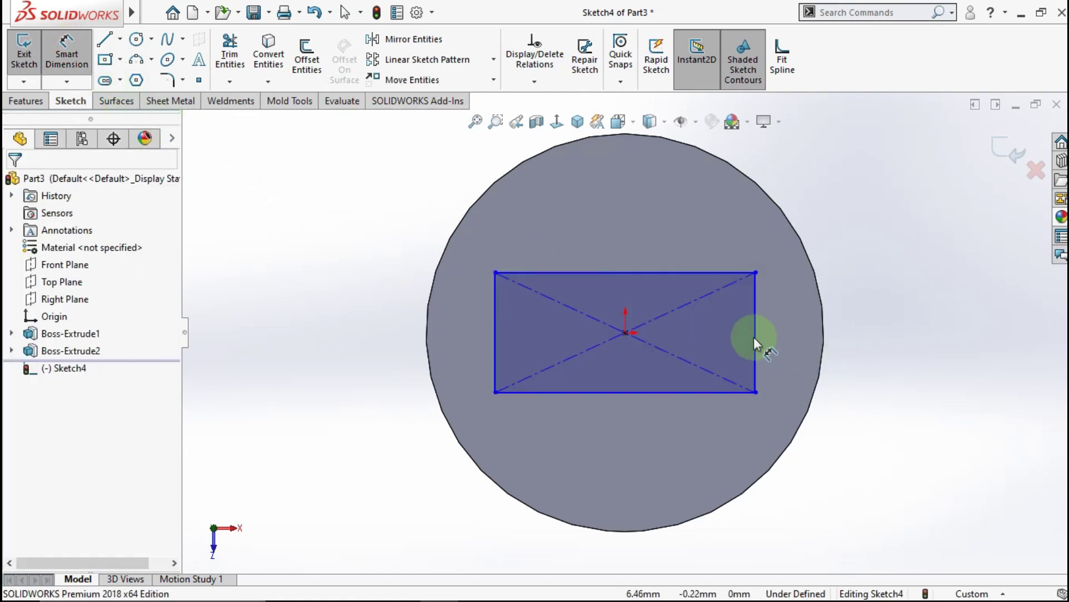
click(923, 338)
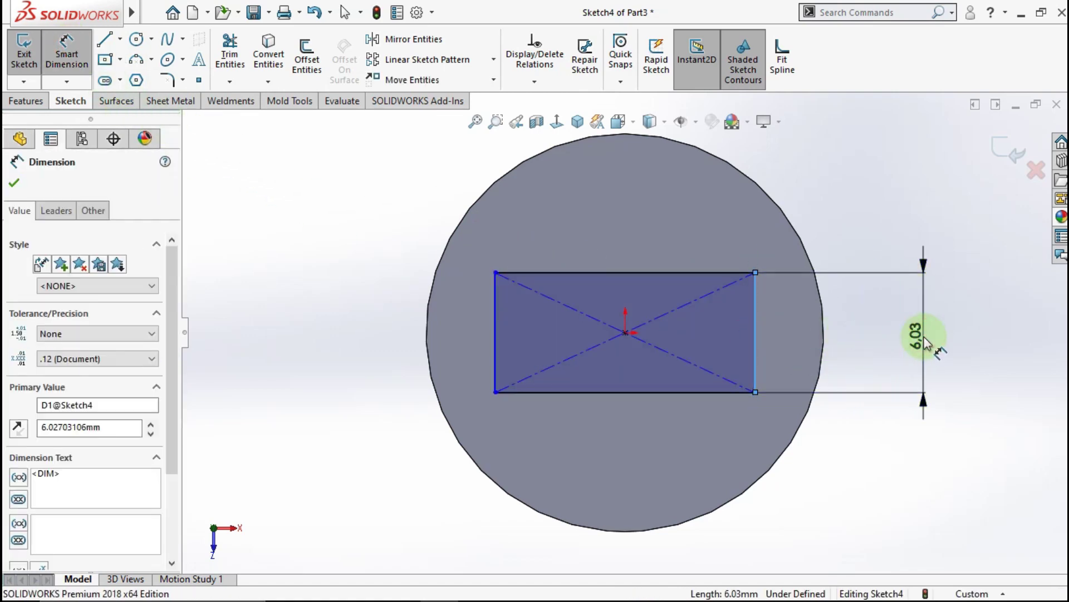
text(5)
click(858, 334)
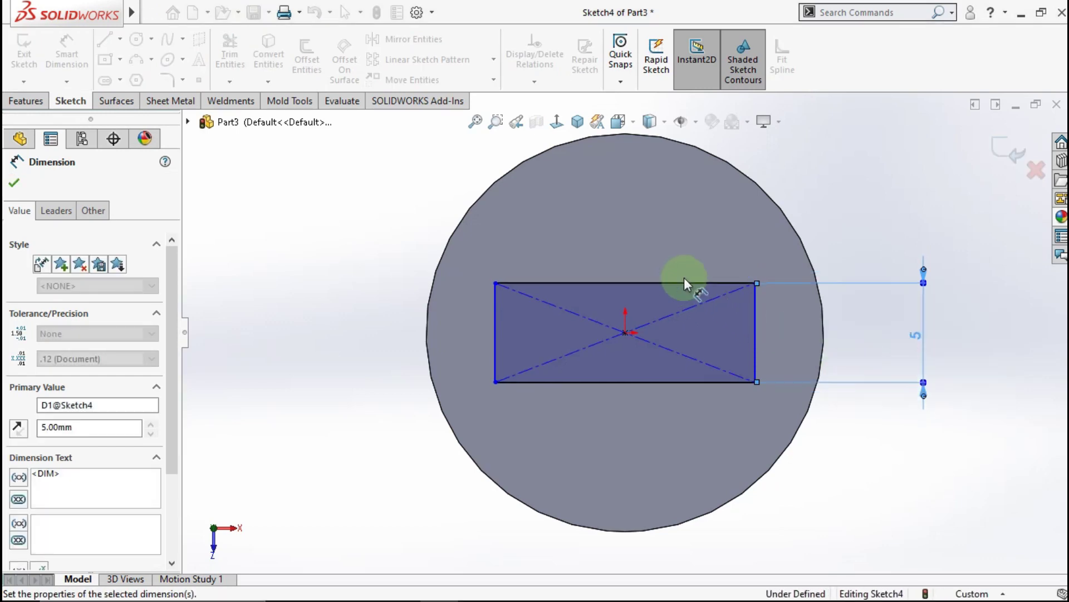
click(671, 272)
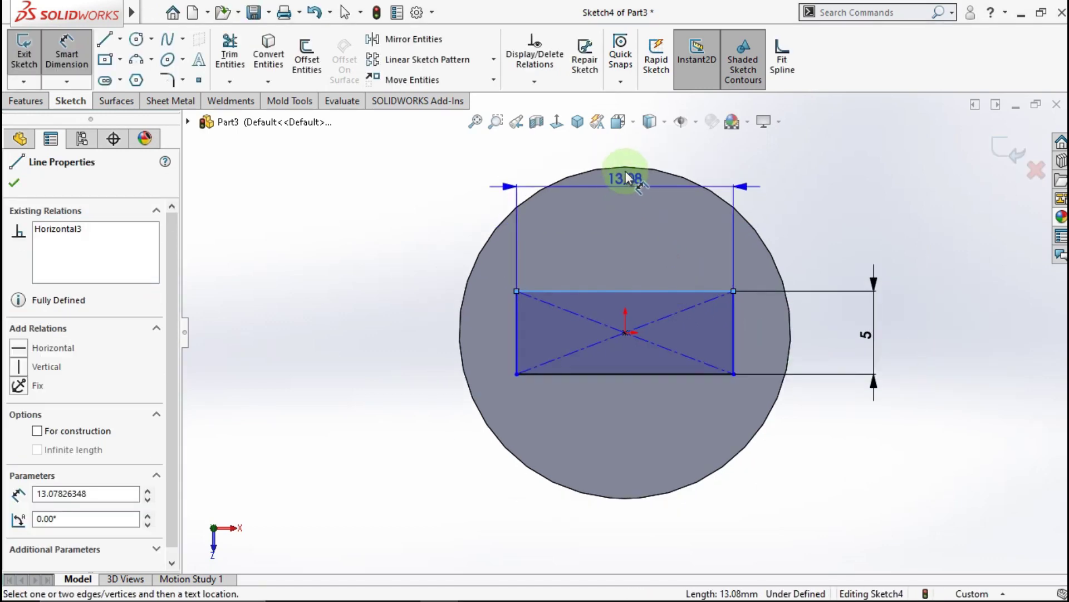
click(624, 162)
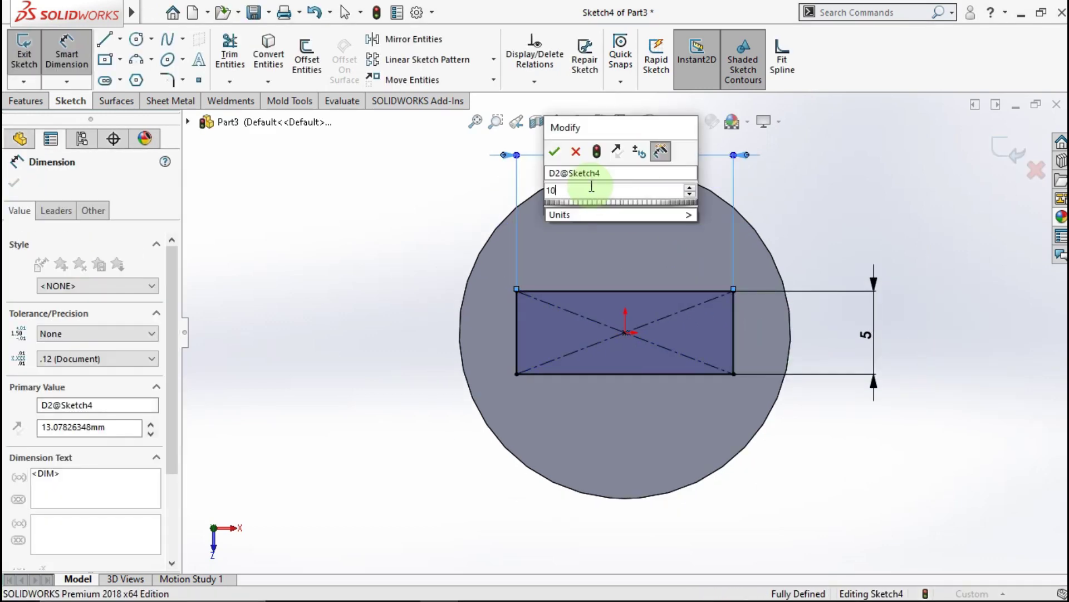
text(10)
click(555, 150)
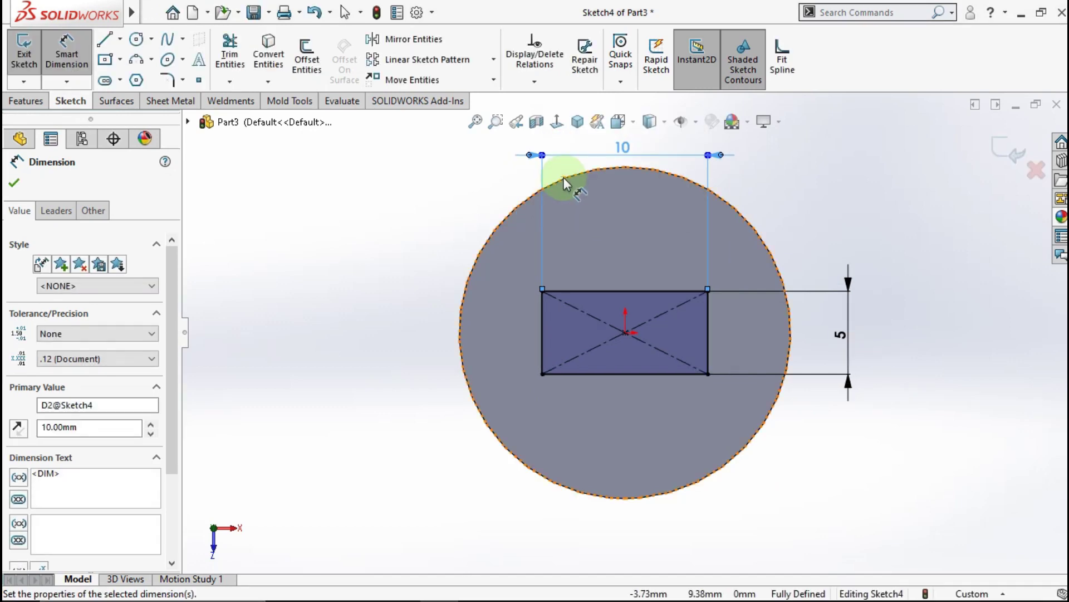
click(30, 106)
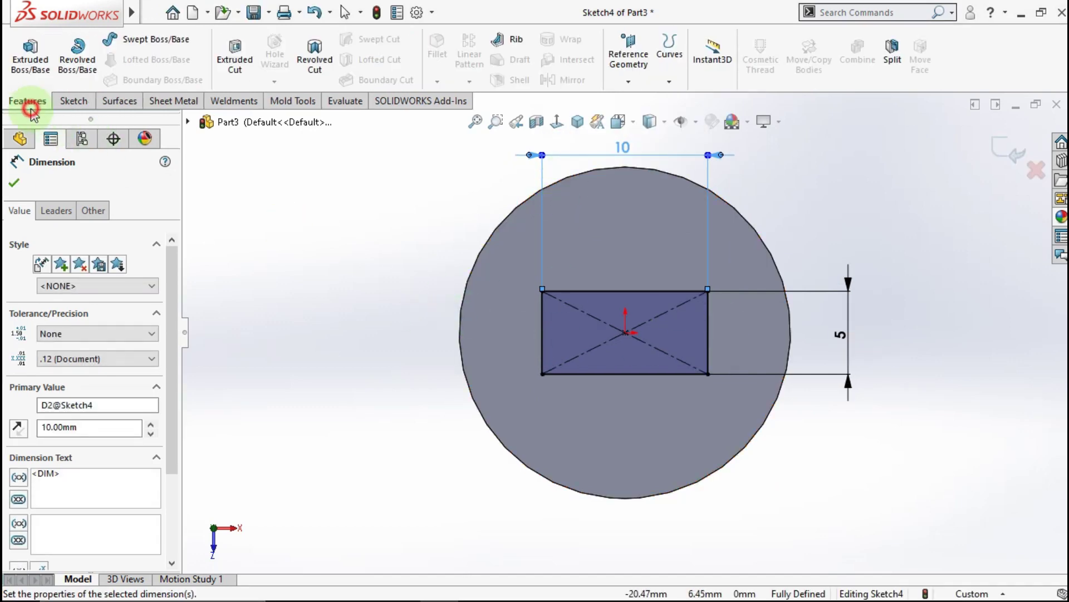
Extrude the 10 × 5 rectangle 10 mm upward into a tab, Boss-Extrude3
click(34, 70)
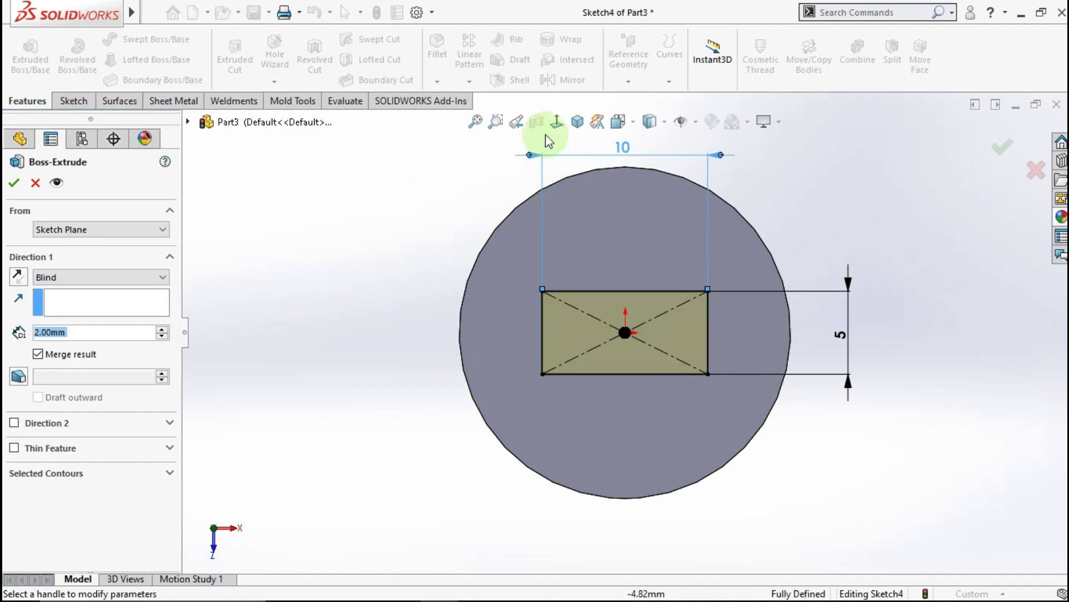
click(578, 123)
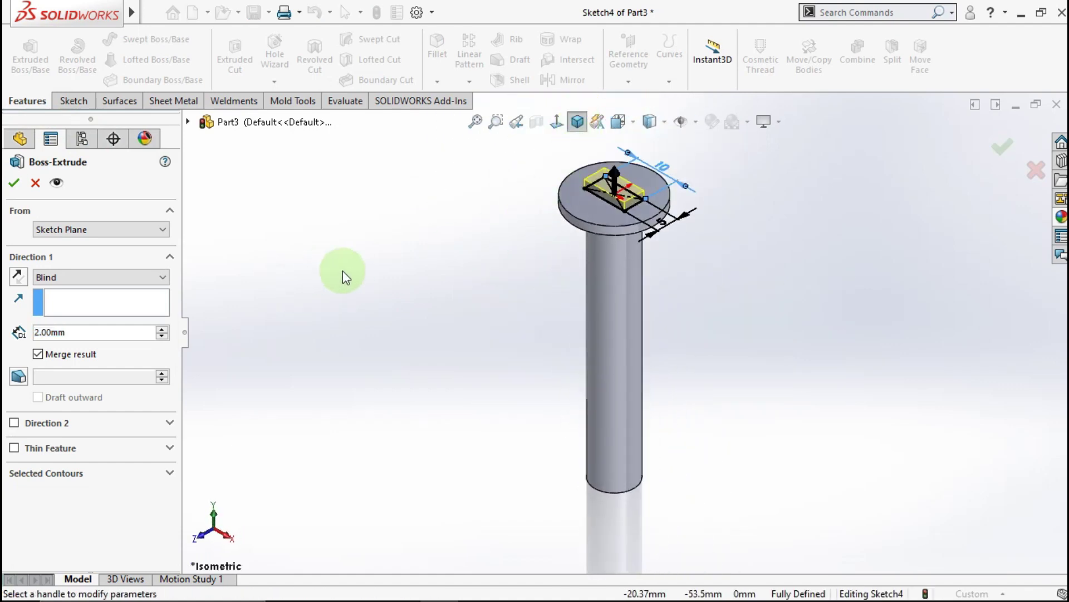
text(1)
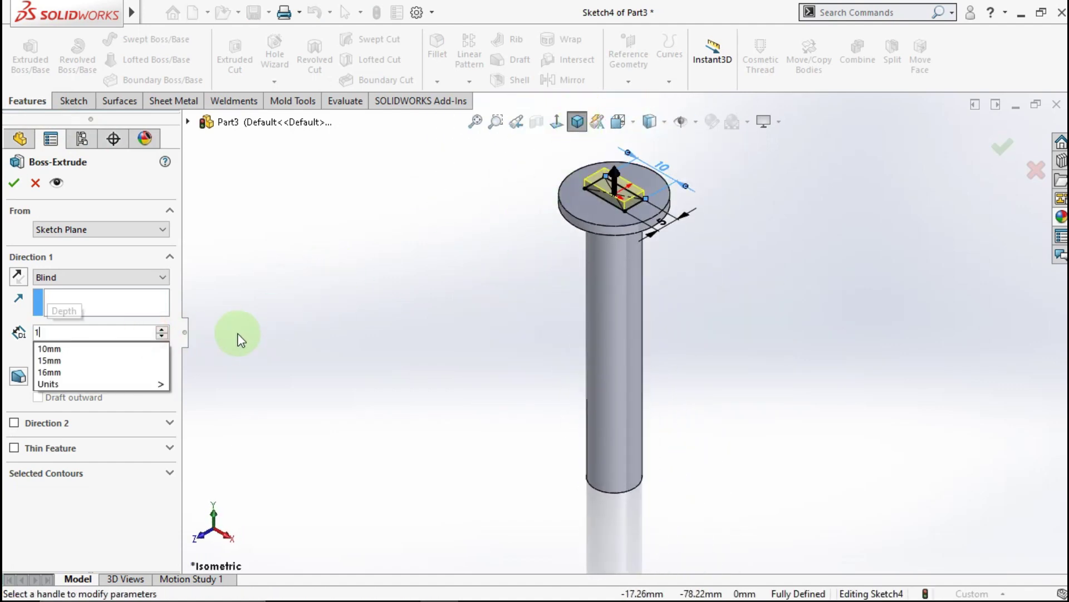
text(0)
click(278, 311)
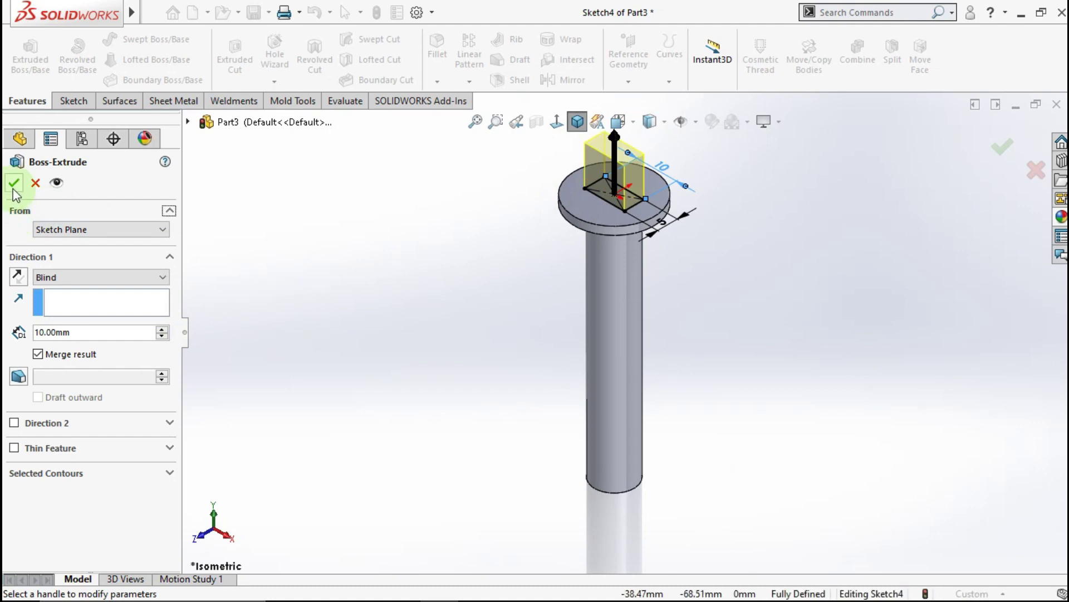
click(14, 187)
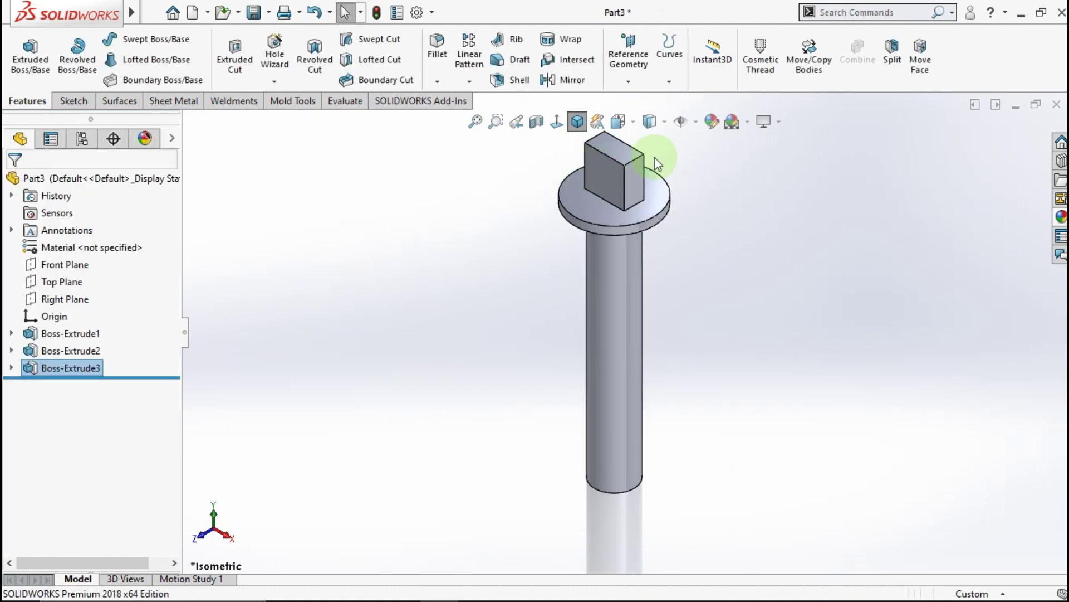
Round the tab's two top edges with a 4 mm fillet
scroll(628, 166, down, 2)
scroll(629, 166, down, 3)
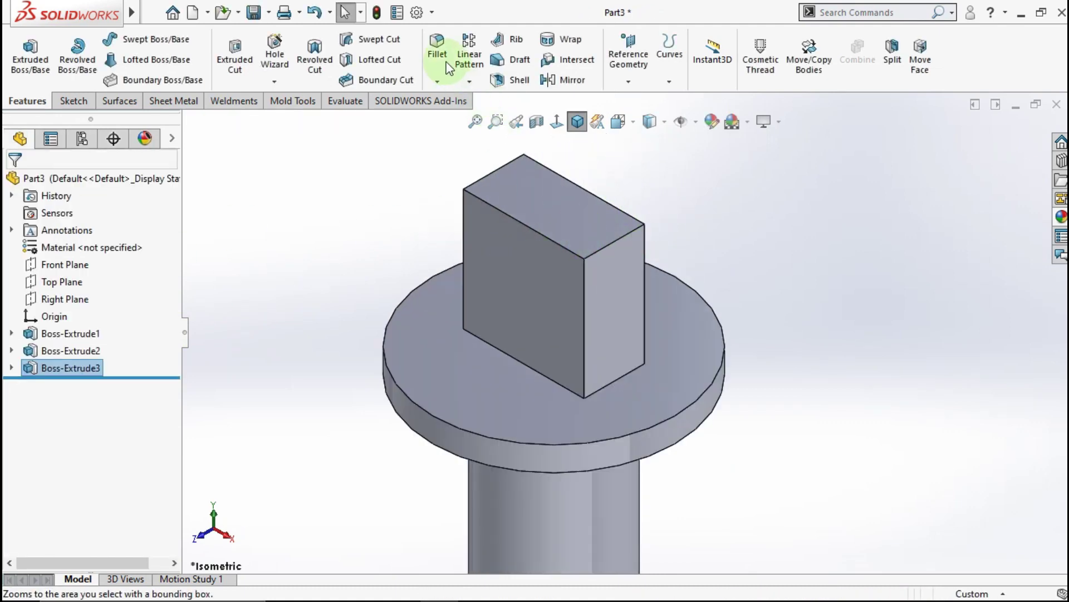
click(437, 50)
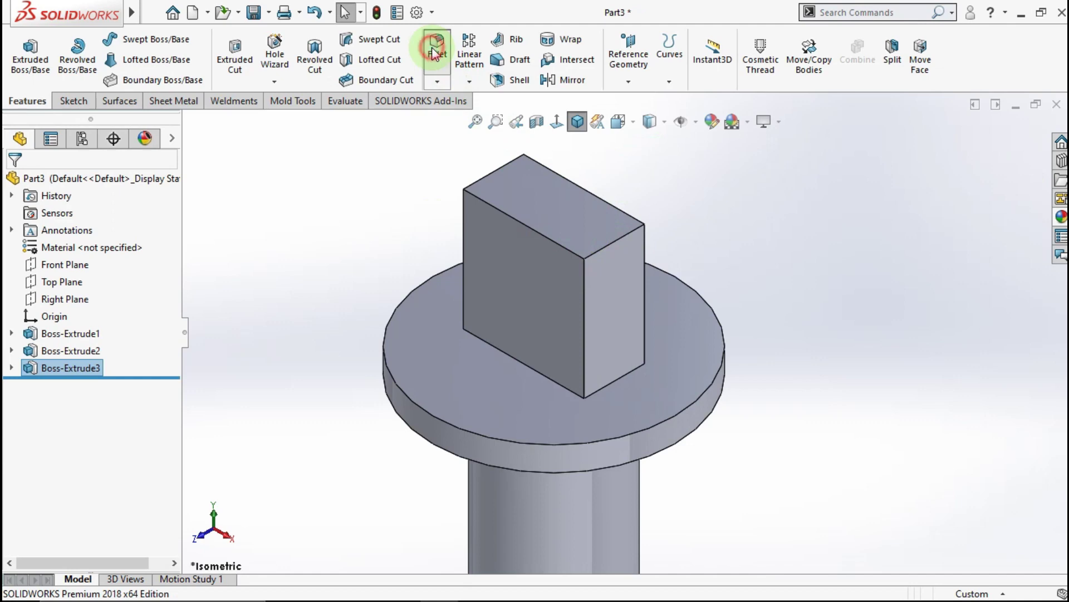
click(495, 171)
click(613, 248)
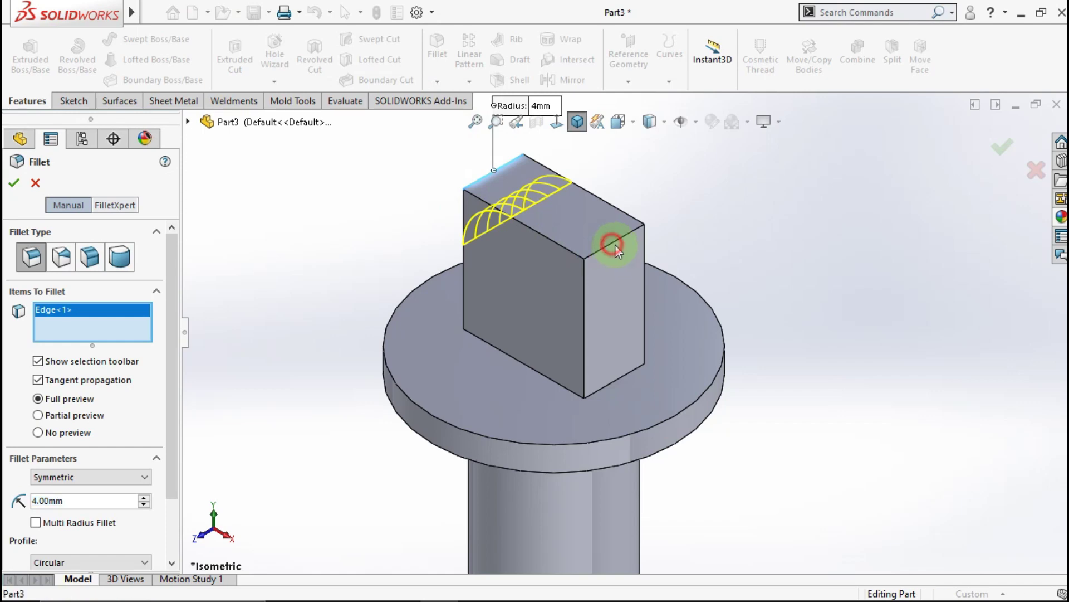
click(1001, 153)
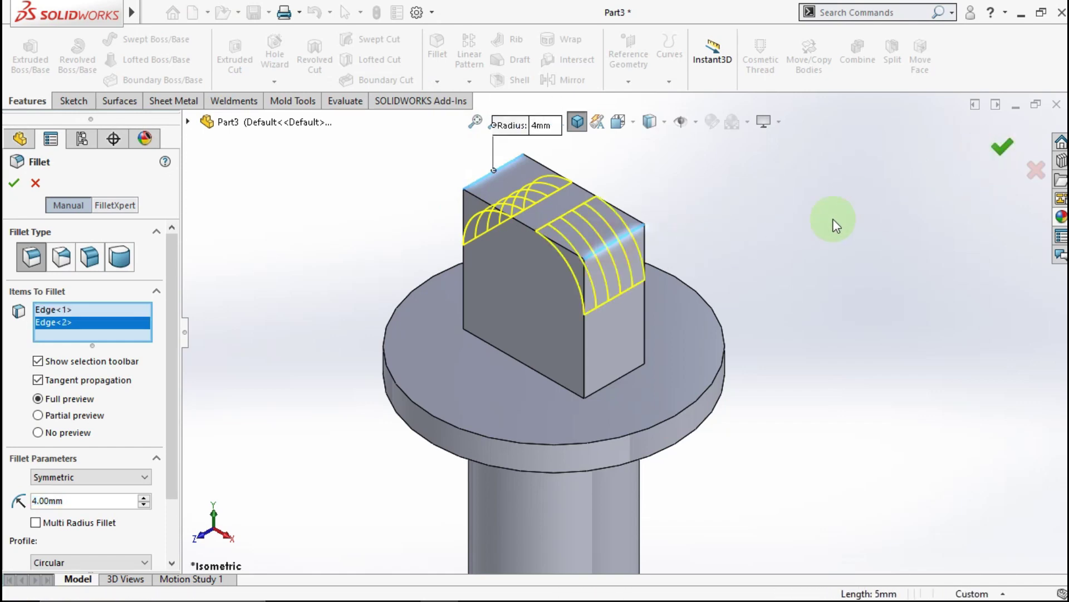
scroll(780, 240, up, 3)
scroll(700, 358, up, 3)
mouse_move(684, 386)
middle_down()
mouse_move(640, 417)
mouse_move(595, 413)
mouse_move(582, 320)
mouse_move(640, 506)
middle_up()
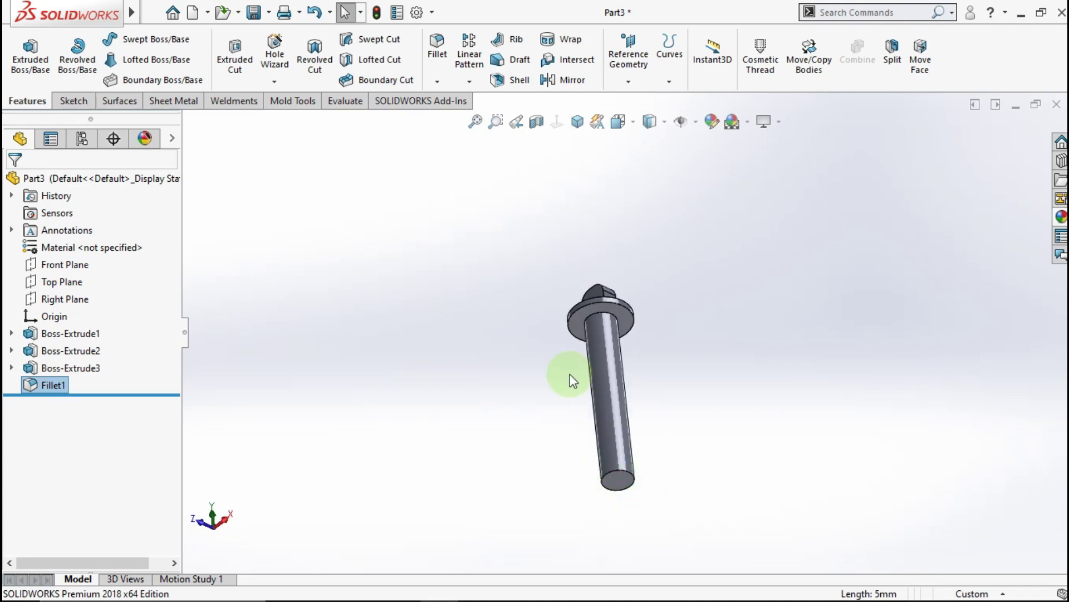
Set up a Hole Wizard tapped hole: M8x1.25, Blind, 12 mm deep
click(281, 71)
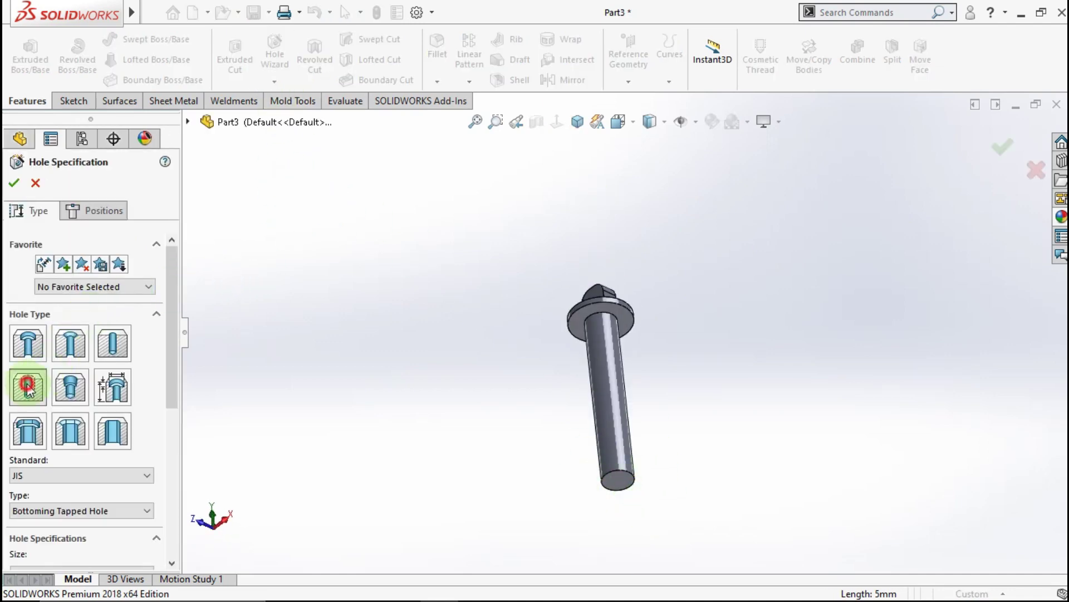
drag(169, 363, 145, 454)
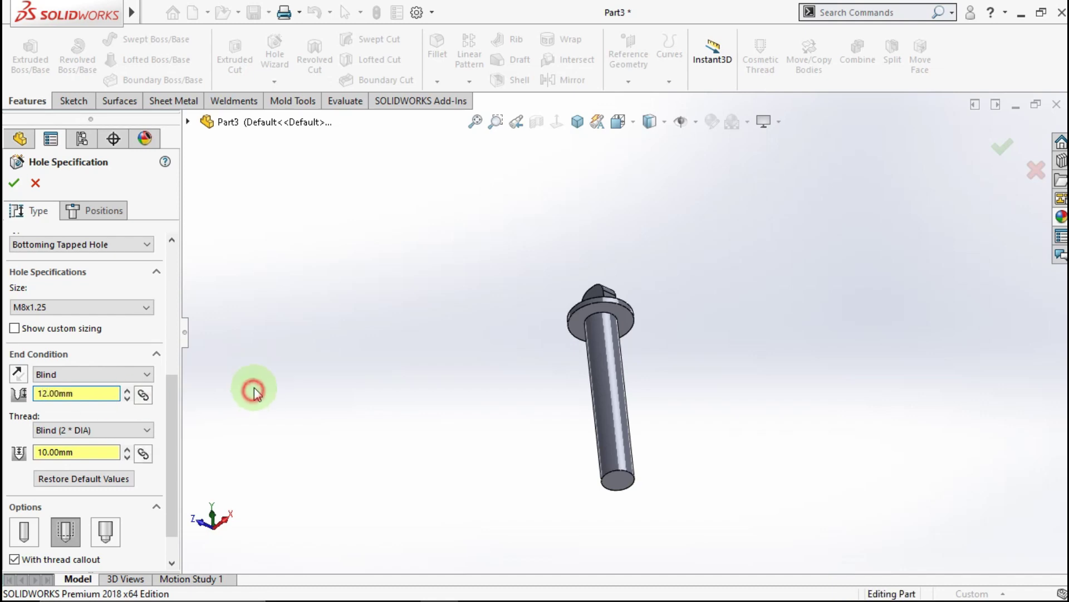
click(101, 217)
Place the tapped hole at the centre of the shaft's bottom end face
mouse_move(460, 364)
middle_down()
mouse_move(617, 447)
mouse_move(611, 382)
mouse_move(605, 434)
middle_up()
click(605, 437)
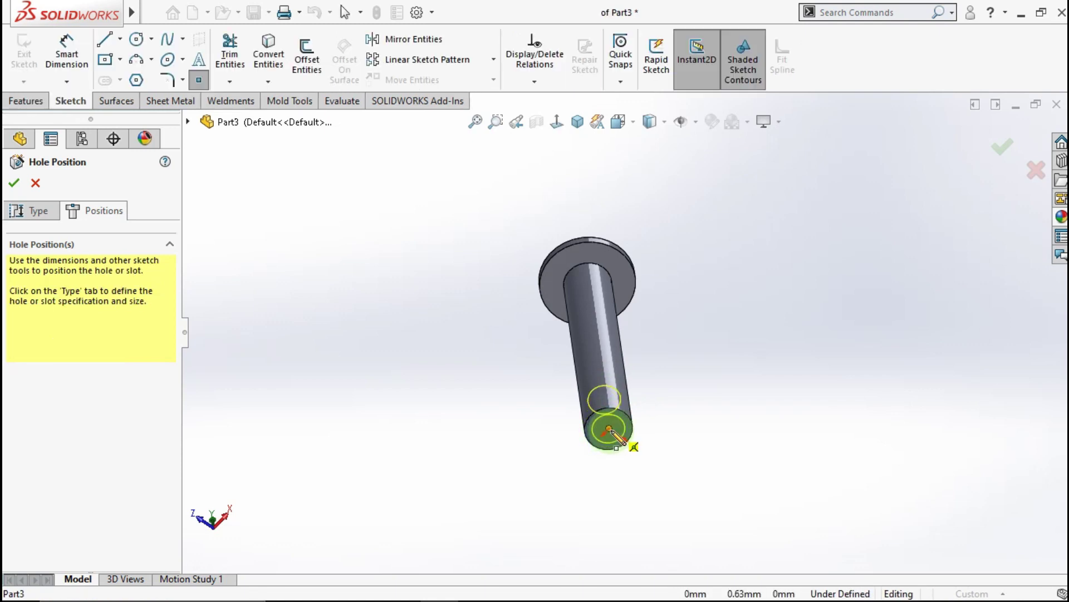
click(608, 429)
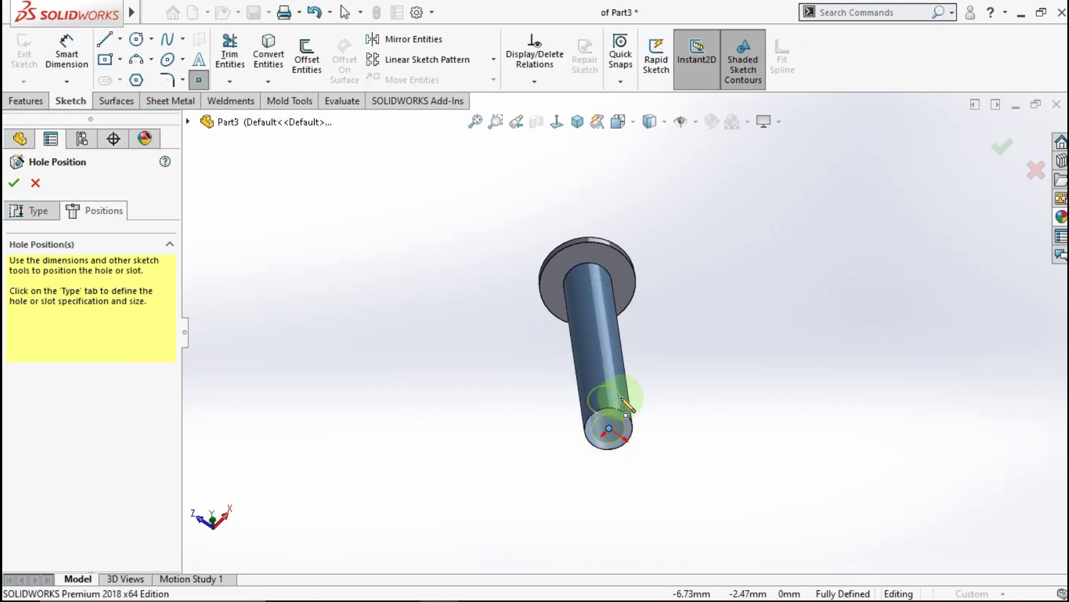
key(ctrl+8)
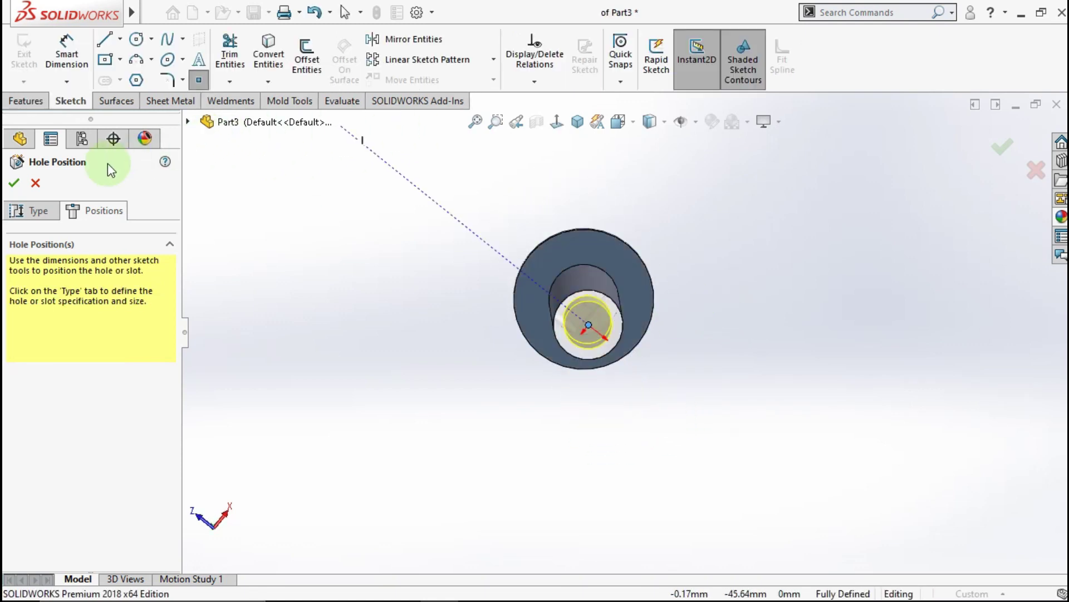
click(18, 188)
mouse_move(529, 259)
middle_down()
mouse_move(514, 226)
mouse_move(544, 203)
middle_up()
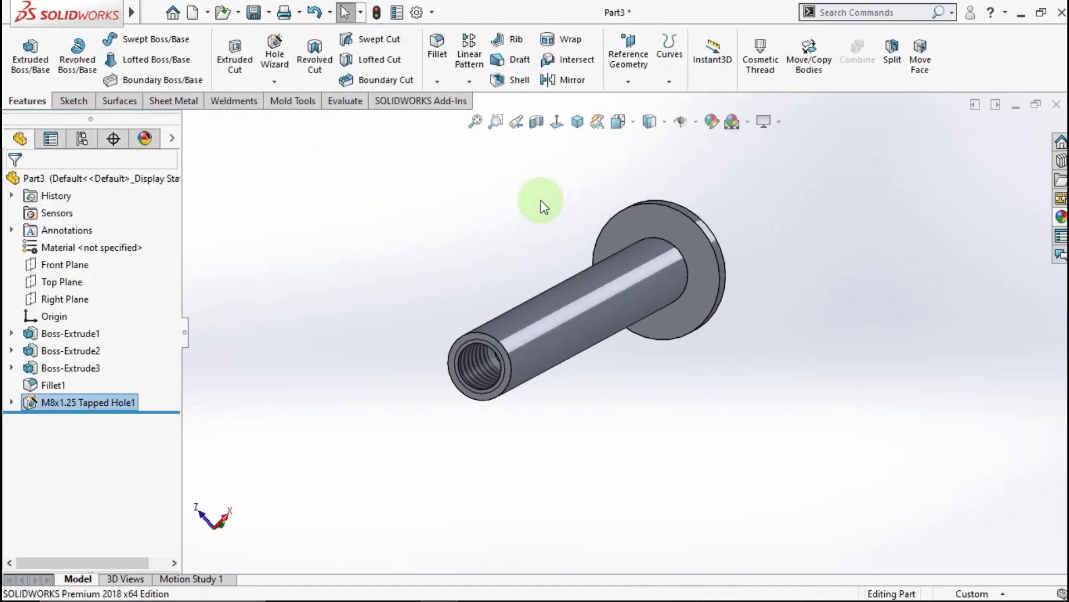
click(577, 122)
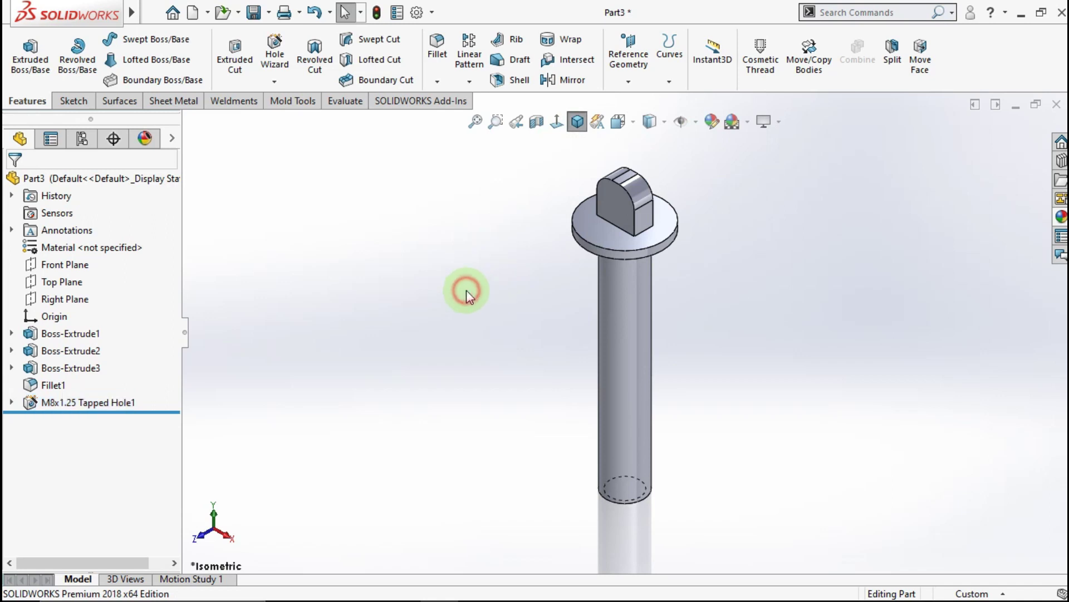
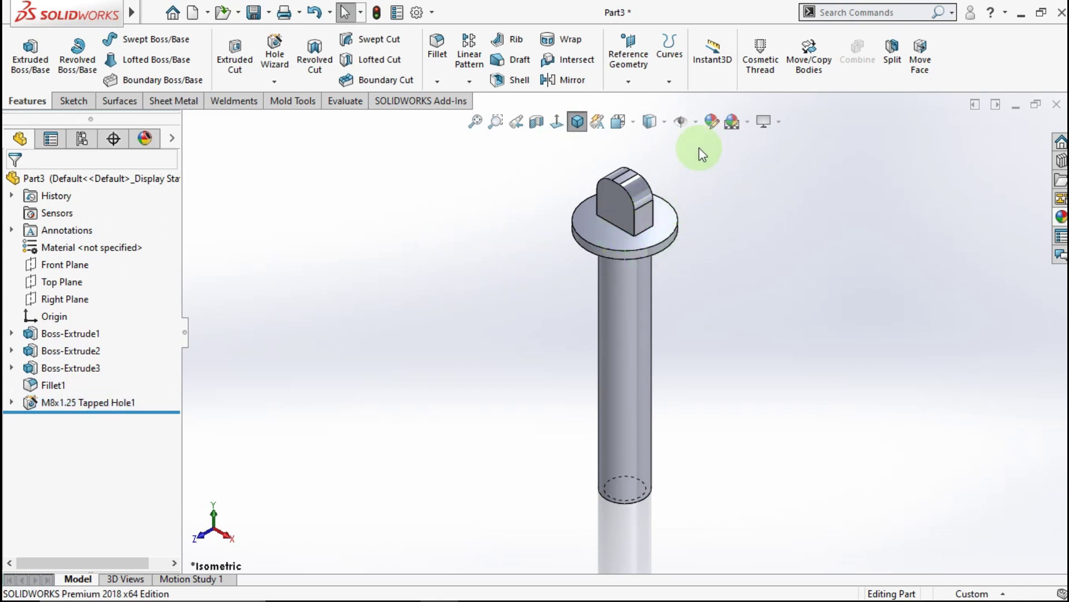
Apply the dark blue appearance to the entire Part3 body
click(142, 179)
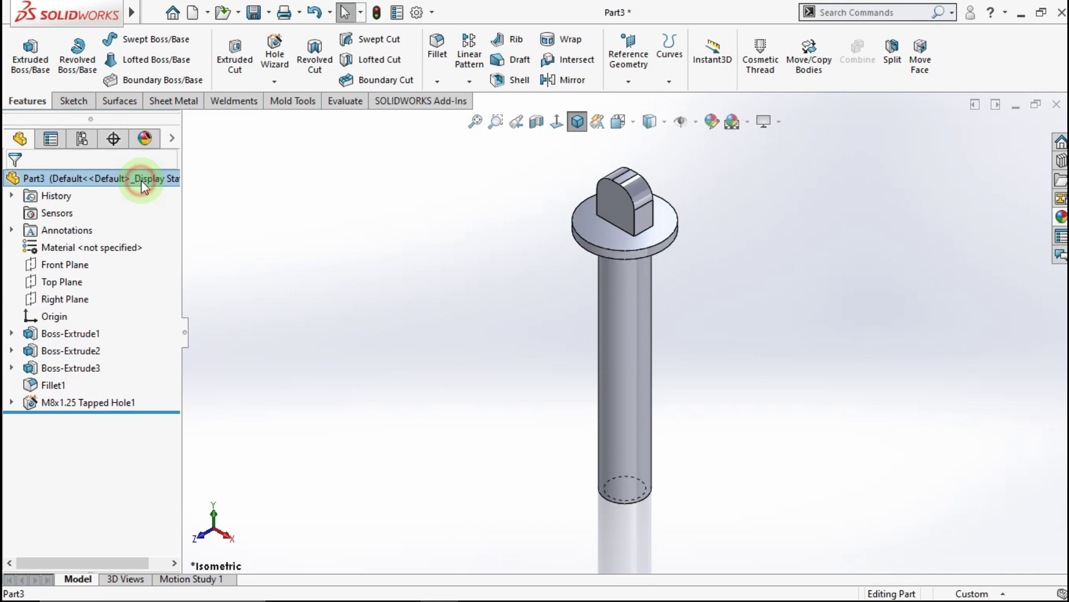
click(713, 121)
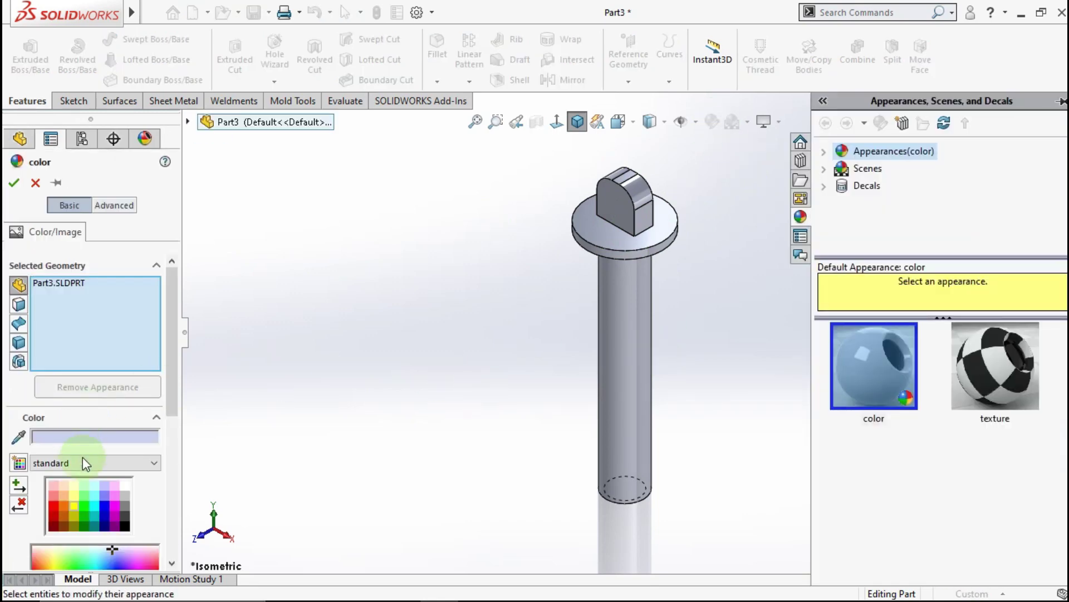
click(105, 503)
click(331, 427)
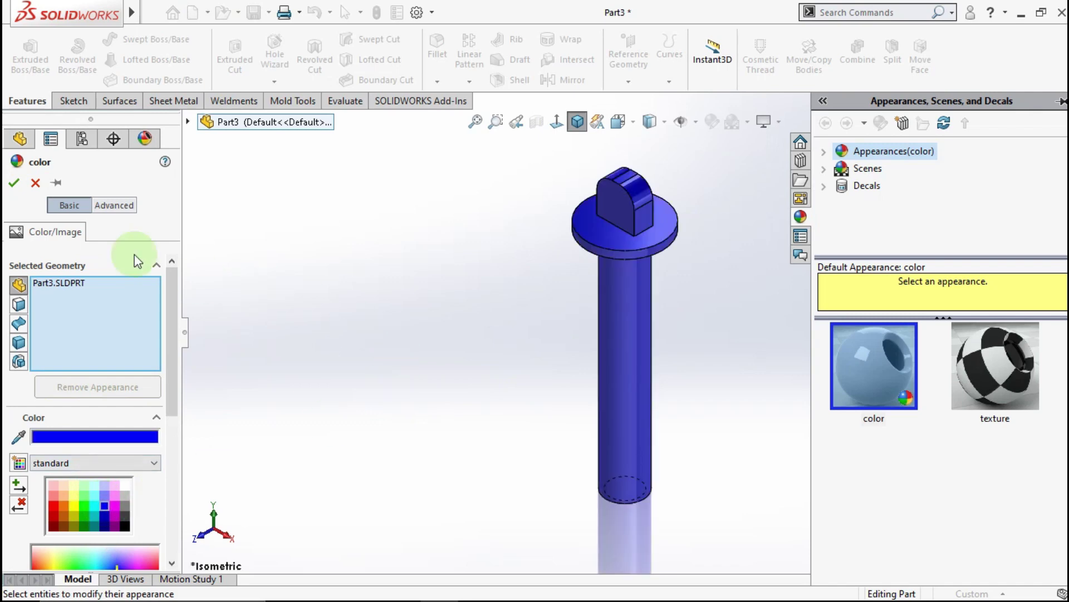
click(15, 182)
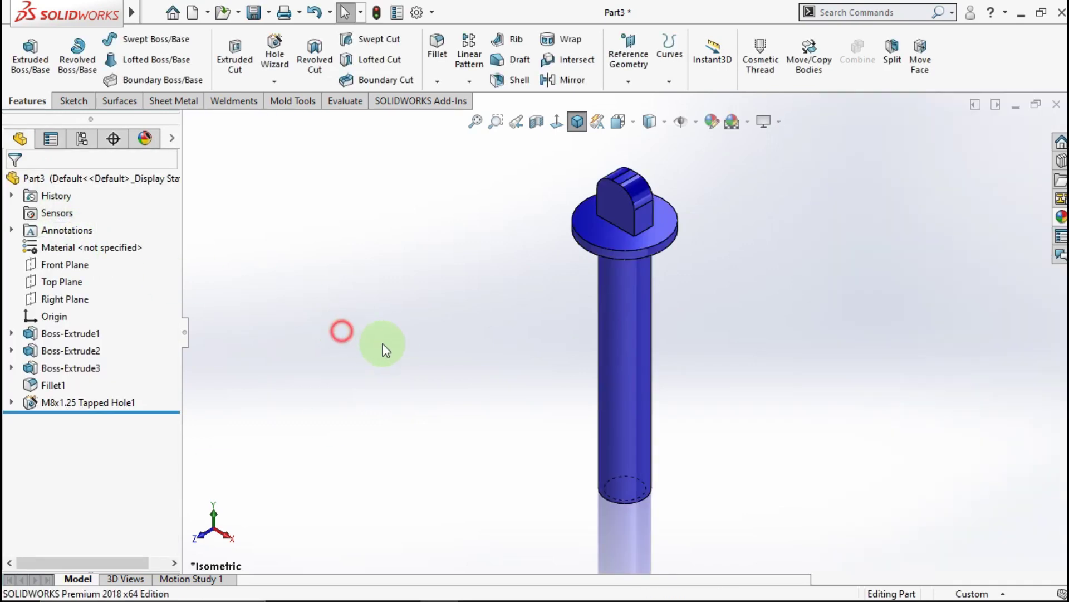
Start new Part4 and draw a vertical line up from the origin on the Front Plane
drag(526, 485, 368, 330)
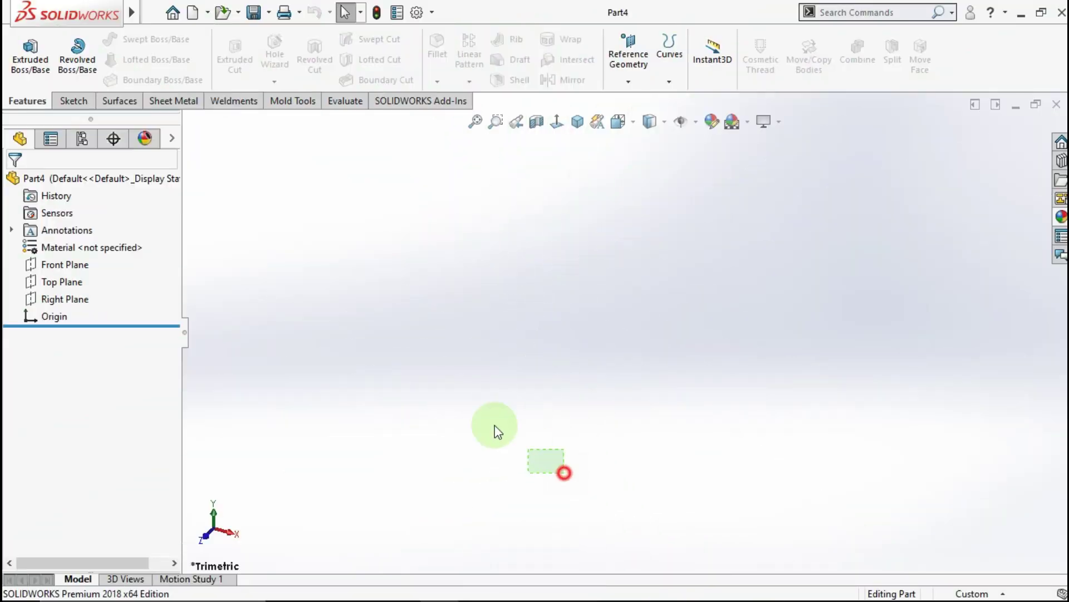
drag(526, 486, 389, 284)
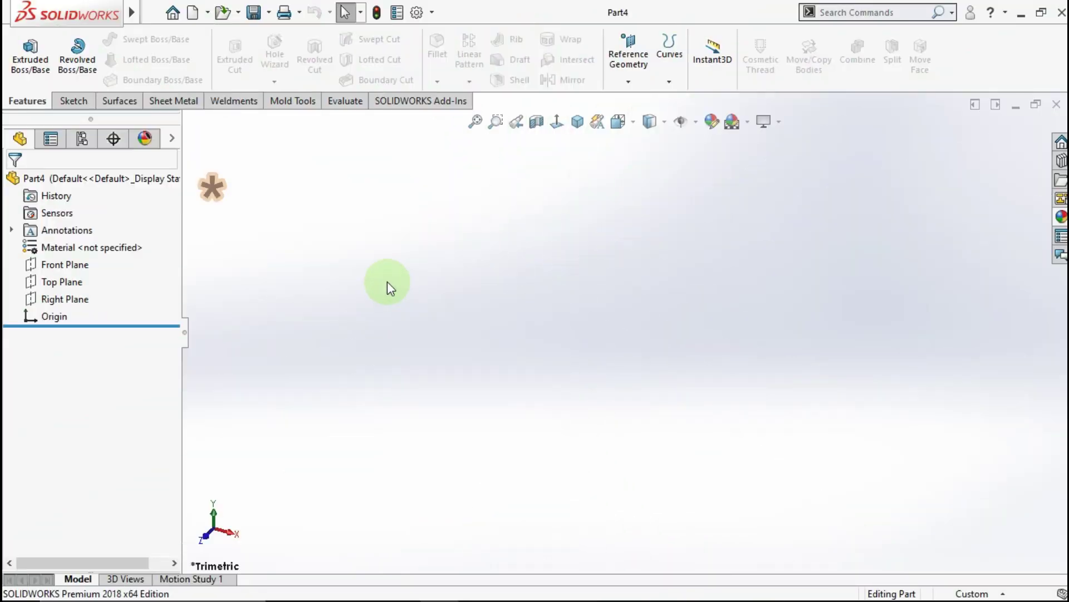
click(69, 264)
click(84, 239)
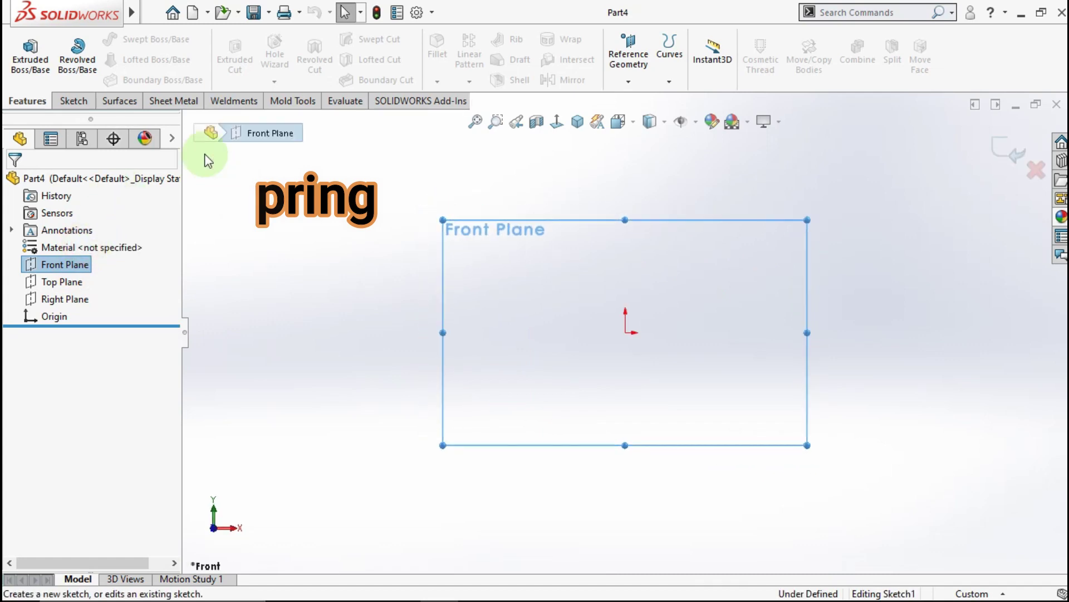
click(104, 39)
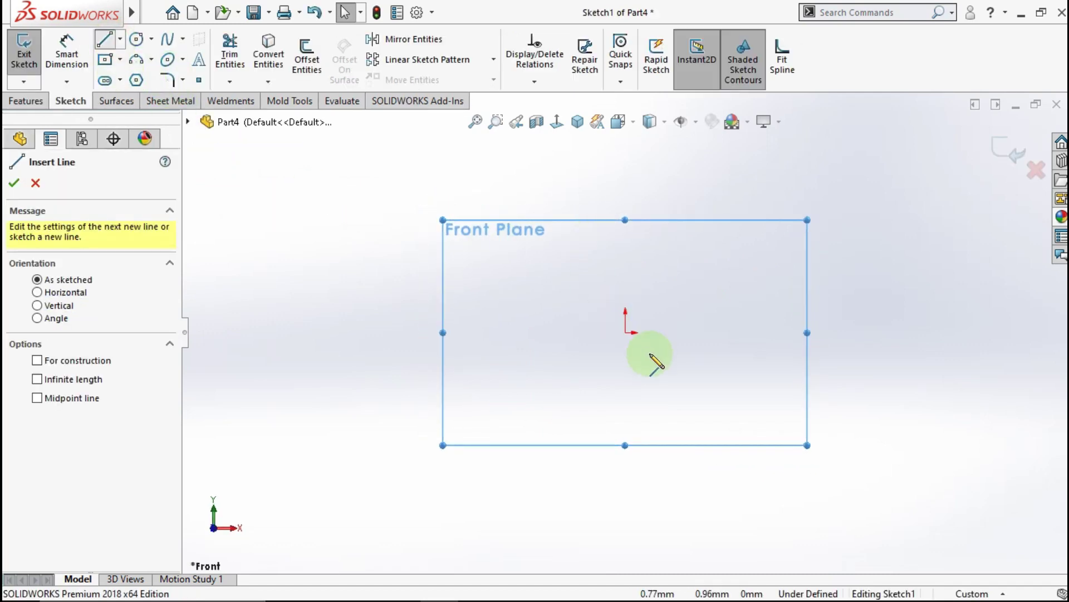
click(627, 333)
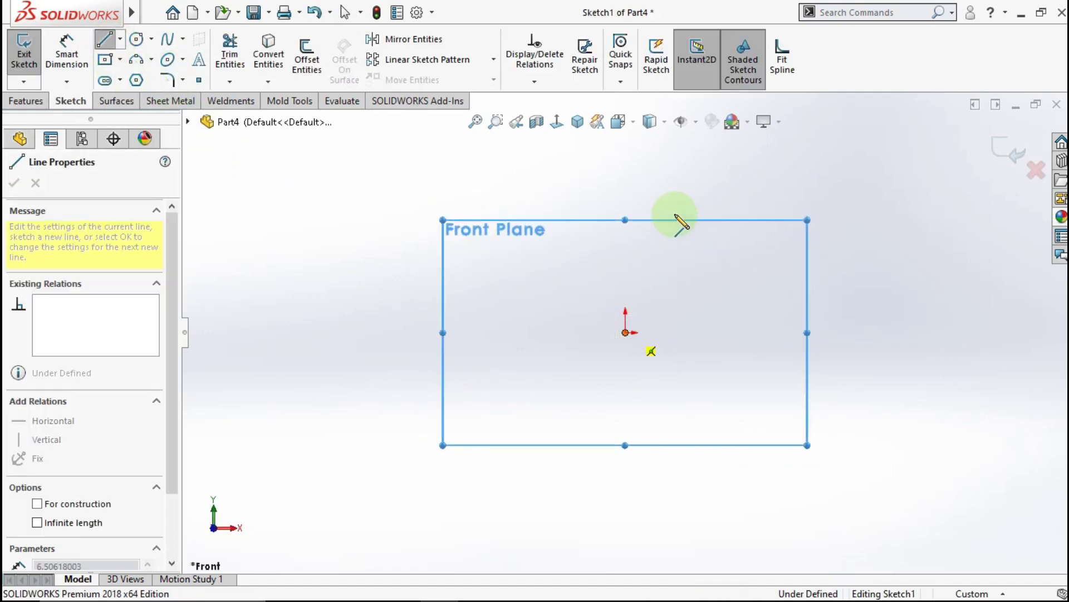
click(626, 161)
key(Escape)
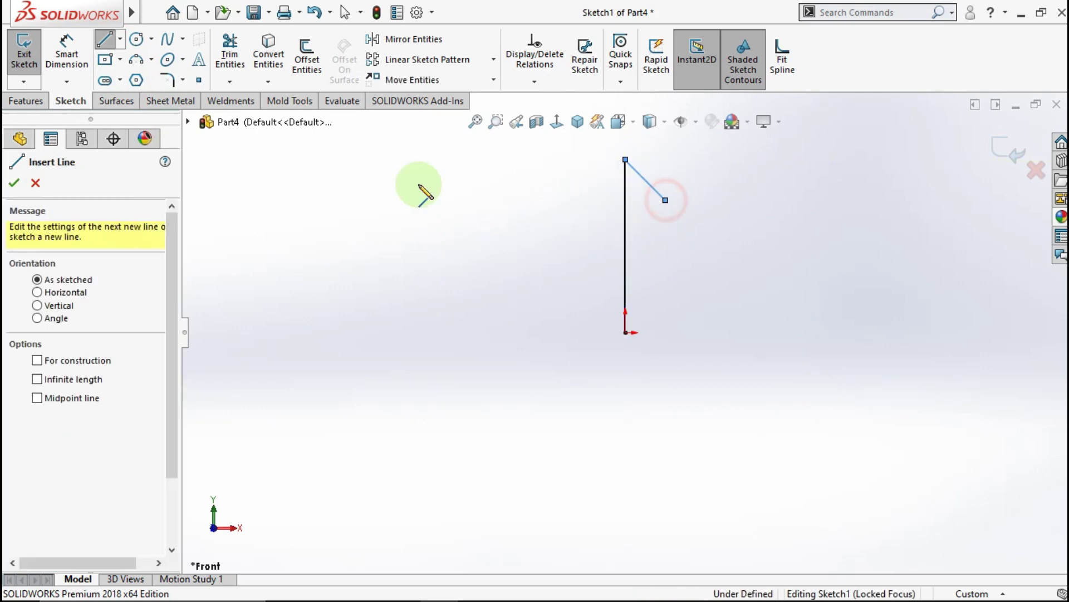
Dimension the vertical line to 41 mm and close Sketch1
click(71, 63)
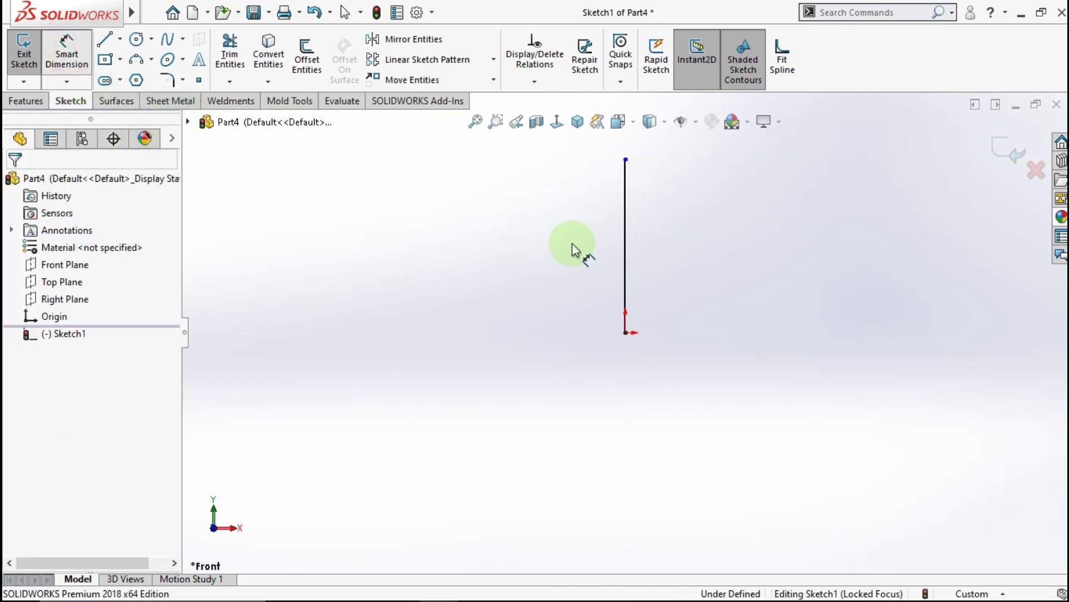
click(625, 216)
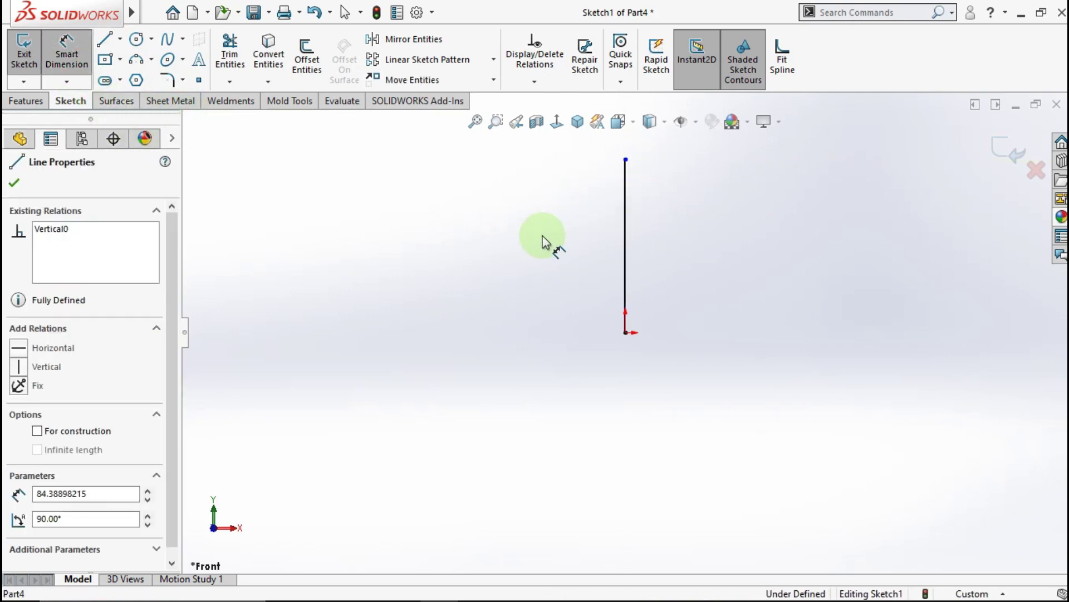
click(586, 243)
text(41)
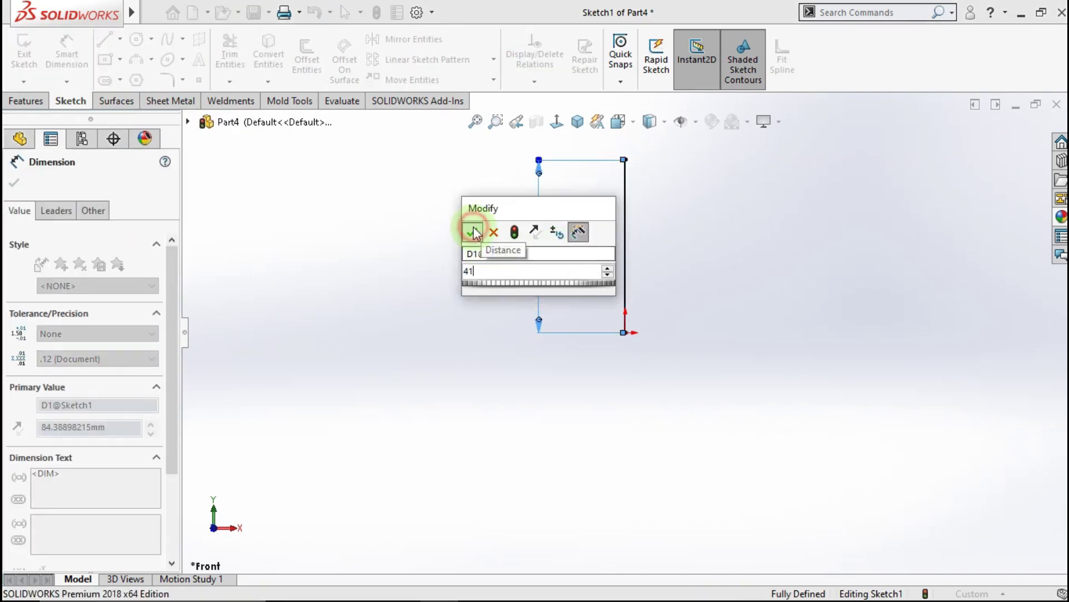
click(474, 233)
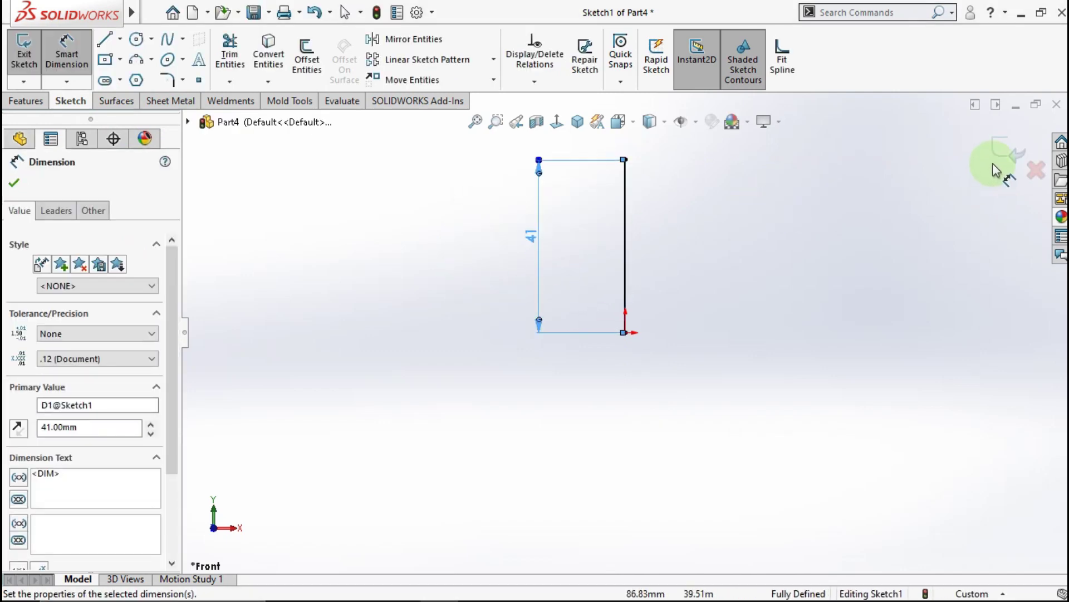
click(1001, 150)
key(ctrl+b)
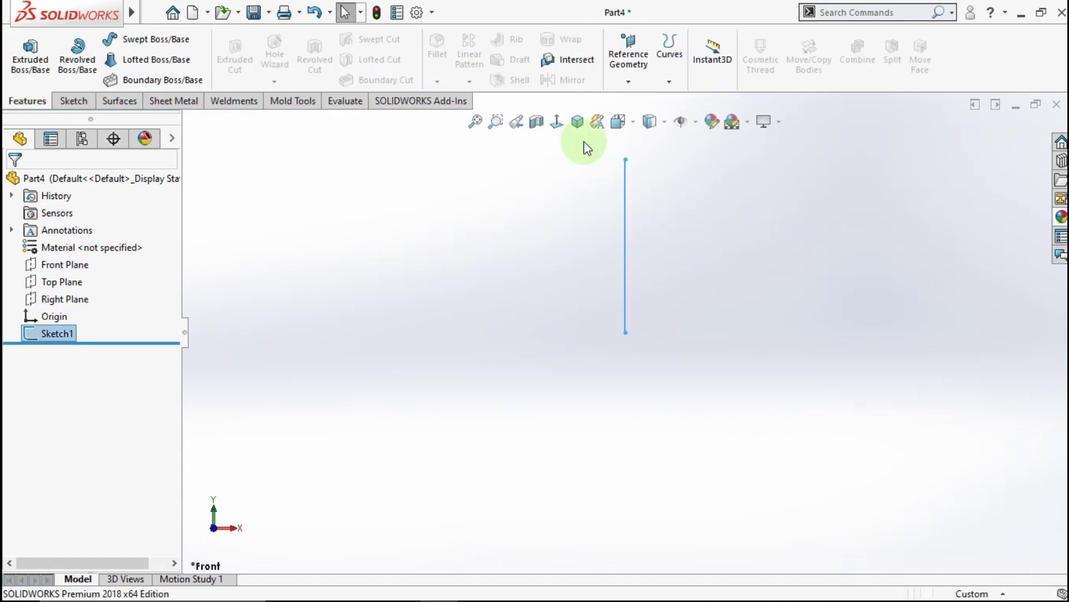
Start a new Front Plane sketch with a small circle right of the line
click(72, 265)
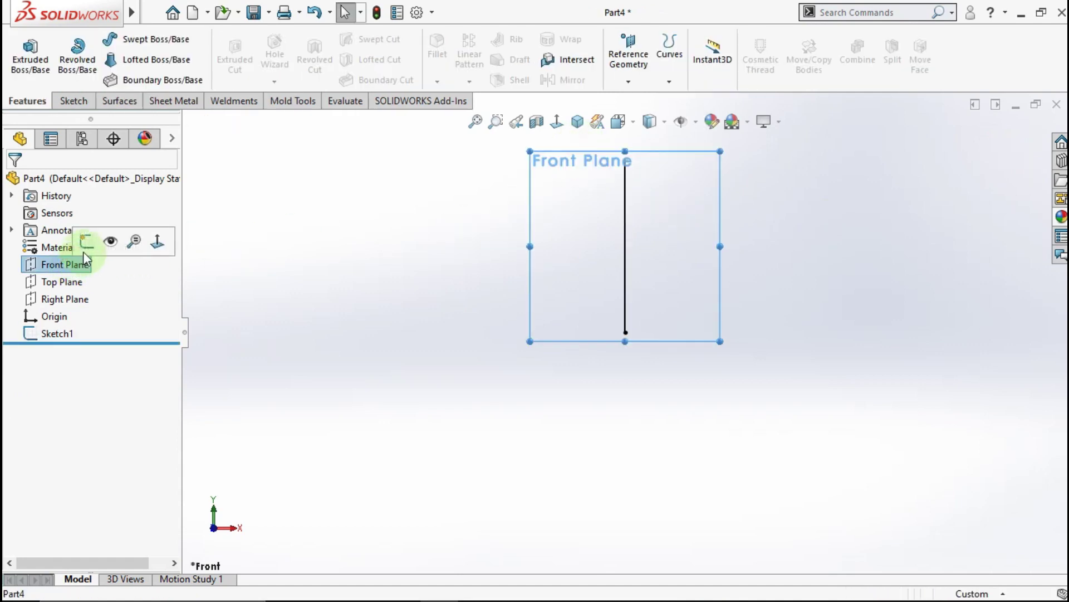
click(85, 241)
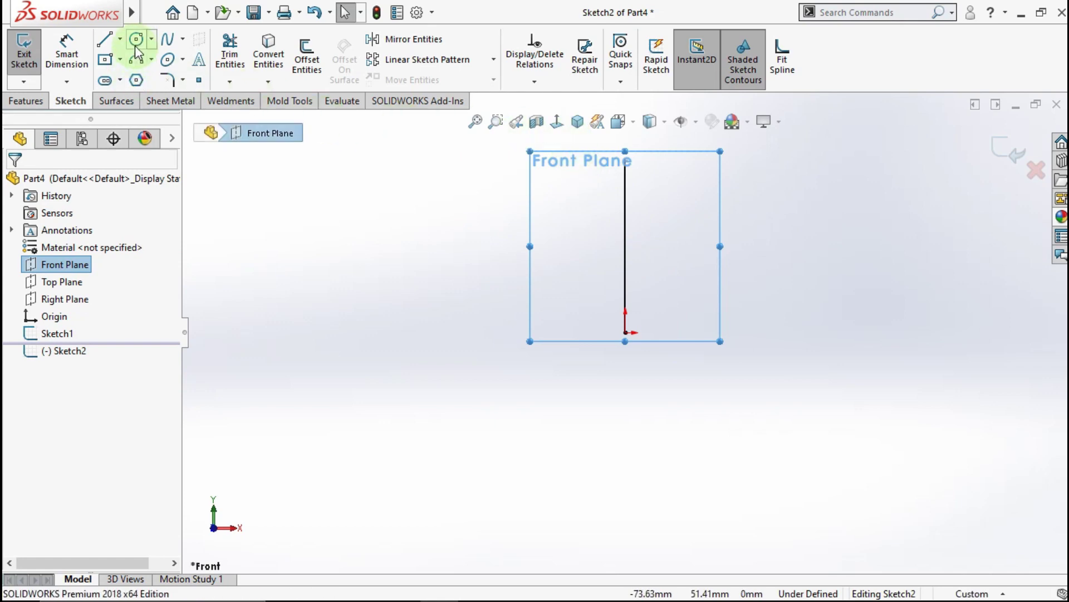
scroll(670, 325, down, 2)
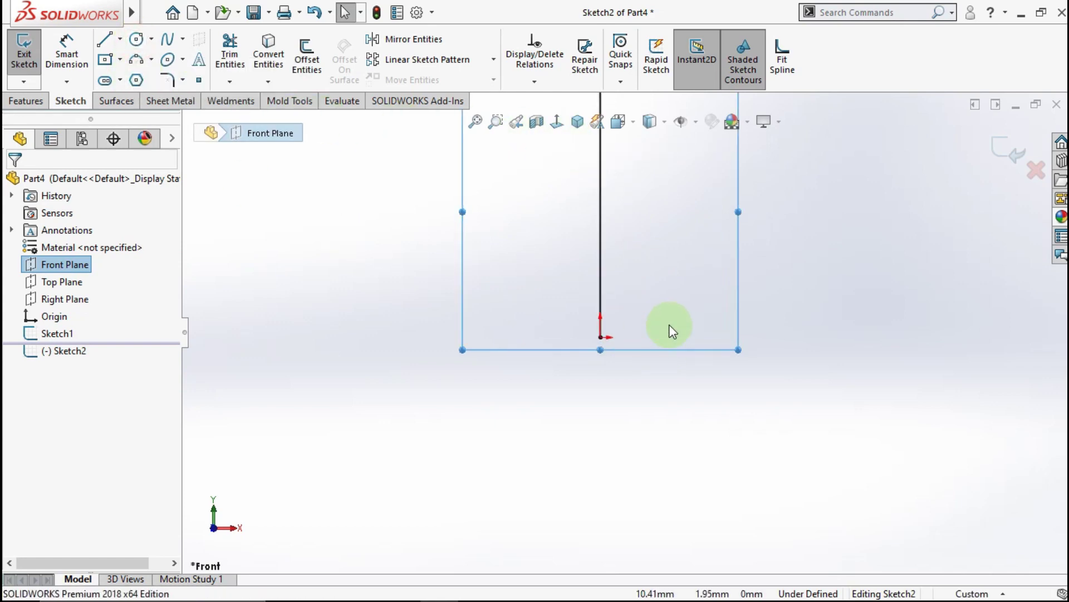
click(134, 41)
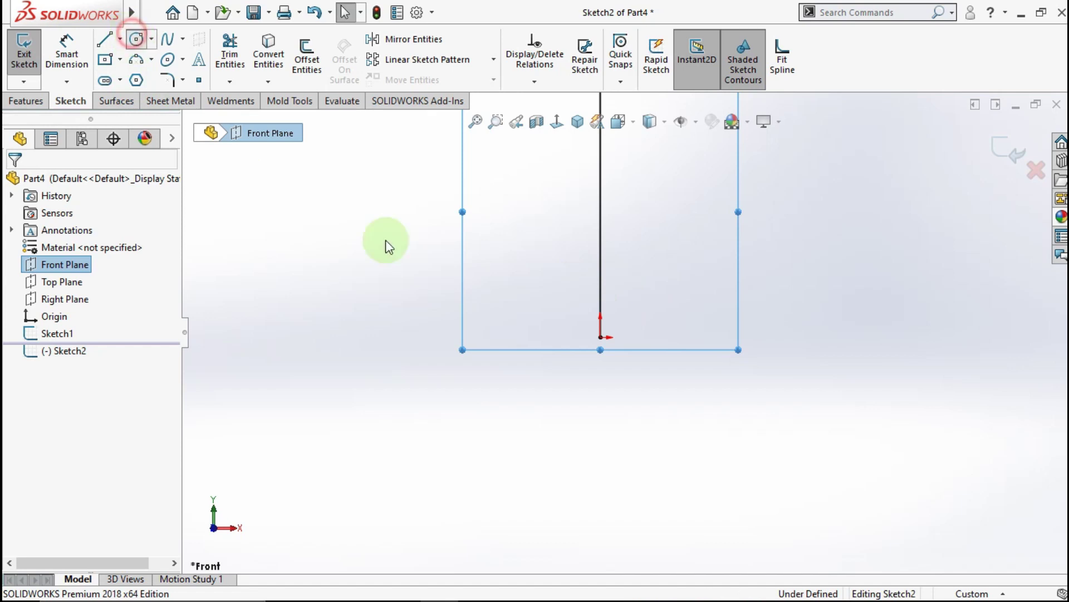
click(689, 319)
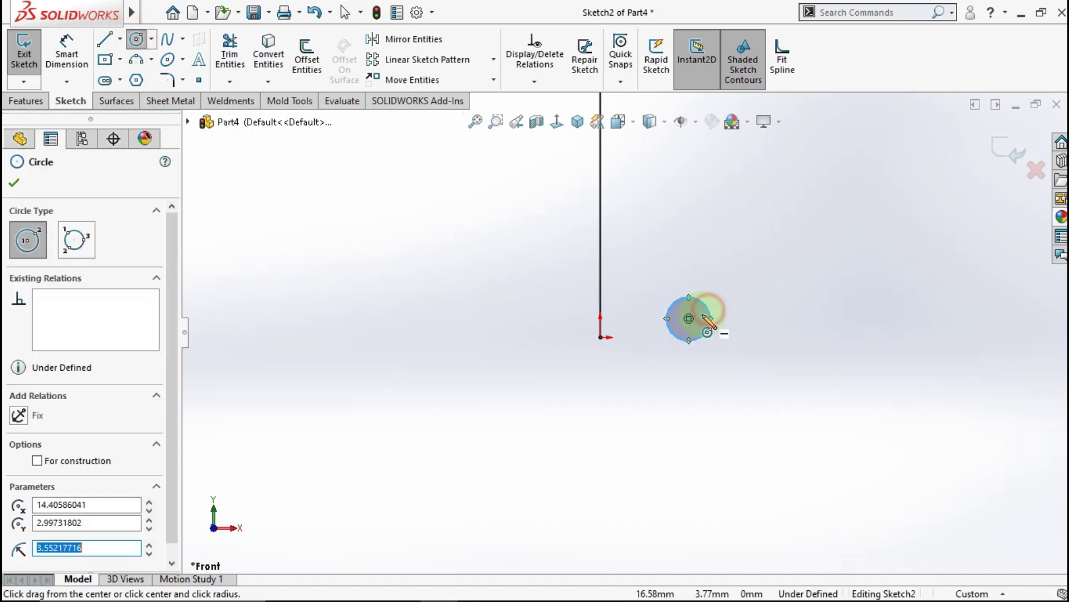
Make the circle tangent to a temporary horizontal centerline from the origin, then delete it
scroll(719, 311, down, 2)
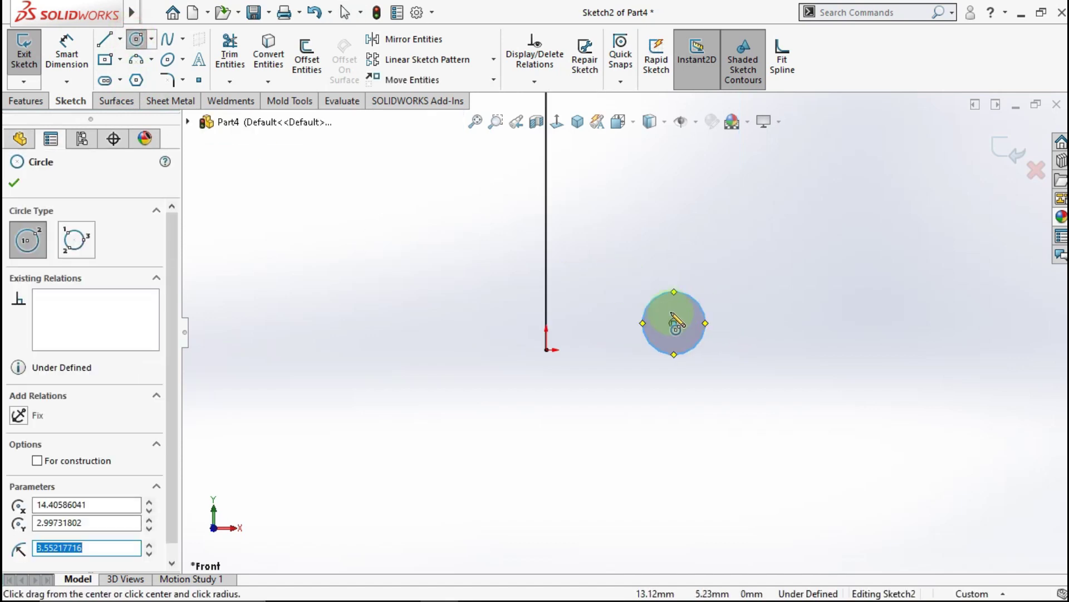
click(119, 38)
click(143, 78)
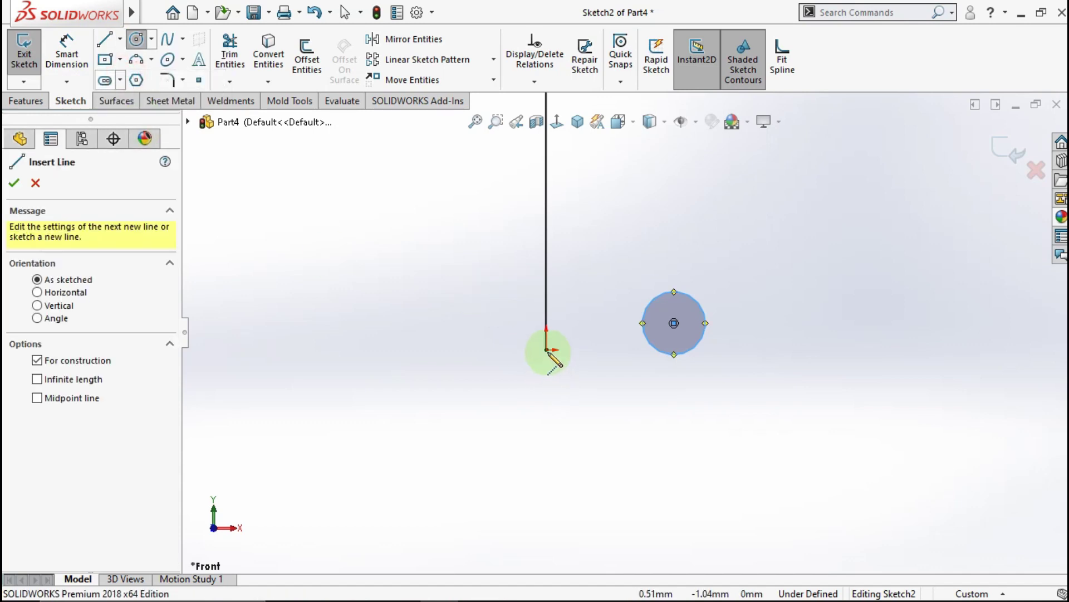
click(546, 350)
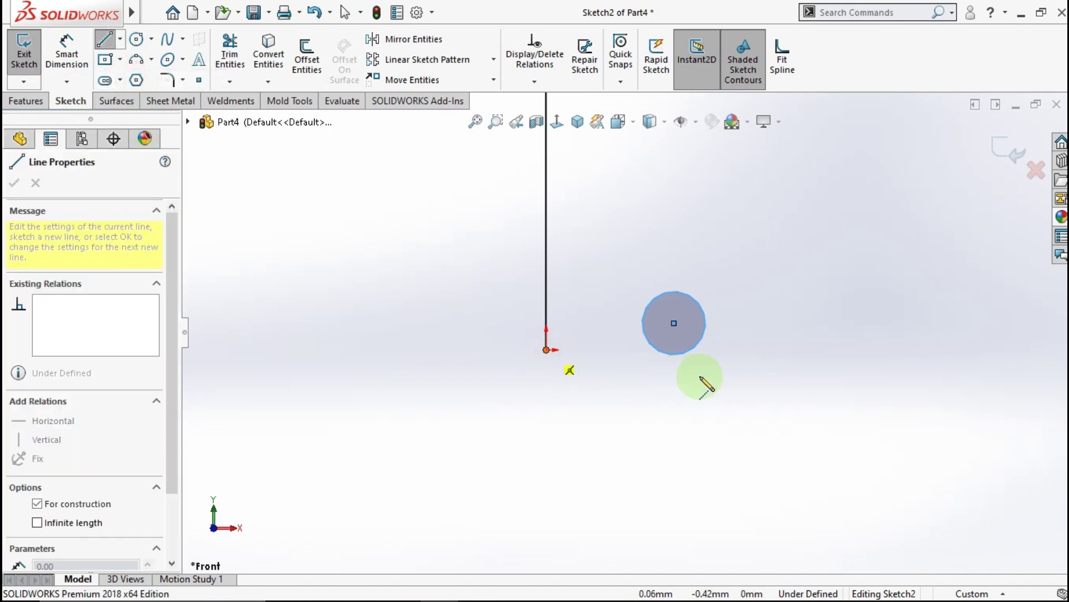
double_click(736, 349)
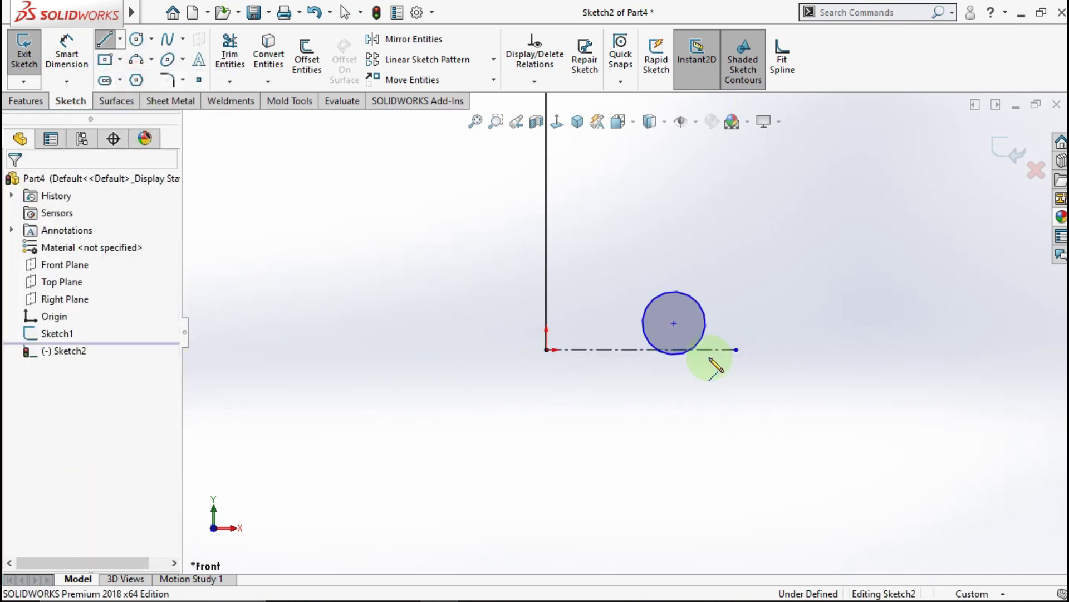
click(676, 359)
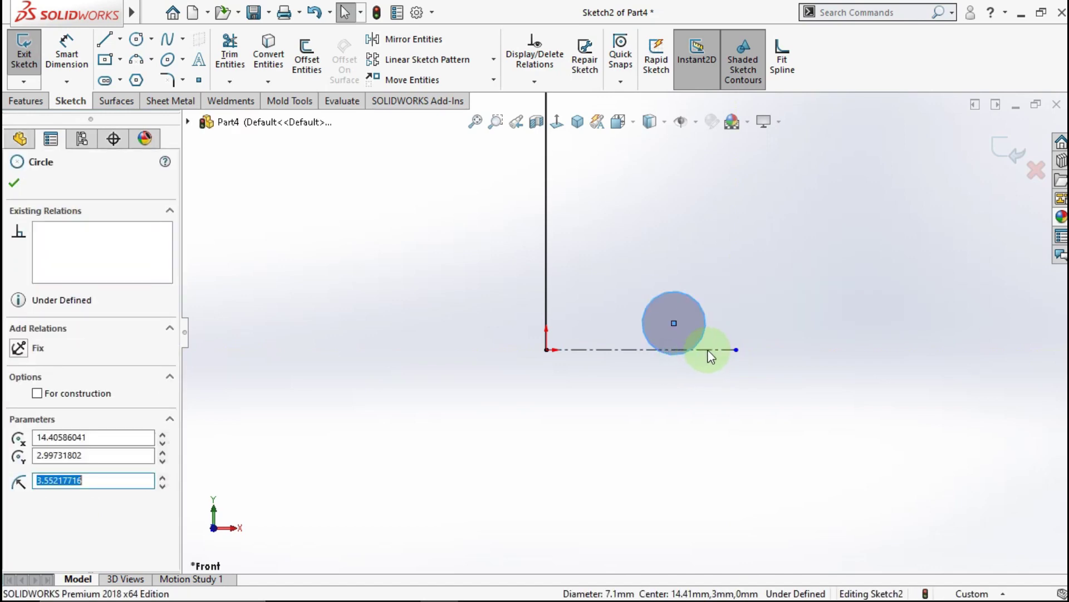
ctrl+click(708, 349)
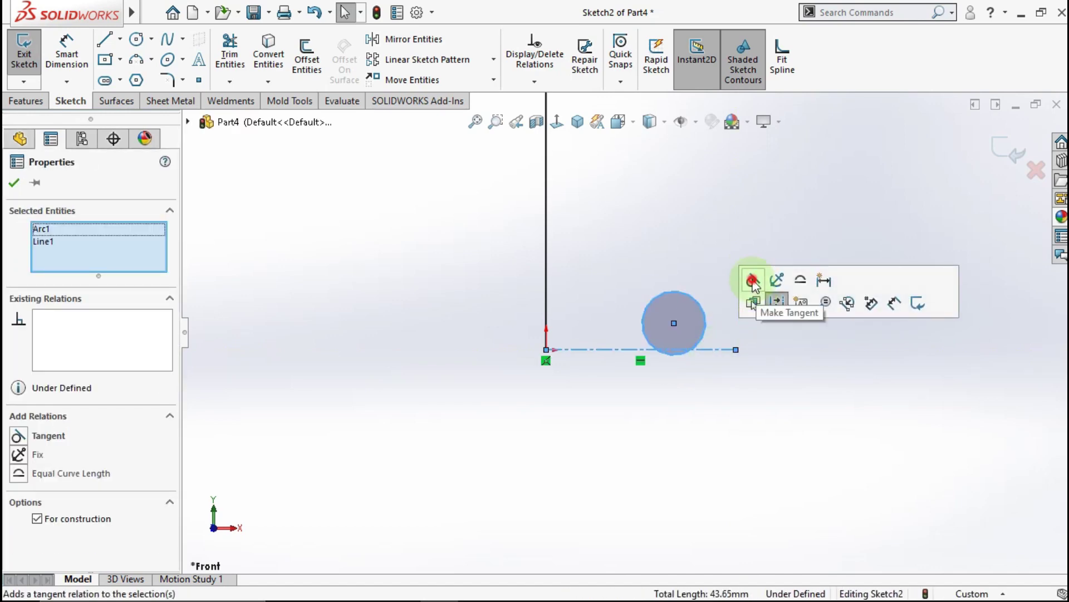
click(753, 277)
key(Escape)
click(619, 350)
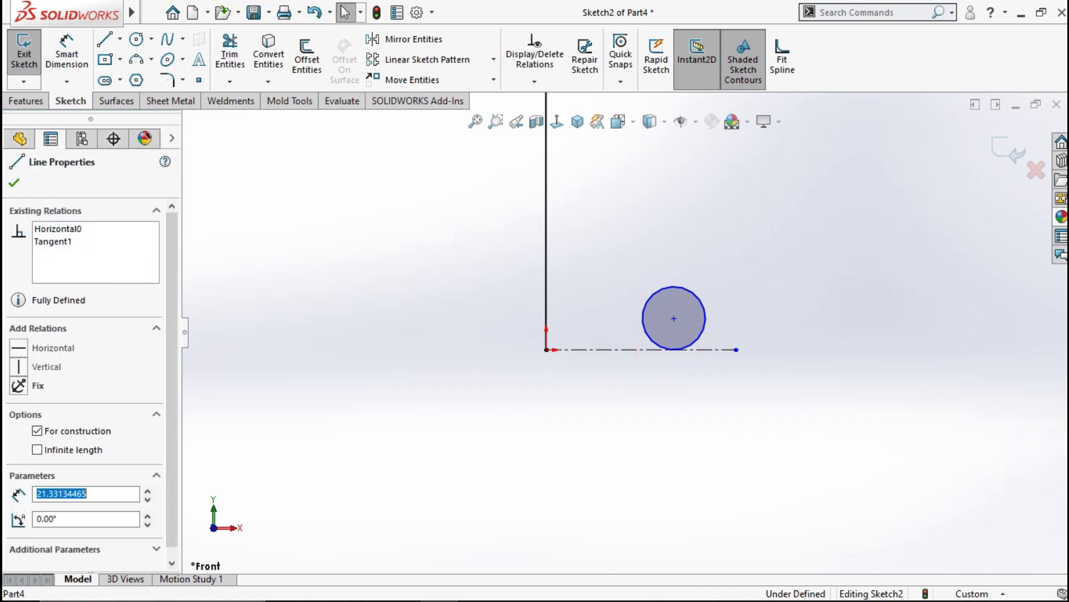
key(Delete)
click(66, 52)
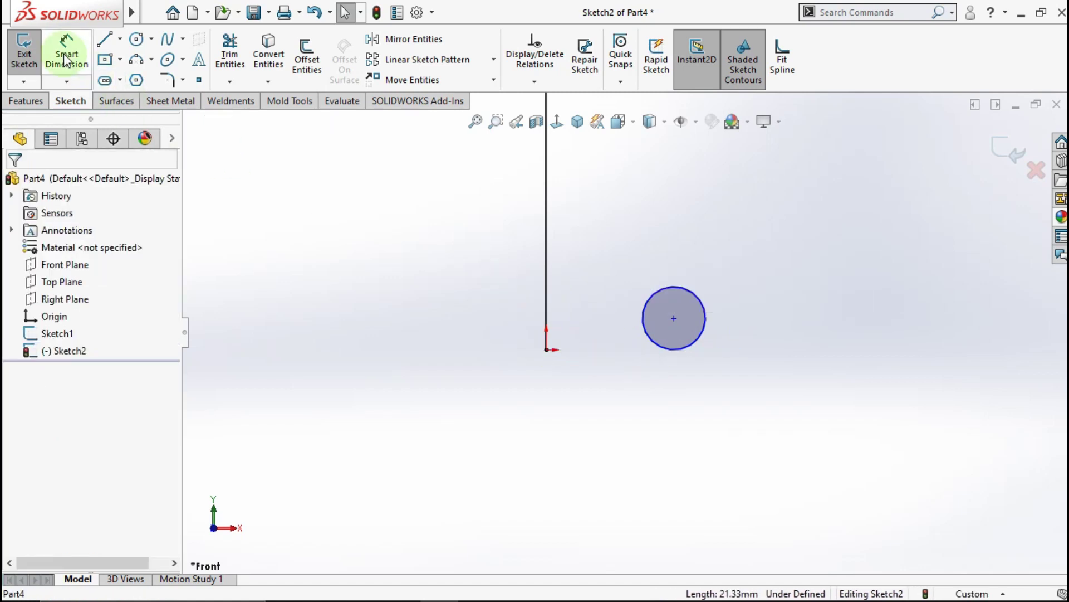
Dimension the circle 8 mm from the vertical line with a 2 mm diameter
click(545, 259)
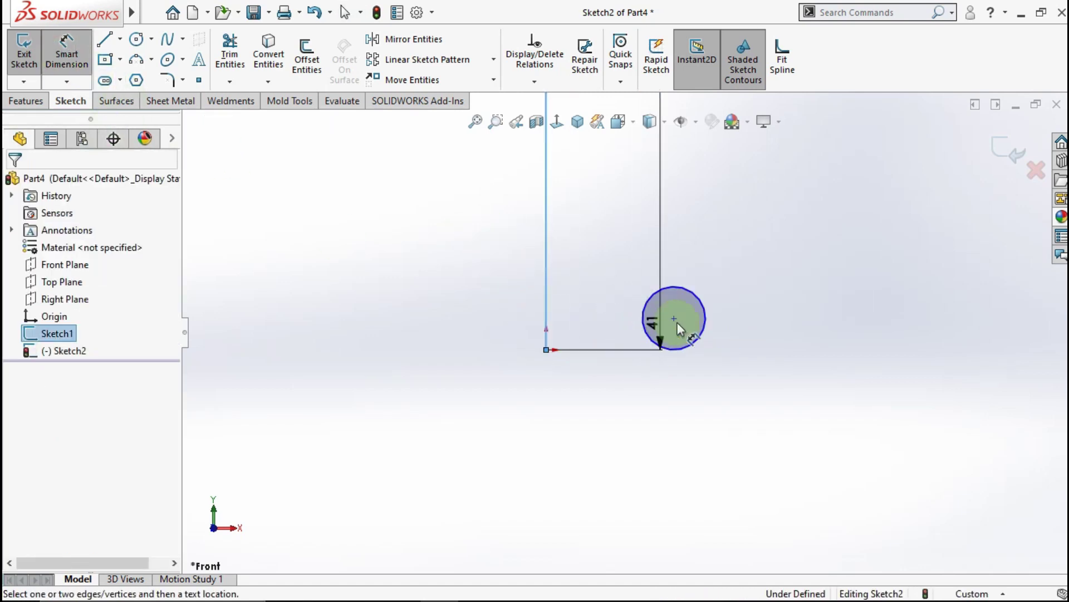
click(674, 318)
click(616, 419)
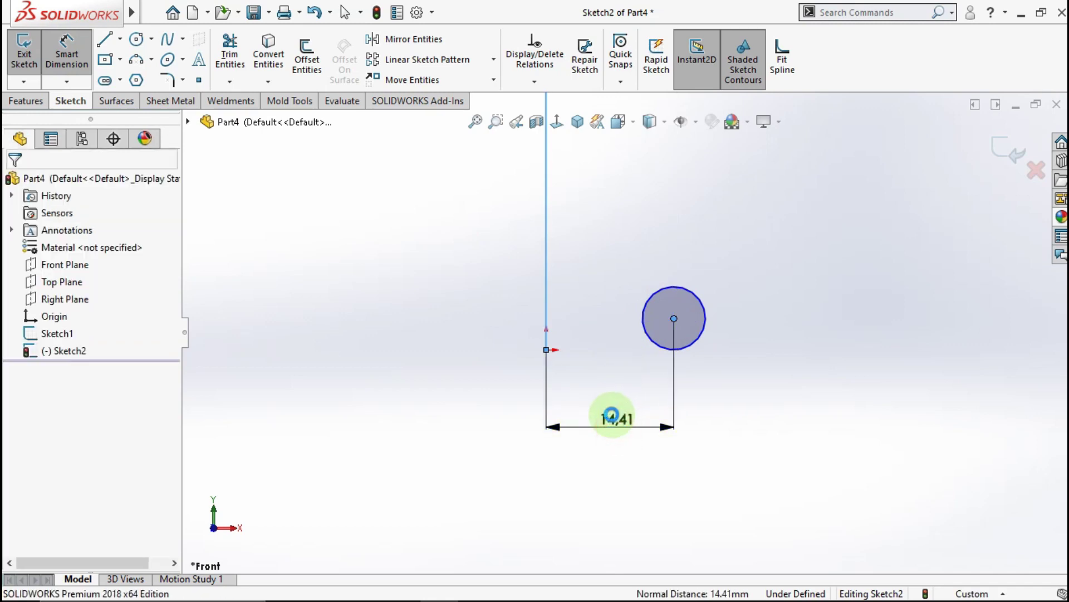
text(8)
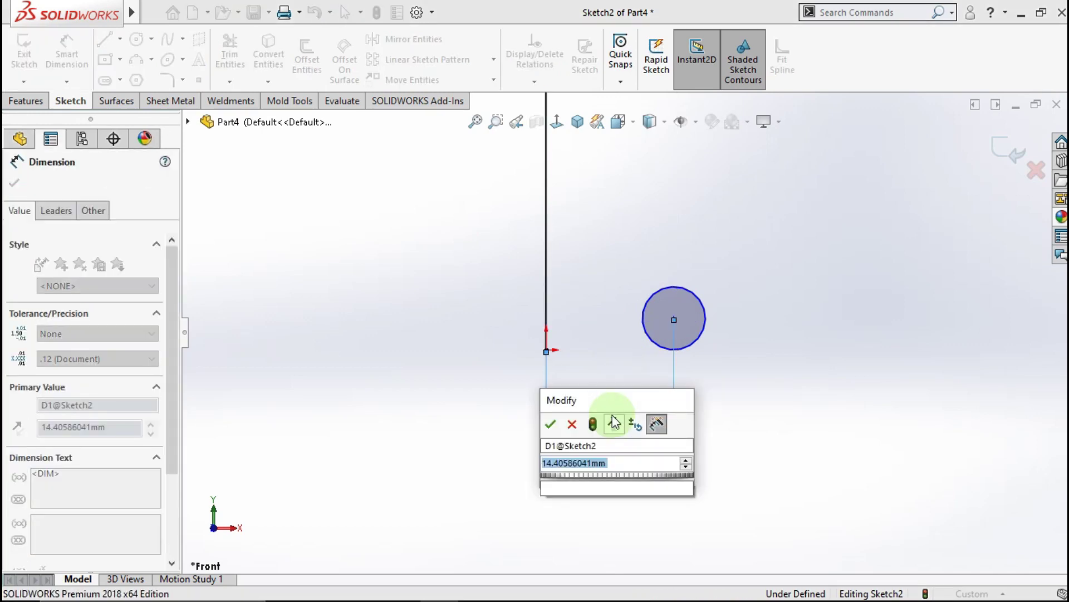
click(550, 424)
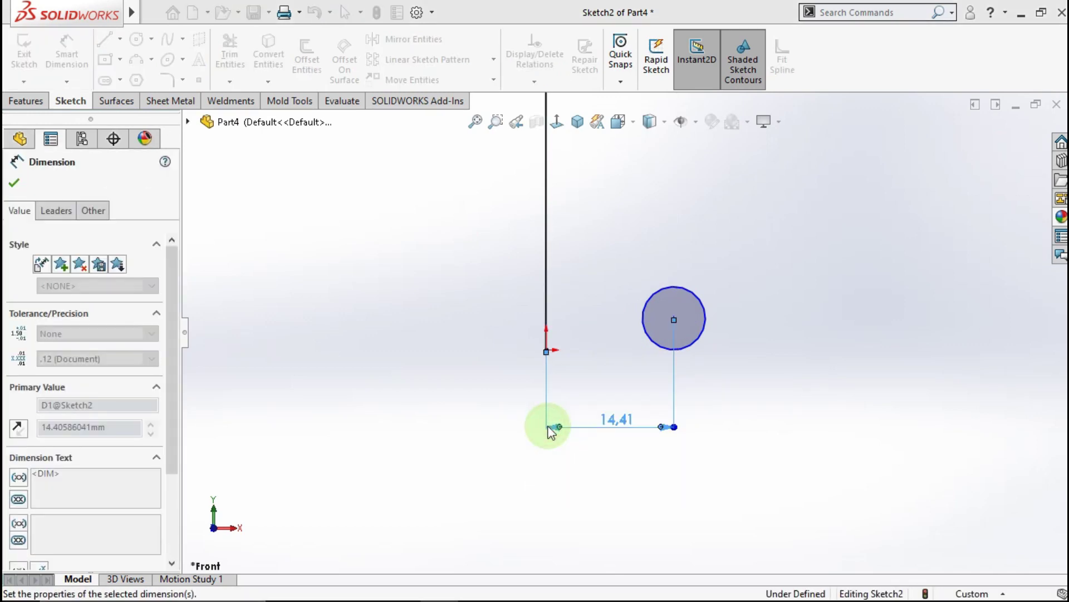
click(644, 304)
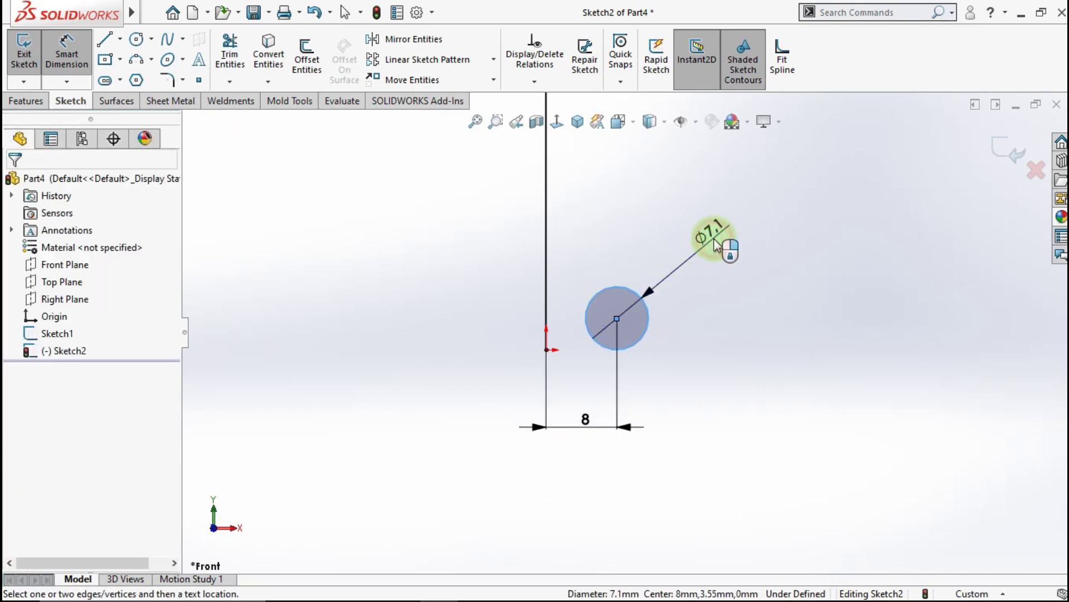
click(715, 257)
click(653, 240)
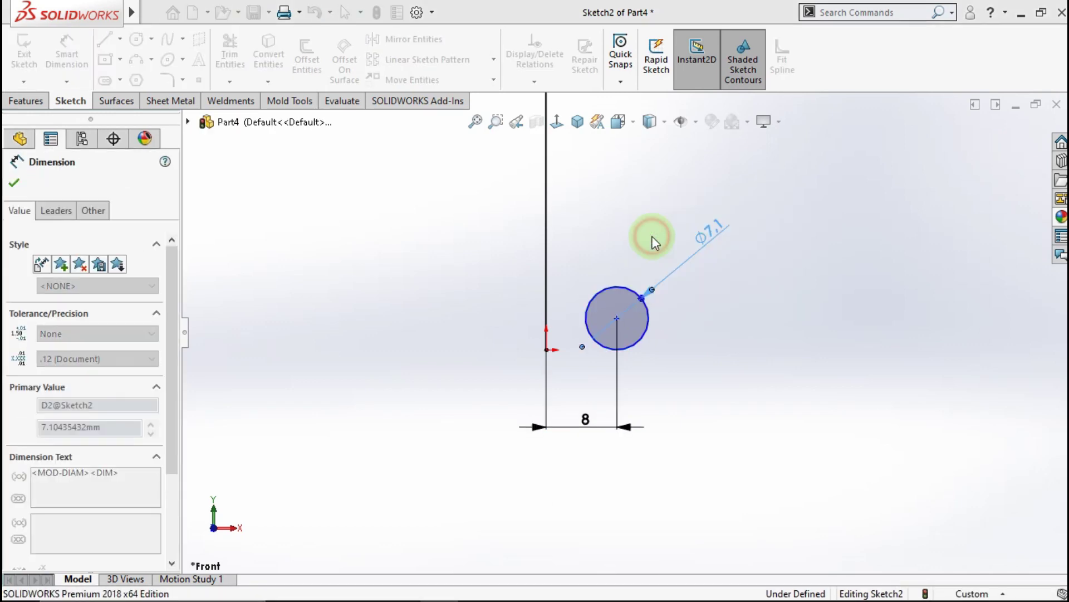
click(719, 337)
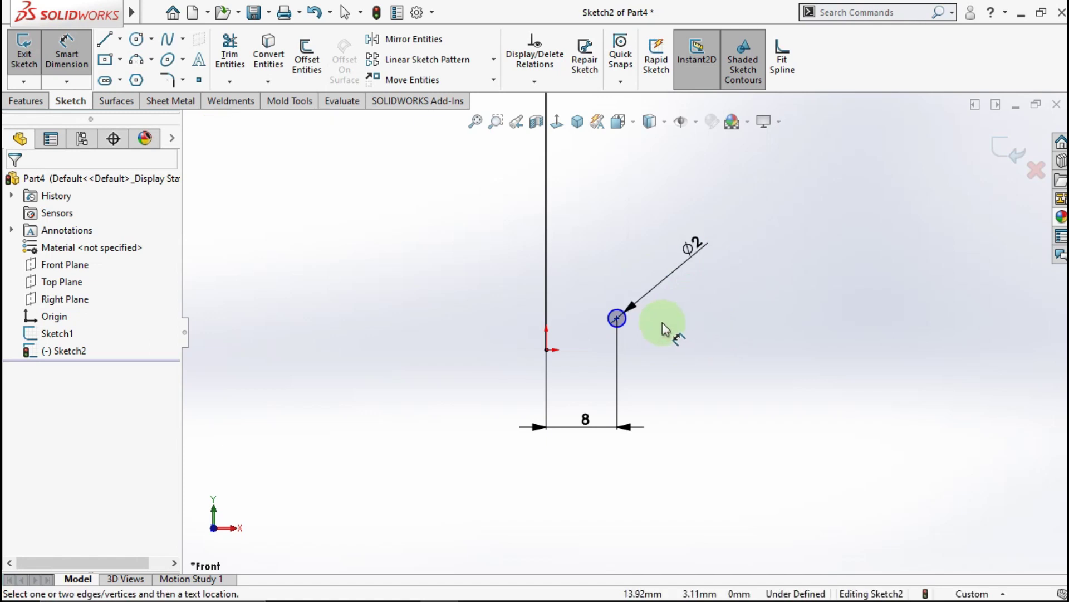
Re-tangent the circle to a temporary horizontal centerline, delete it, and exit Sketch2
scroll(641, 328, down, 2)
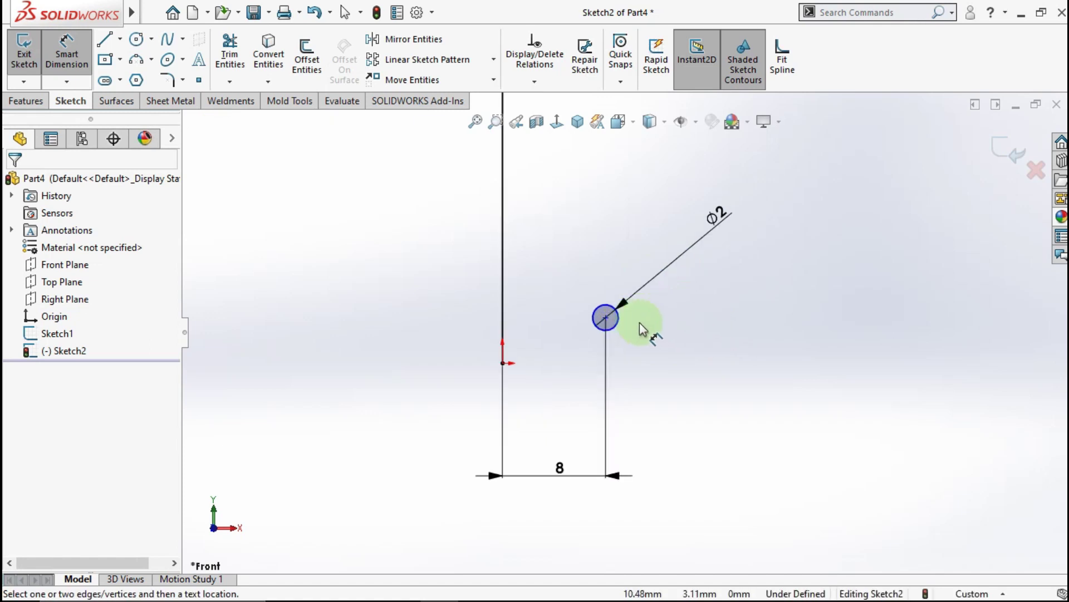
click(120, 39)
click(134, 78)
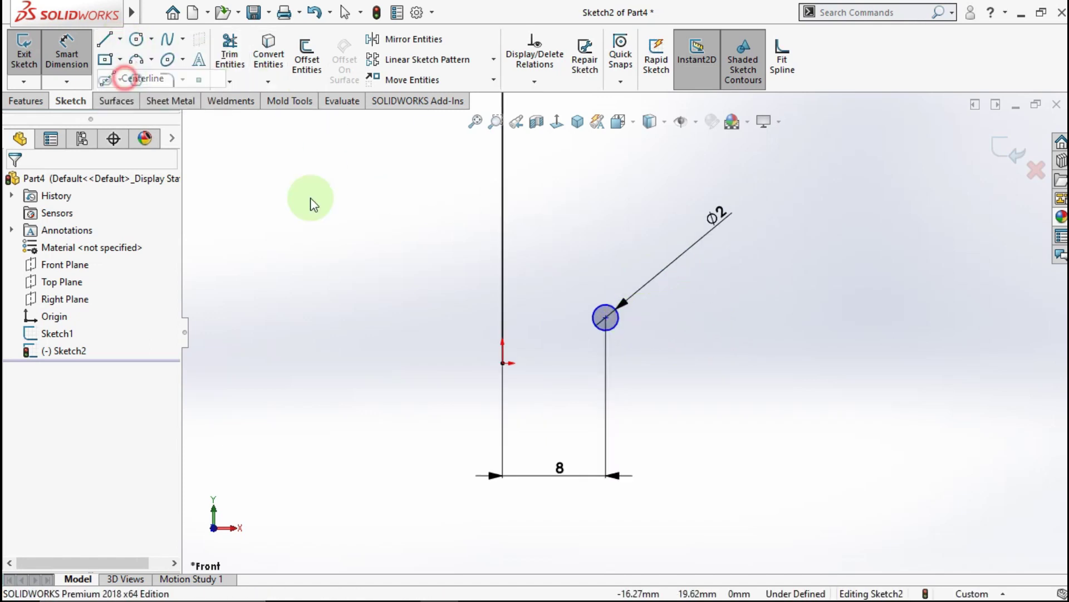
click(503, 363)
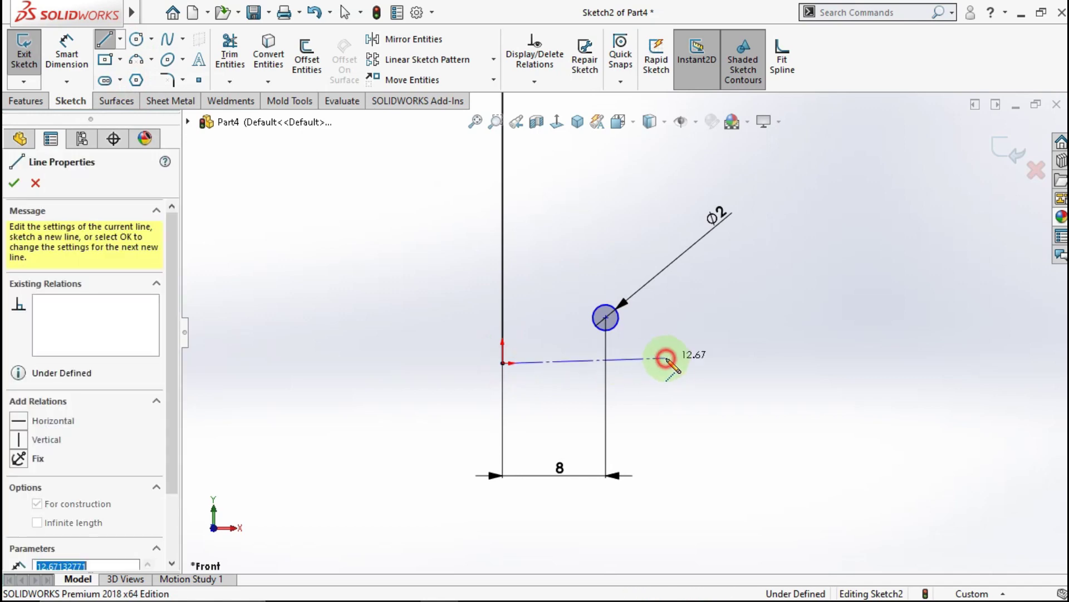
right_click(718, 323)
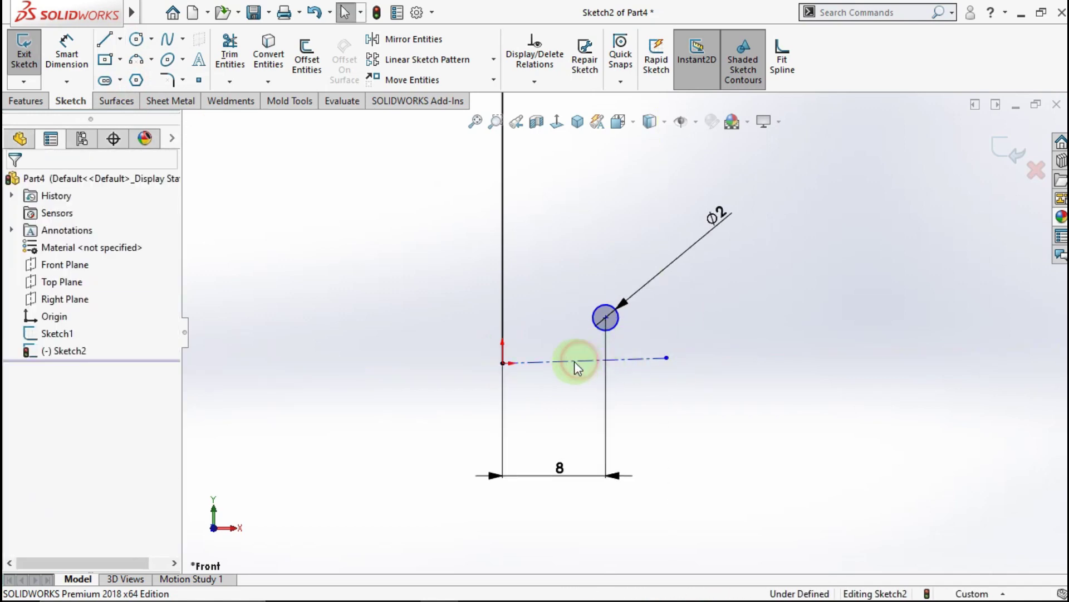
click(576, 363)
click(631, 291)
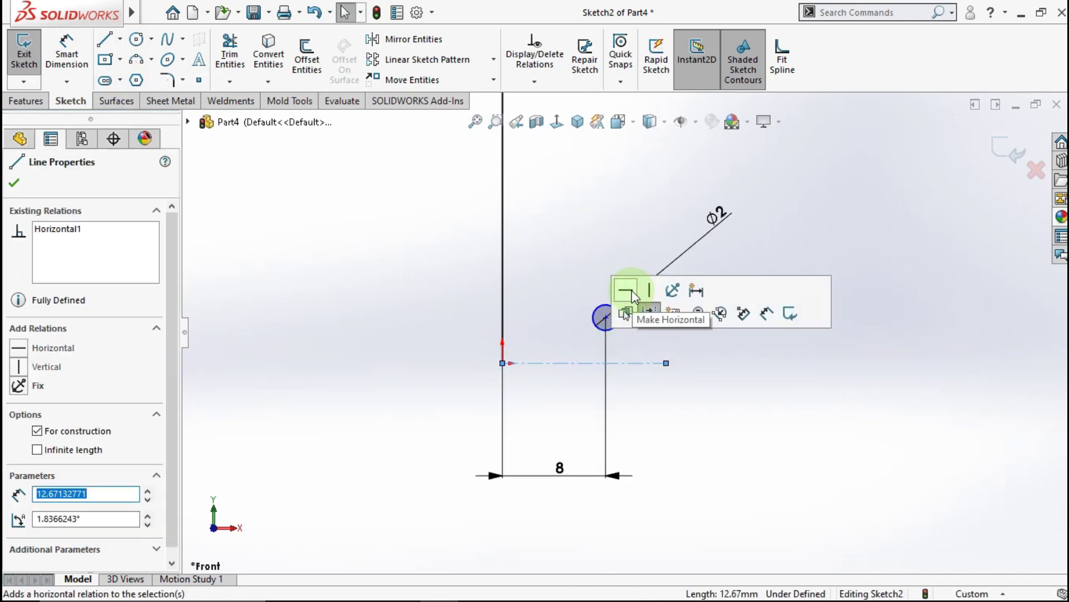
click(616, 332)
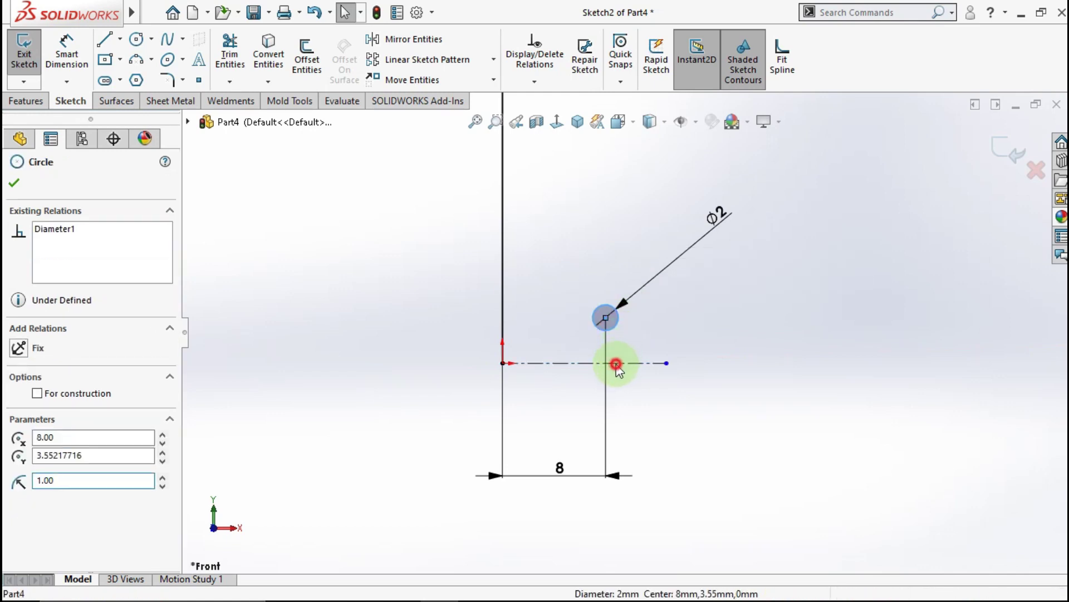
ctrl+click(616, 363)
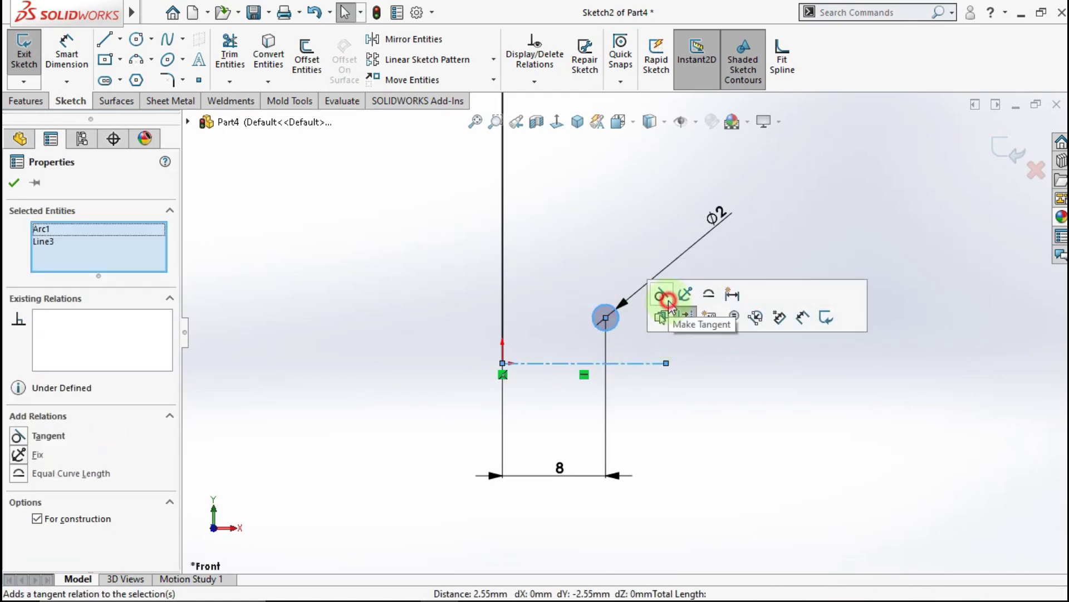
click(662, 294)
click(574, 302)
click(565, 363)
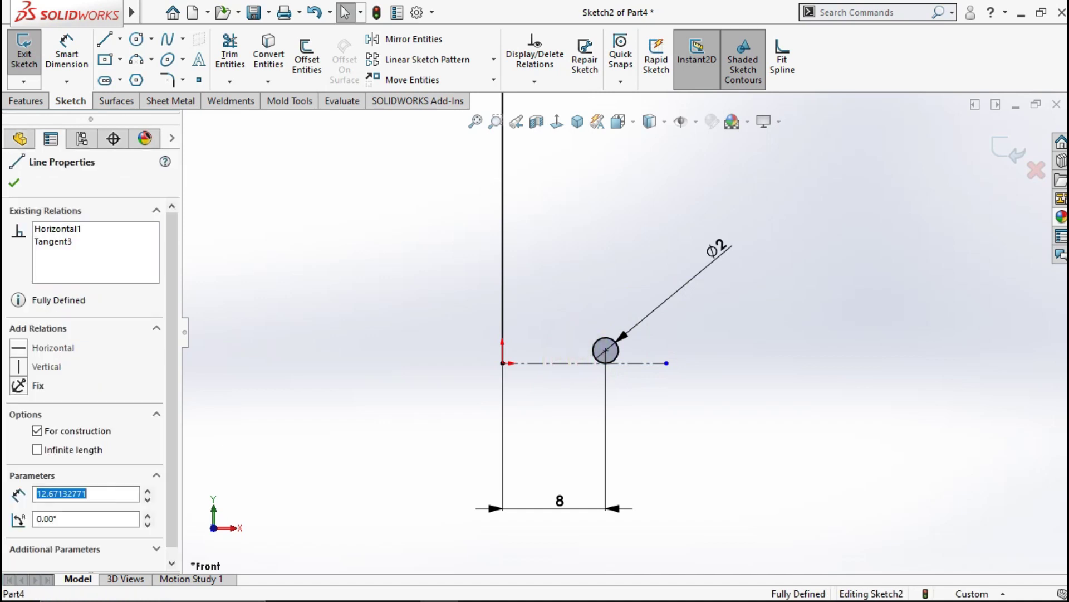
key(Delete)
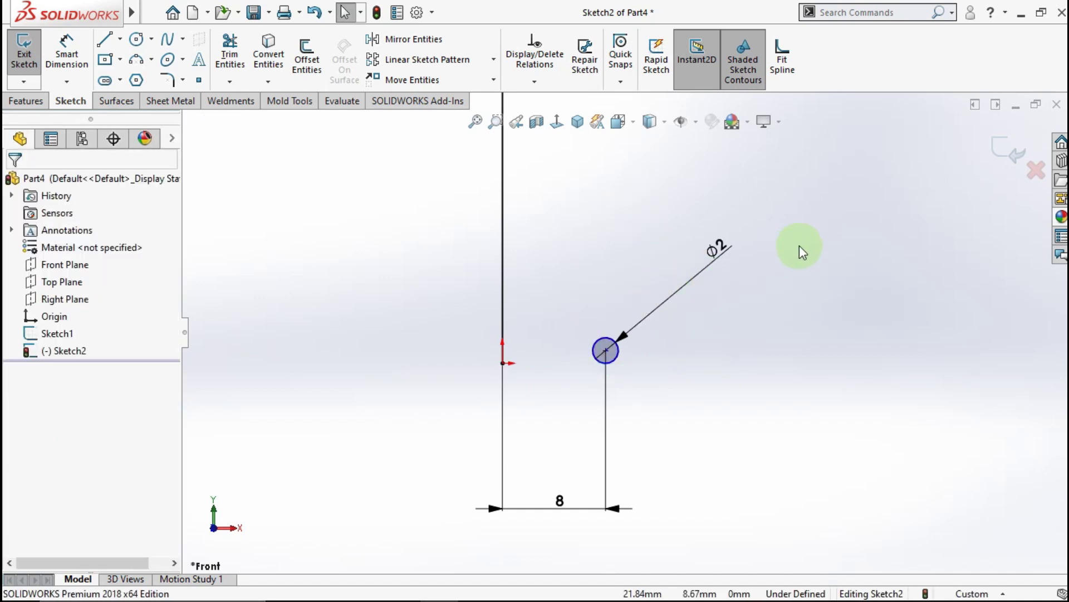
click(1009, 151)
Start a sweep with the circle sketch as profile and the vertical line as path
click(578, 122)
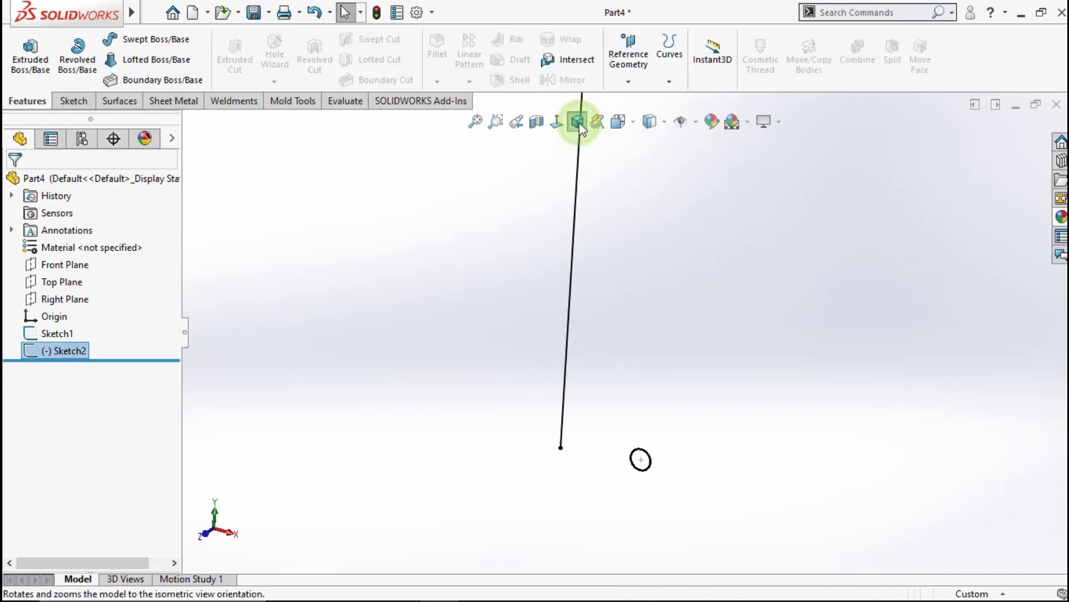
click(510, 266)
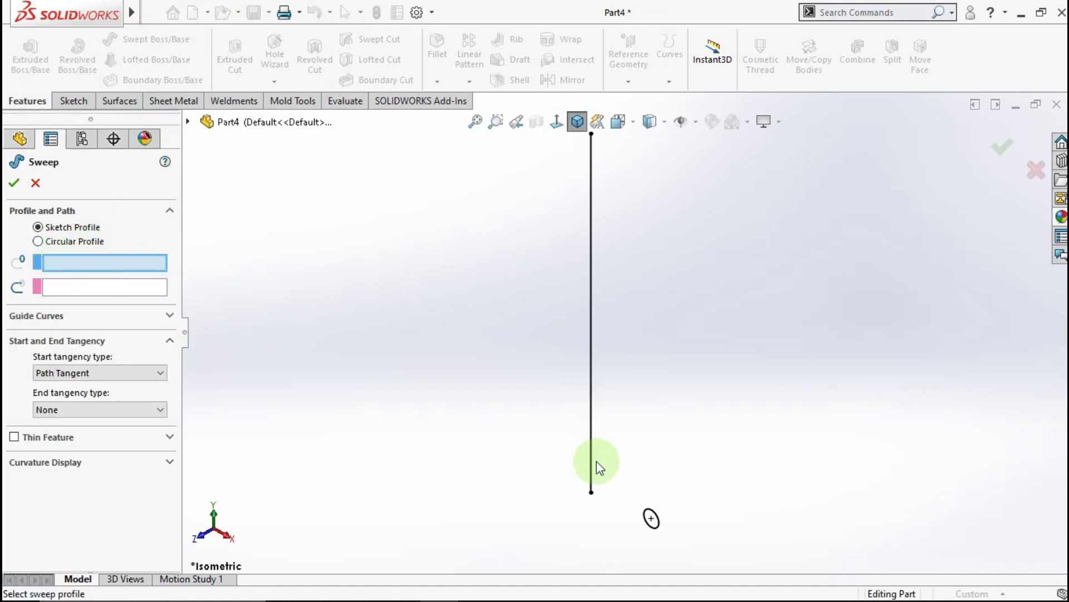
click(655, 521)
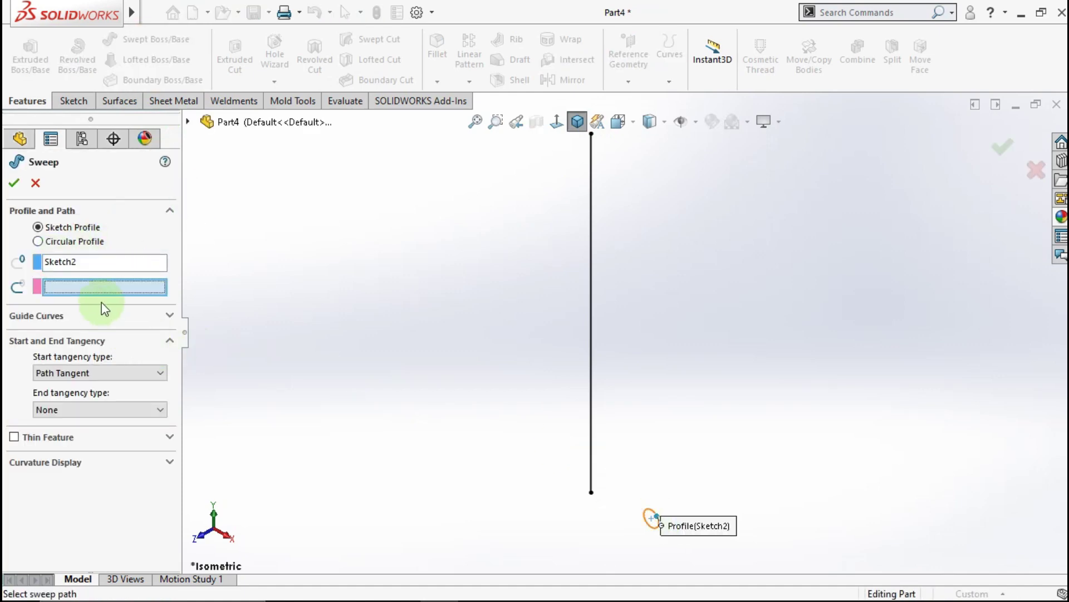
click(591, 256)
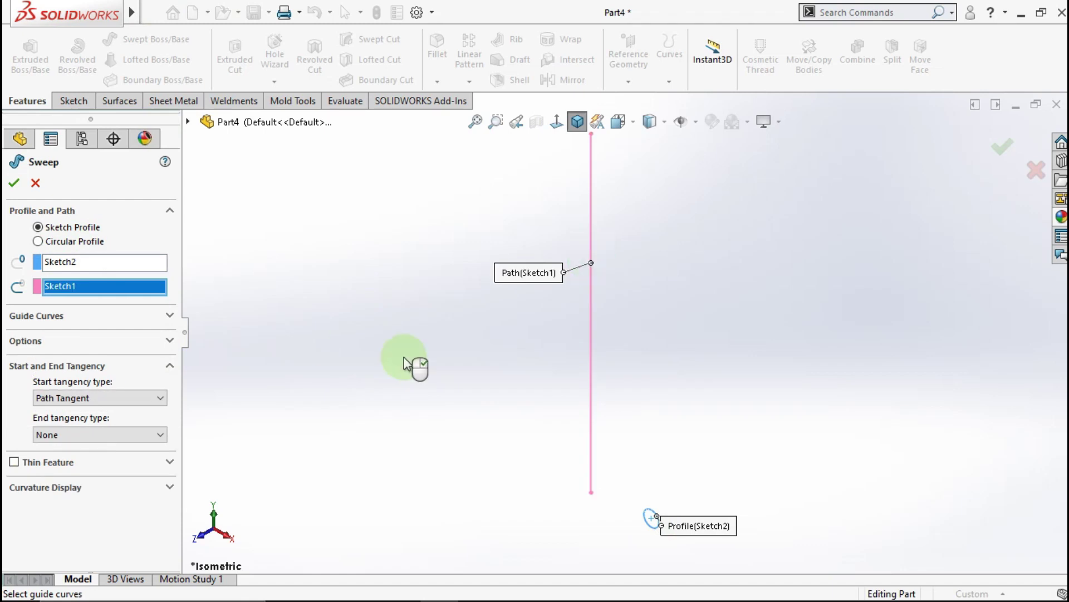
click(81, 395)
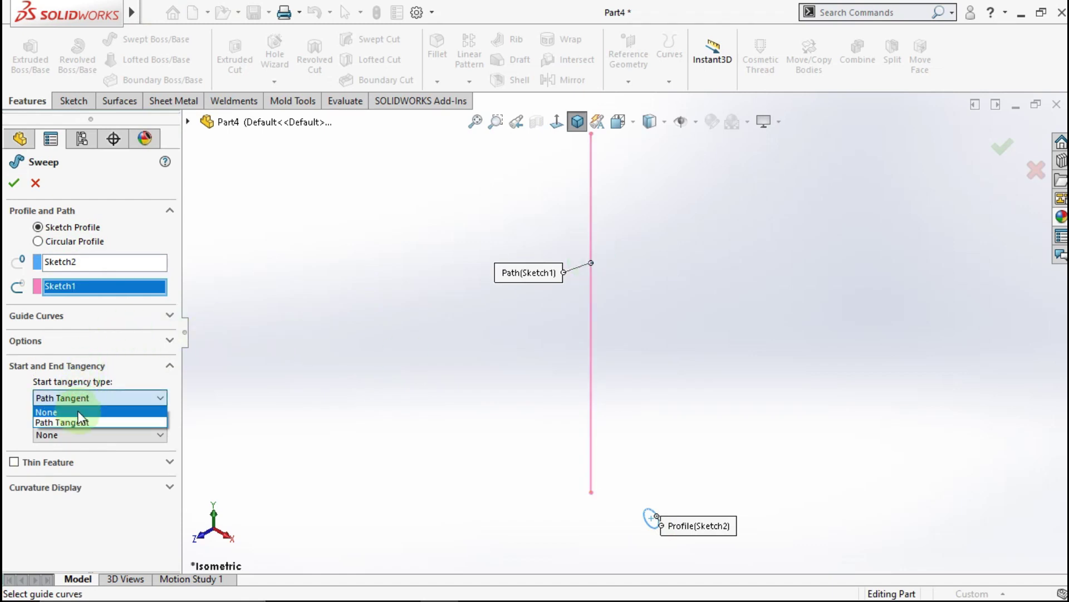
click(77, 422)
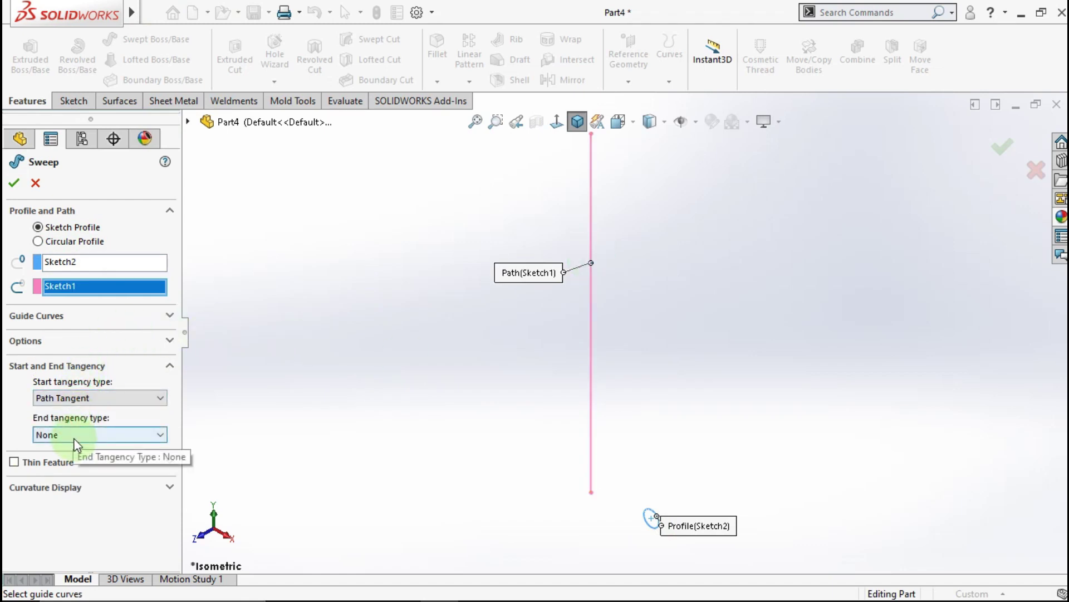
Set the sweep's profile twist to a specified value of 6 revolutions
click(79, 318)
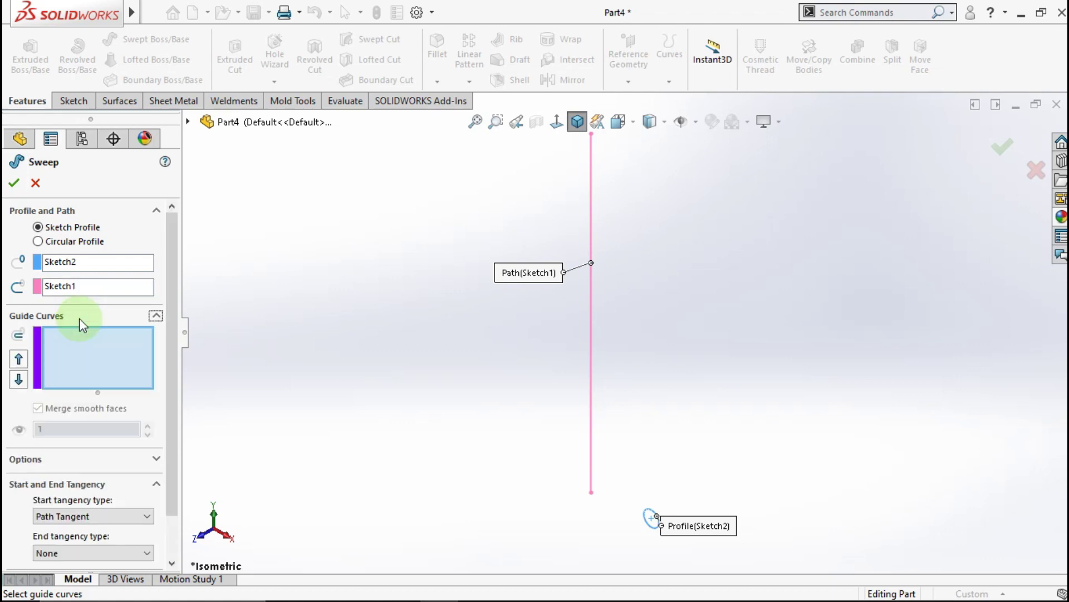
click(82, 317)
click(92, 341)
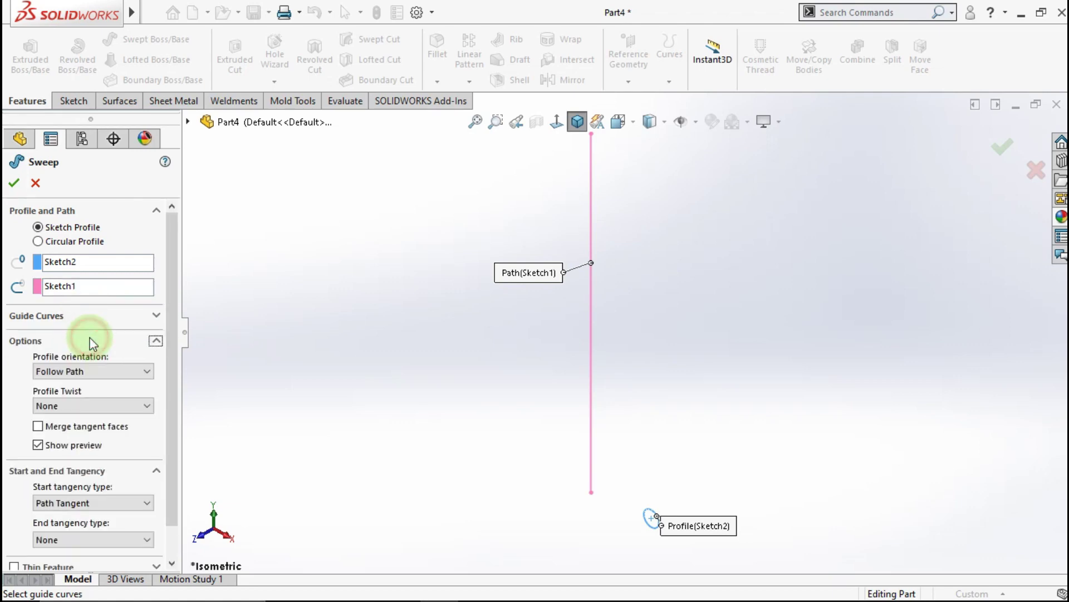
click(84, 407)
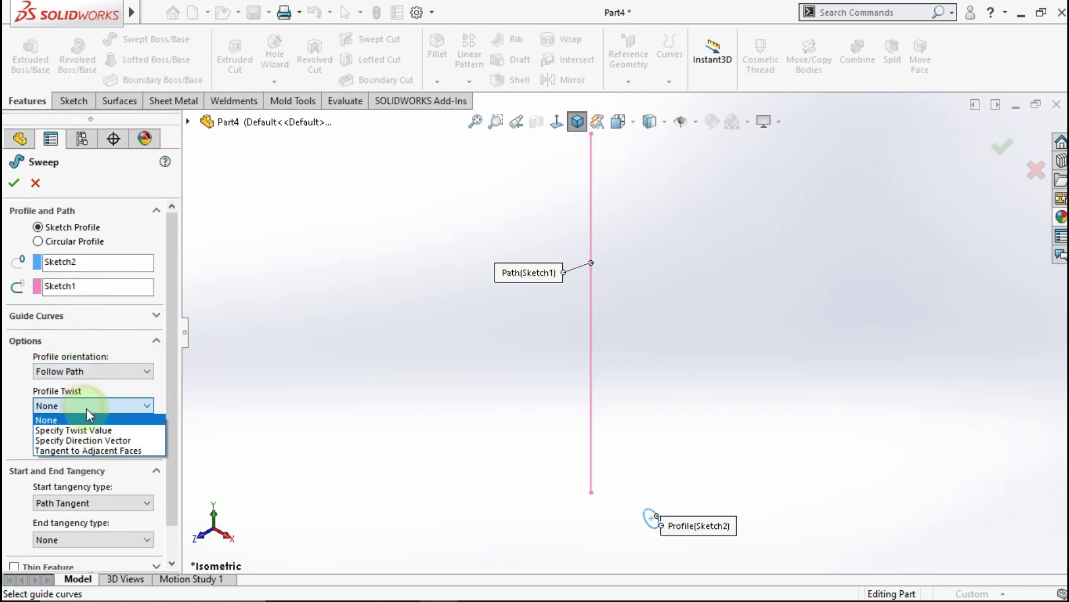
click(83, 431)
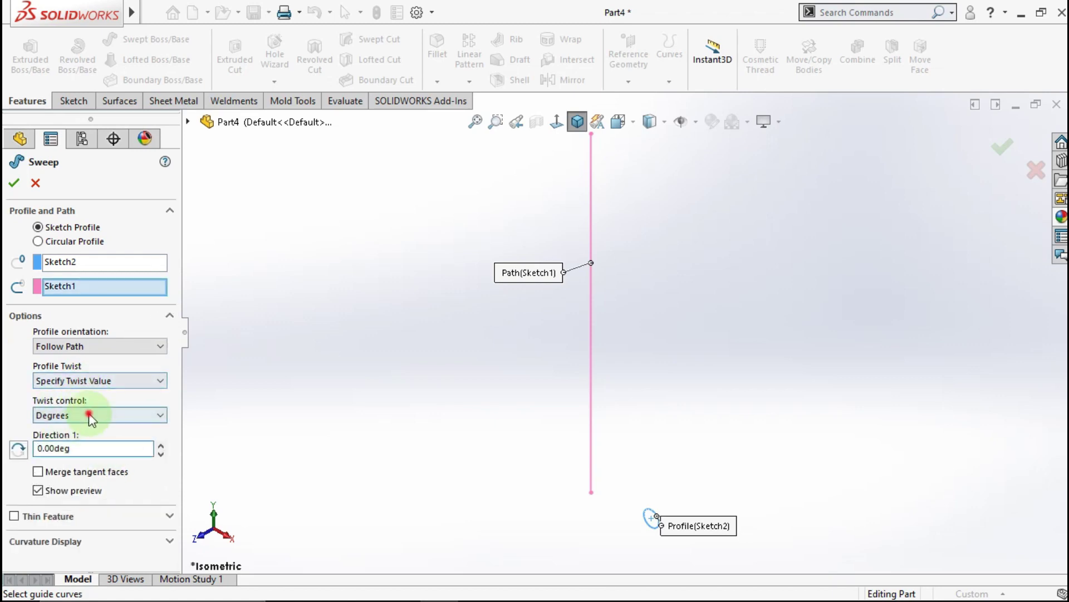
click(88, 413)
click(83, 447)
text(6)
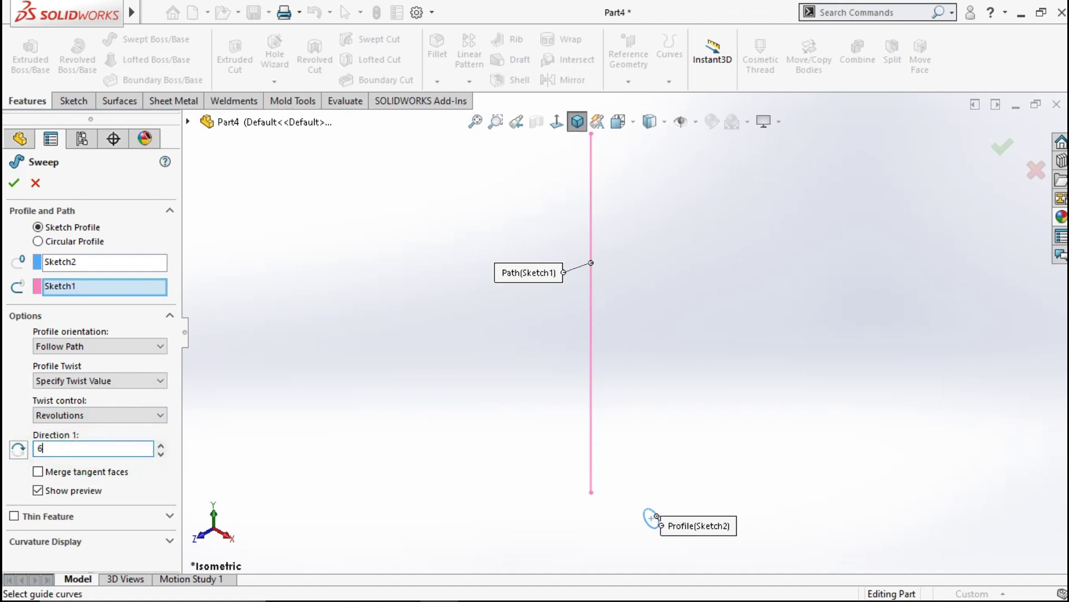
click(255, 401)
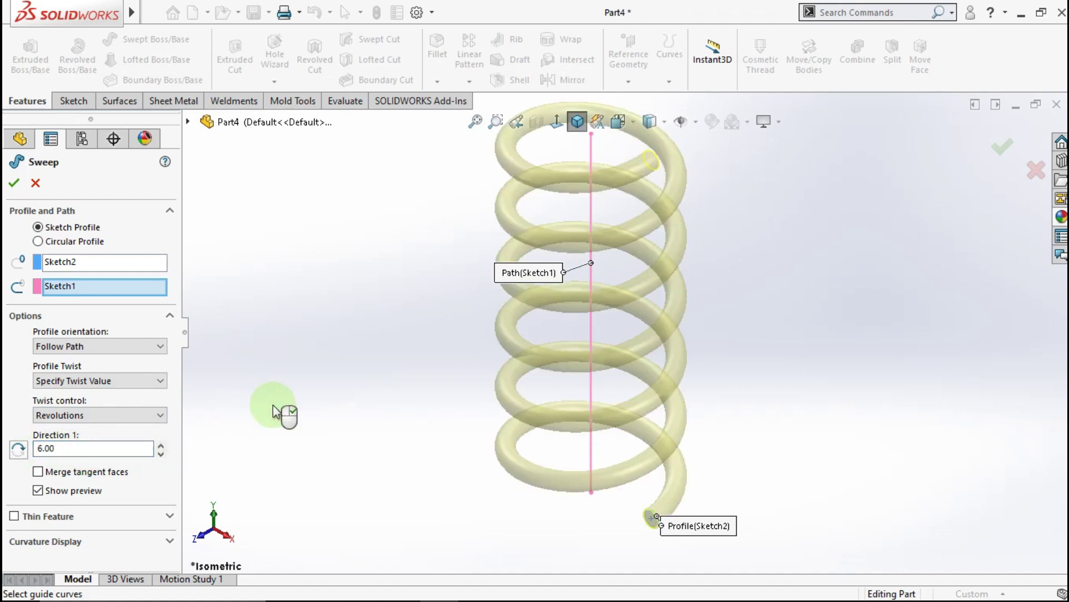
scroll(562, 323, up, 1)
scroll(563, 323, up, 1)
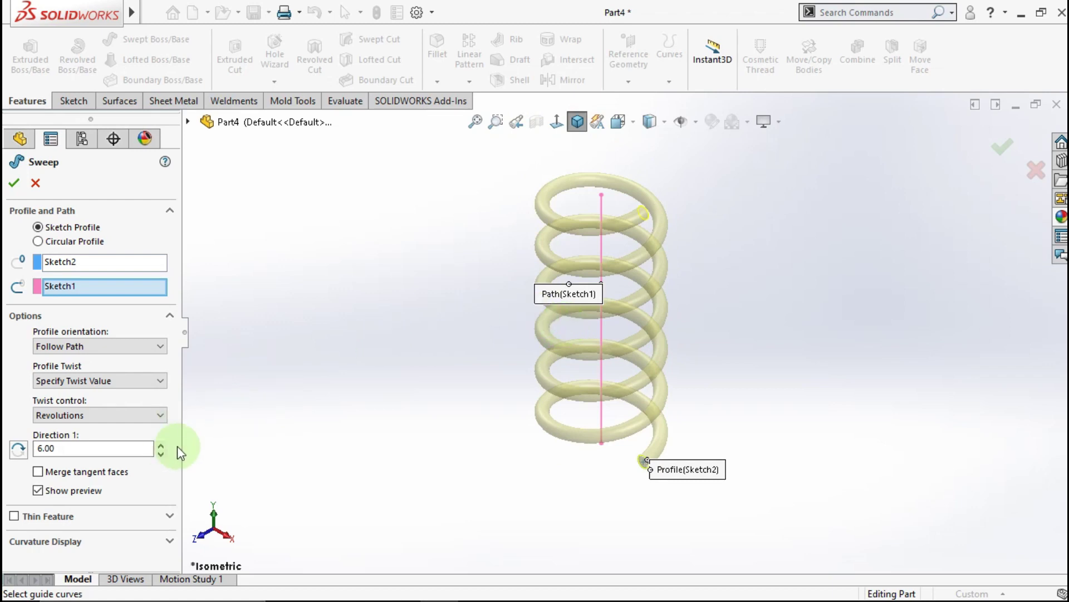
Confirm Sweep1 as the coil spring and view it isometrically
click(14, 180)
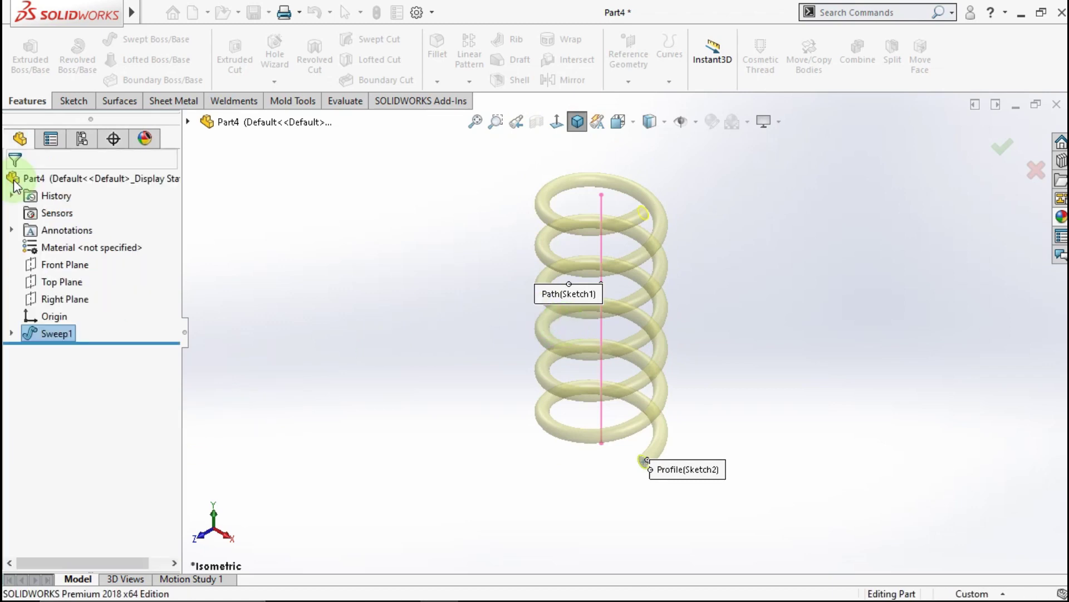
click(304, 306)
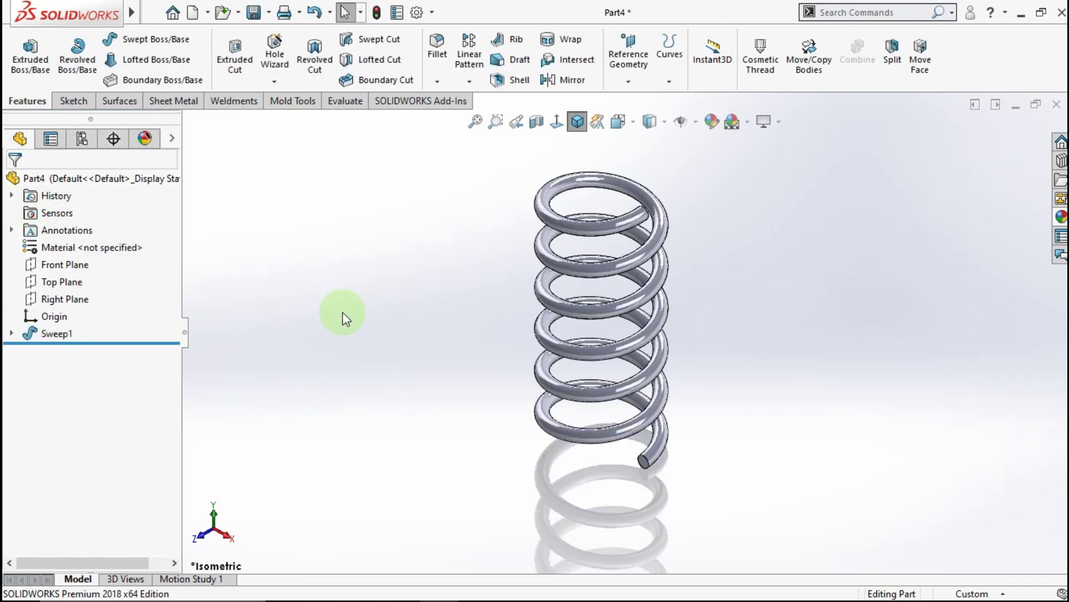
mouse_move(532, 319)
middle_down()
mouse_move(626, 256)
mouse_move(685, 342)
mouse_move(568, 205)
middle_up()
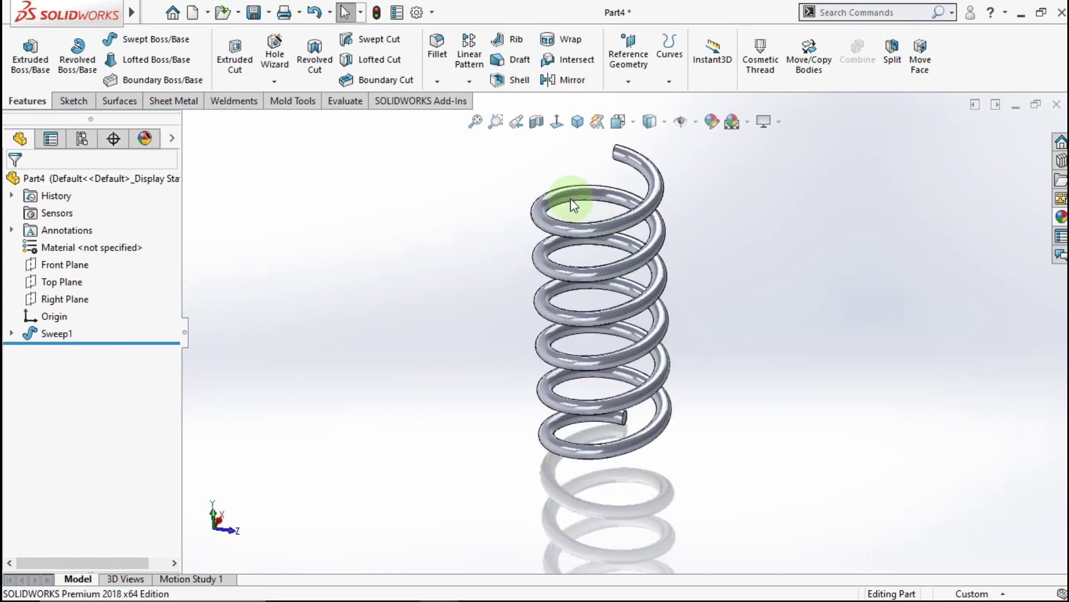
click(574, 125)
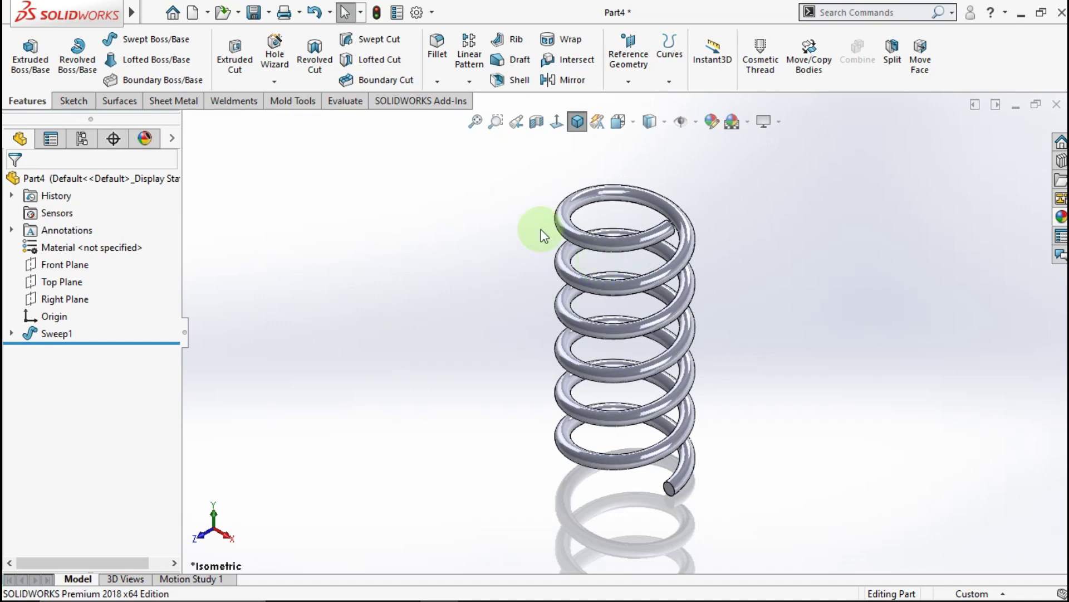
Colour the whole Part4 spring red and close the appearances pane
click(158, 179)
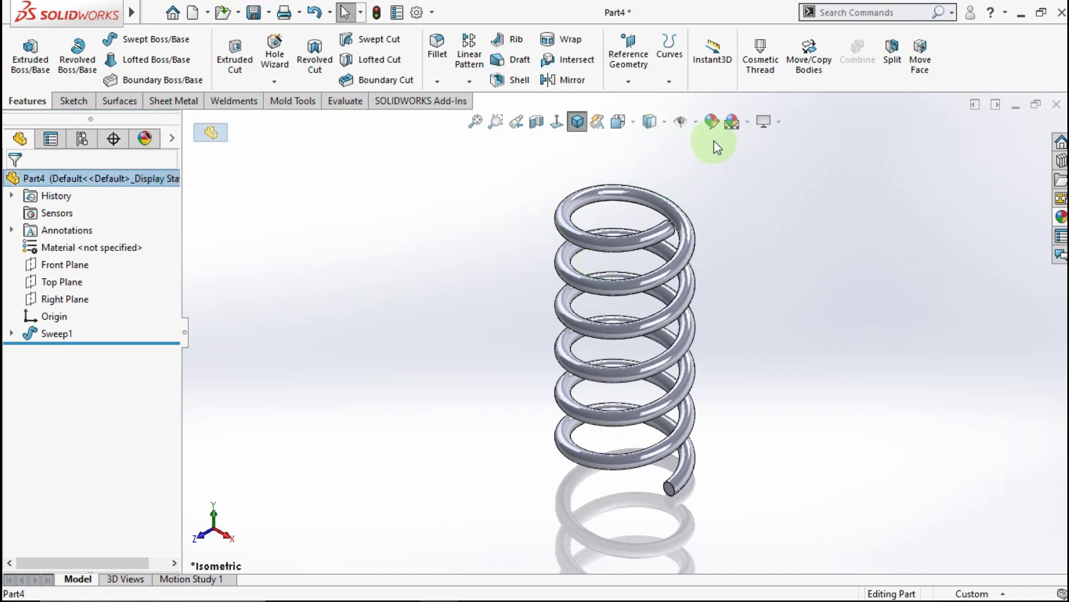
click(713, 122)
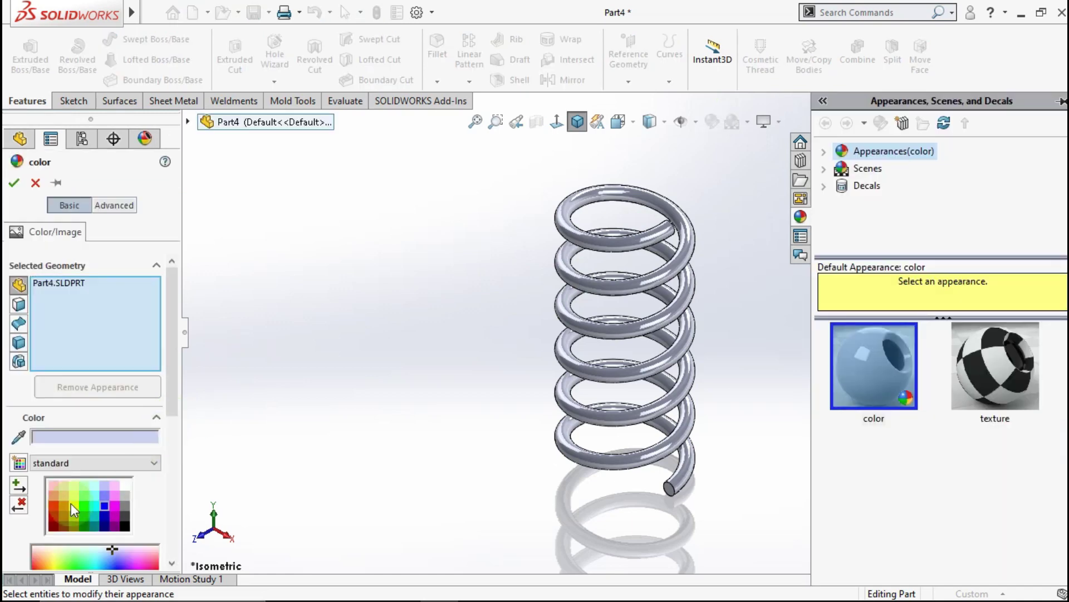
click(56, 503)
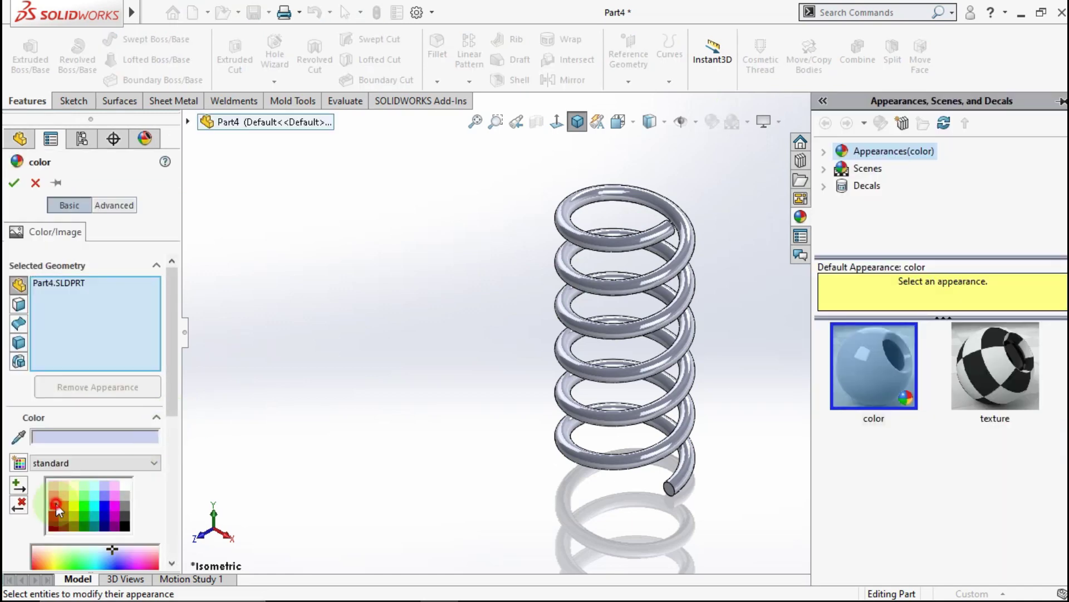
click(16, 184)
click(502, 297)
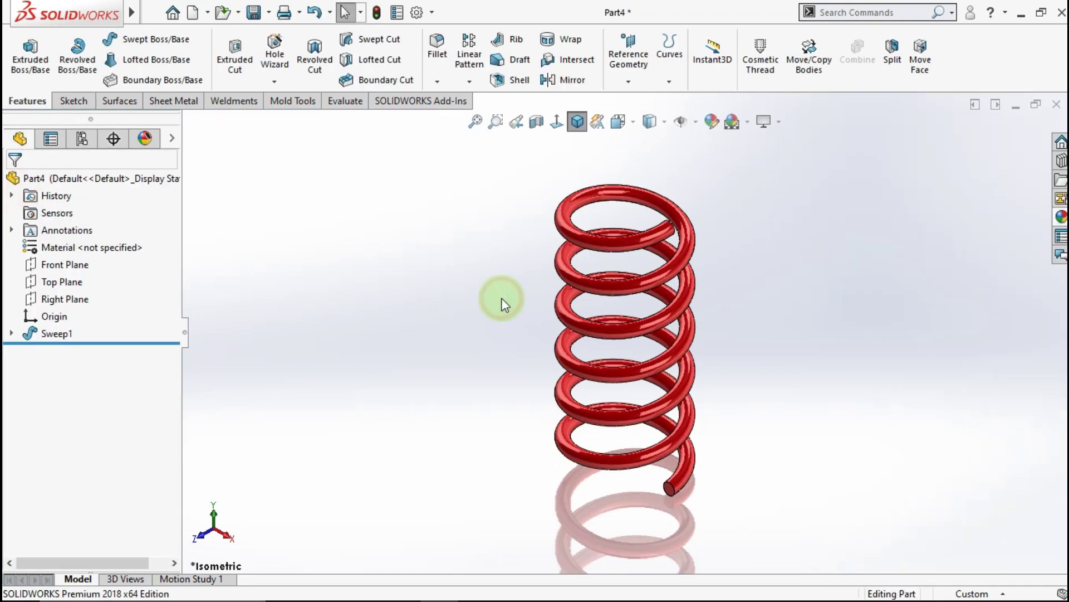
Create Assem1 and insert the Base part fixed at the assembly origin
drag(466, 485, 334, 292)
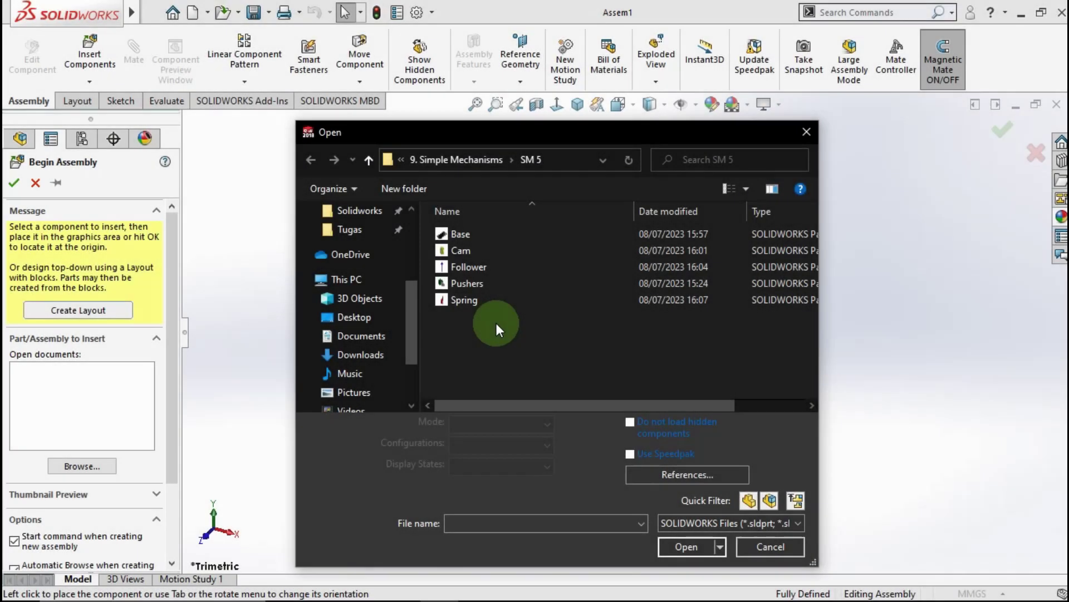
double_click(460, 235)
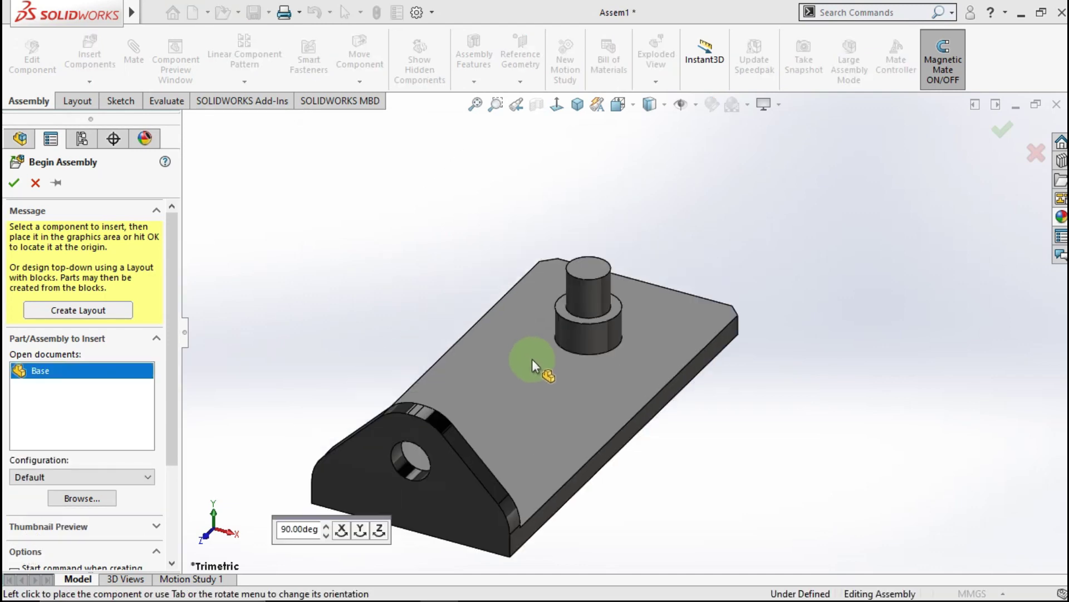
click(543, 356)
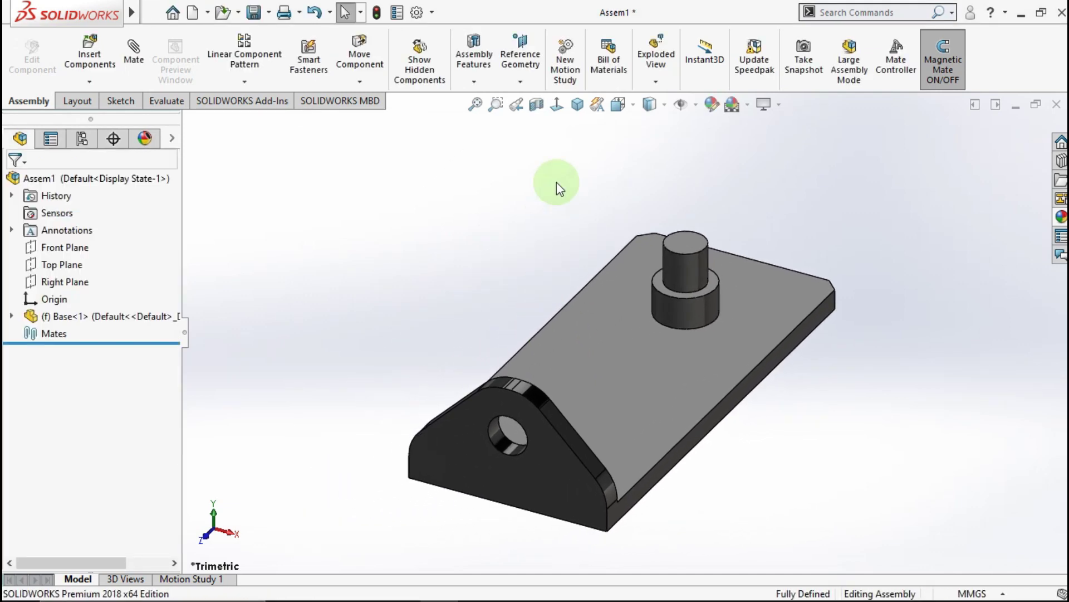
Float the Base and mate its end face coincident with the Front Plane
click(578, 104)
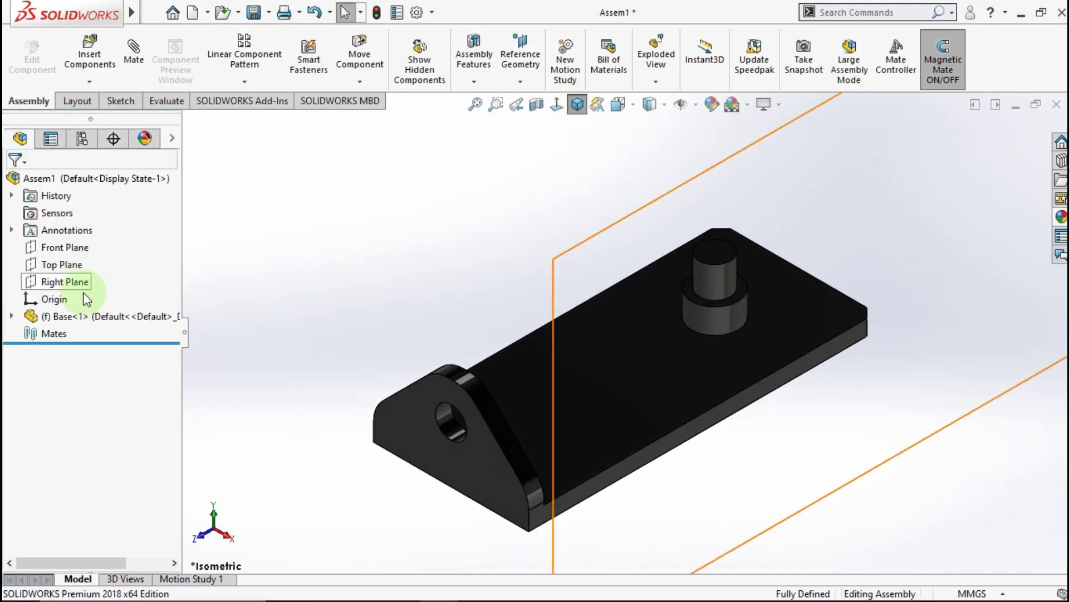
right_click(80, 319)
click(103, 301)
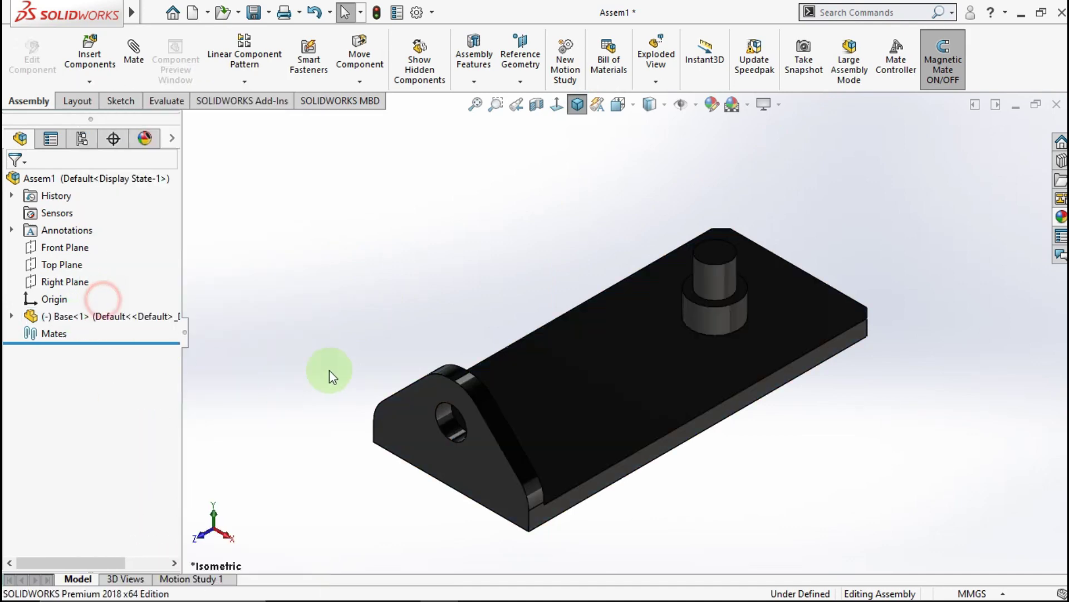
click(440, 459)
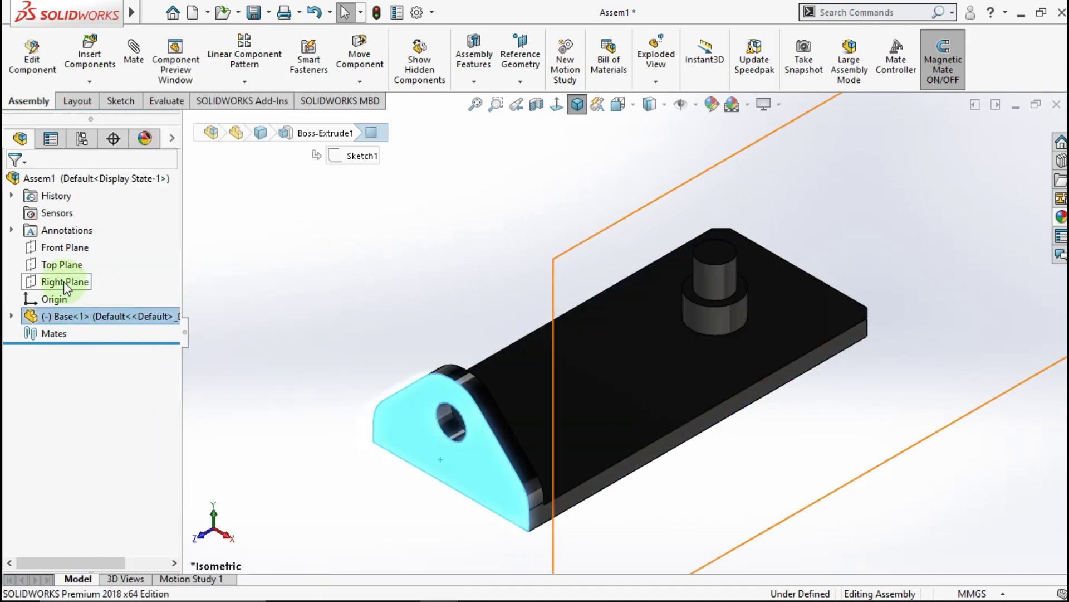
ctrl+click(58, 249)
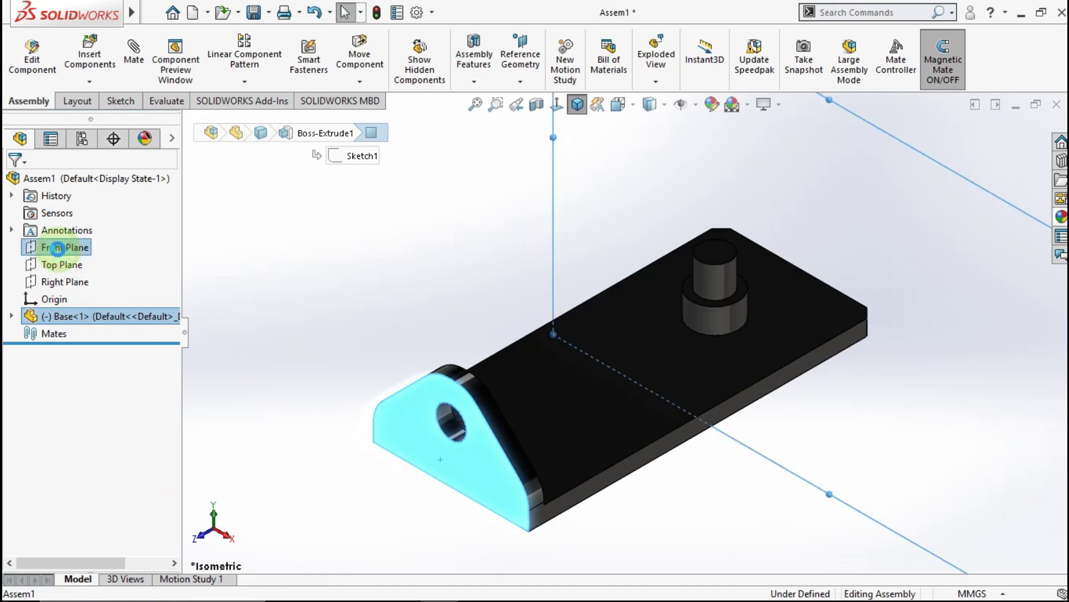
click(67, 255)
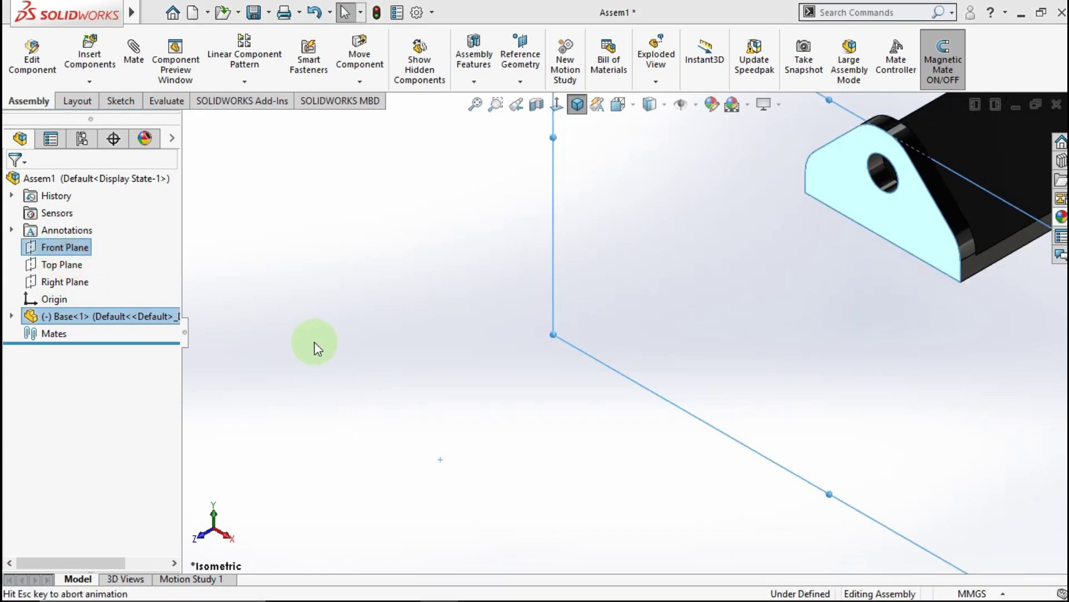
Mate the Base's bottom face to the Top Plane and long side to the Right Plane
click(69, 264)
middle_drag(526, 271, 829, 173)
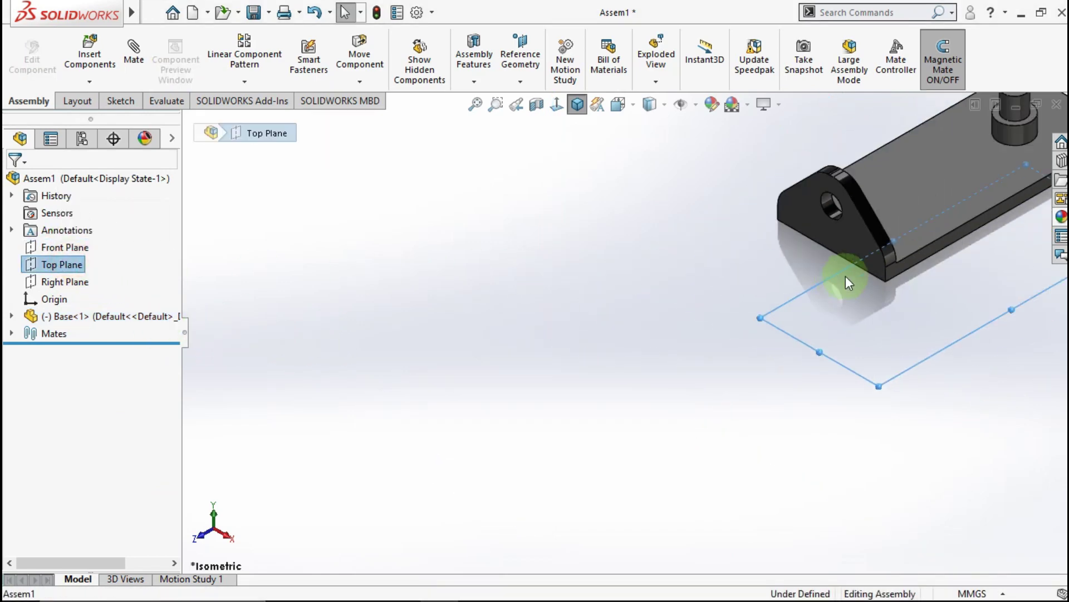
click(824, 230)
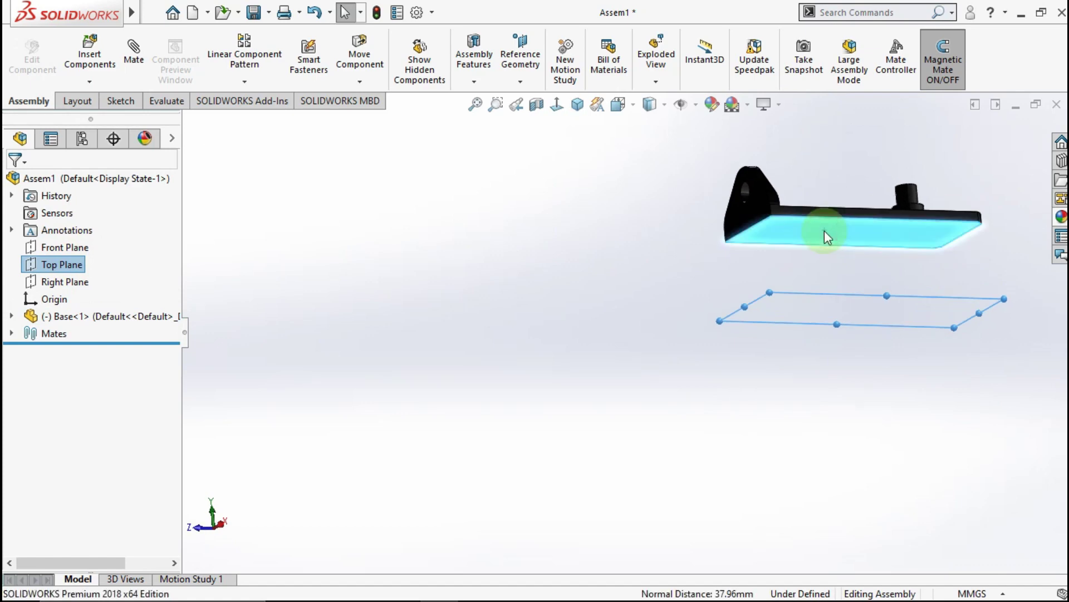
click(785, 188)
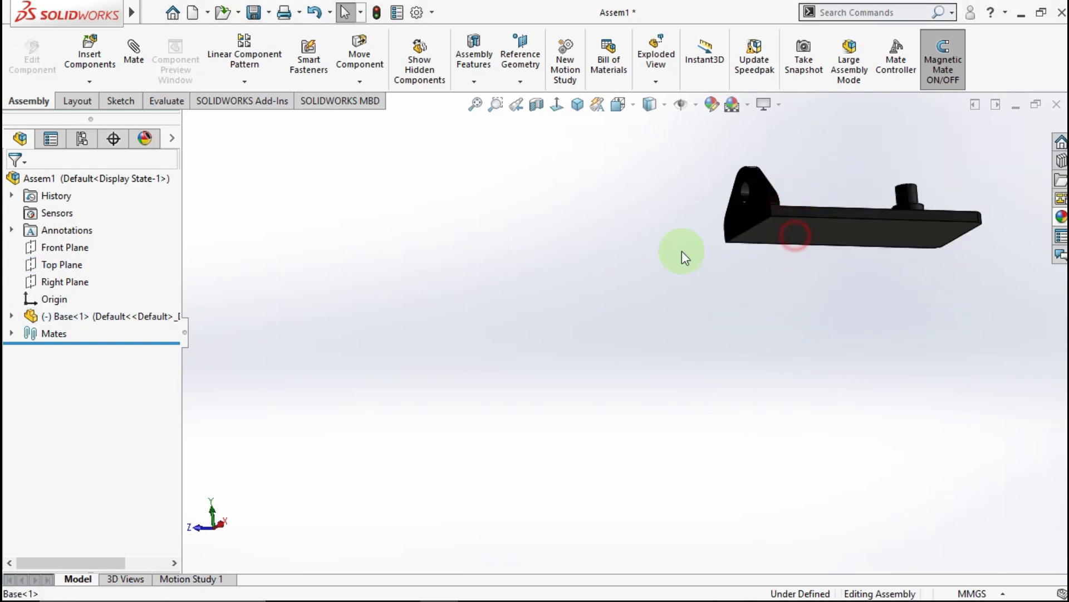
ctrl+click(62, 265)
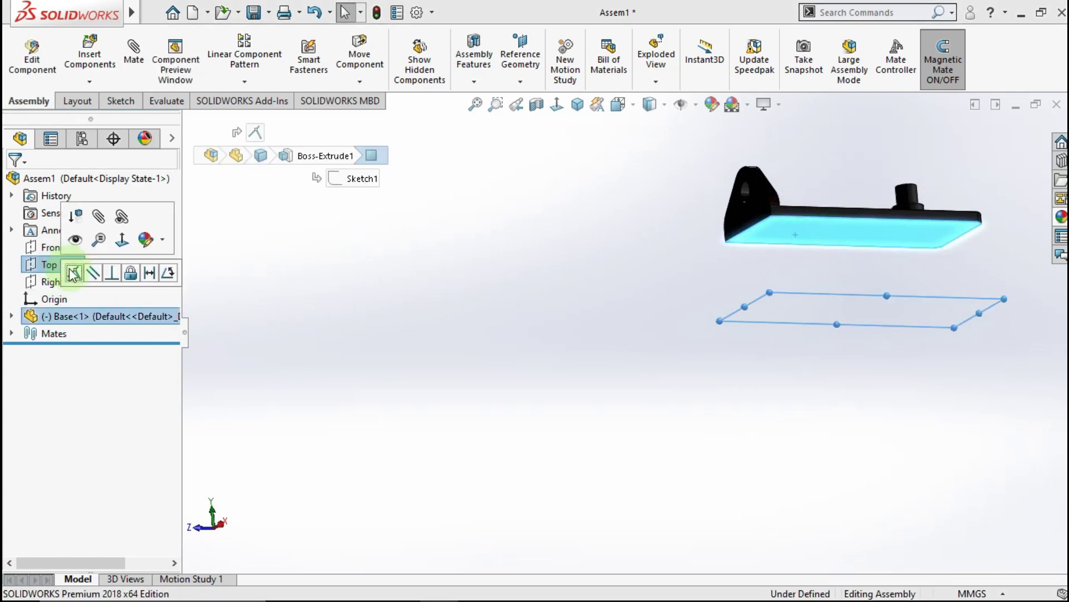
click(638, 302)
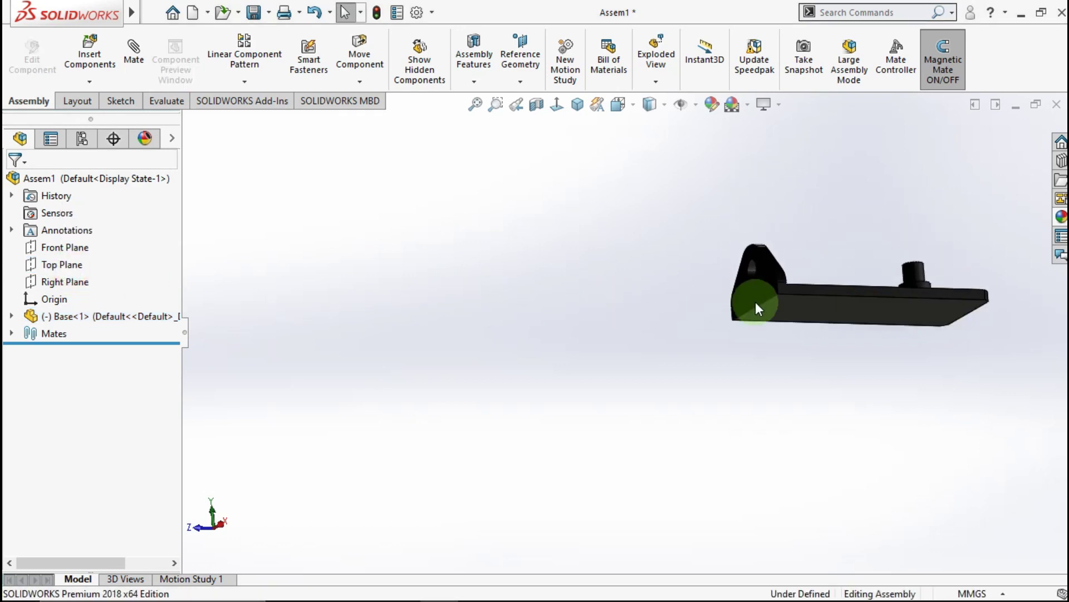
middle_drag(692, 298, 634, 332)
scroll(634, 331, down, 3)
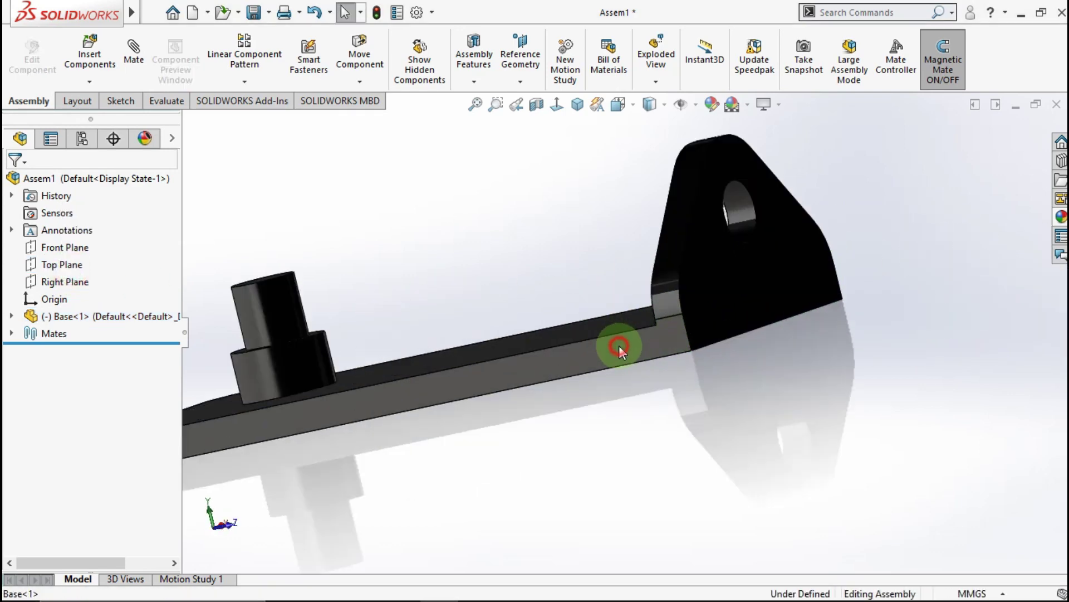
click(619, 345)
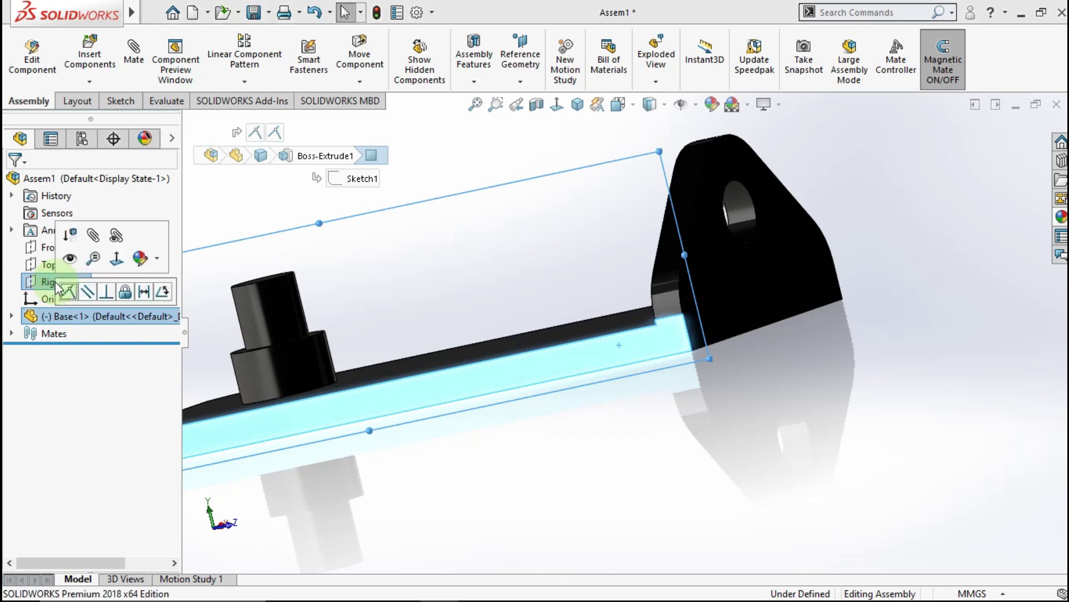
click(205, 268)
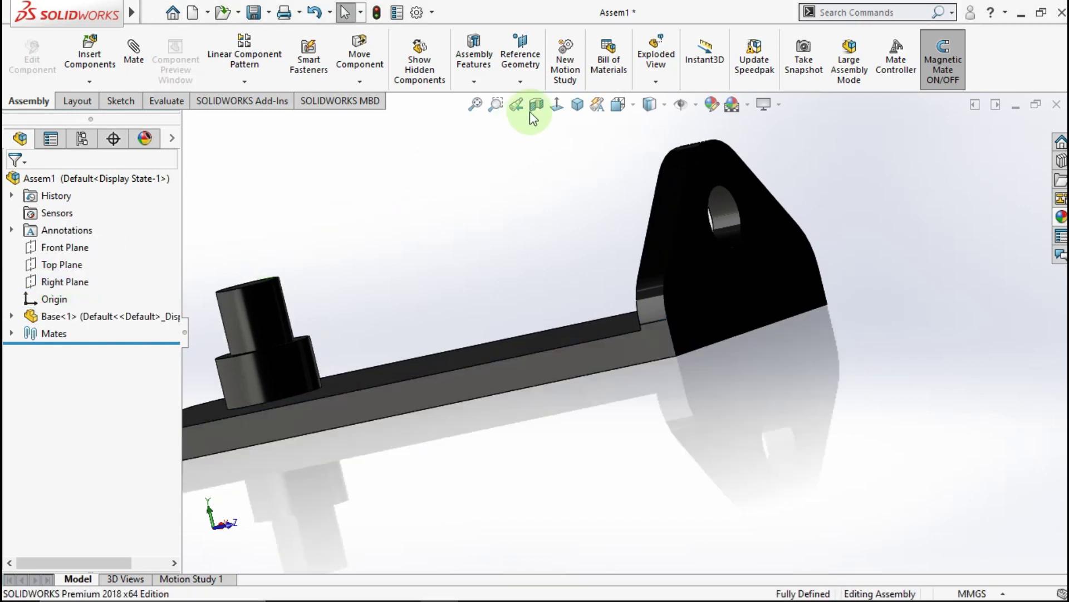
click(577, 105)
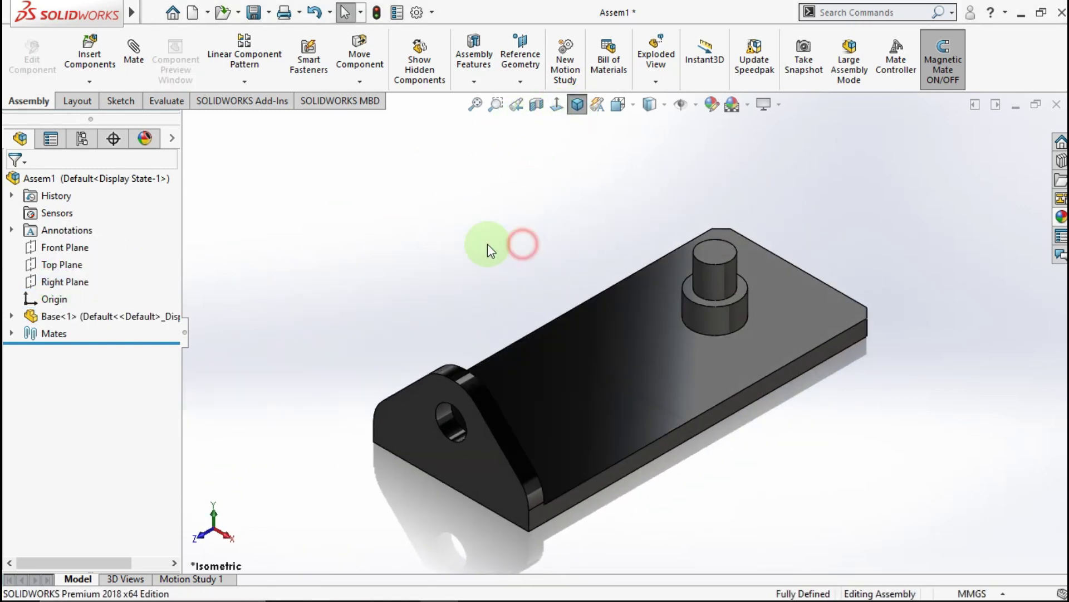
Insert the Cam above the base and the Follower beside it
click(85, 56)
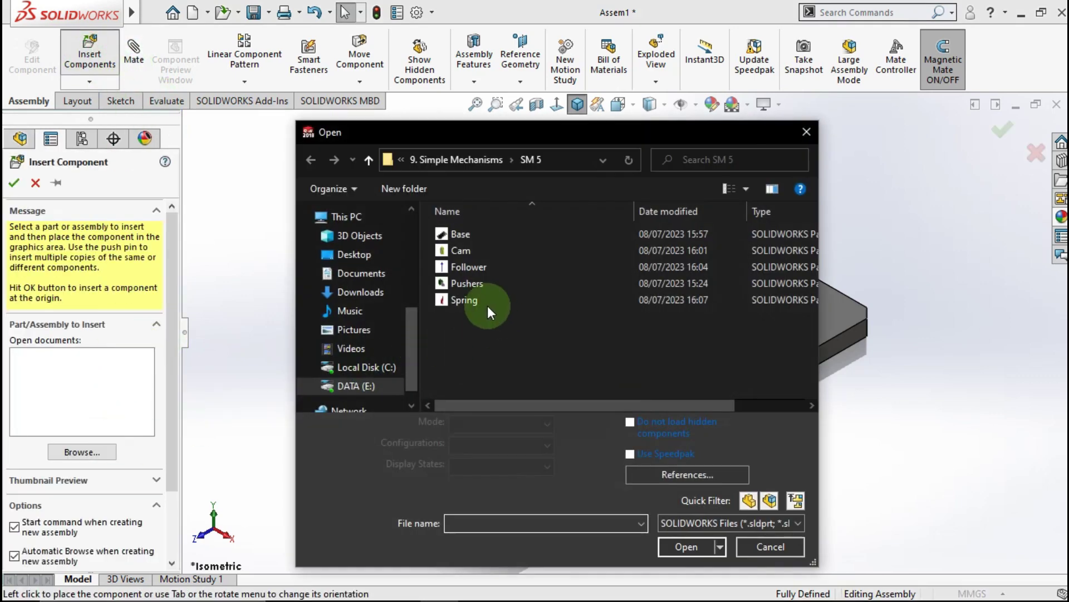
click(470, 253)
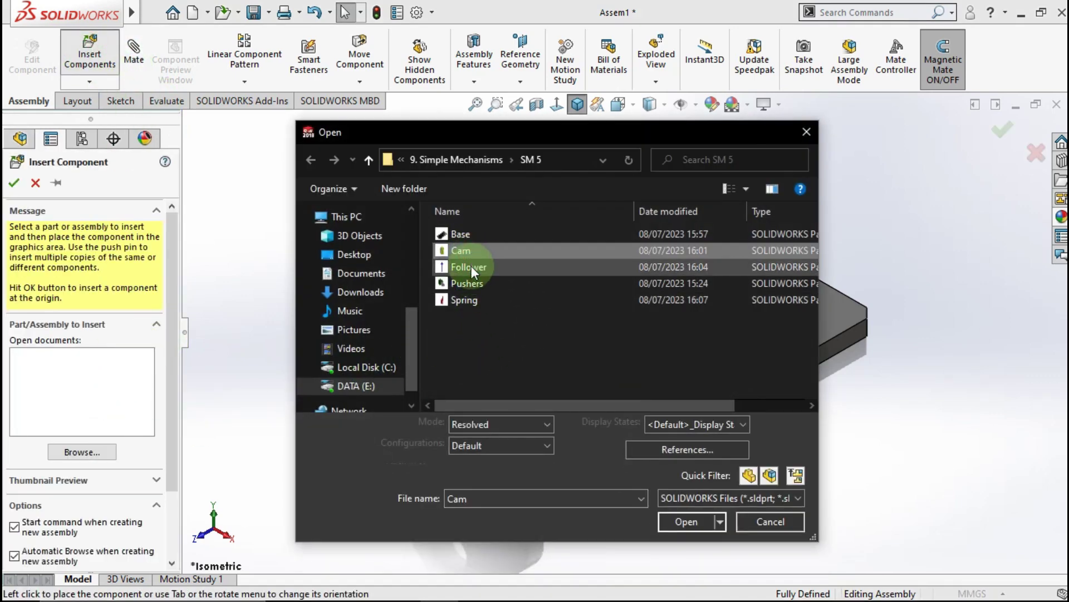
click(689, 548)
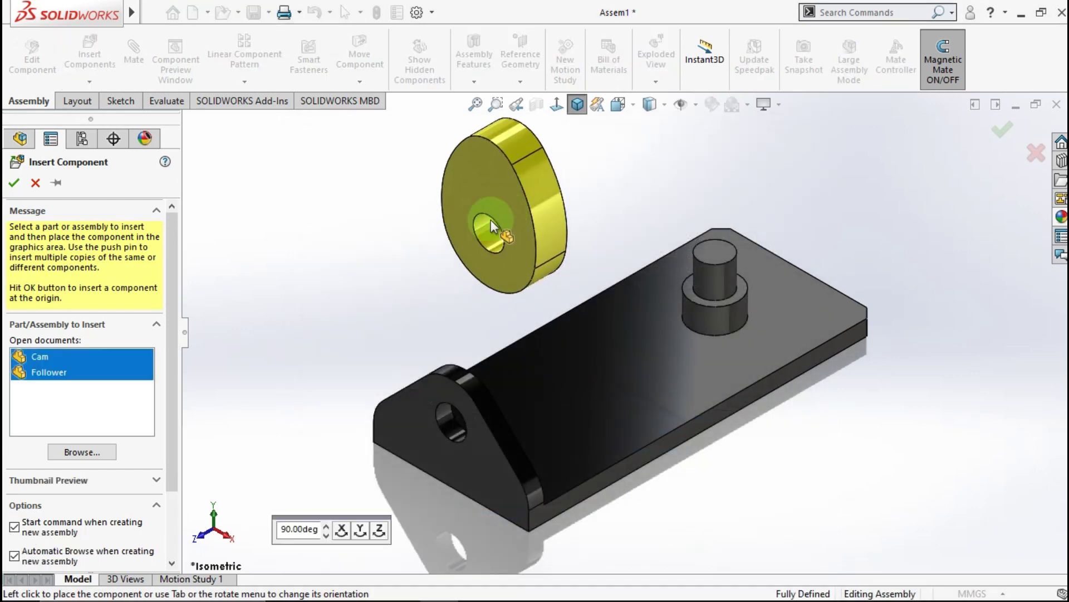
click(463, 243)
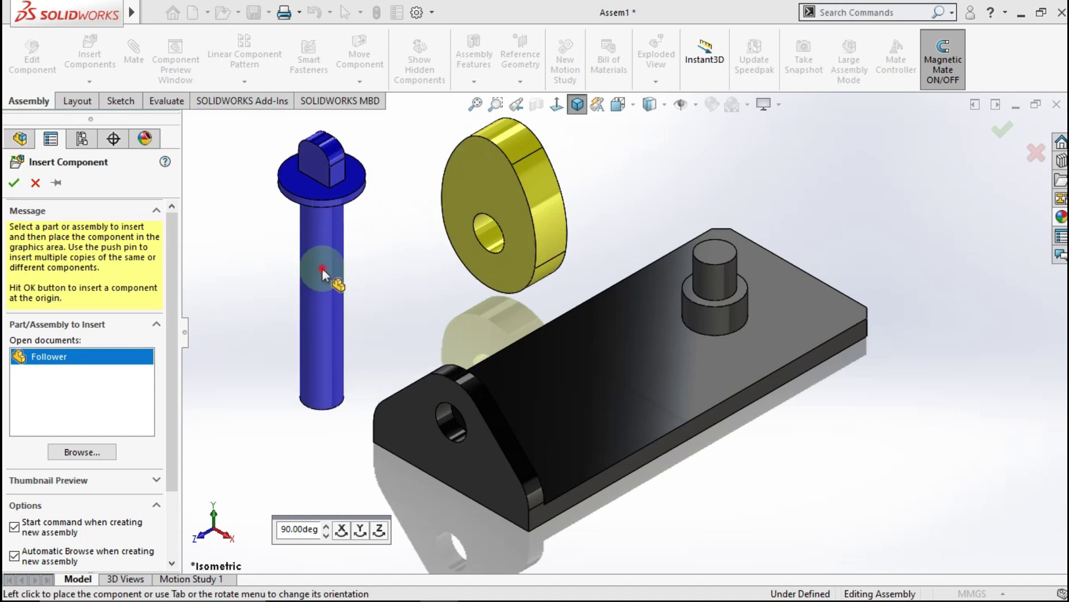
click(417, 271)
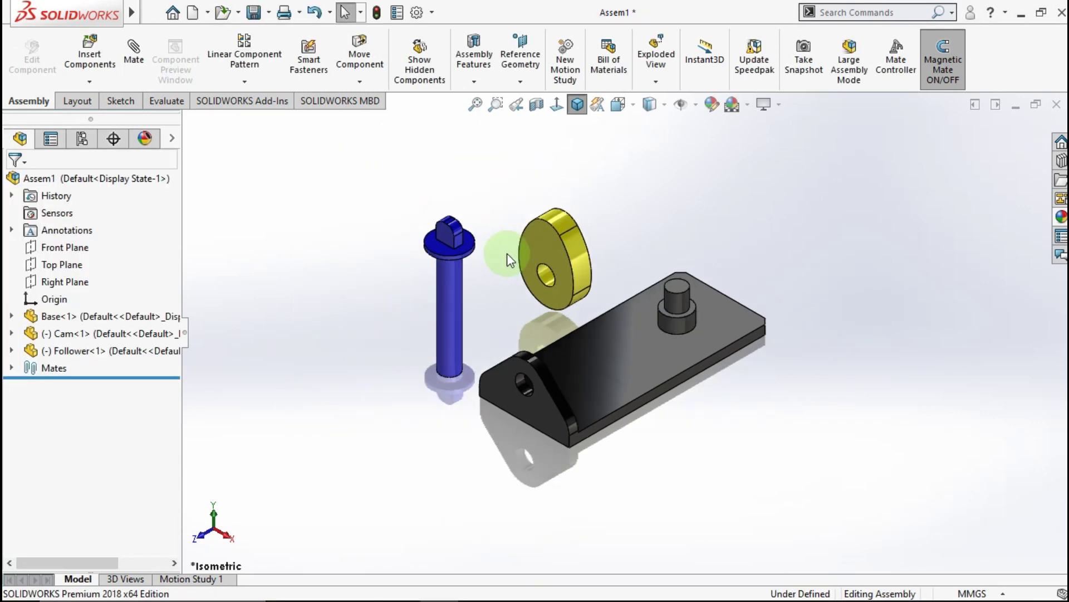
Rotate the cam to lie flat and select its hole edge
right_drag(523, 278, 669, 459)
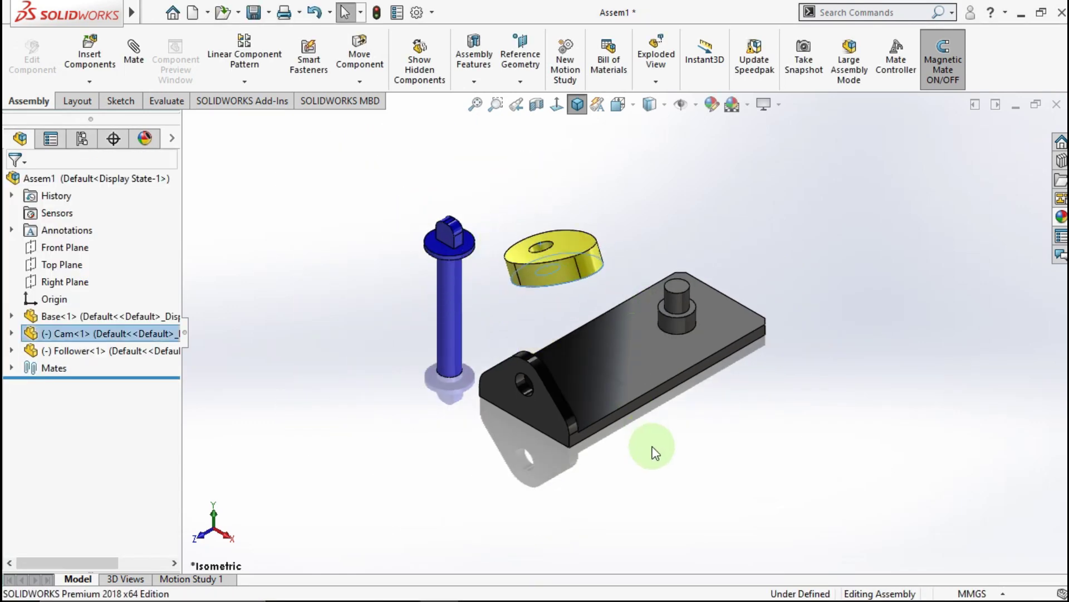
scroll(546, 254, down, 2)
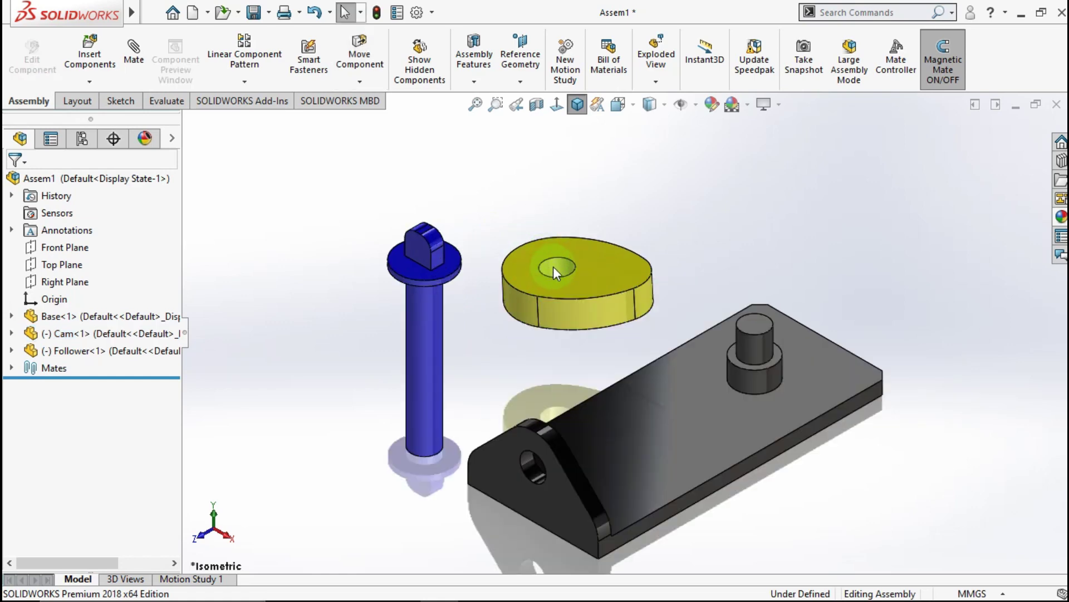
click(554, 267)
Make the cam concentric with the base pin and seat its bottom face flush on the boss
ctrl+click(747, 343)
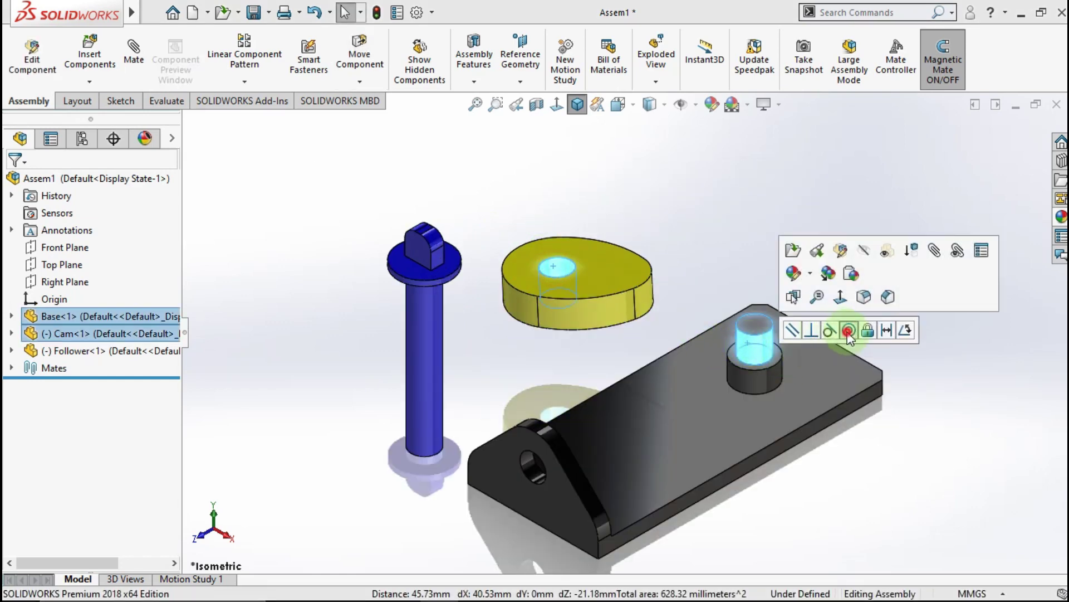
click(848, 333)
scroll(771, 367, down, 2)
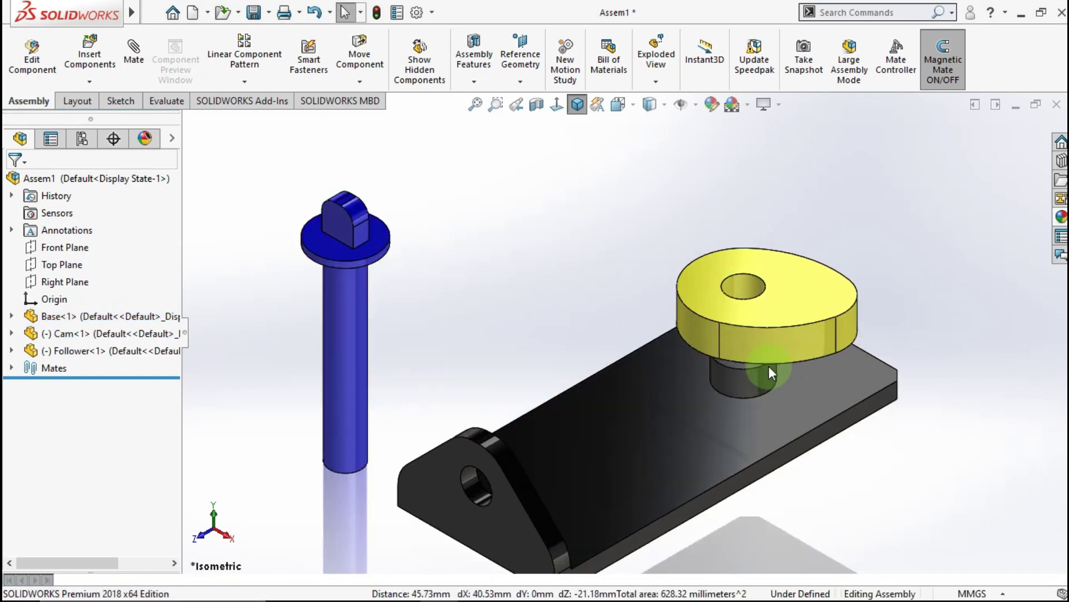
mouse_move(771, 371)
middle_down()
mouse_move(785, 336)
mouse_move(678, 376)
middle_up()
click(761, 329)
scroll(678, 376, down, 3)
click(652, 357)
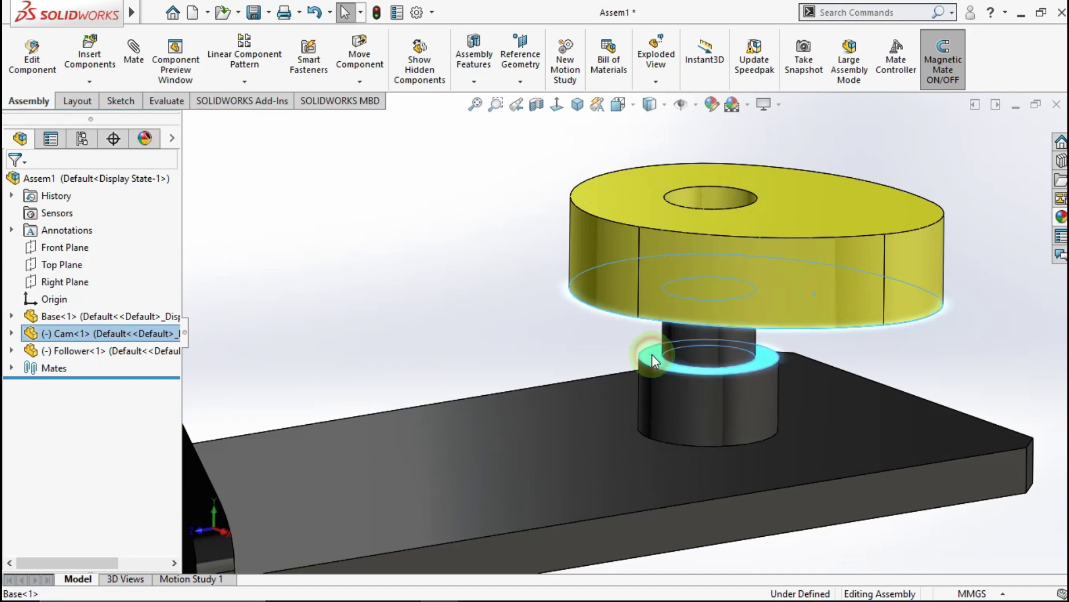
click(692, 342)
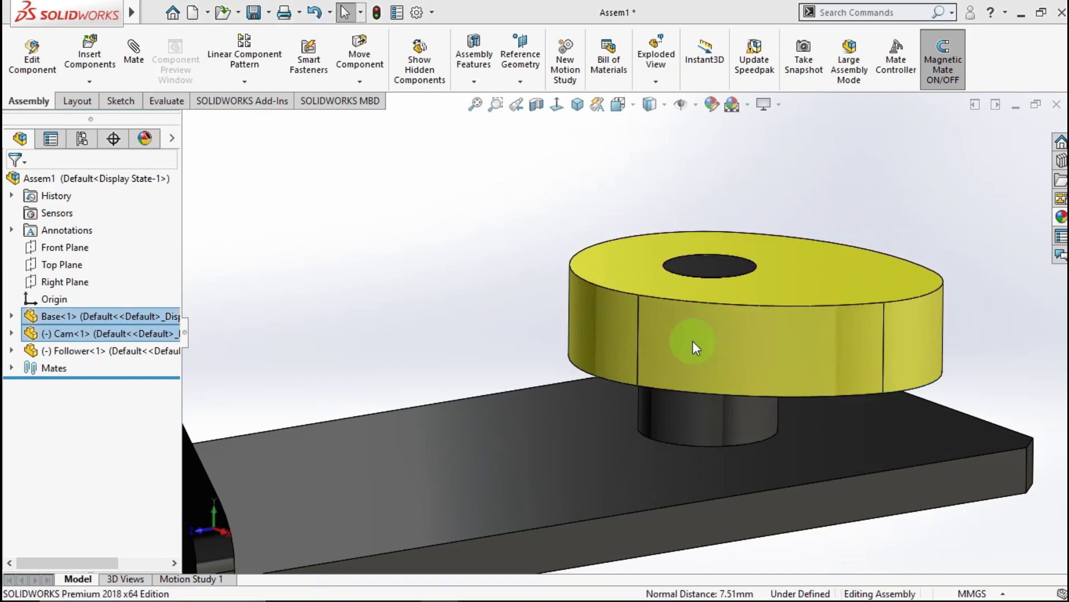
Drag the Follower's shaft into the bracket hole and mate it concentric with the hole
scroll(691, 298, down, 3)
mouse_move(663, 339)
middle_down()
mouse_move(639, 361)
mouse_move(680, 358)
middle_up()
scroll(680, 359, up, 3)
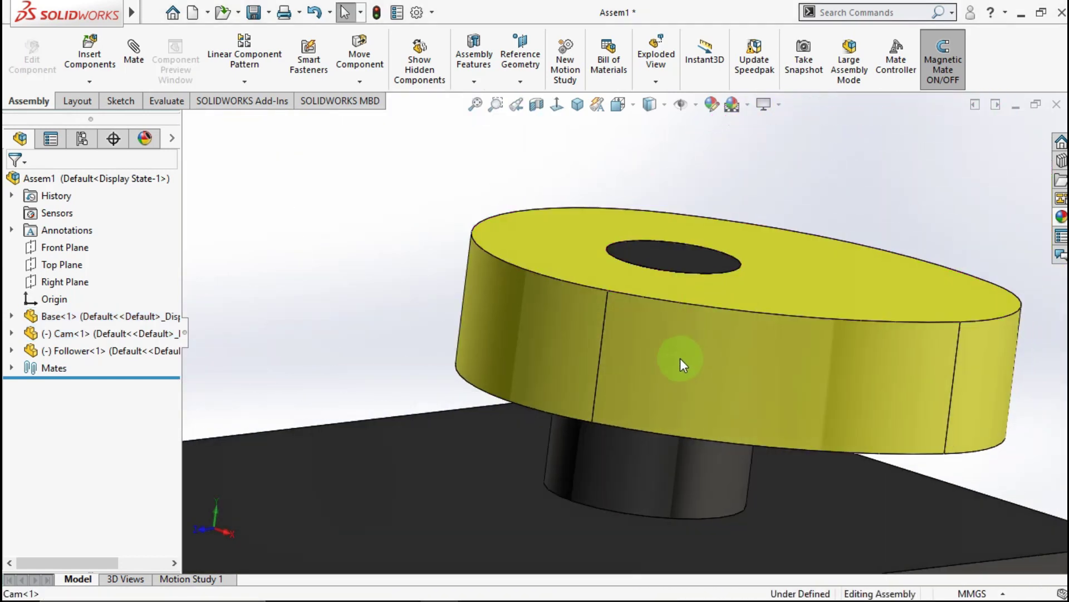
scroll(626, 388, up, 3)
scroll(626, 388, up, 2)
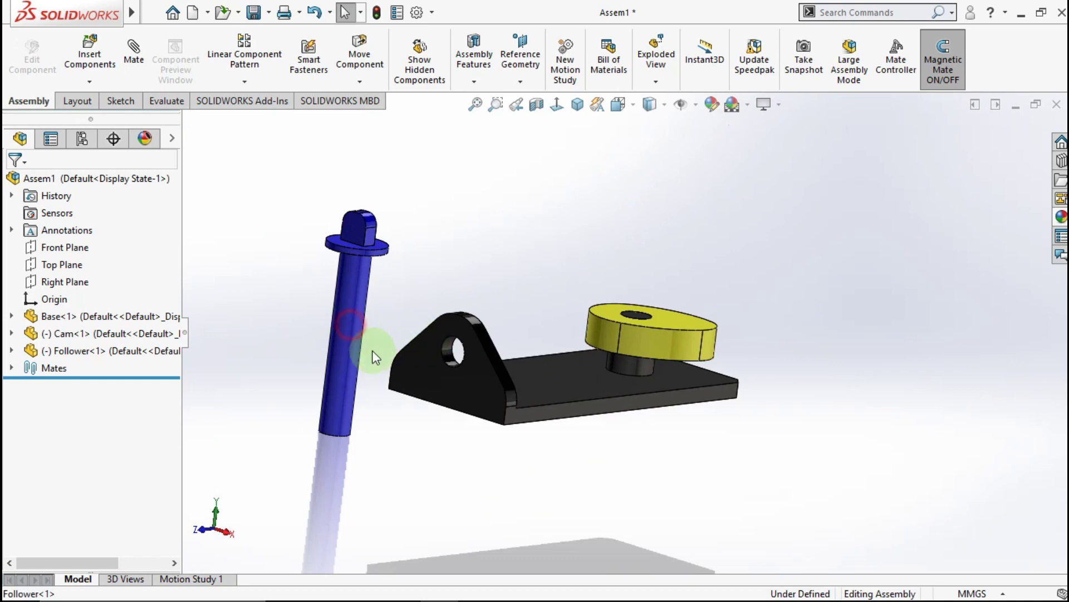
click(350, 322)
mouse_move(350, 322)
mouse_down()
mouse_move(379, 222)
mouse_move(364, 460)
mouse_move(317, 435)
mouse_up()
click(319, 433)
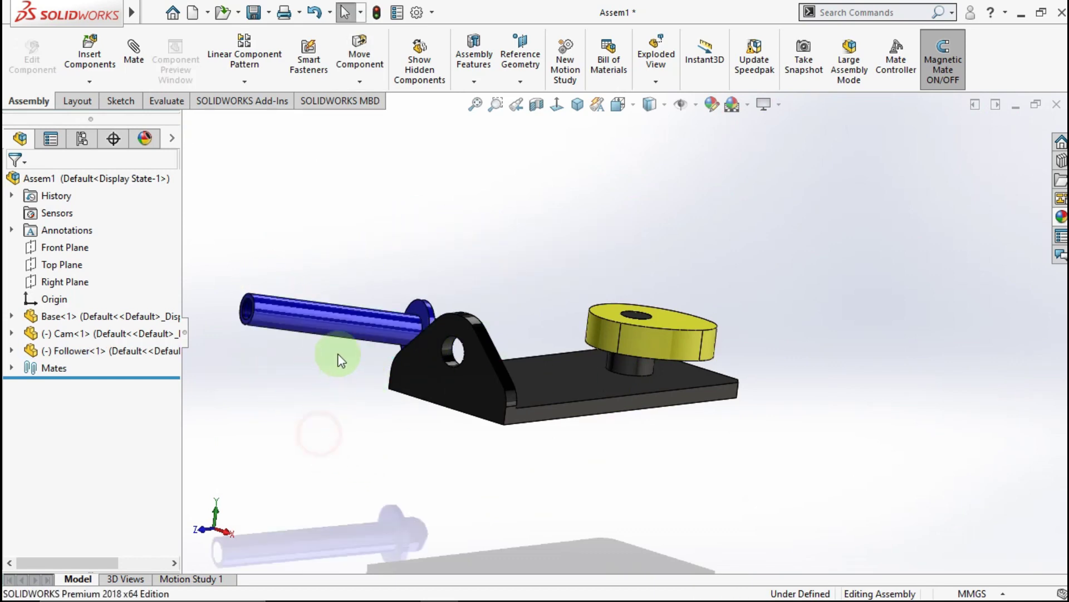
click(366, 339)
scroll(436, 354, down, 2)
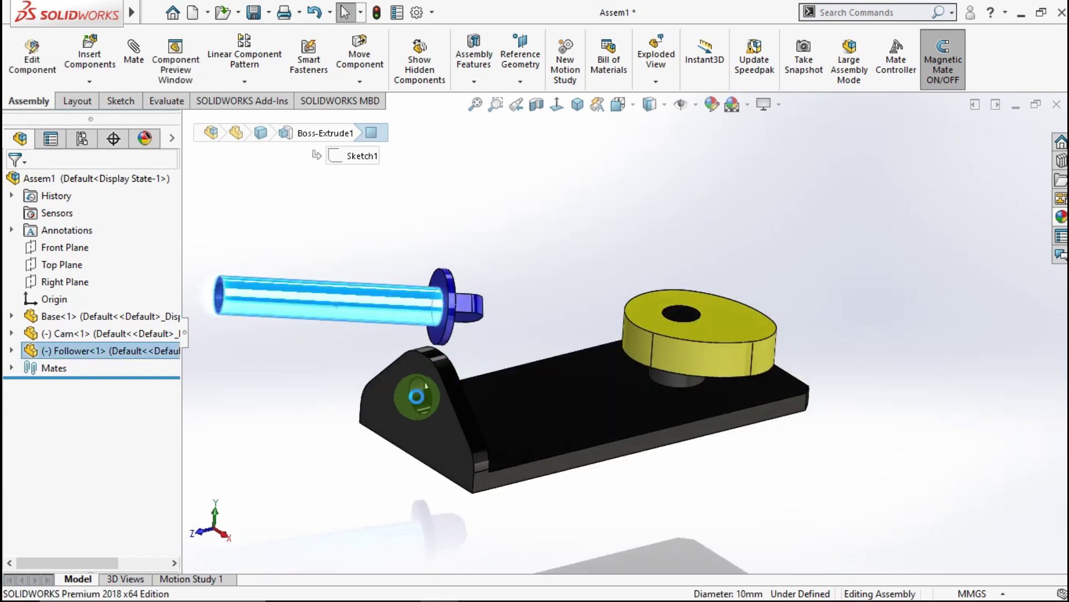
ctrl+click(422, 400)
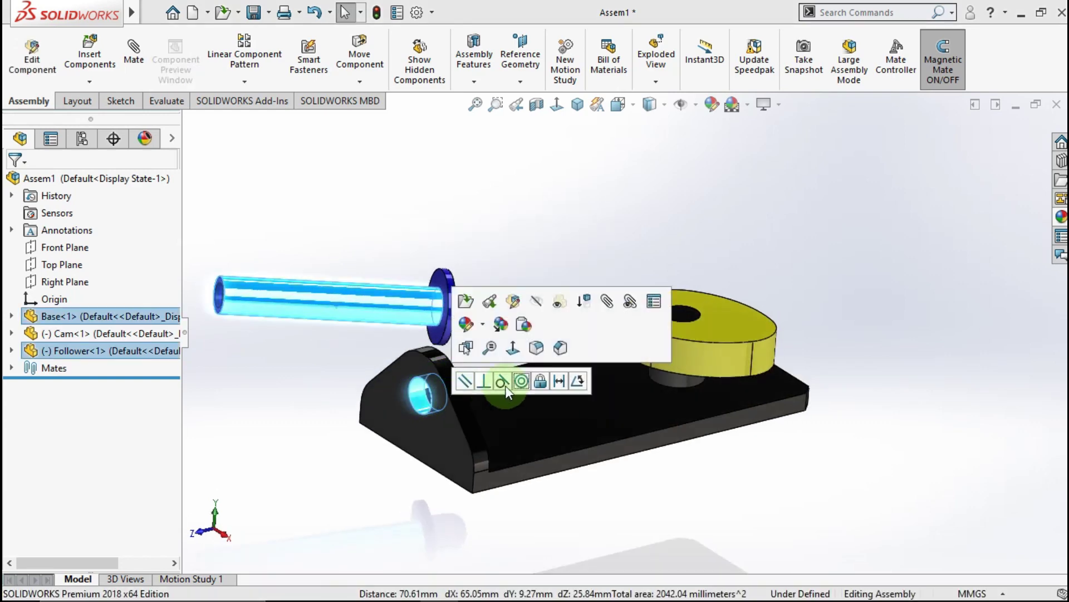
click(520, 380)
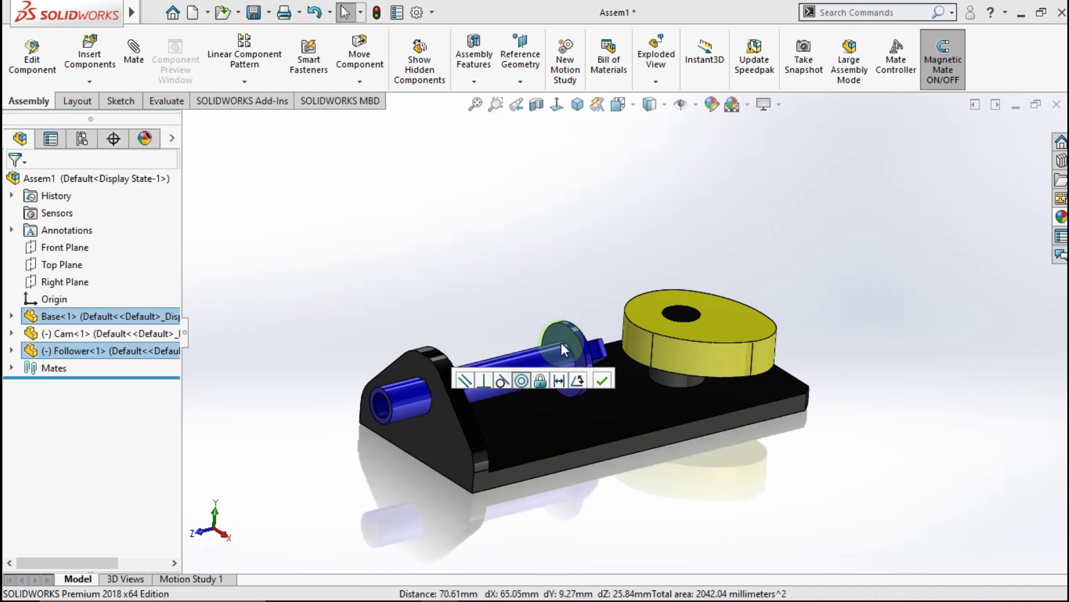
Mate the Follower's flat face to the base top face
scroll(599, 360, down, 2)
middle_drag(576, 372, 580, 369)
click(579, 362)
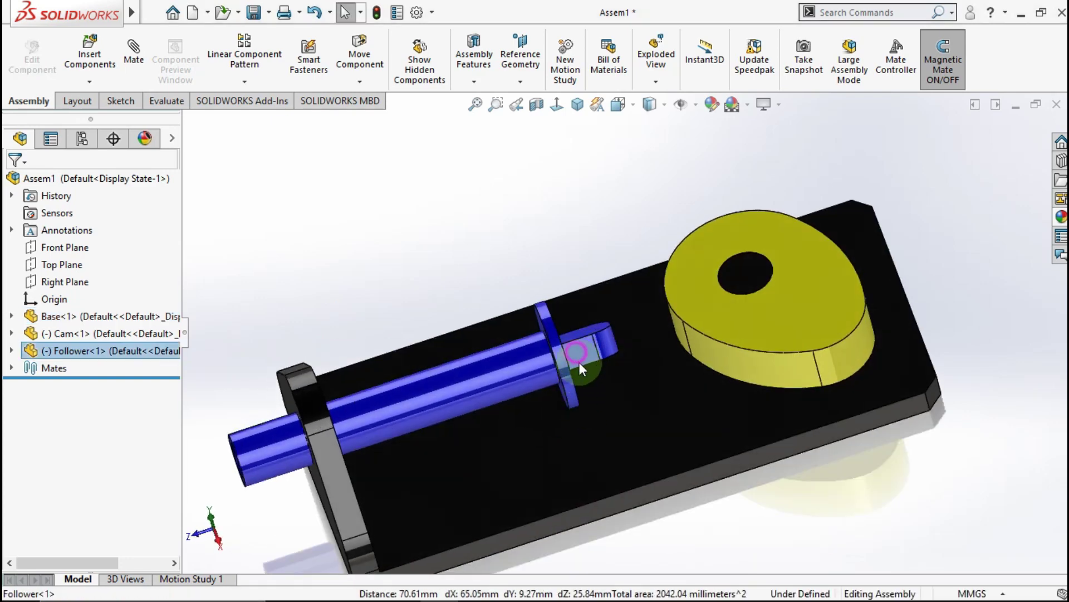
click(573, 332)
ctrl+click(606, 422)
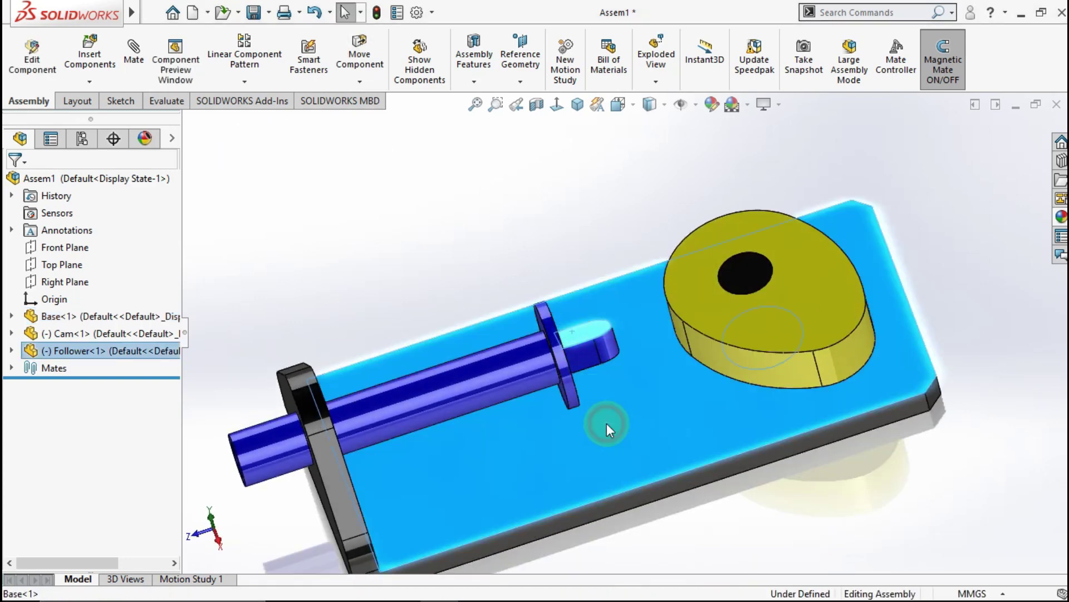
click(670, 410)
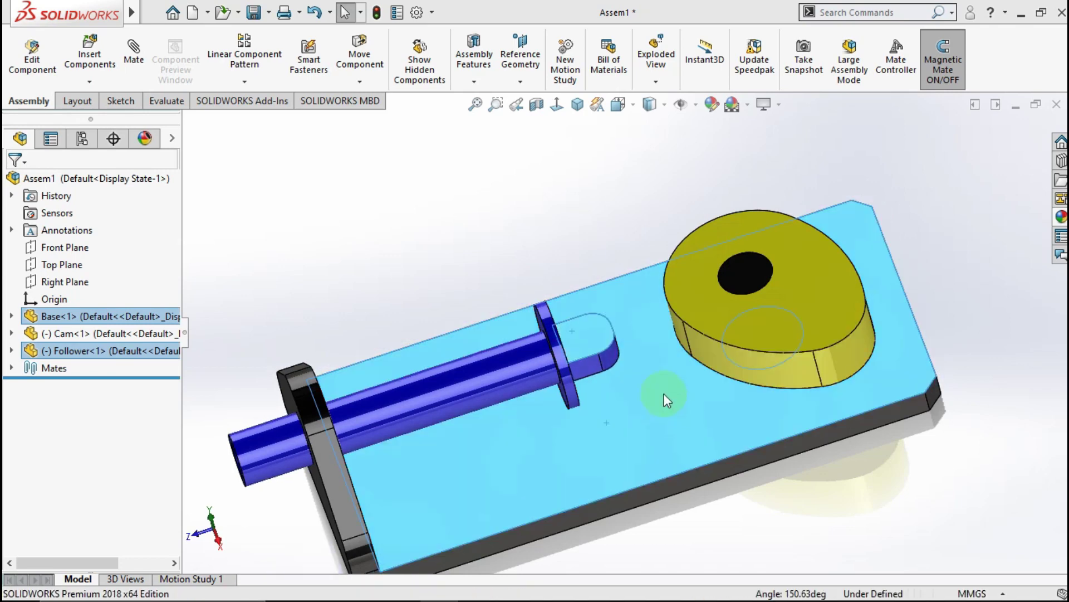
Rotate the cam beside the Follower tip and select their faces to check the 2.5 mm gap
drag(764, 363, 669, 455)
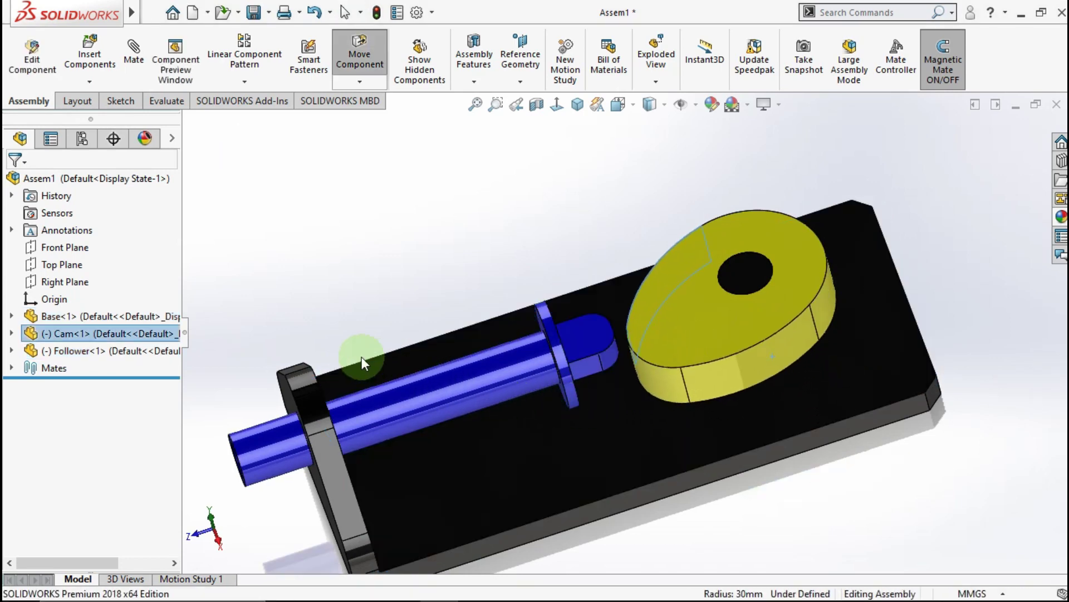
mouse_move(669, 455)
middle_down()
mouse_move(646, 349)
mouse_move(637, 363)
mouse_move(650, 363)
middle_up()
scroll(650, 363, down, 2)
click(662, 330)
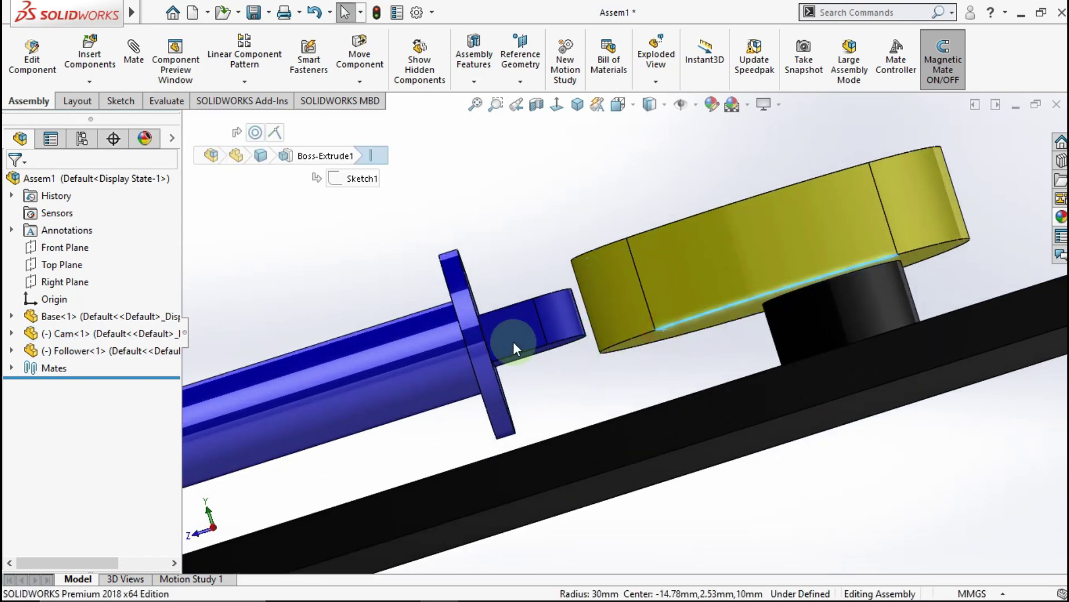
middle_drag(513, 342, 568, 322)
click(560, 354)
ctrl+click(658, 332)
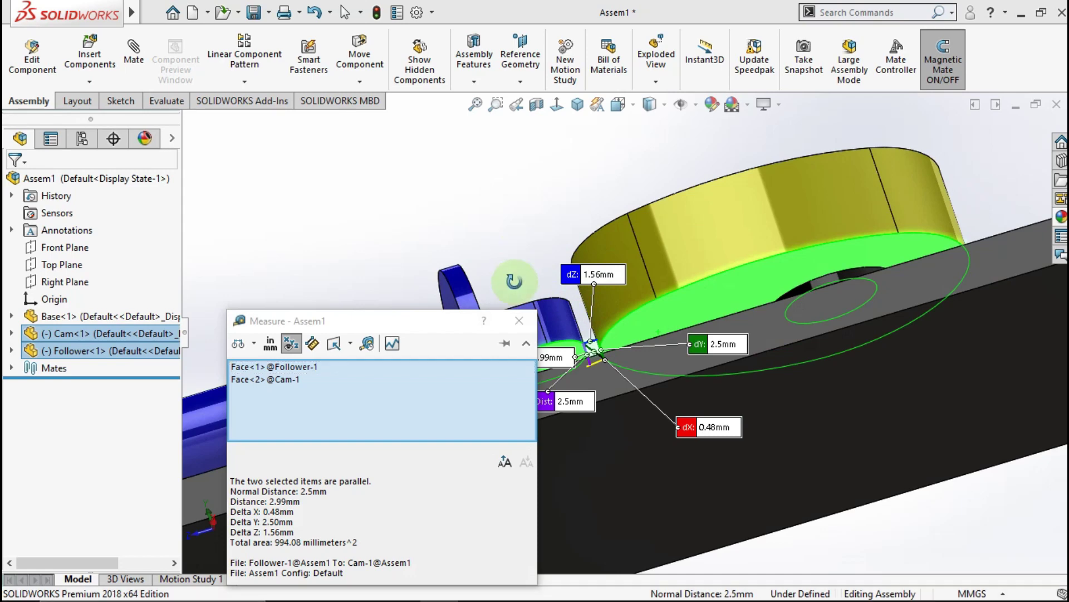
middle_drag(518, 259, 525, 243)
click(526, 244)
click(543, 304)
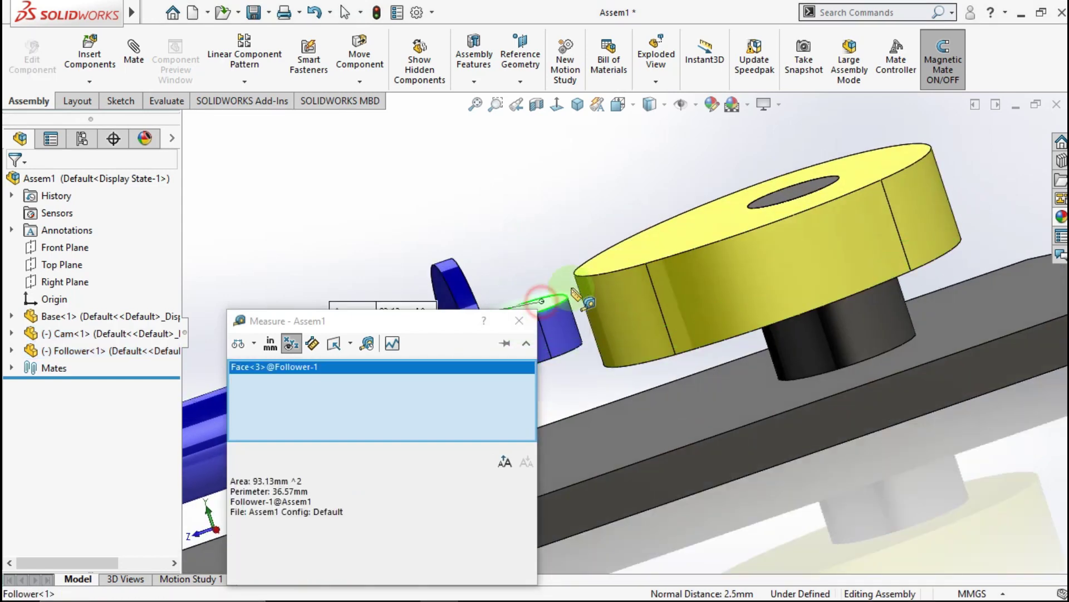
click(624, 260)
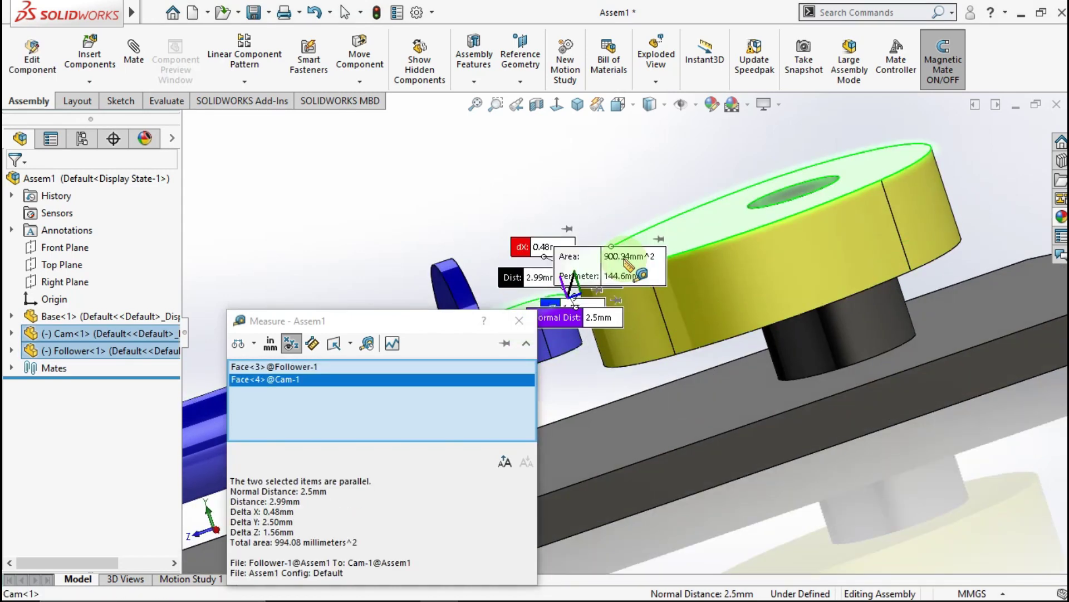
middle_drag(561, 267, 585, 323)
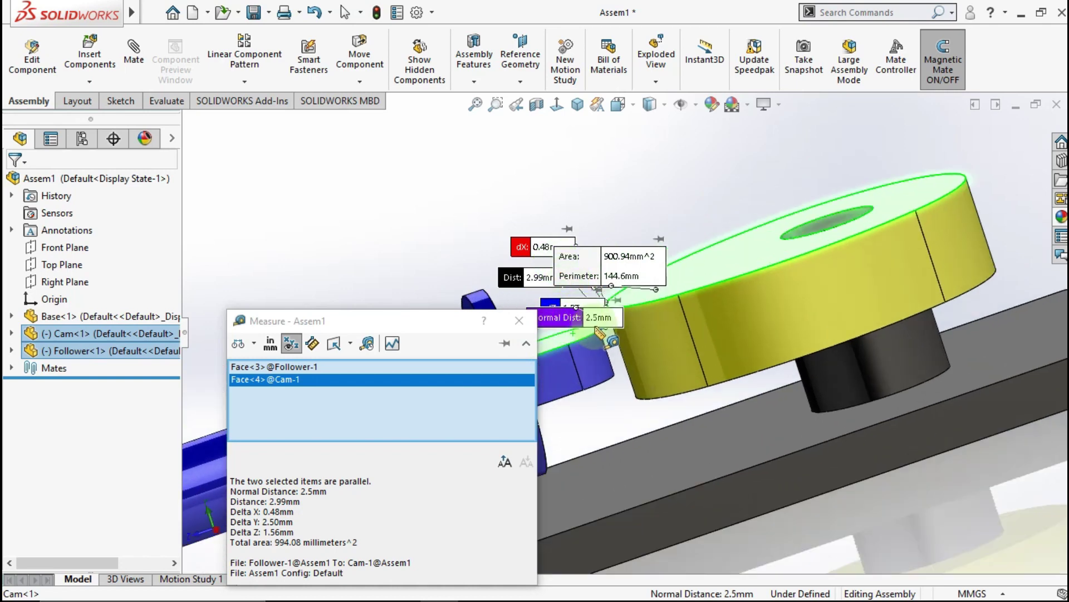
key(Escape)
key(Escape)
scroll(590, 356, up, 5)
middle_drag(590, 356, 607, 427)
scroll(600, 361, down, 2)
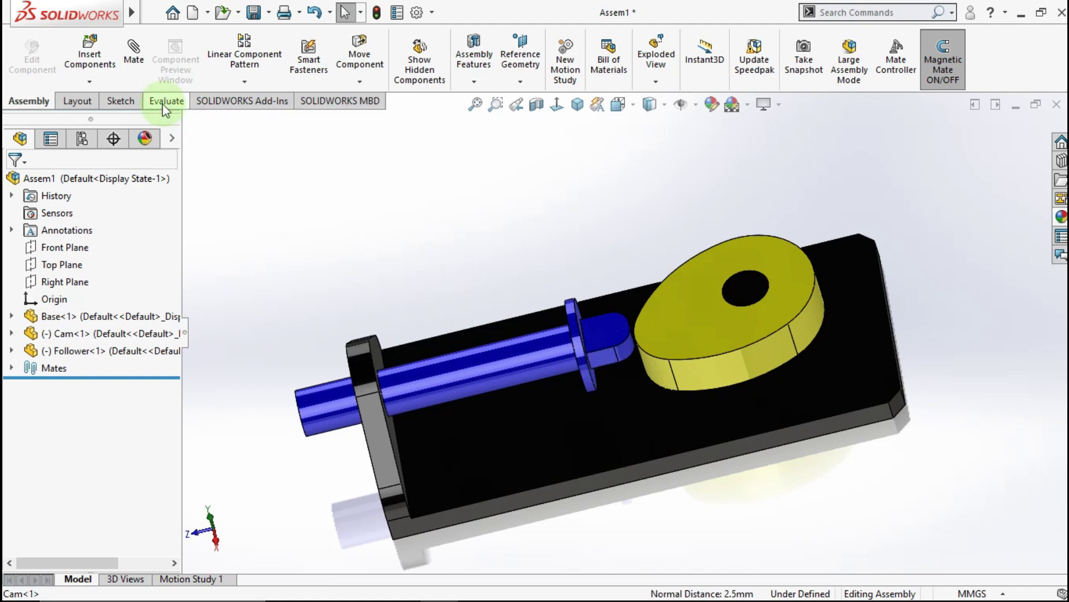
Insert and place the Spring part, then show its Sketch1 axis line
click(81, 64)
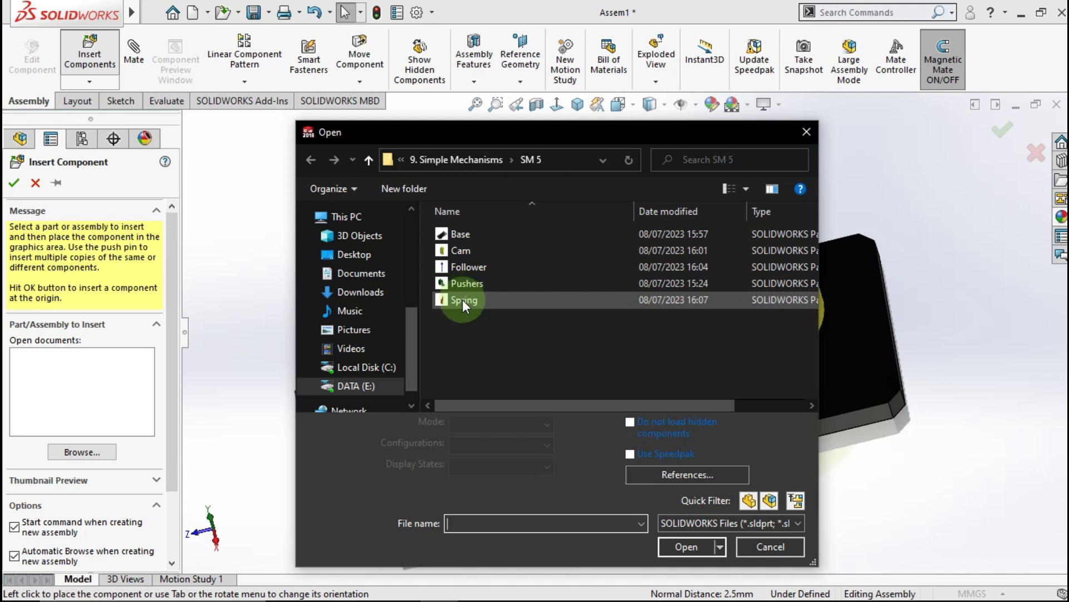
double_click(462, 299)
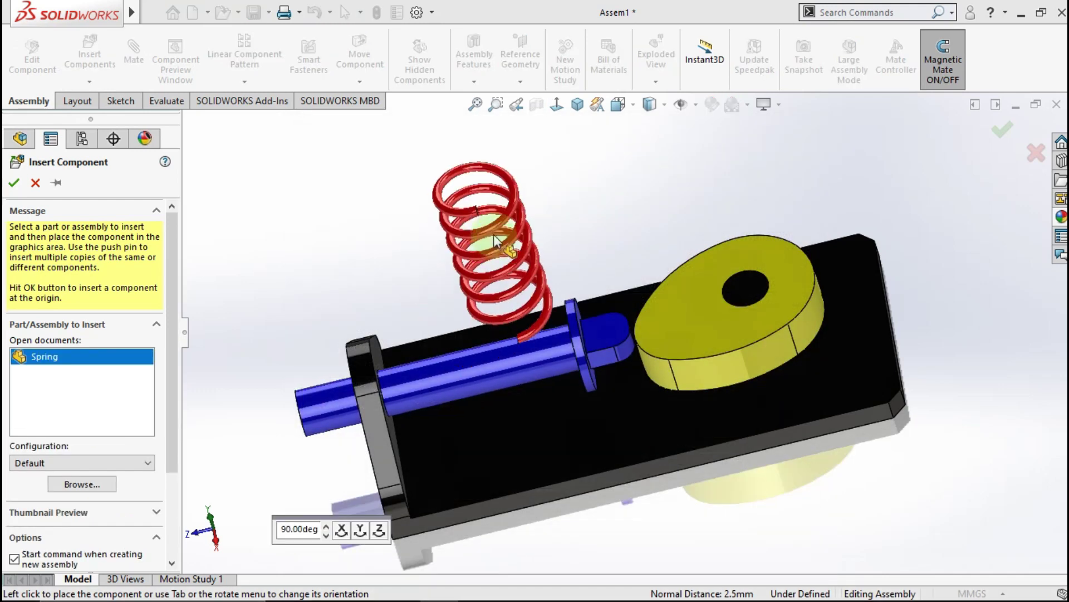
click(506, 233)
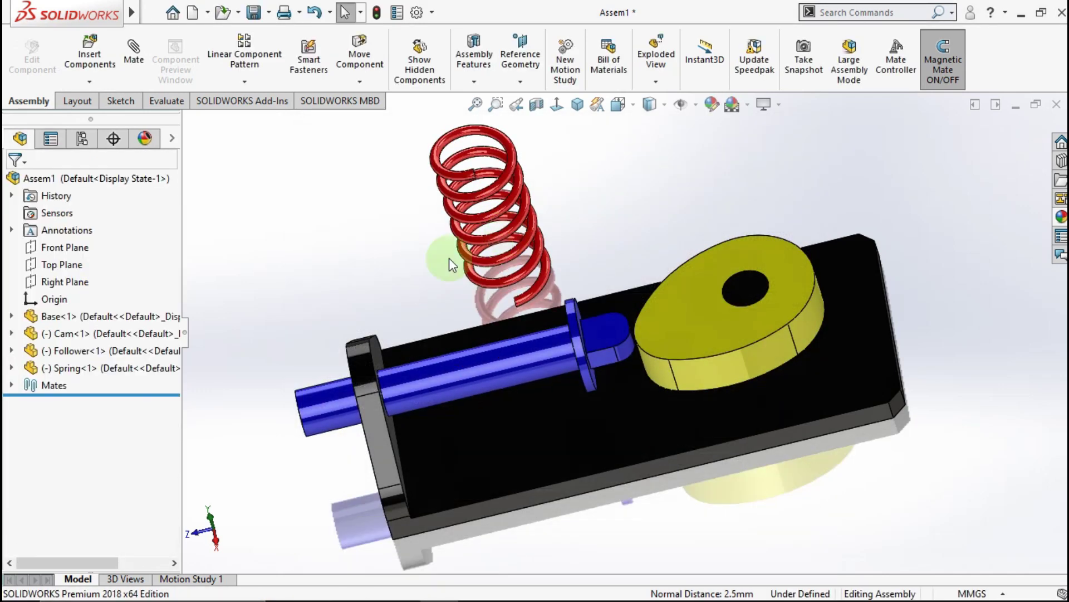
click(14, 368)
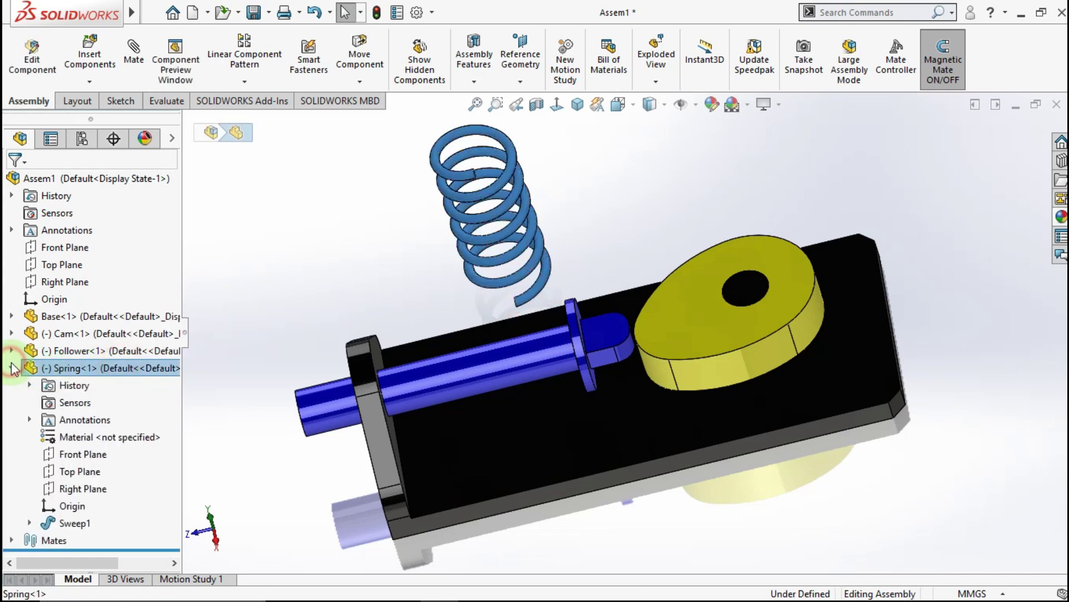
click(28, 524)
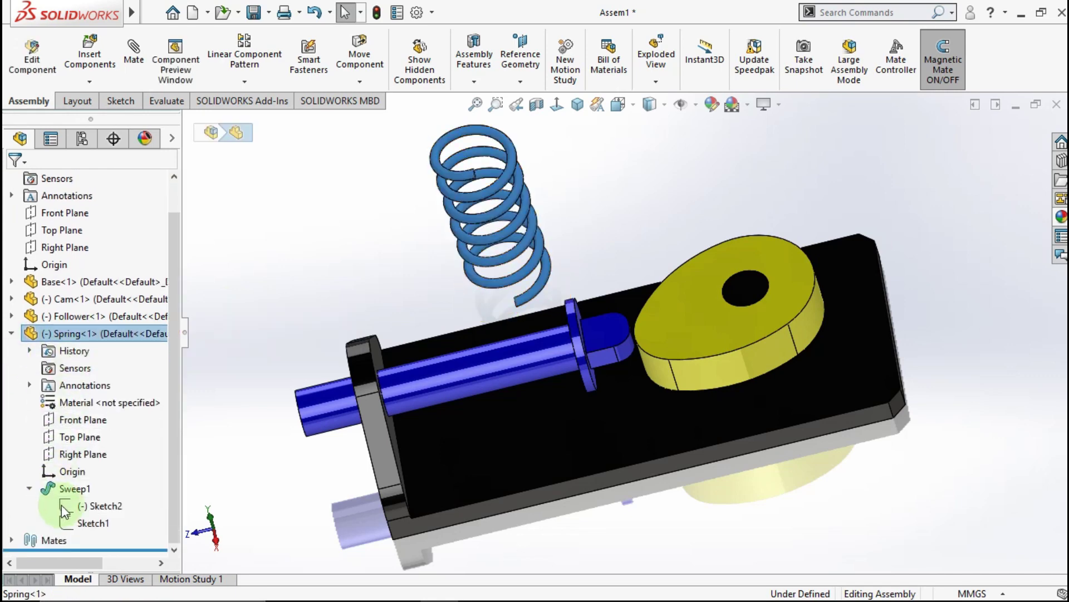
click(82, 526)
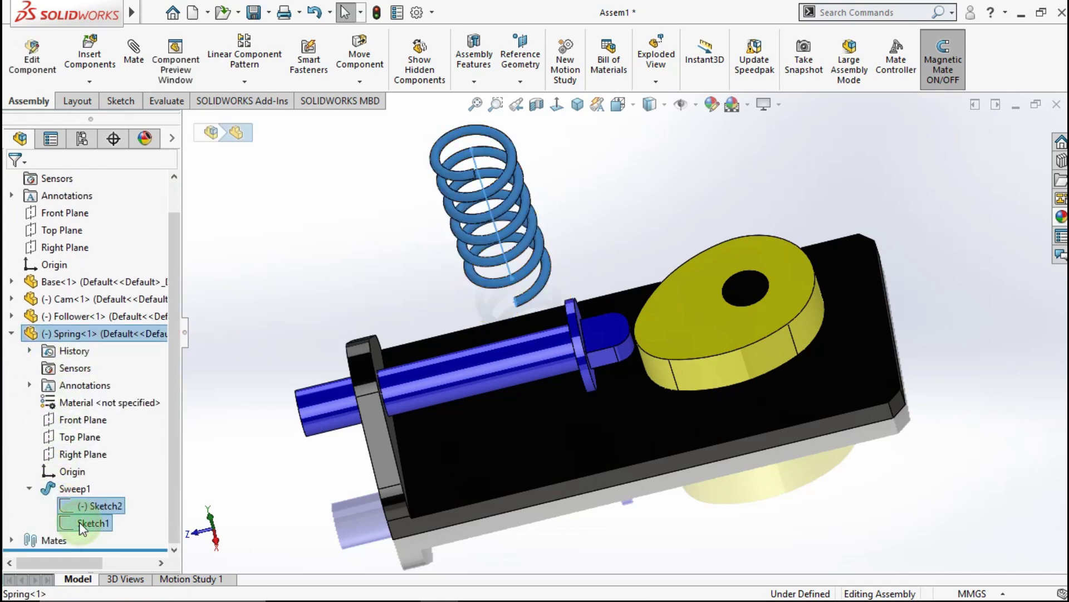
right_click(82, 527)
click(94, 38)
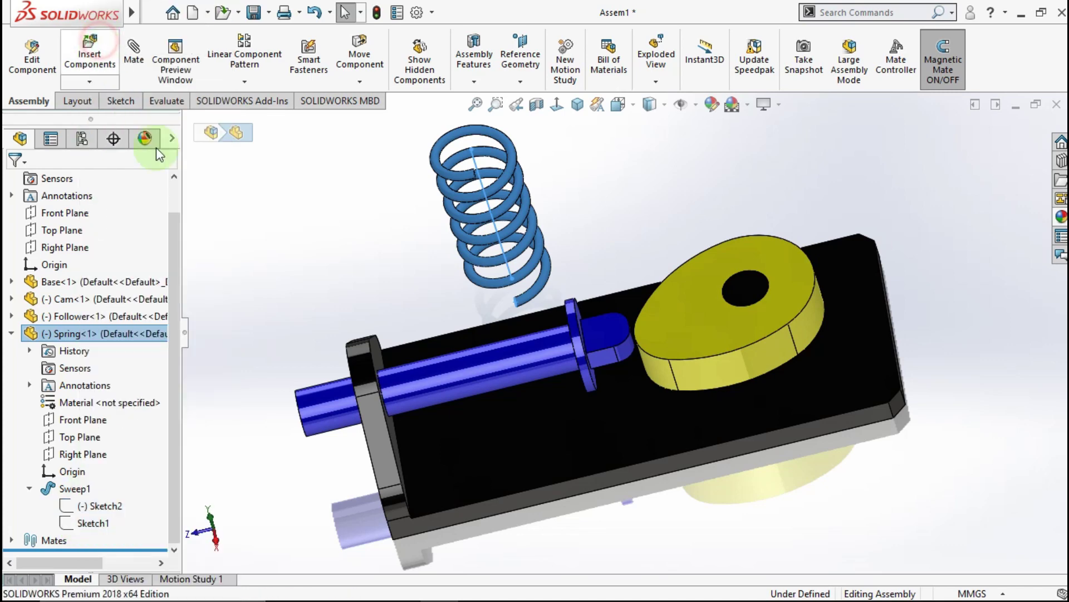
Move the spring above the Follower and mate its axis concentric with the Follower shaft
click(485, 177)
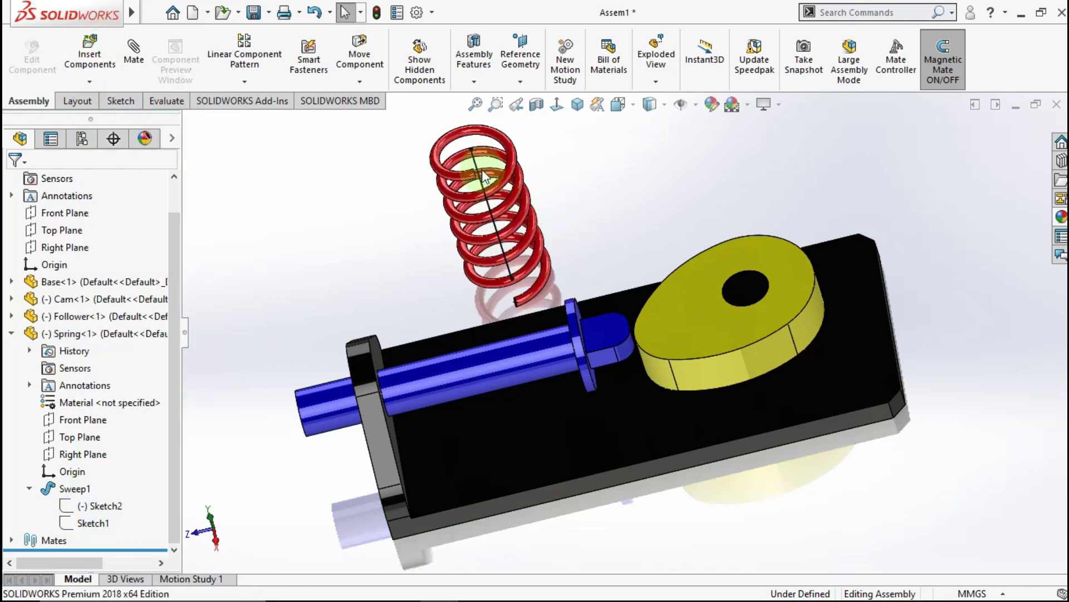
mouse_move(480, 173)
mouse_down()
mouse_move(537, 151)
mouse_move(625, 212)
mouse_up()
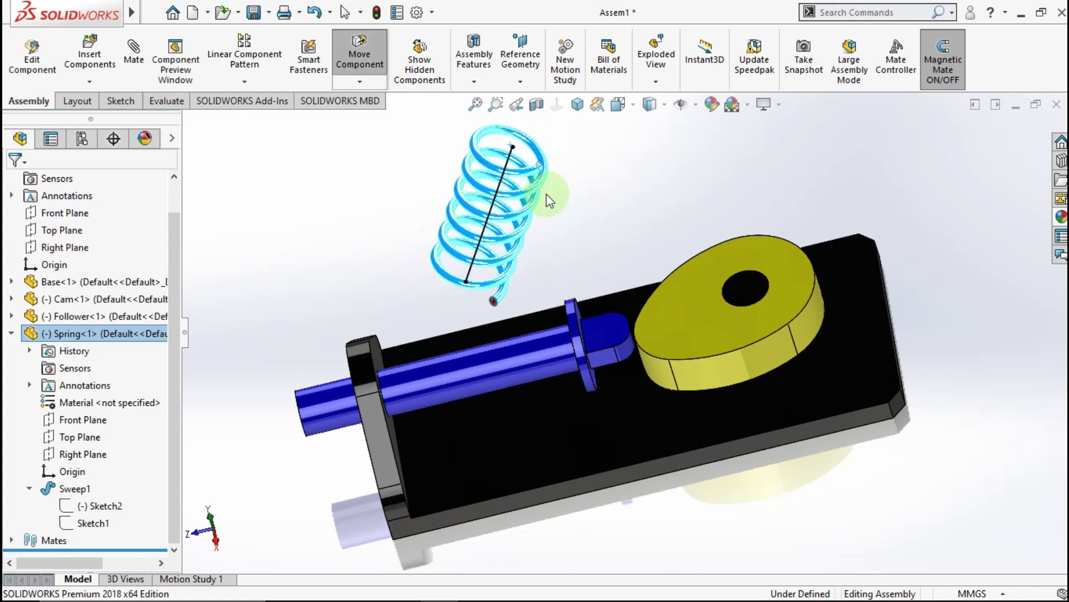
click(524, 219)
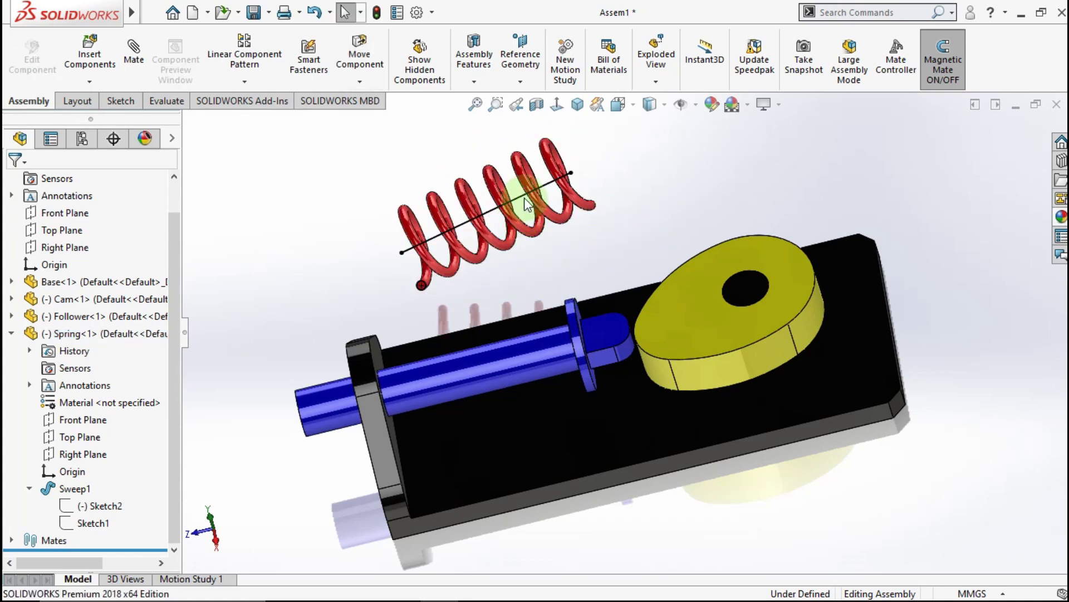
click(526, 205)
ctrl+click(501, 374)
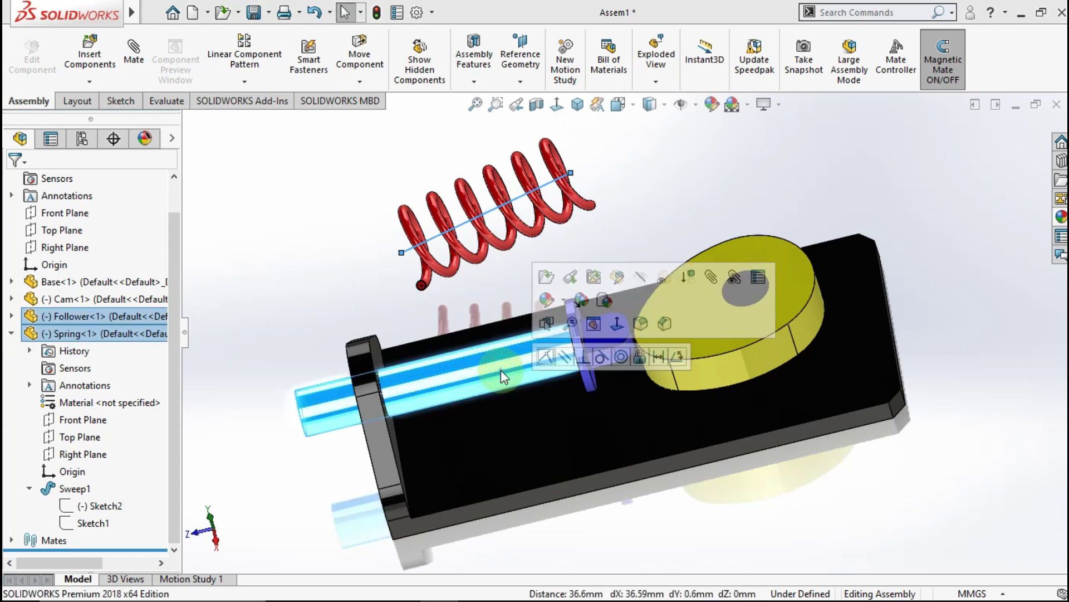
click(621, 356)
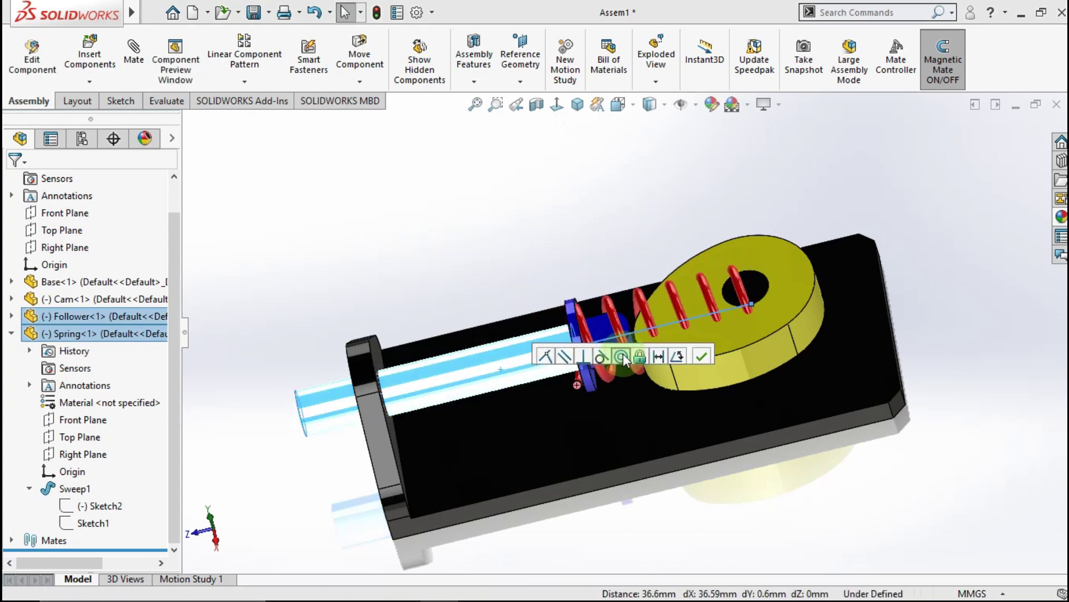
click(697, 356)
Slide the spring along the shaft toward the bracket and start editing its Sketch1
scroll(618, 342, down, 1)
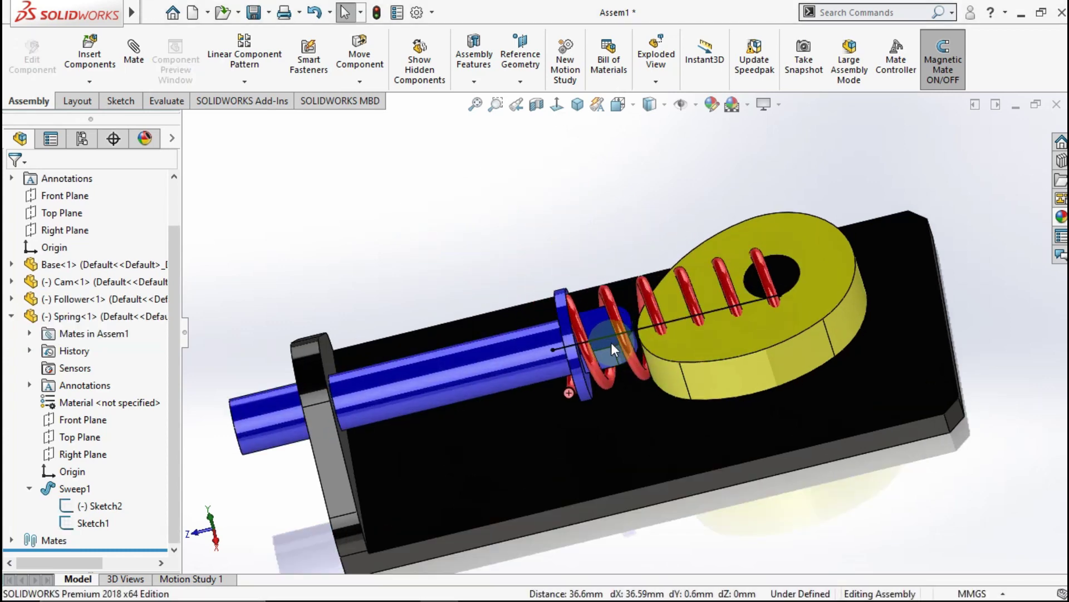
scroll(619, 337, down, 2)
scroll(620, 330, down, 1)
drag(622, 316, 313, 396)
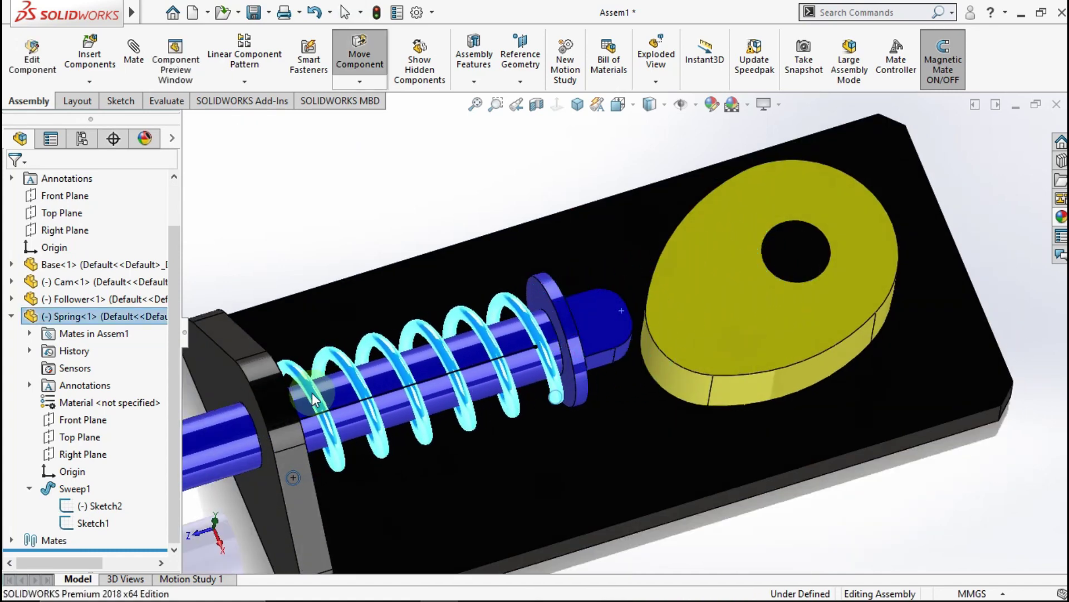
click(440, 202)
scroll(513, 351, down, 2)
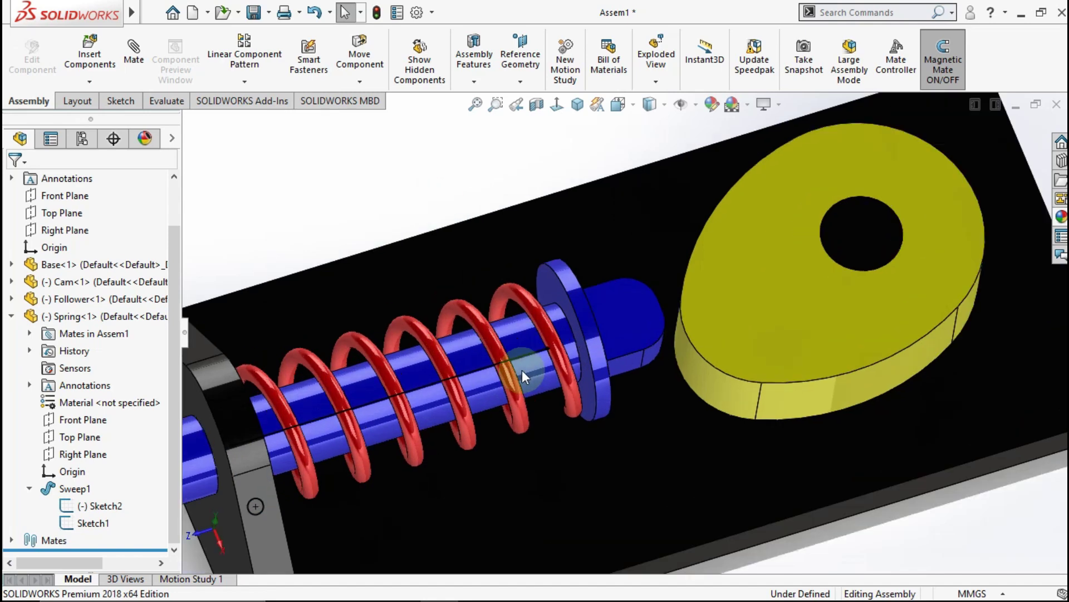
click(500, 367)
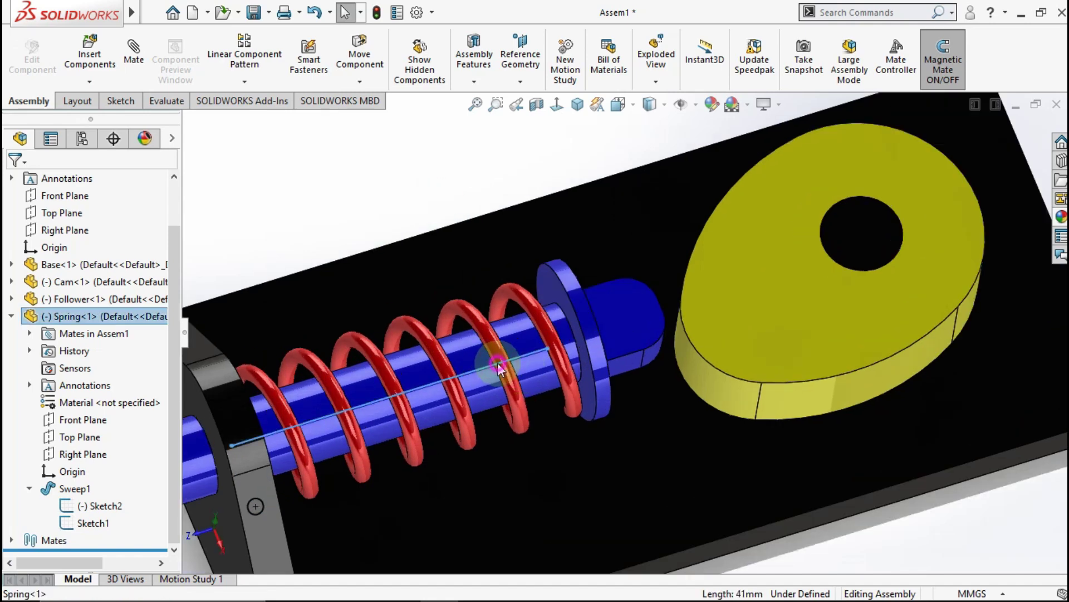
right_click(498, 366)
click(519, 319)
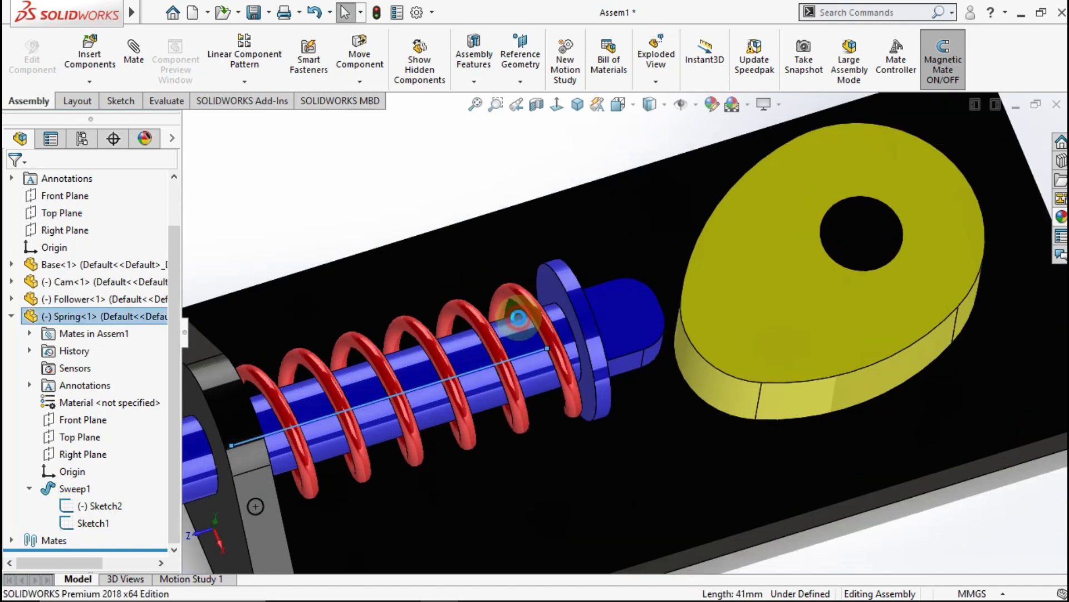
Rebuild and save the assembly as 'Simple Mechanisms 5' in the SM 5 folder
click(529, 323)
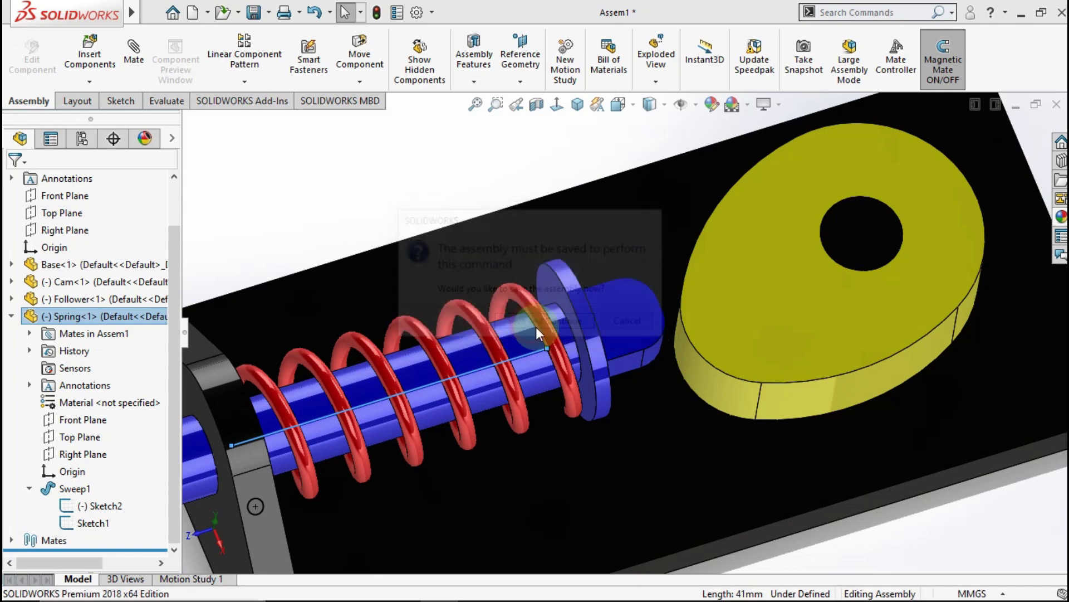
click(549, 239)
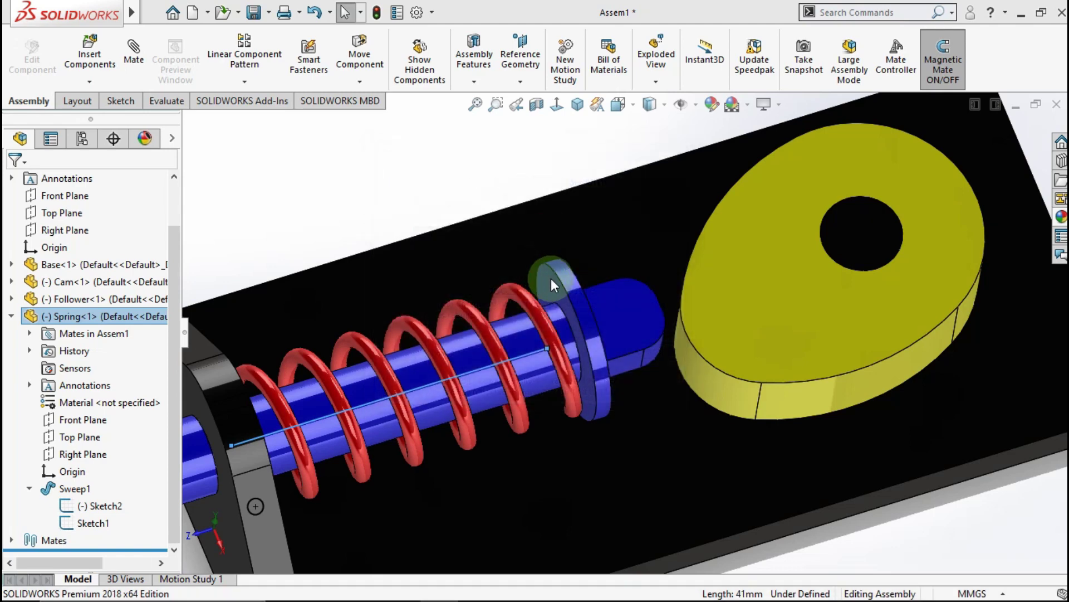
text(S)
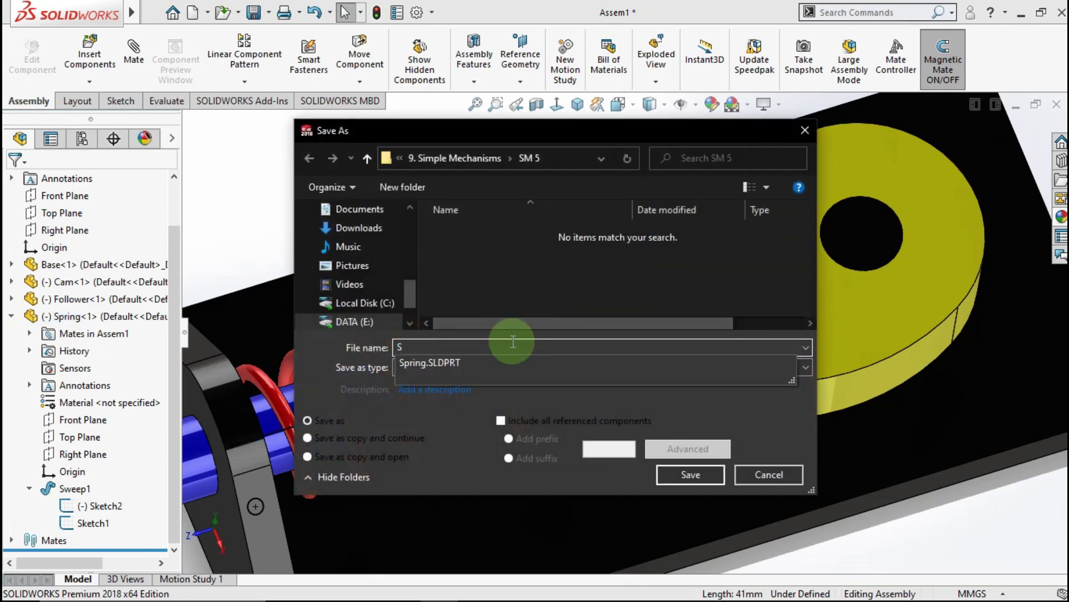
text(M)
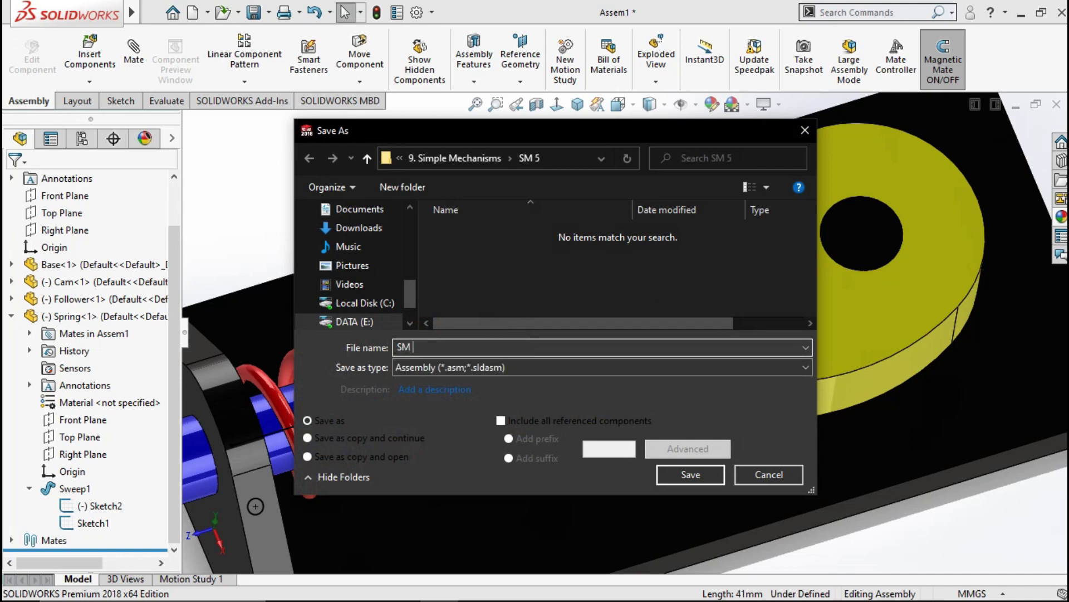
click(513, 342)
key(BackSpace)
text(im)
click(676, 472)
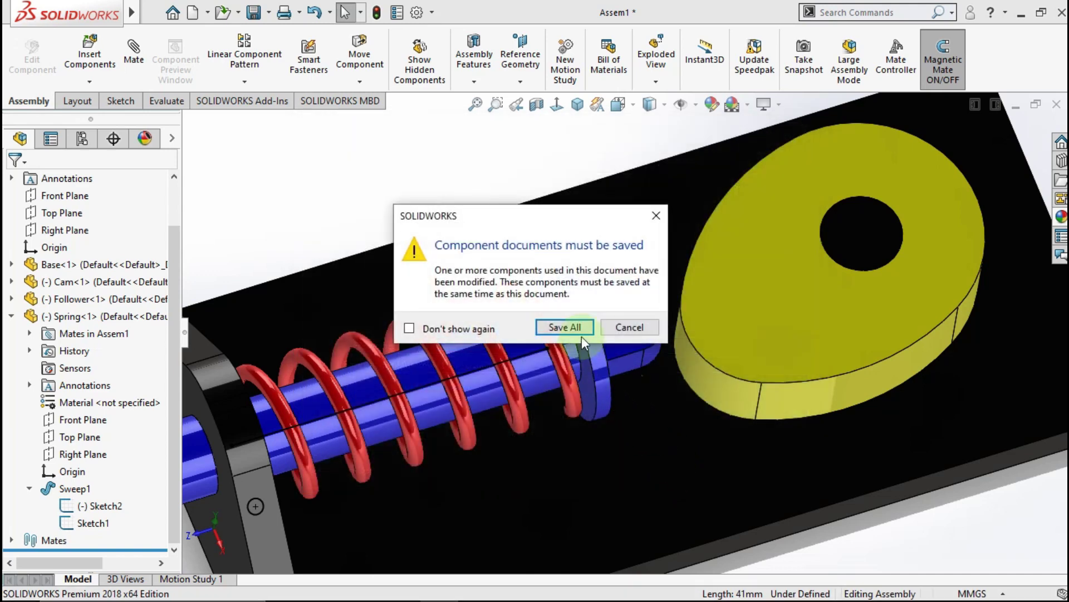
Save the modified components too, then delete the 41 dimension from the spring path sketch
click(582, 333)
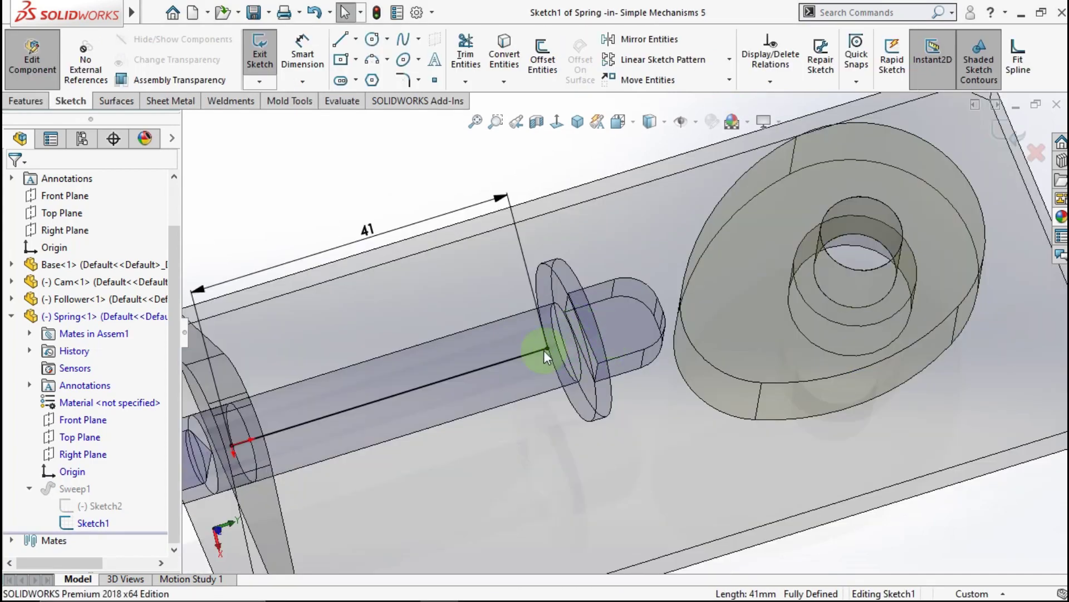
scroll(546, 341, up, 5)
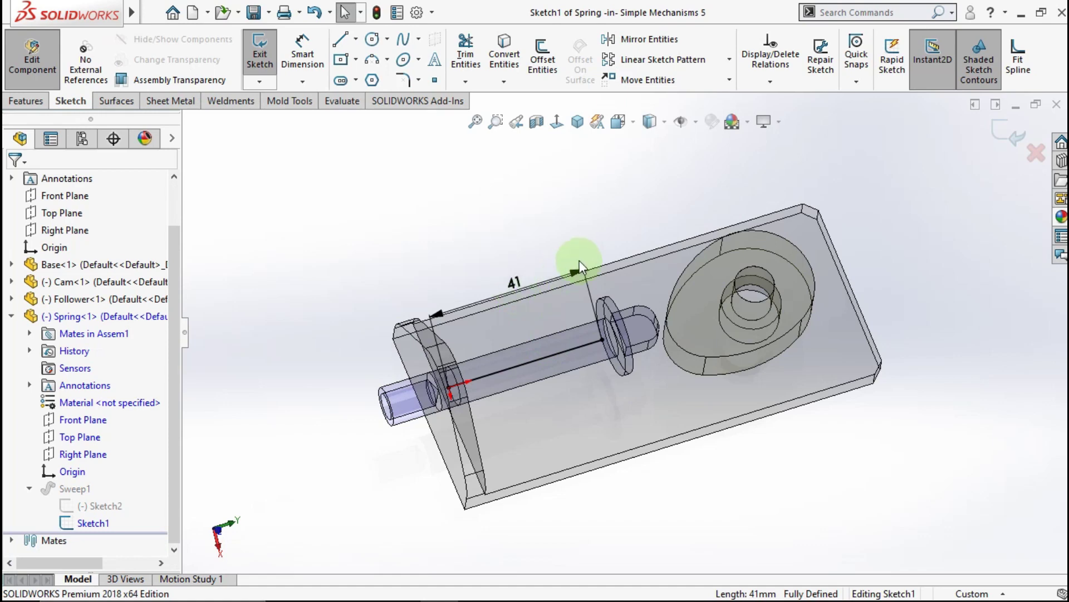
click(557, 121)
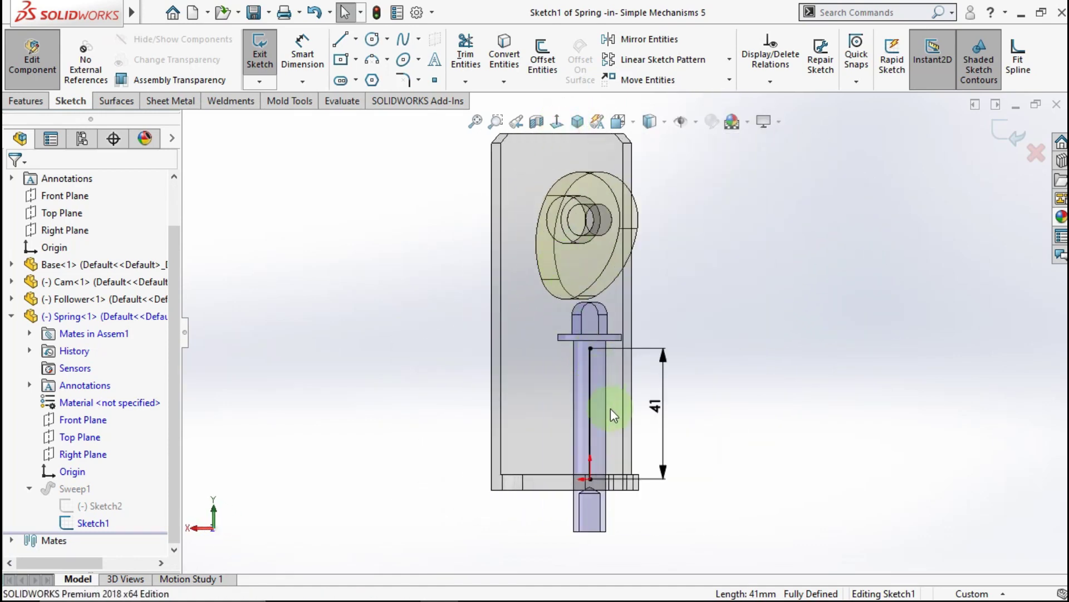
mouse_move(645, 435)
middle_down()
mouse_move(554, 442)
mouse_move(575, 420)
mouse_move(444, 425)
mouse_move(658, 440)
mouse_move(676, 410)
mouse_move(724, 437)
mouse_move(711, 399)
mouse_move(634, 383)
mouse_move(685, 365)
mouse_move(607, 159)
middle_up()
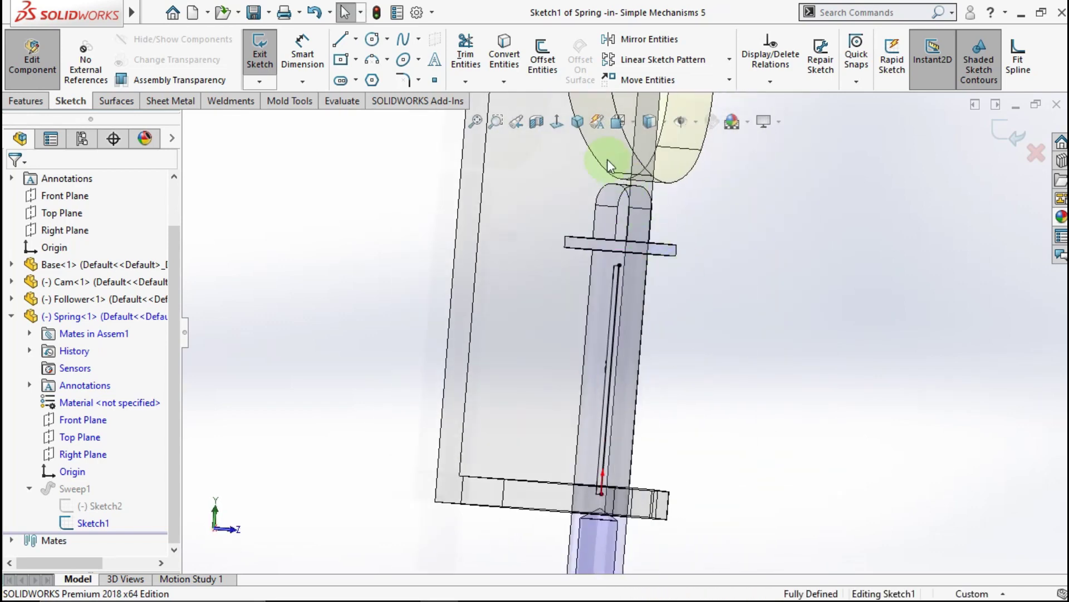
click(558, 122)
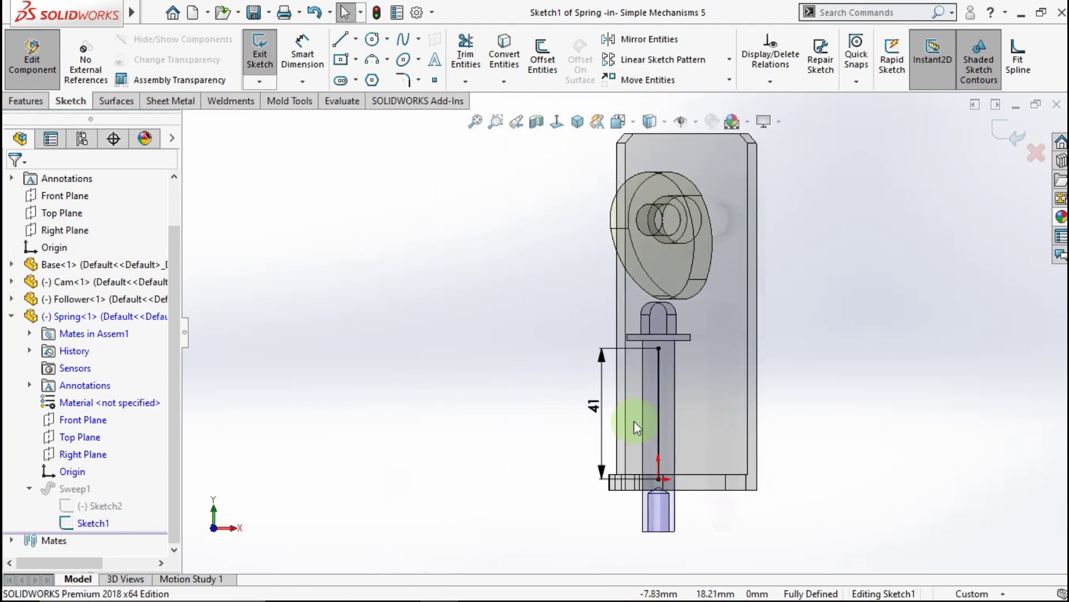
scroll(634, 420, down, 2)
scroll(592, 425, down, 2)
click(571, 363)
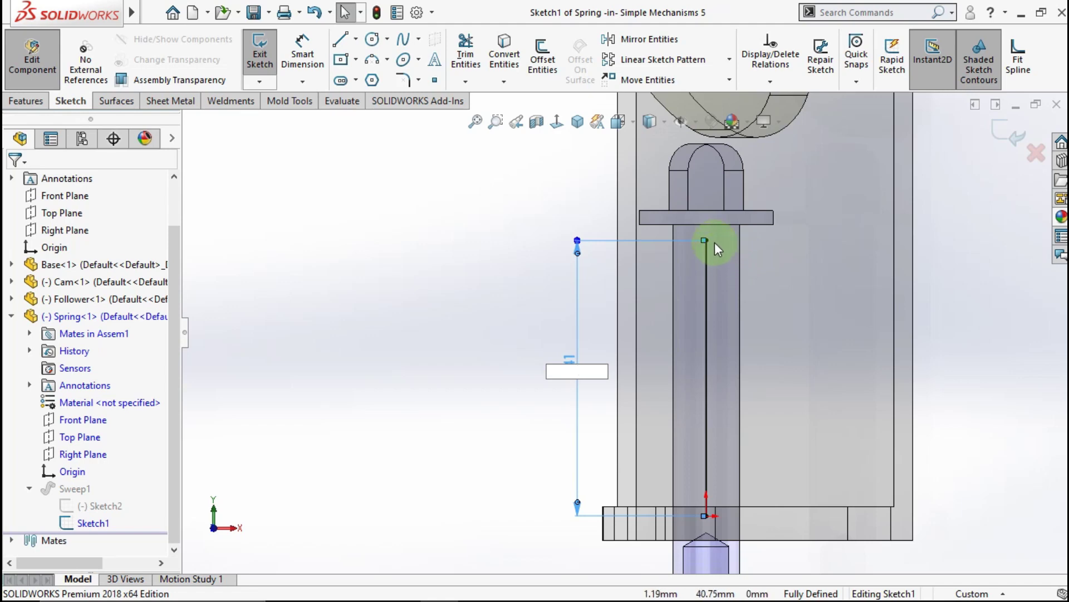
click(500, 318)
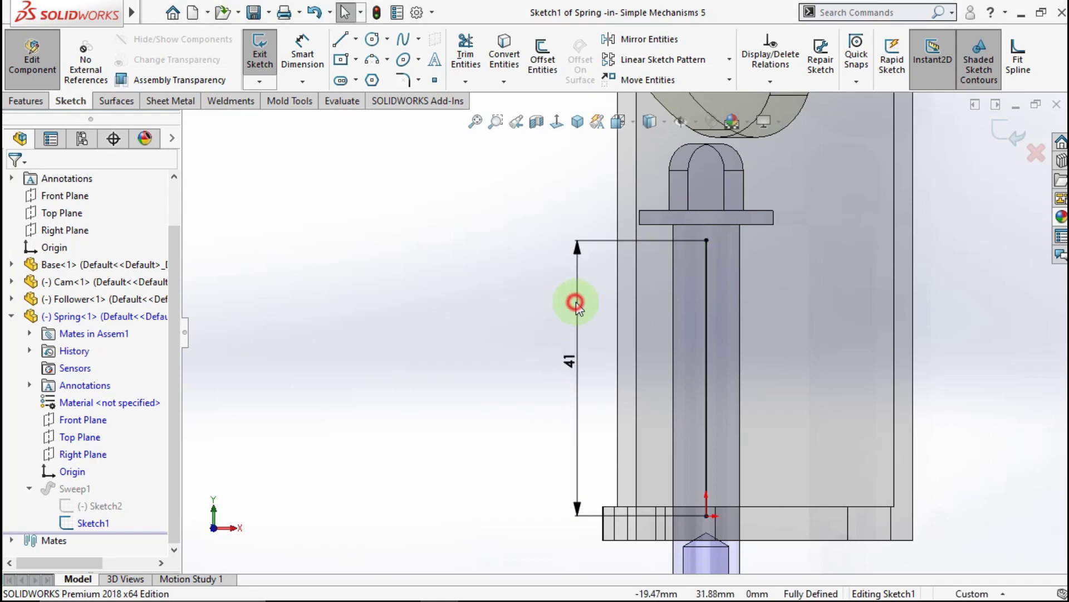
click(574, 370)
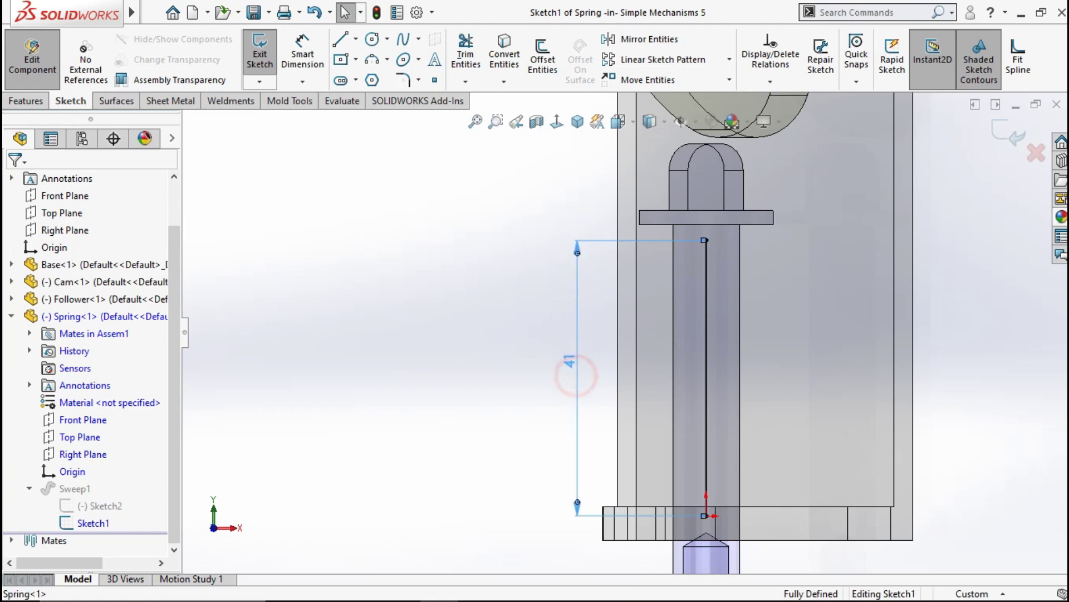
Make the path's top endpoint coincident with the collar's lower edge and exit the sketch and spring
scroll(702, 227, down, 2)
scroll(702, 227, down, 2)
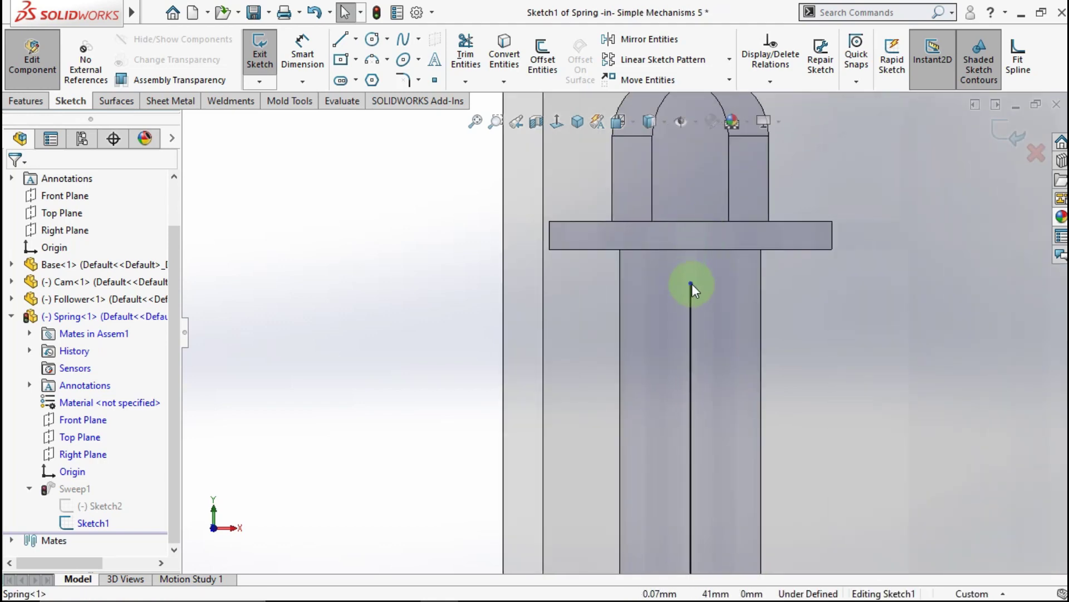
click(691, 283)
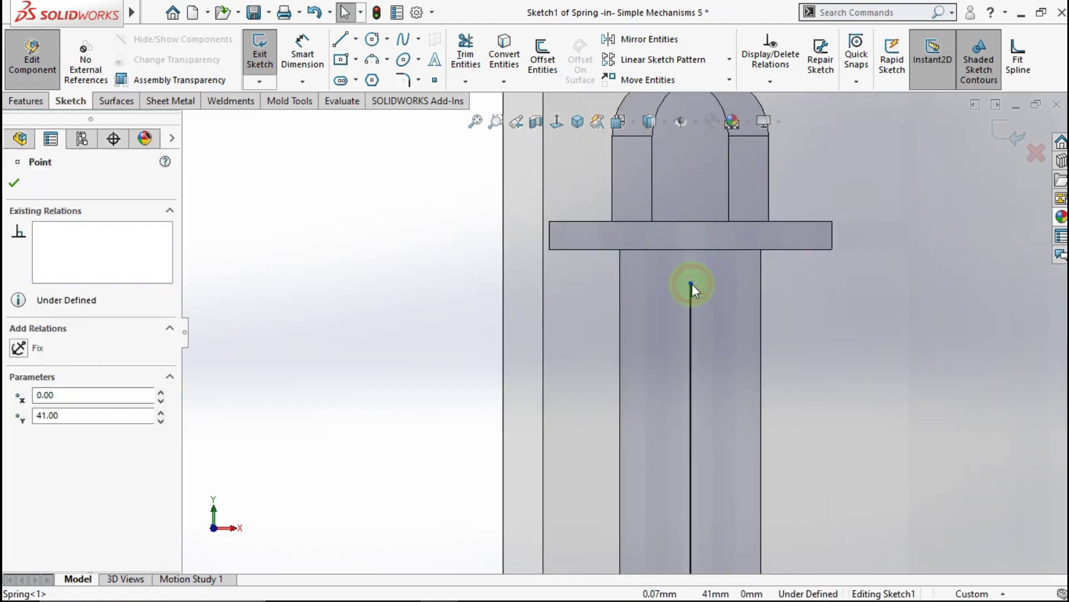
ctrl+click(690, 250)
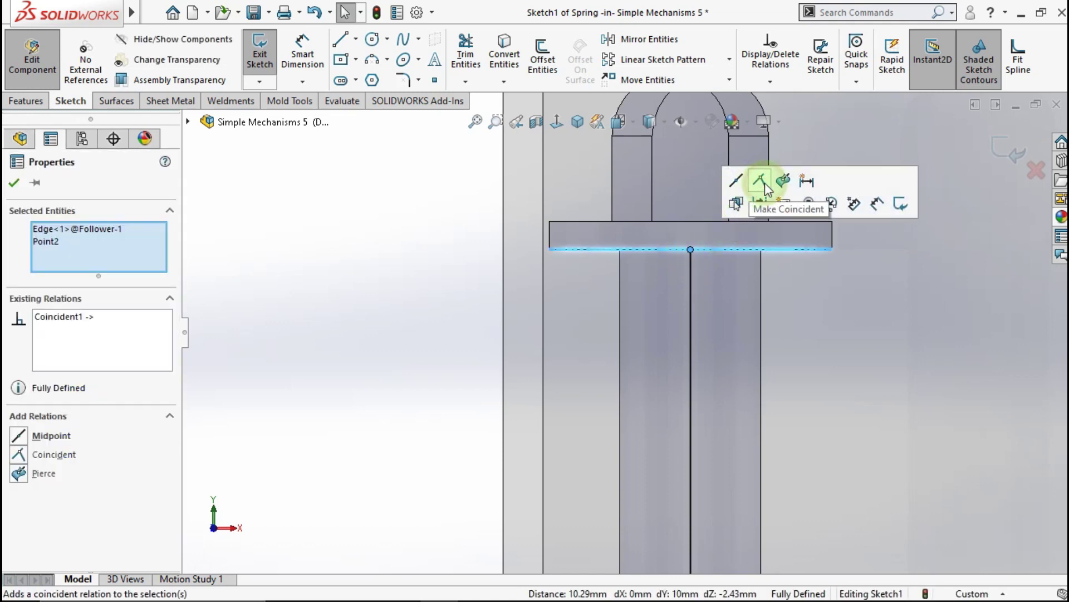
click(516, 335)
scroll(440, 345, up, 3)
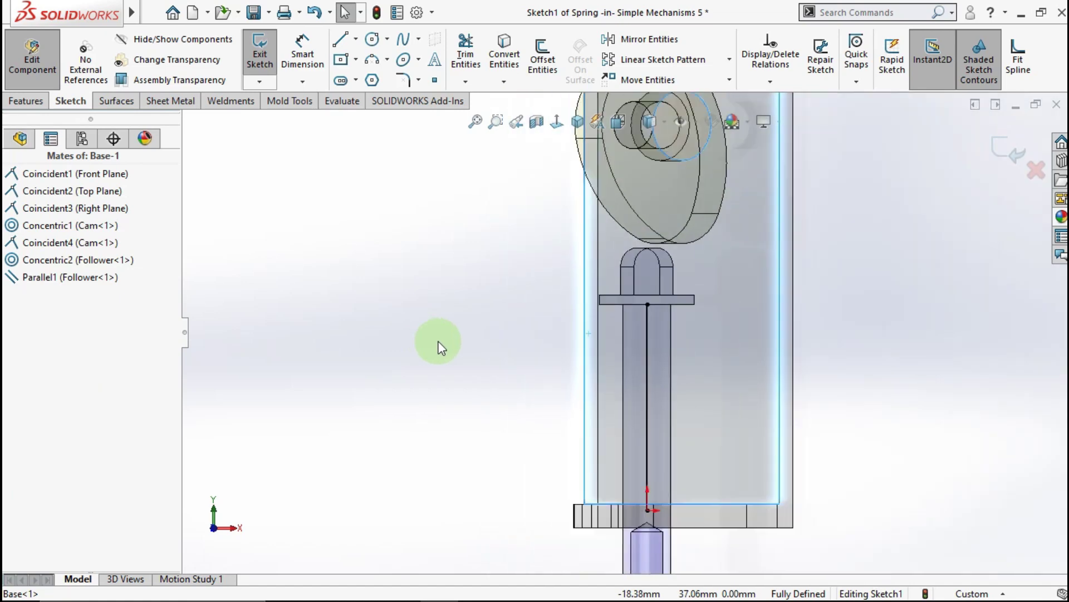
click(1001, 159)
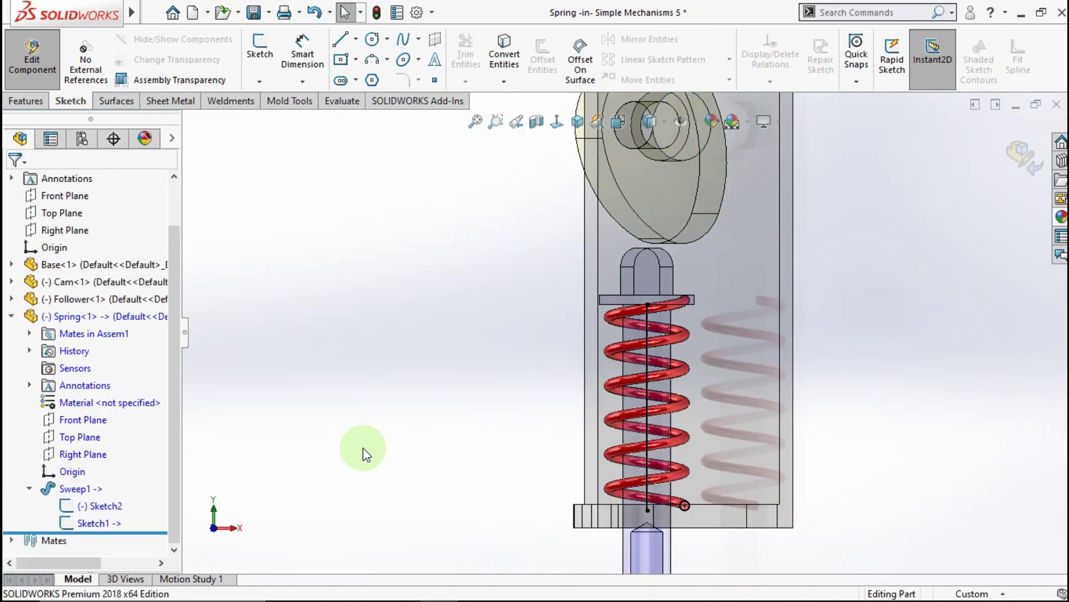
click(89, 507)
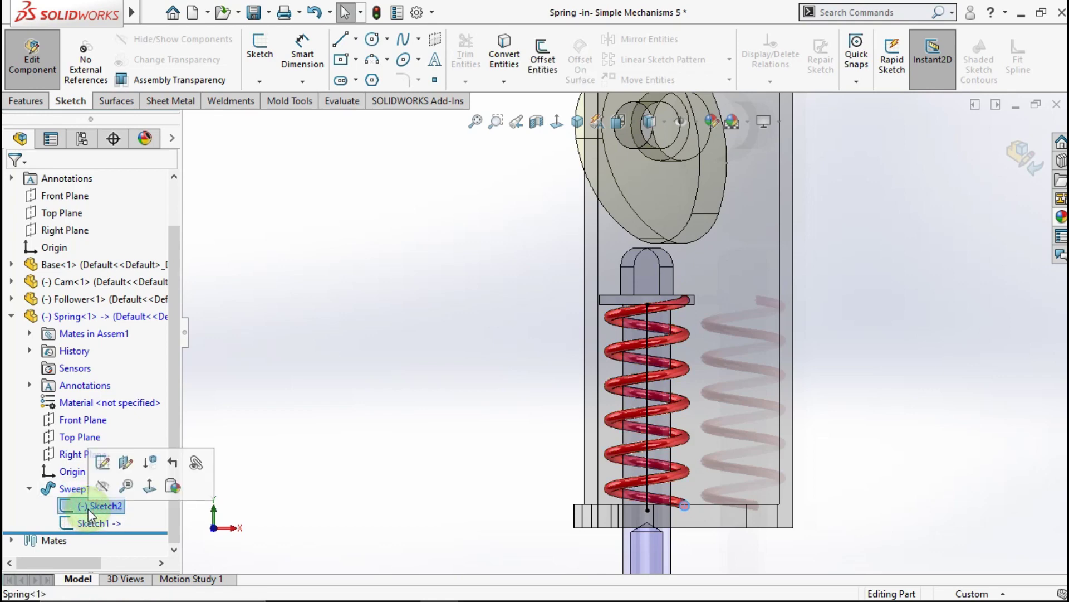
click(1016, 159)
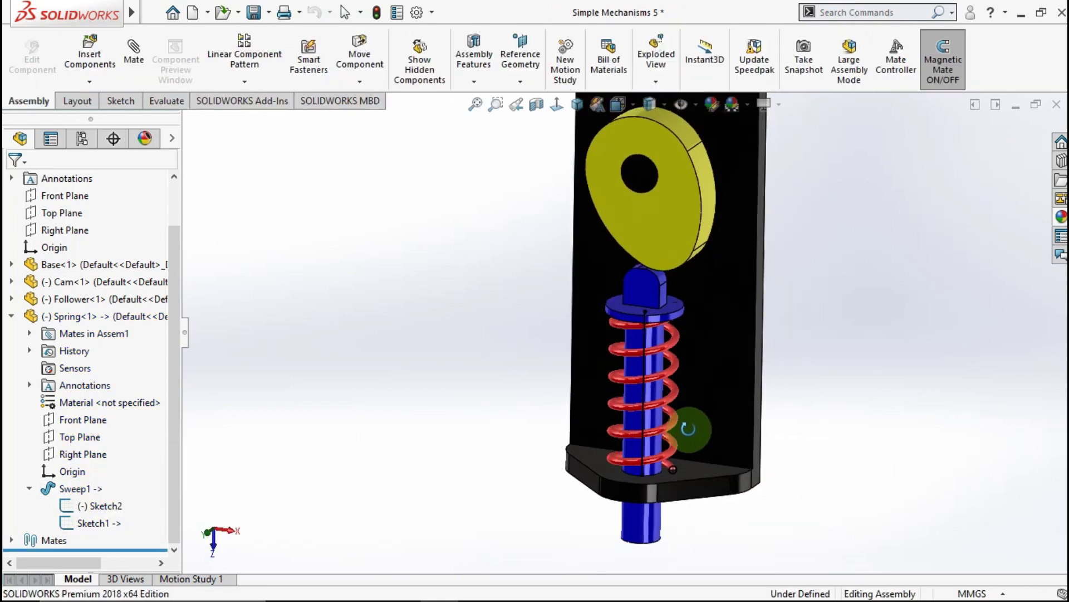
Open the spring's profile sketch for editing
middle_drag(689, 429, 700, 394)
click(91, 509)
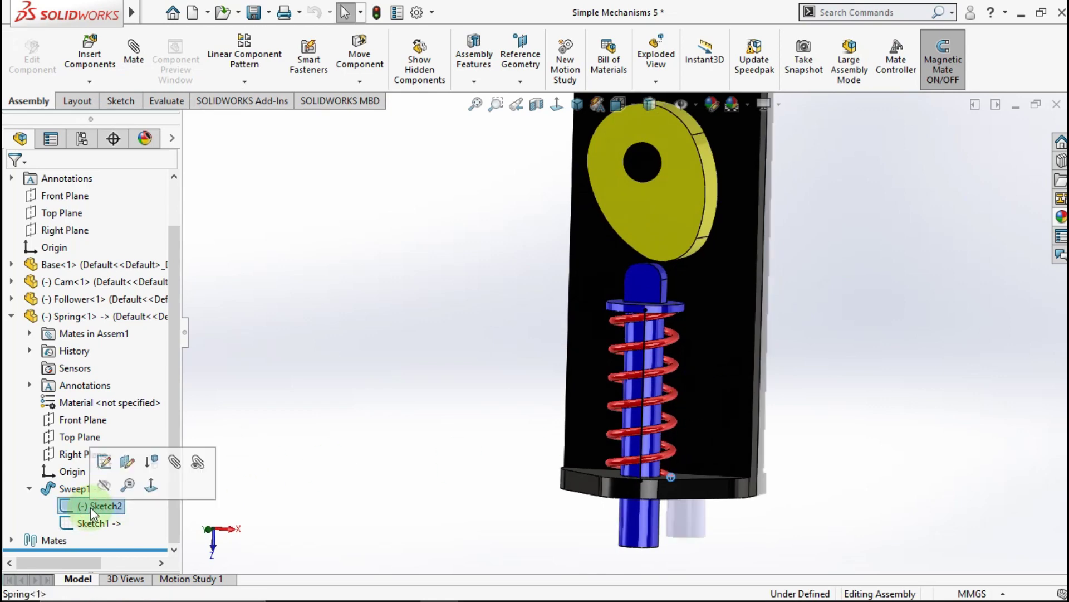
click(104, 463)
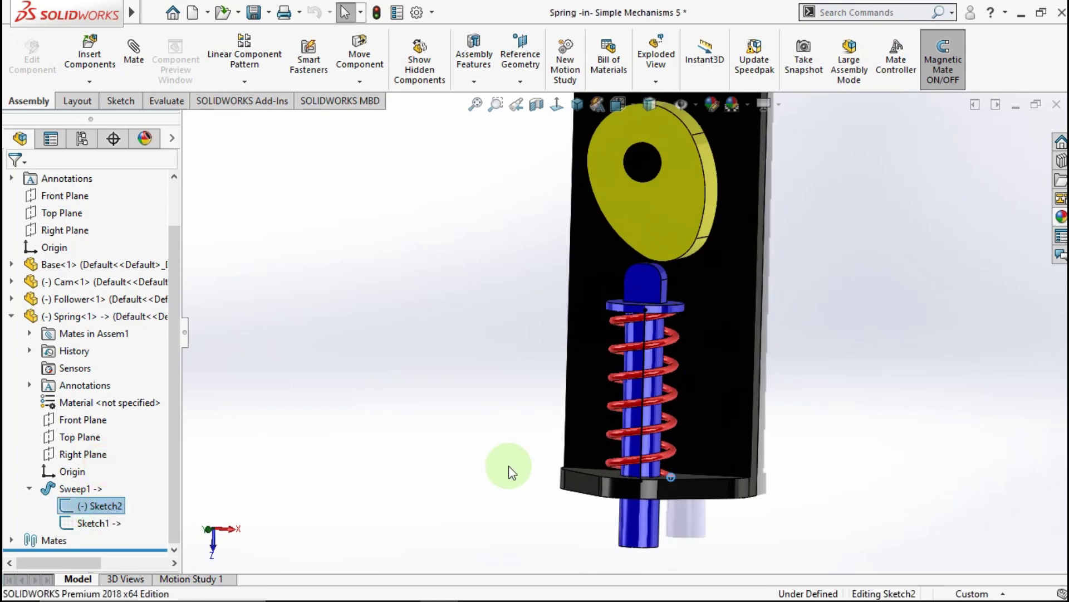
scroll(610, 439, down, 1)
scroll(609, 439, down, 1)
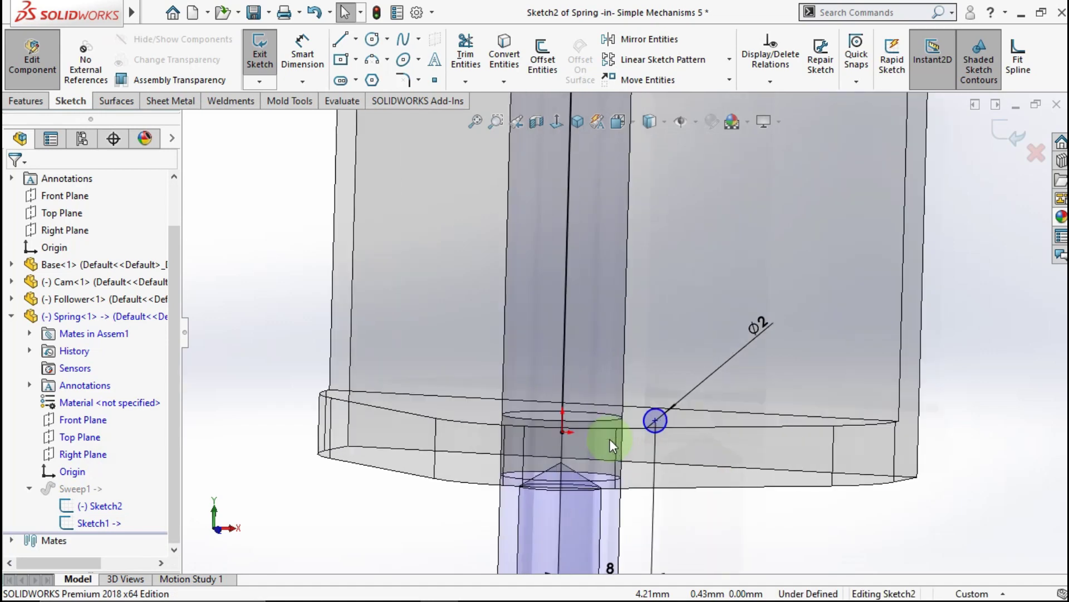
scroll(617, 434, down, 1)
scroll(616, 433, up, 2)
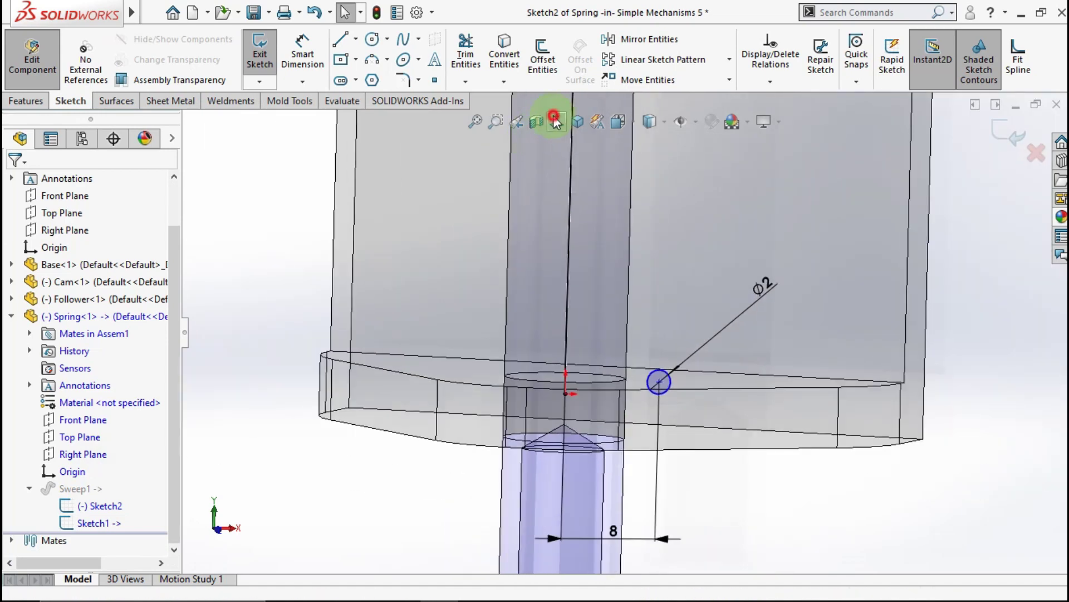
Orient the view normal to the base plate face and zoom in on the profile
click(555, 121)
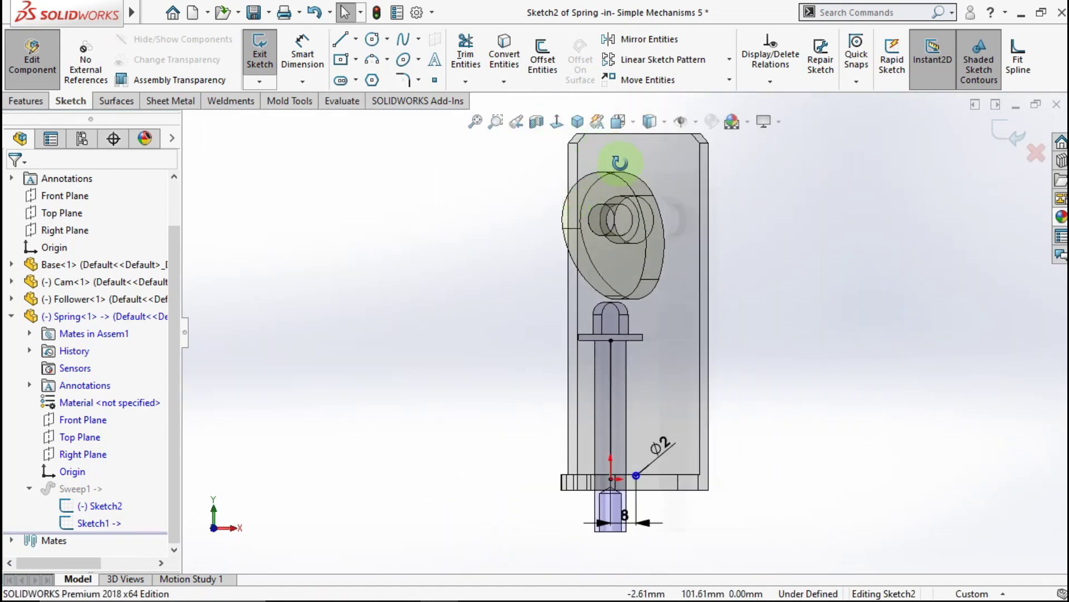
middle_drag(619, 162, 636, 171)
click(640, 159)
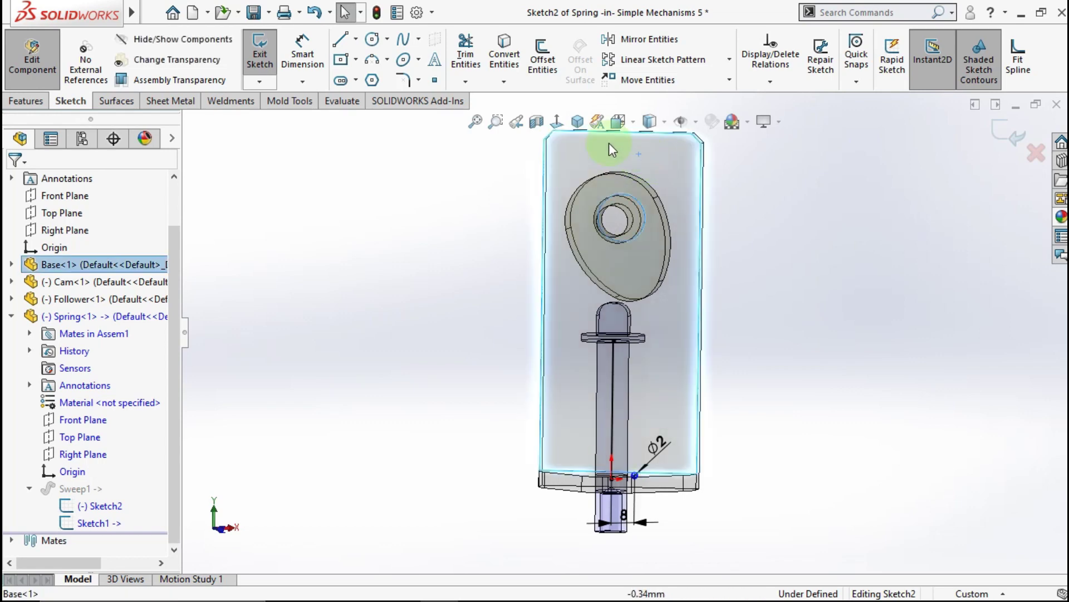
click(555, 121)
scroll(678, 473, down, 2)
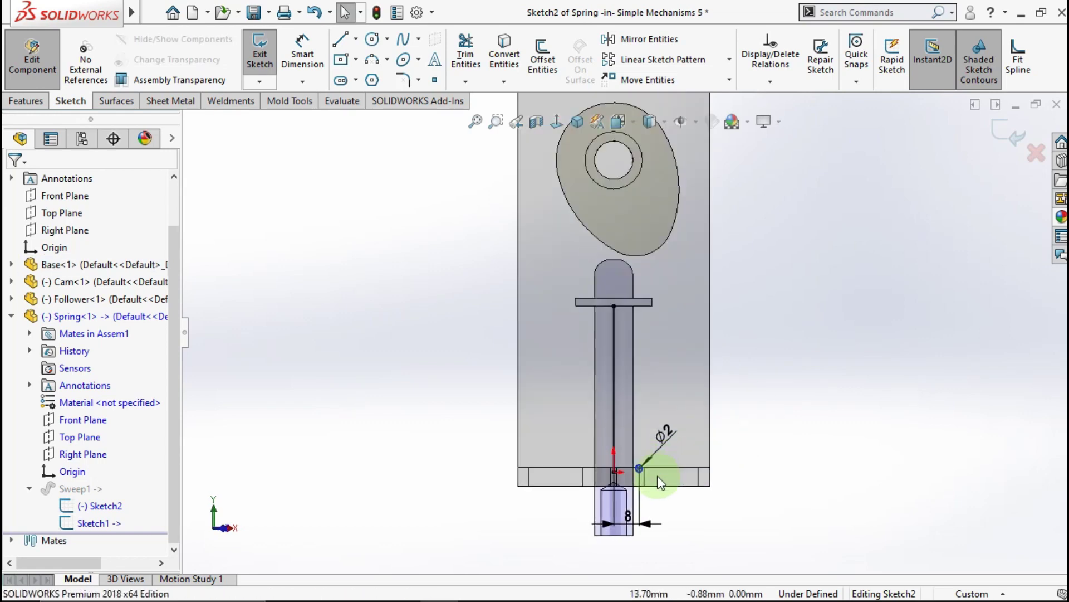
scroll(657, 421, down, 3)
scroll(659, 420, down, 2)
scroll(663, 413, down, 3)
scroll(663, 414, down, 3)
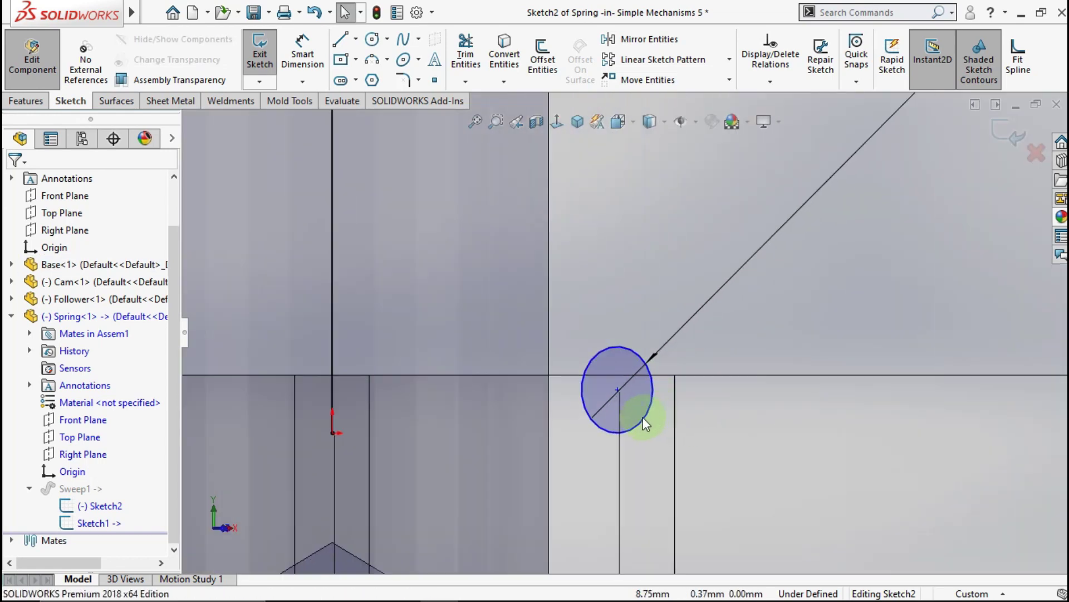
Make the 2 mm profile circle tangent to the base plate edge, then delete that relation
click(646, 421)
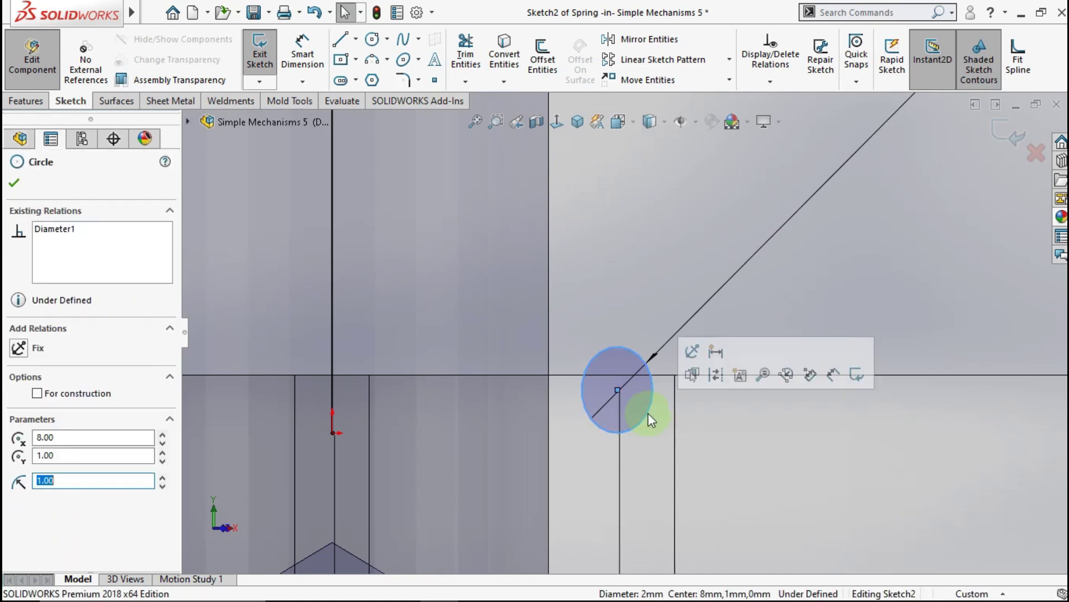
ctrl+click(570, 375)
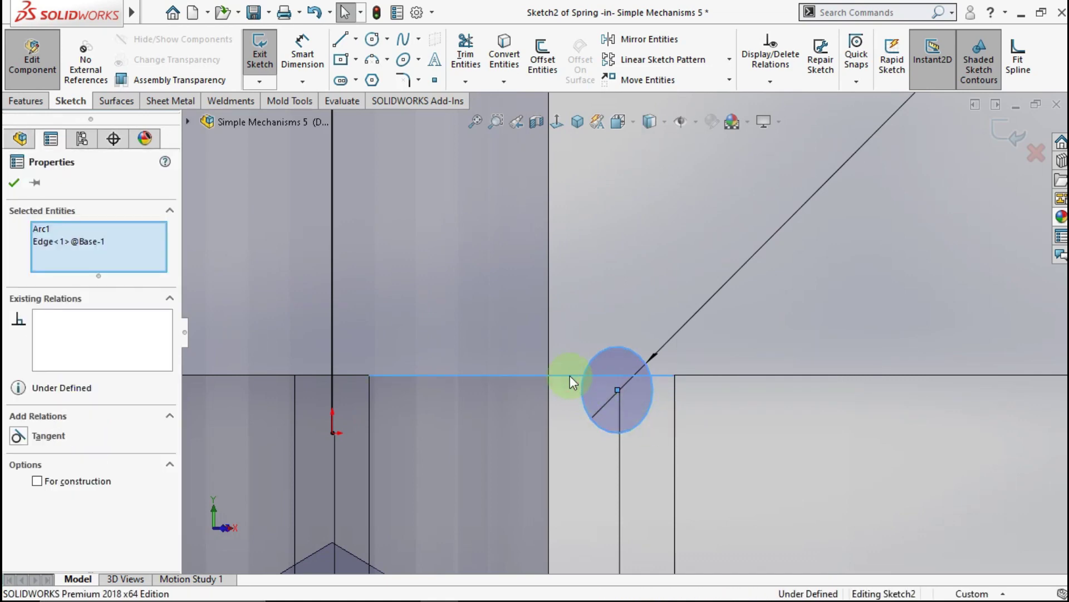
click(620, 307)
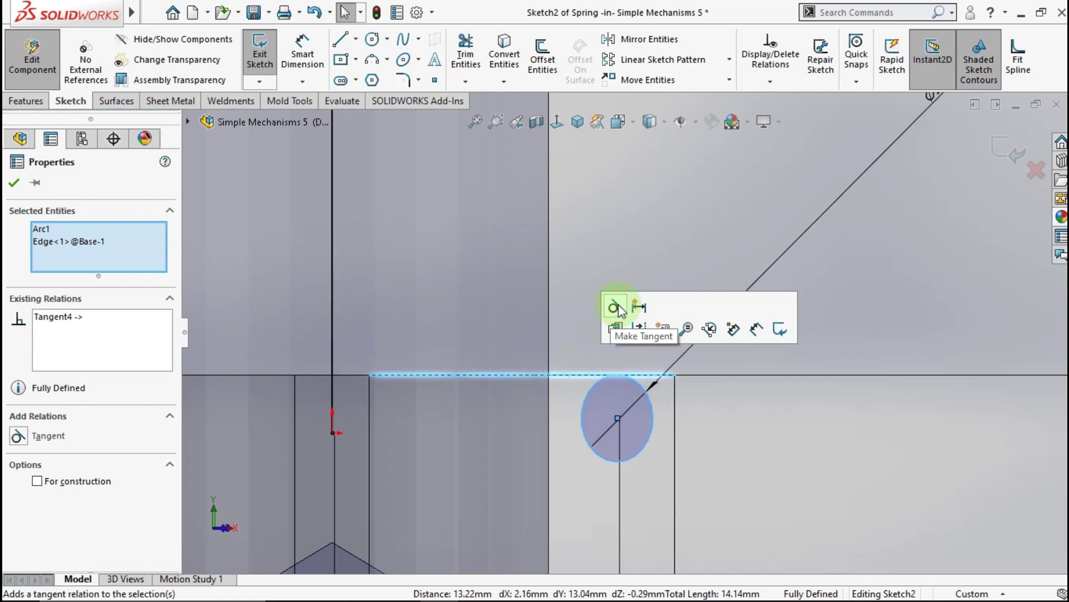
right_click(103, 321)
click(121, 331)
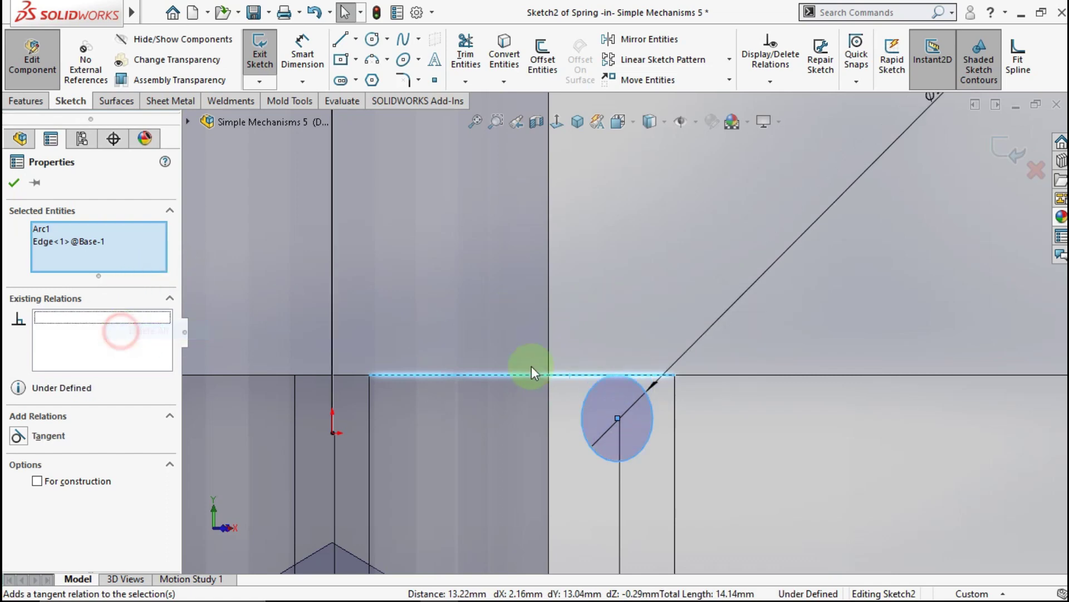
scroll(613, 380, up, 5)
click(725, 490)
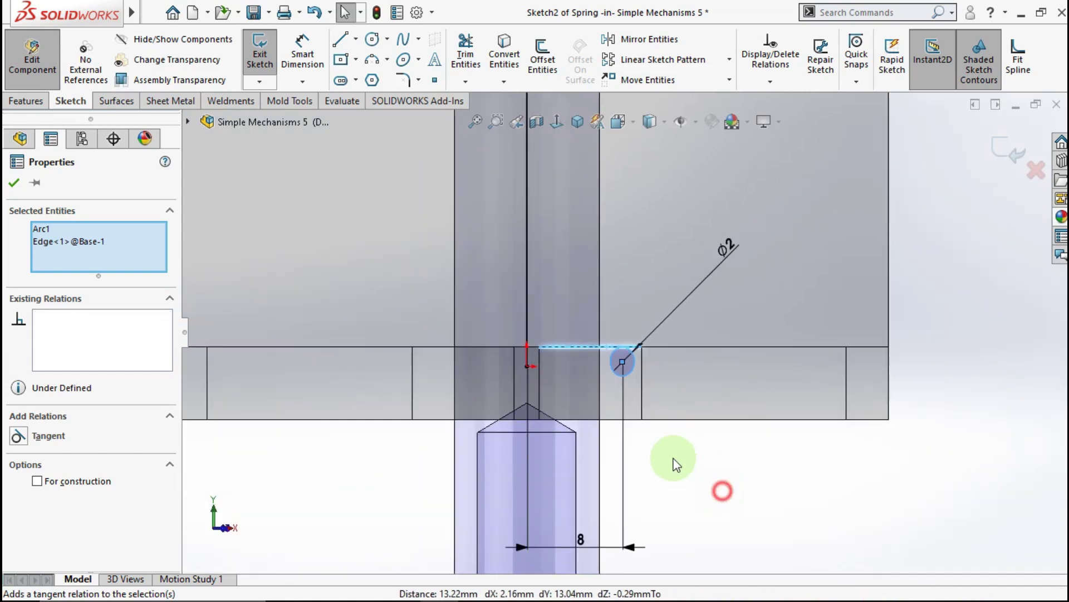
Reposition the circle, make it tangent to the base edge again, and close the profile sketch
drag(623, 368, 623, 320)
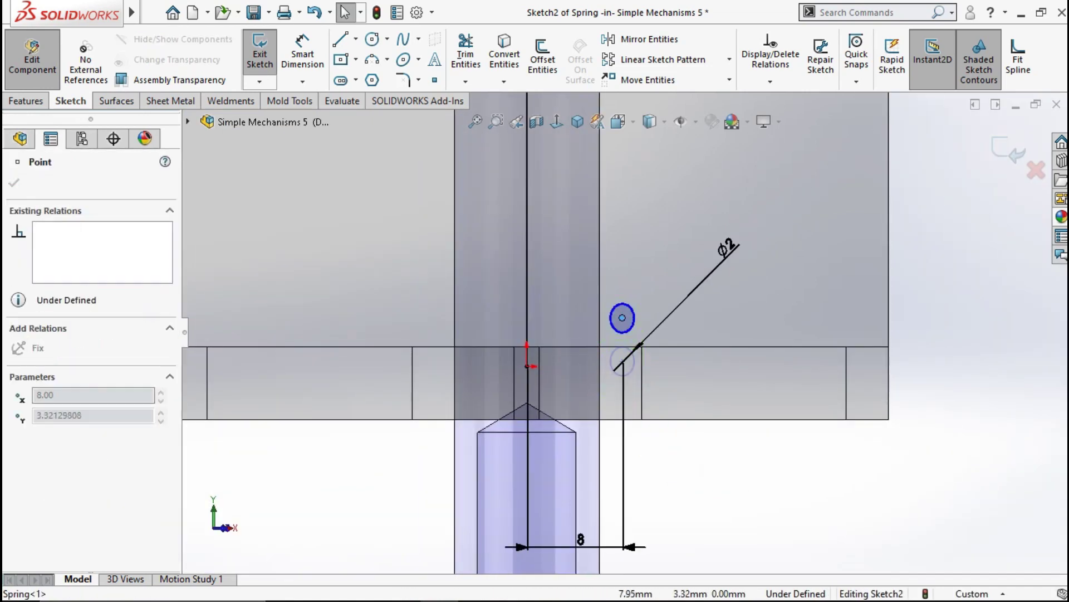
scroll(626, 334, down, 2)
click(626, 323)
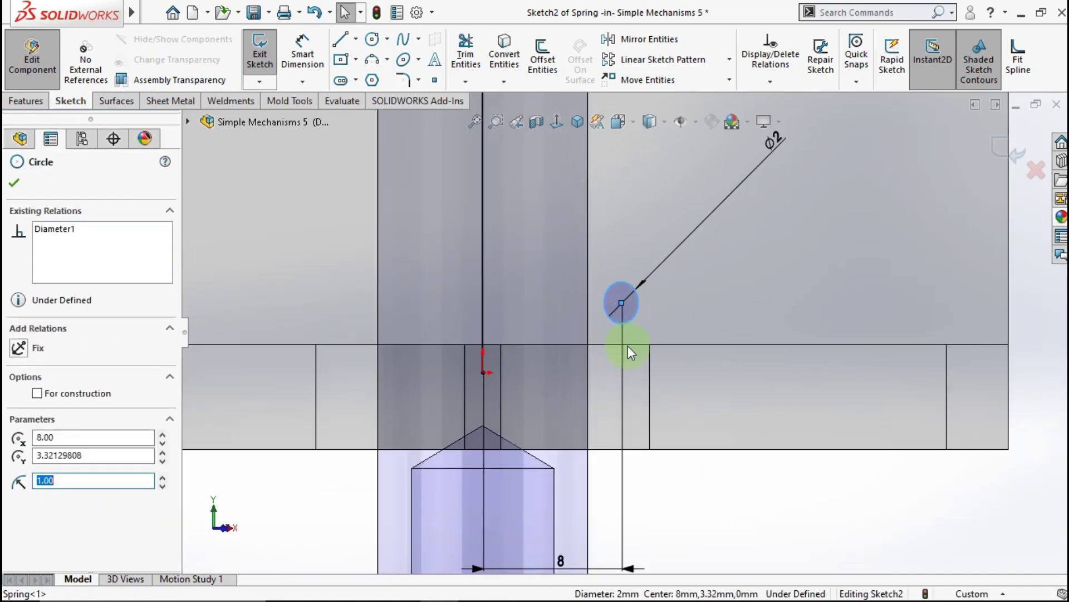
click(627, 345)
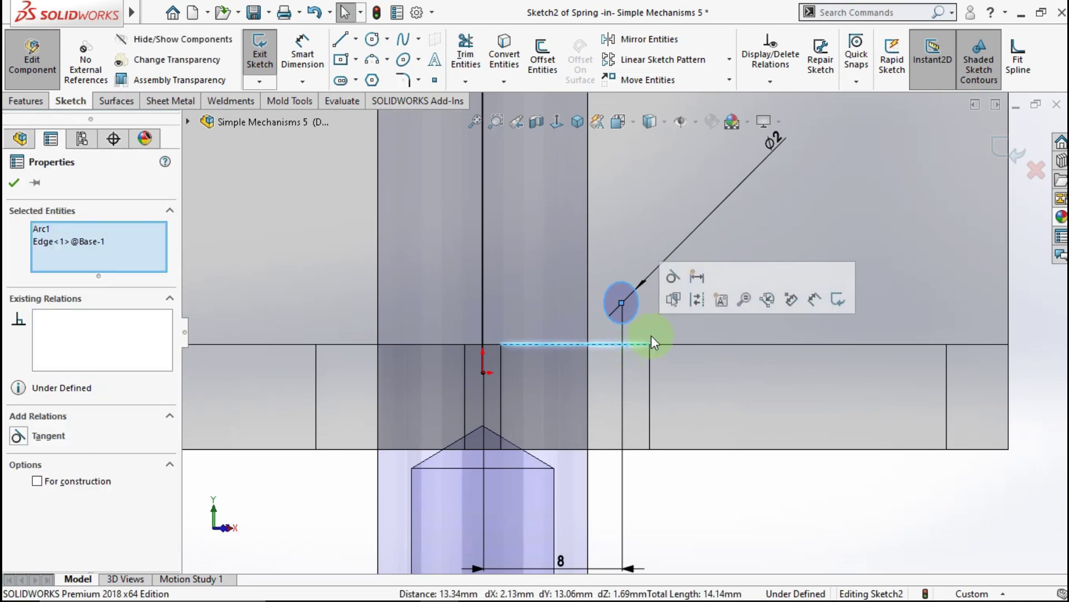
click(672, 276)
click(650, 296)
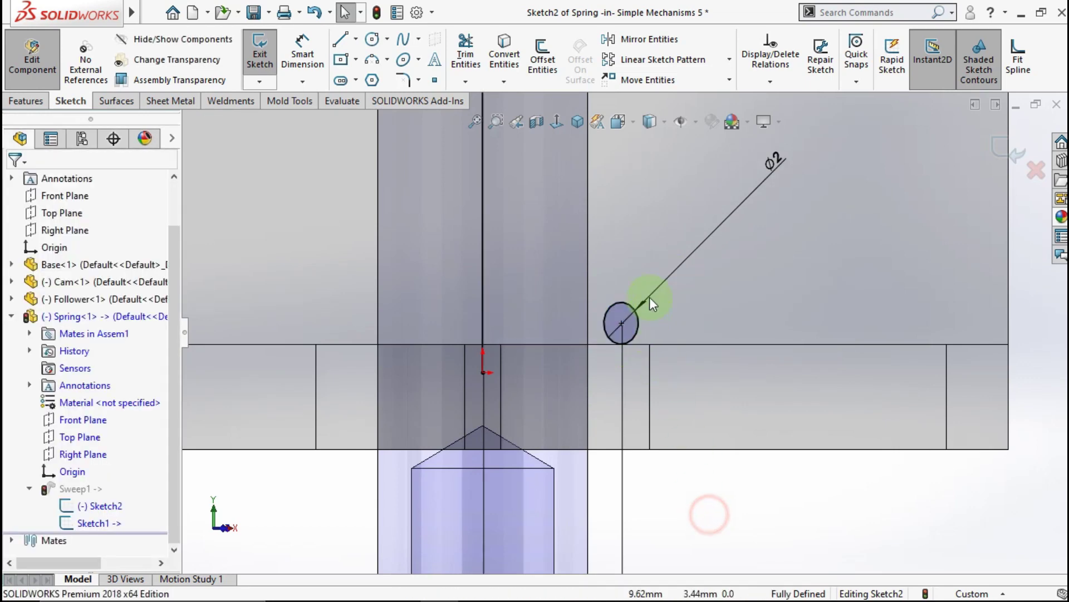
scroll(649, 296, up, 2)
scroll(650, 297, up, 2)
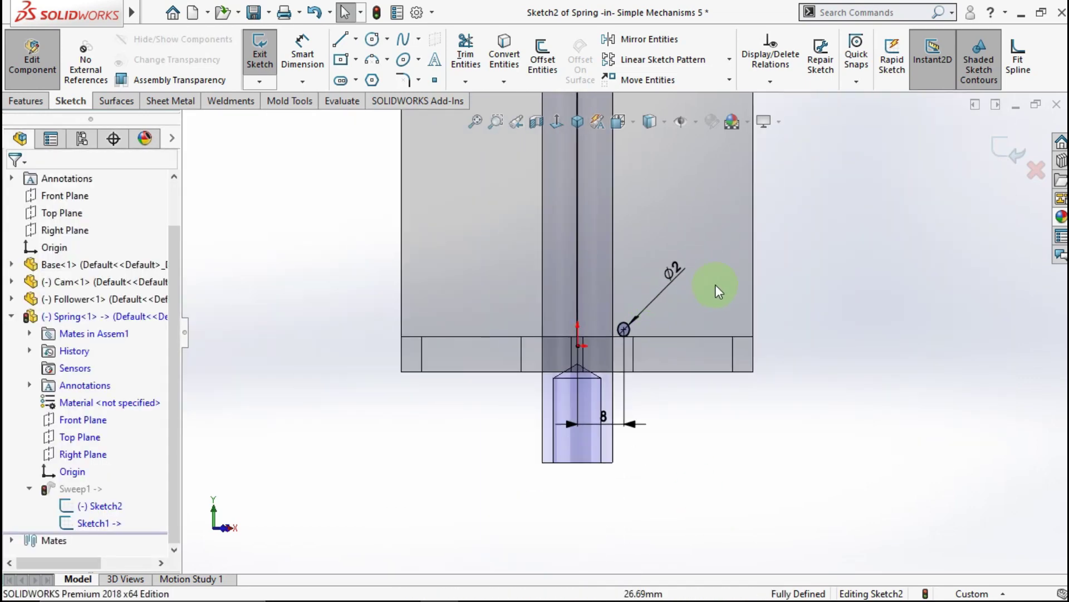
click(997, 151)
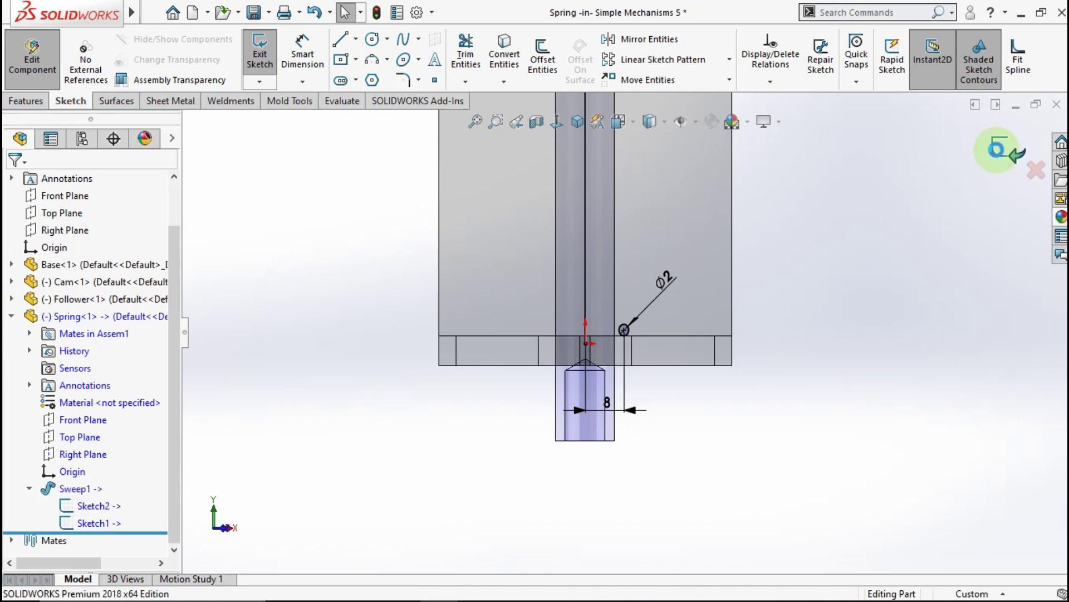
Exit the spring part, switch to Isometric view, slide the Follower and rebuild
click(1021, 161)
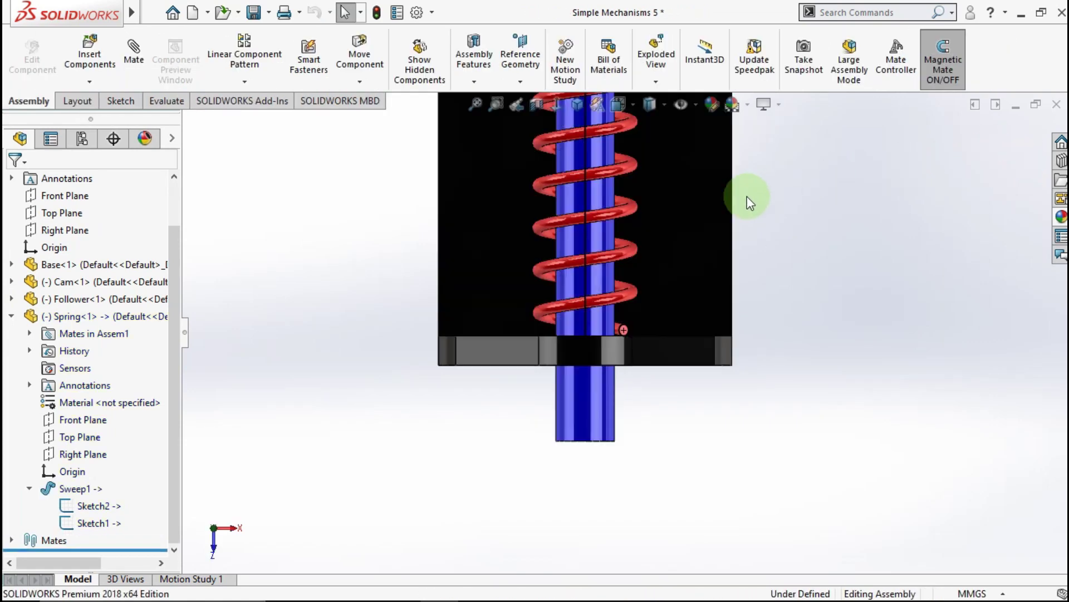
mouse_move(747, 201)
middle_down()
mouse_move(747, 258)
mouse_move(684, 350)
mouse_move(597, 181)
mouse_move(618, 234)
middle_up()
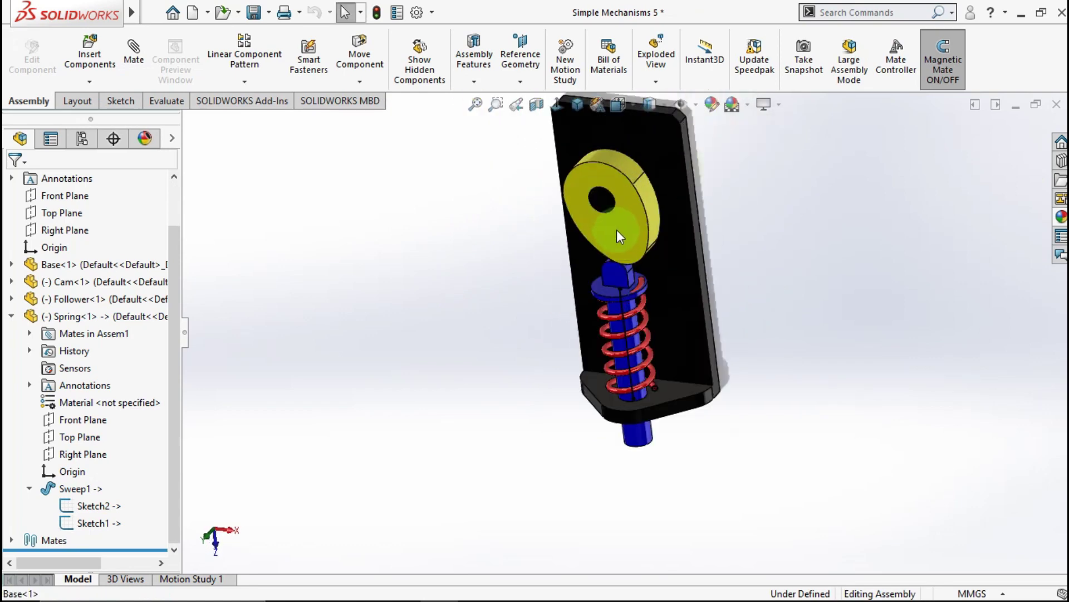
click(570, 109)
click(637, 326)
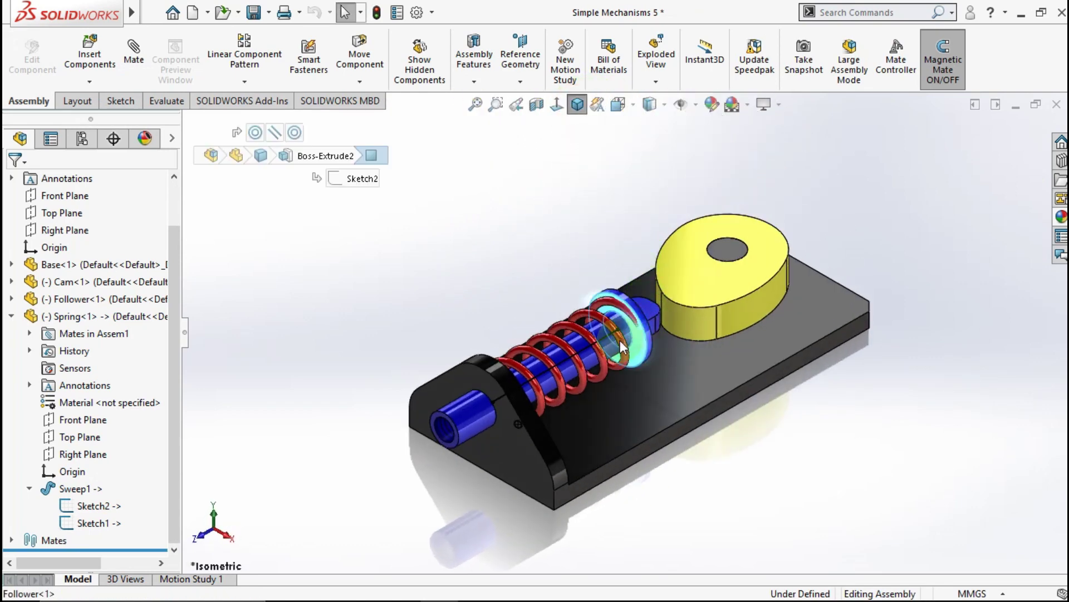
mouse_move(638, 326)
mouse_down()
mouse_move(576, 359)
mouse_move(621, 339)
mouse_up()
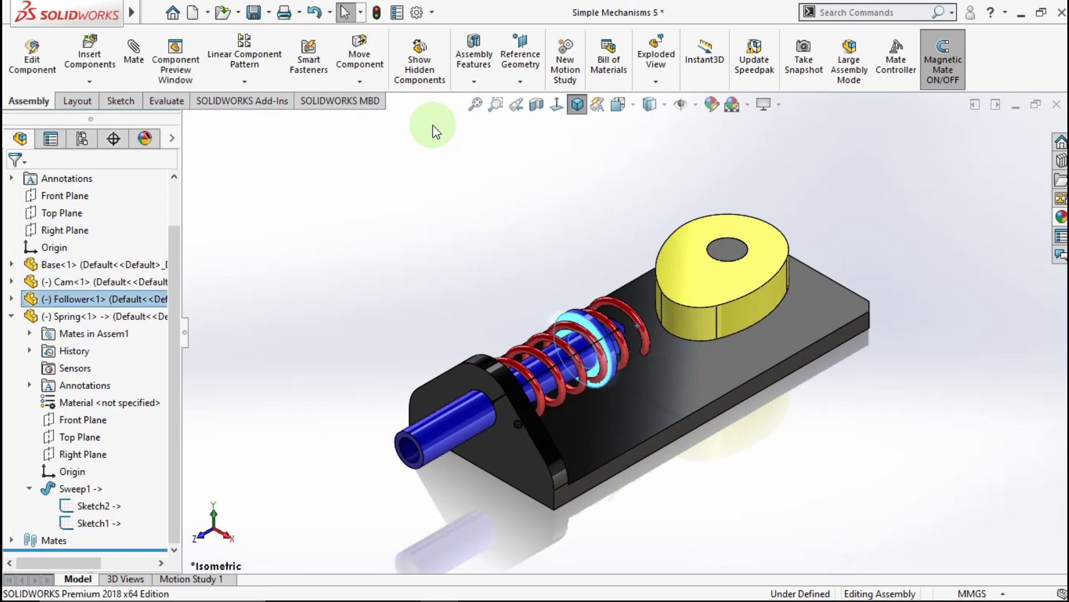
click(377, 12)
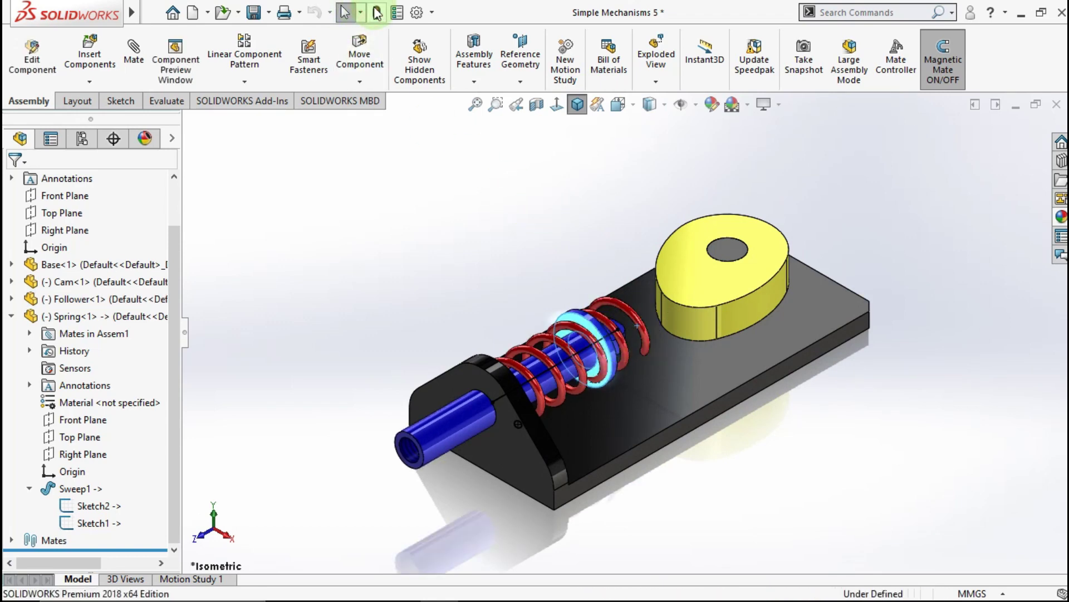
Push the Follower toward the cam and into the spring, rebuilding with Ctrl+B each time
middle_drag(590, 279, 609, 384)
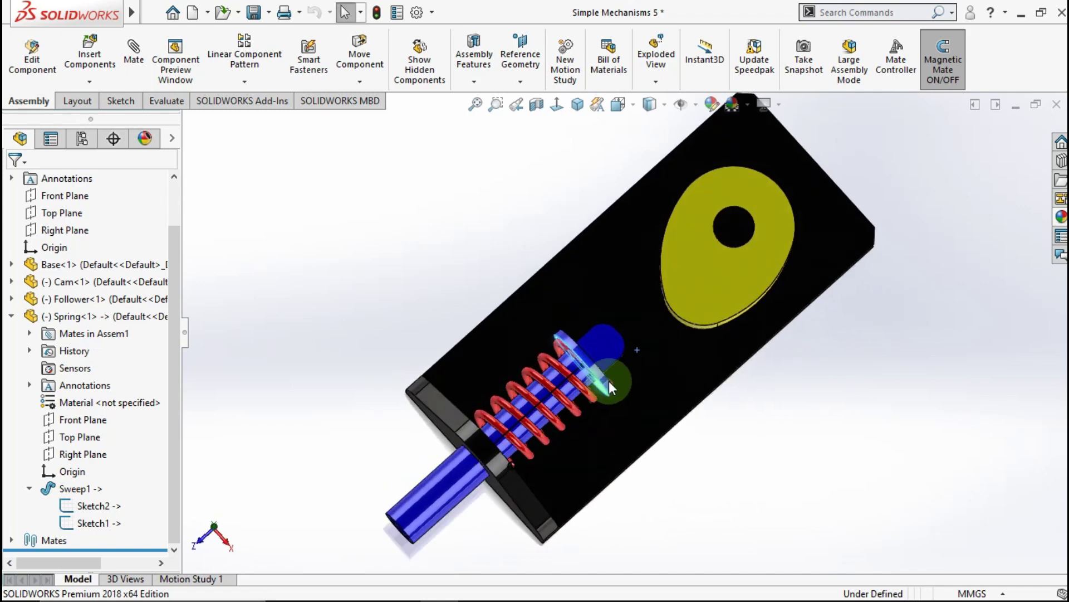
drag(607, 350, 640, 297)
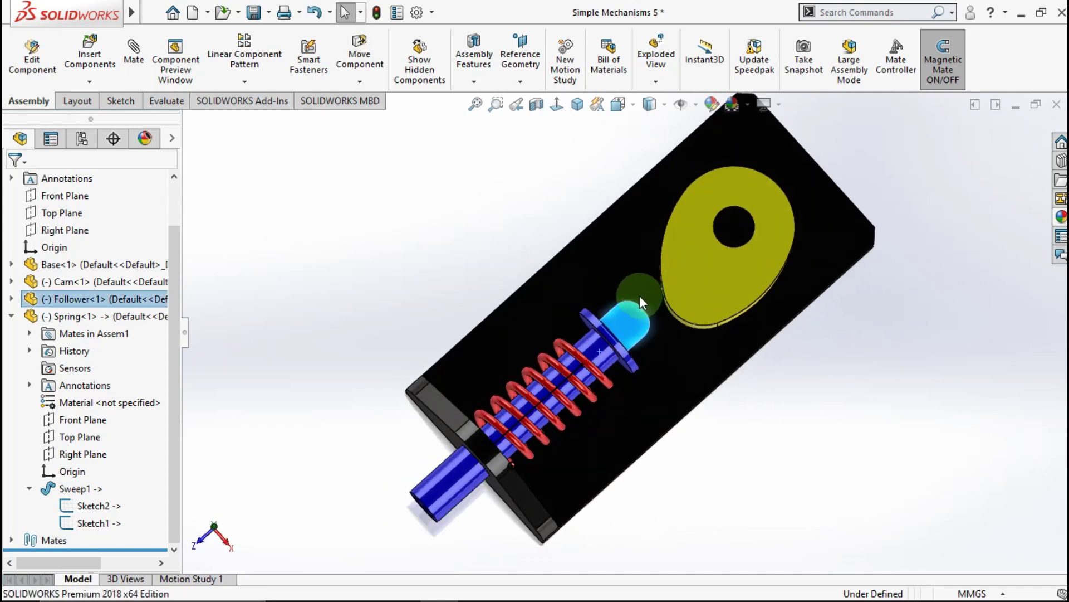
key(ctrl+b)
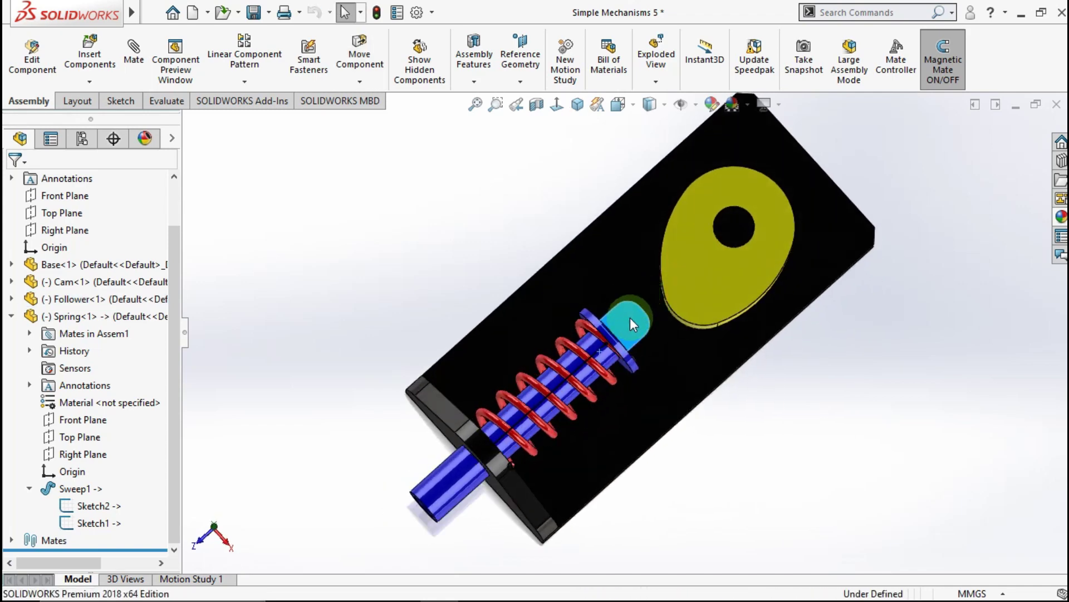
drag(631, 319, 590, 375)
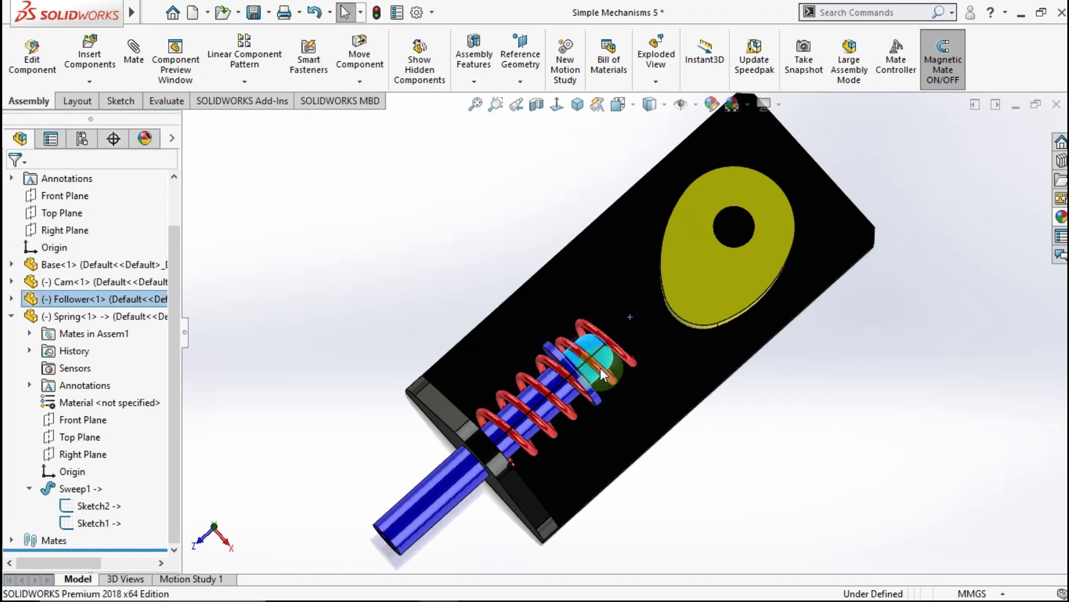
key(ctrl+b)
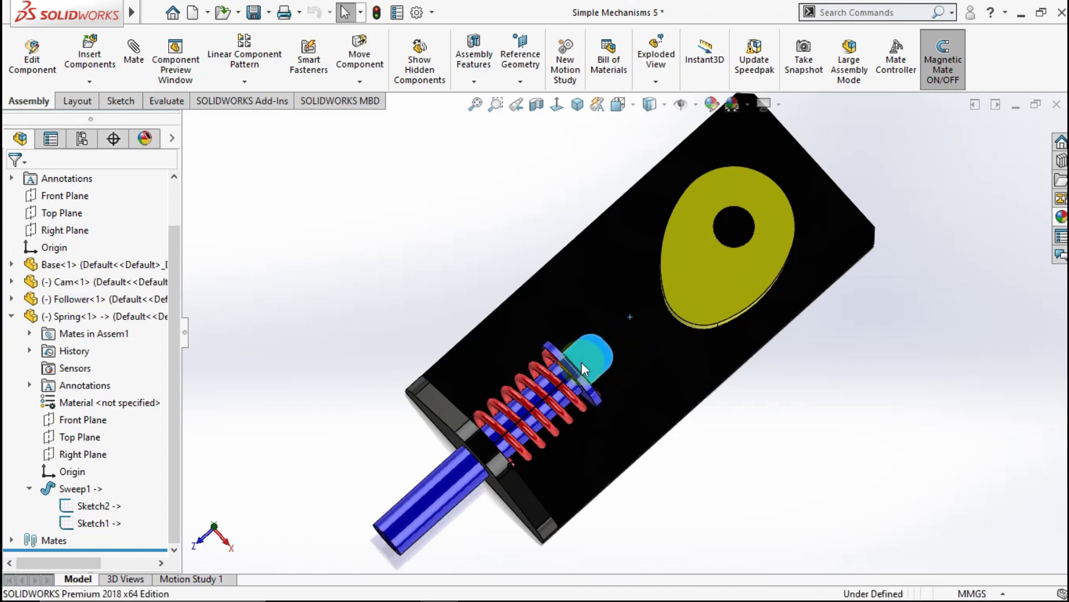
click(433, 279)
middle_drag(445, 310, 445, 266)
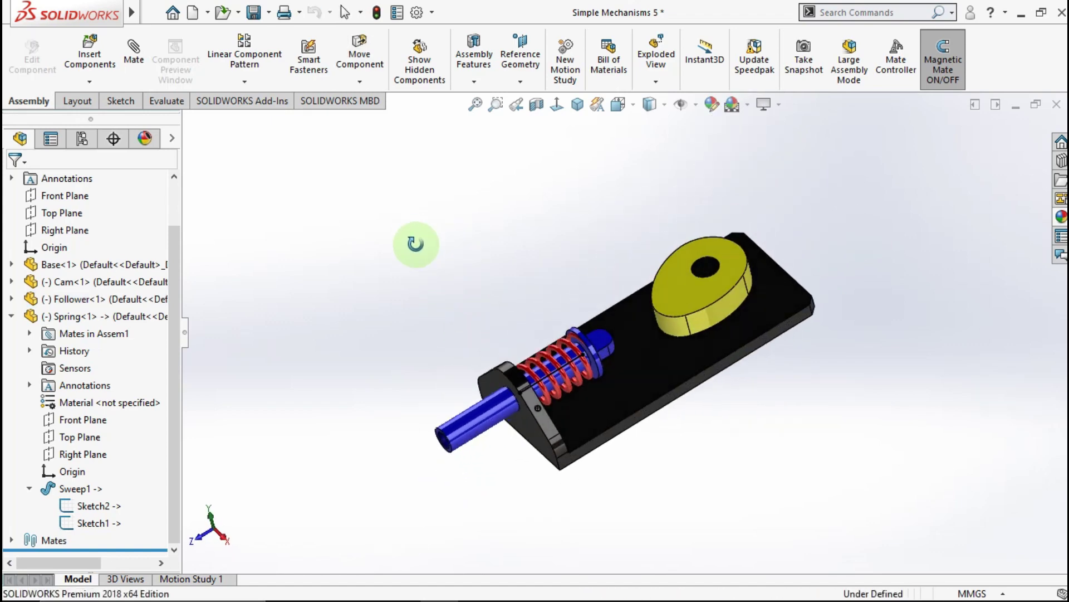
click(533, 379)
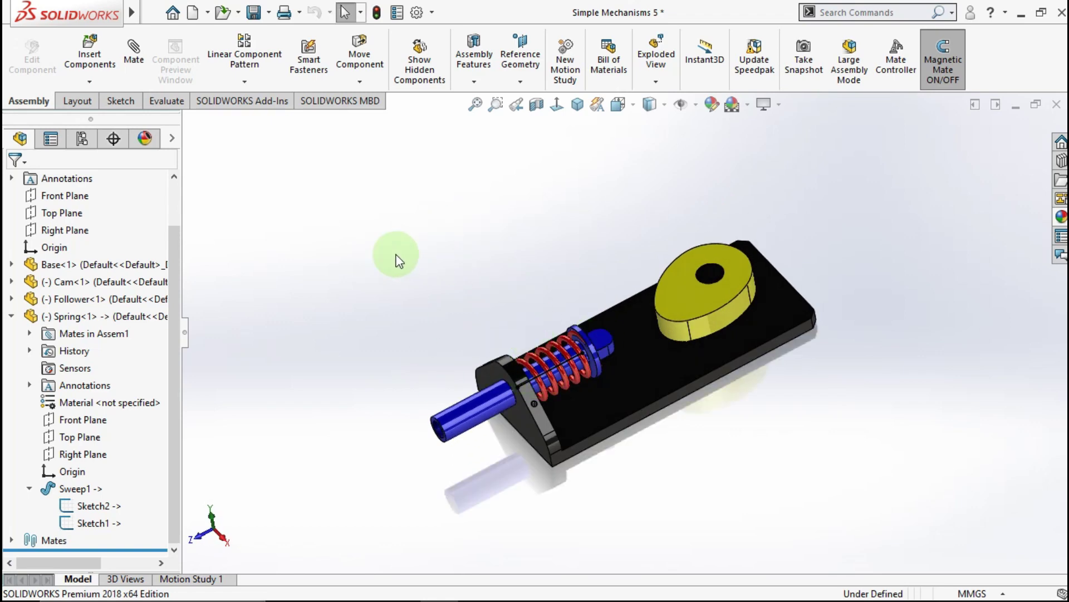
Insert the Pushers part file and drop it beside the Follower shaft's end
click(90, 66)
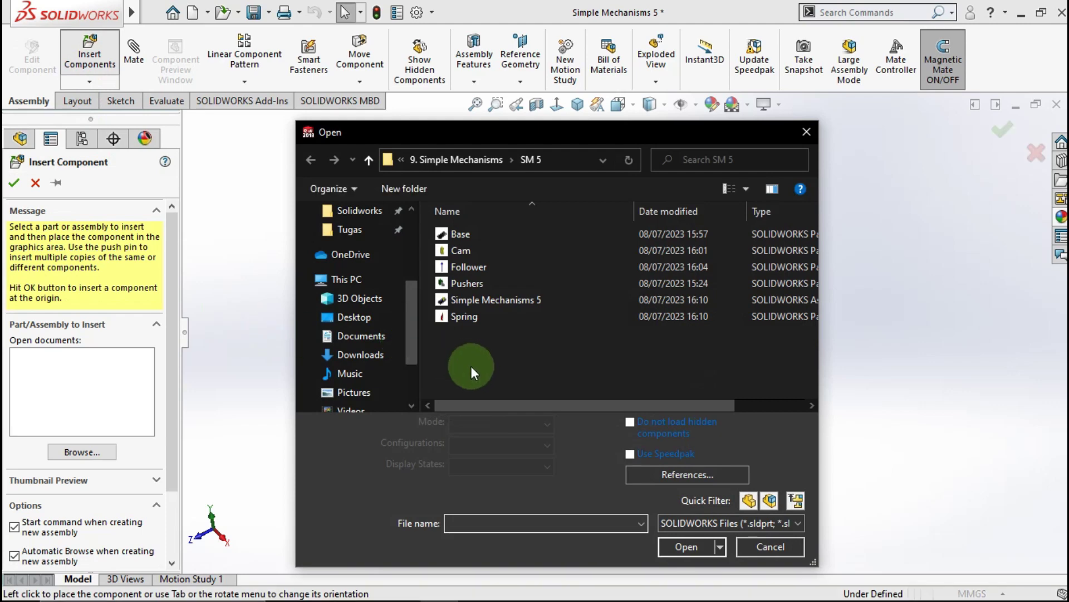
click(469, 284)
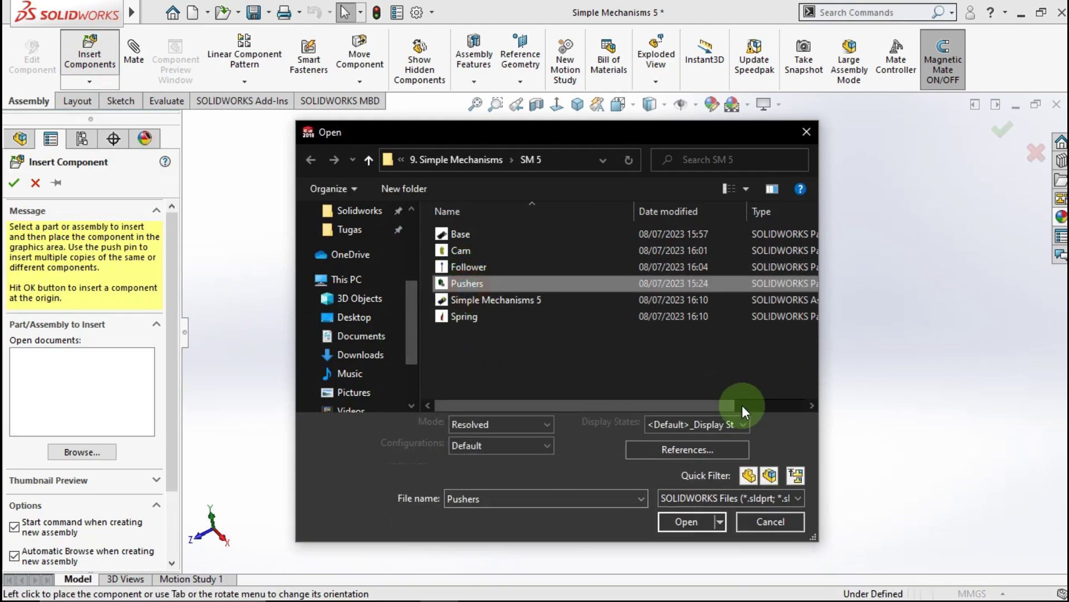
click(686, 521)
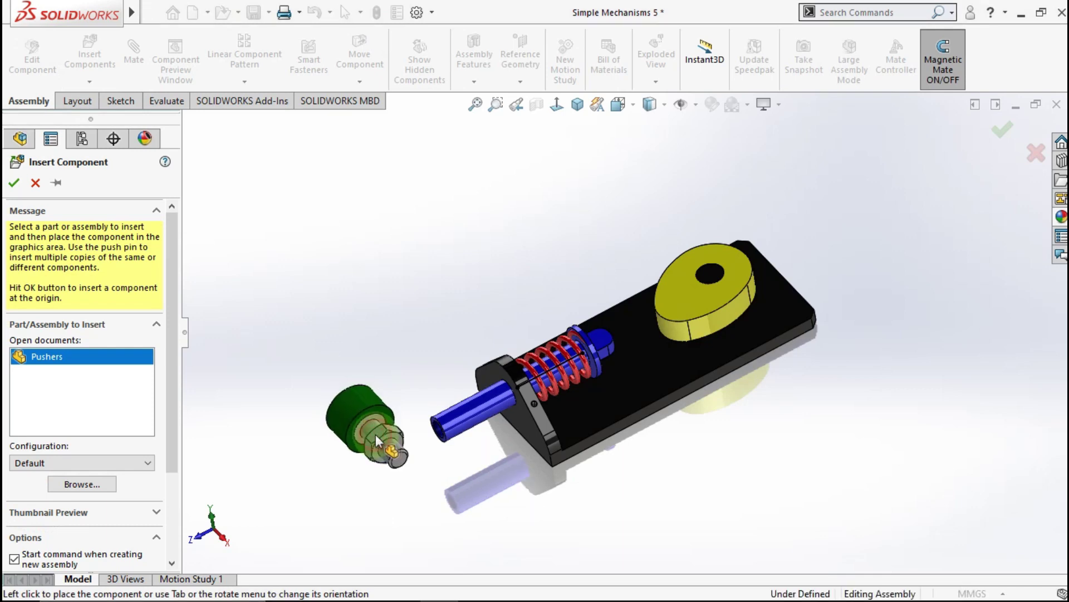
click(383, 447)
scroll(403, 436, down, 5)
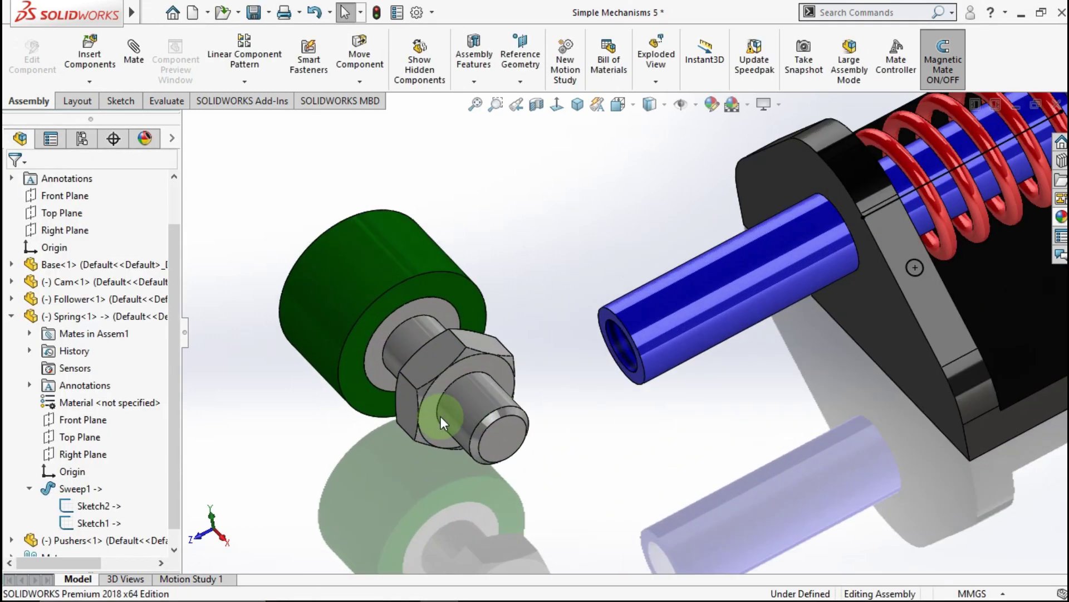
Turn Pushers into line with the blue tube and mate its shaft concentric with the tube's inner face
drag(465, 420, 585, 374)
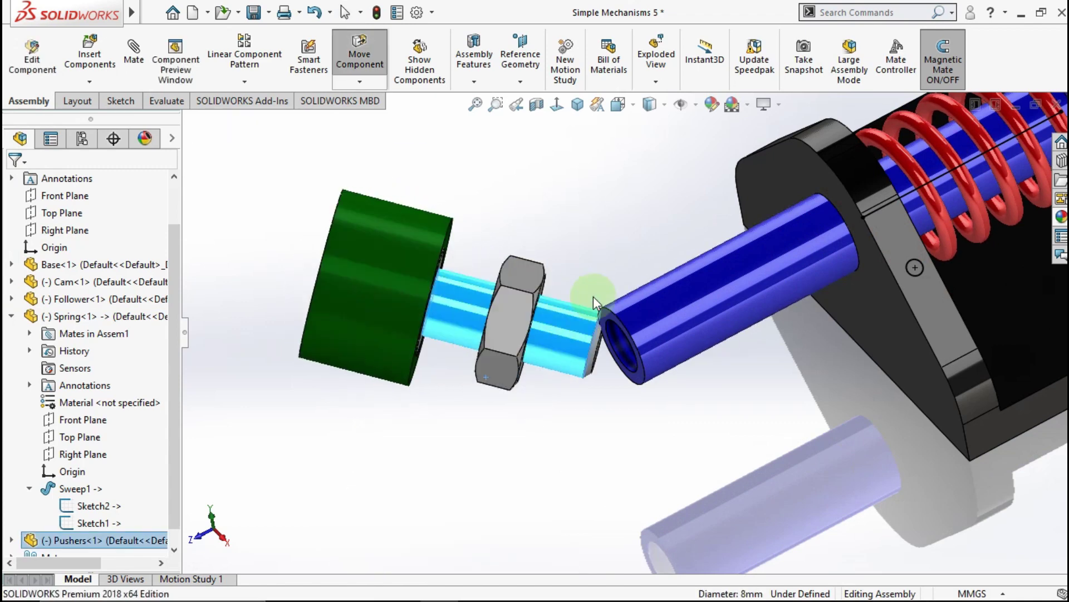
click(568, 386)
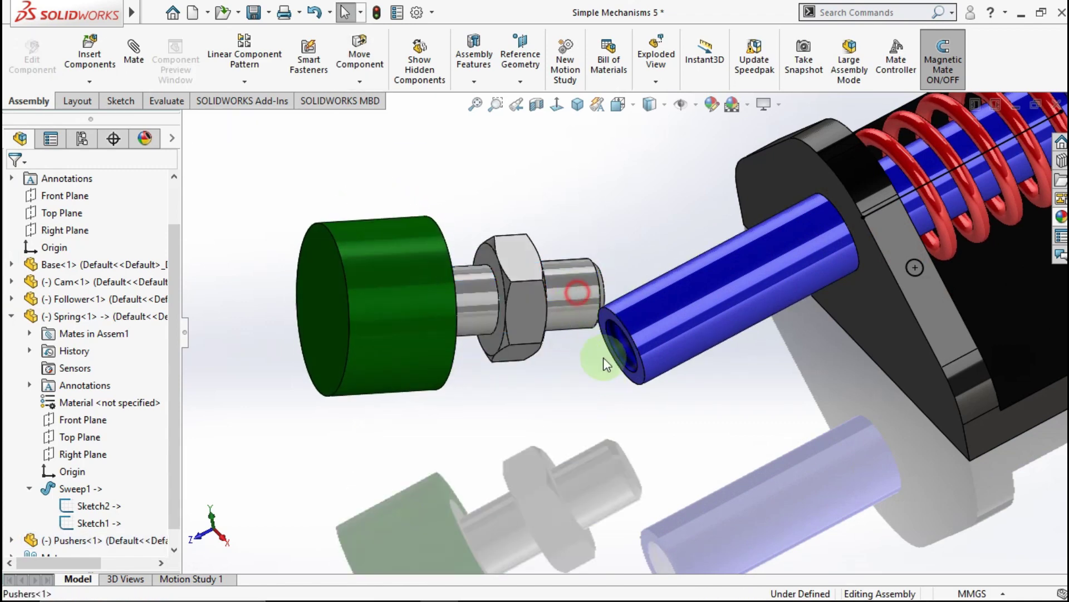
scroll(607, 358, down, 1)
ctrl+click(628, 339)
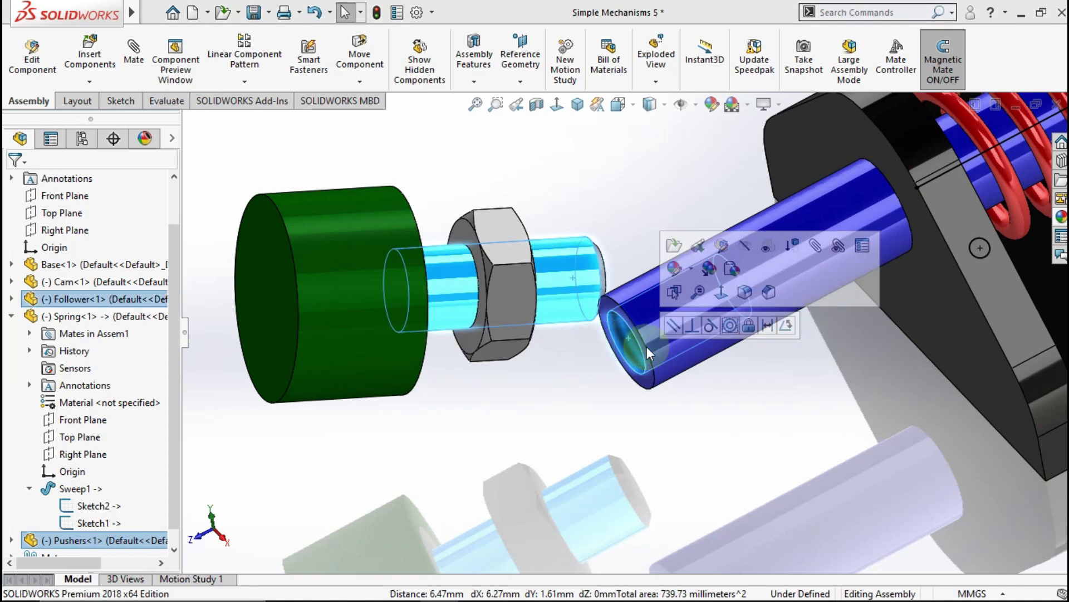
click(731, 331)
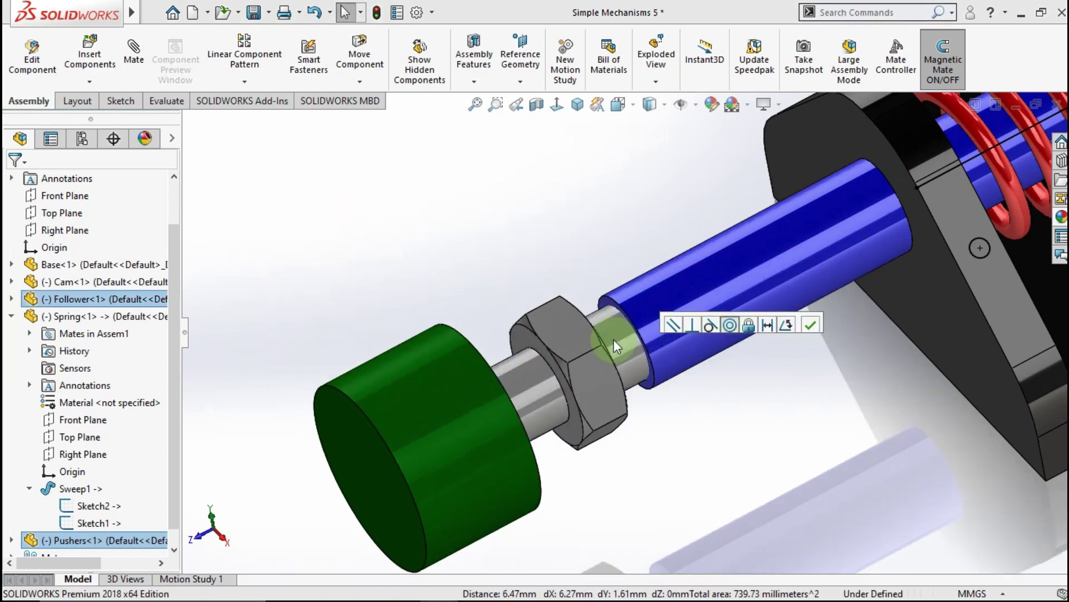
Mate the Pushers nut face coincident against the blue tube's end
scroll(645, 393, down, 2)
click(658, 402)
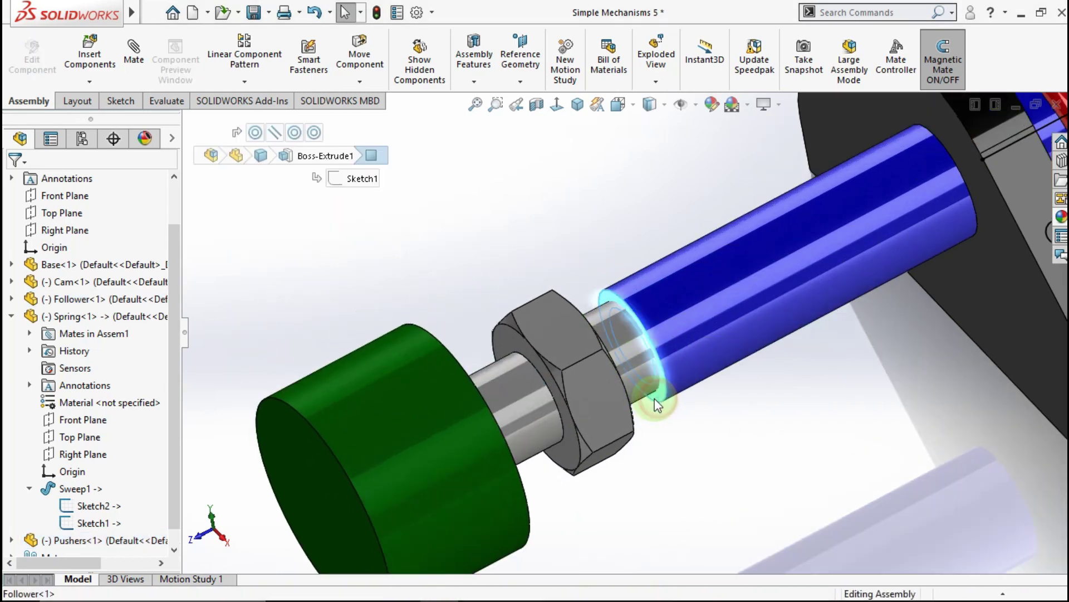
middle_drag(640, 401, 597, 426)
ctrl+click(597, 426)
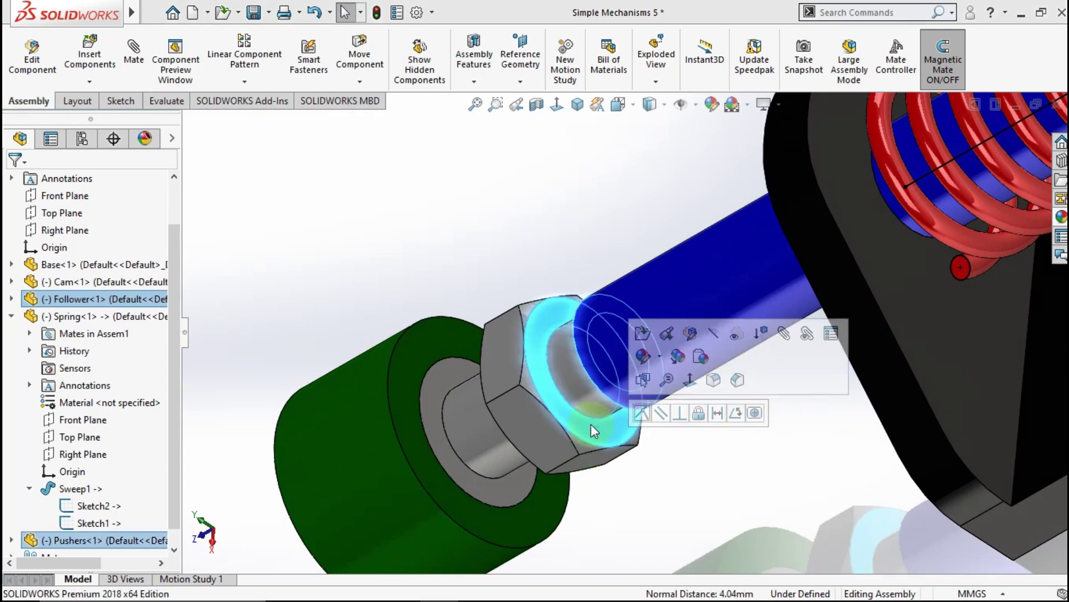
click(639, 411)
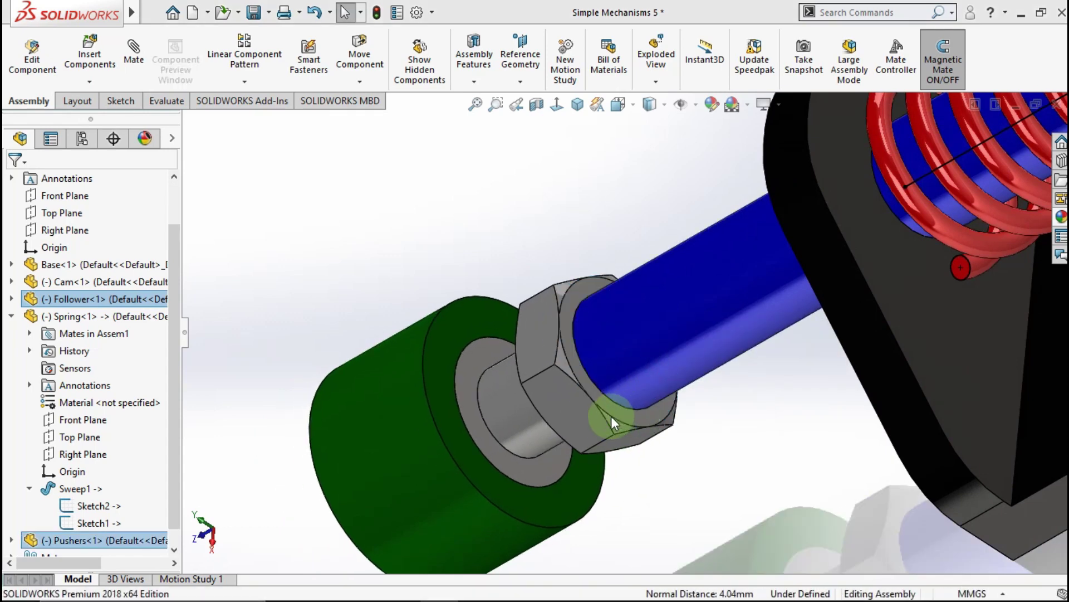
Clear the selection and orbit to view the whole spring assembly
key(Escape)
scroll(610, 416, up, 4)
mouse_move(640, 390)
middle_down()
mouse_move(704, 346)
mouse_move(822, 316)
middle_up()
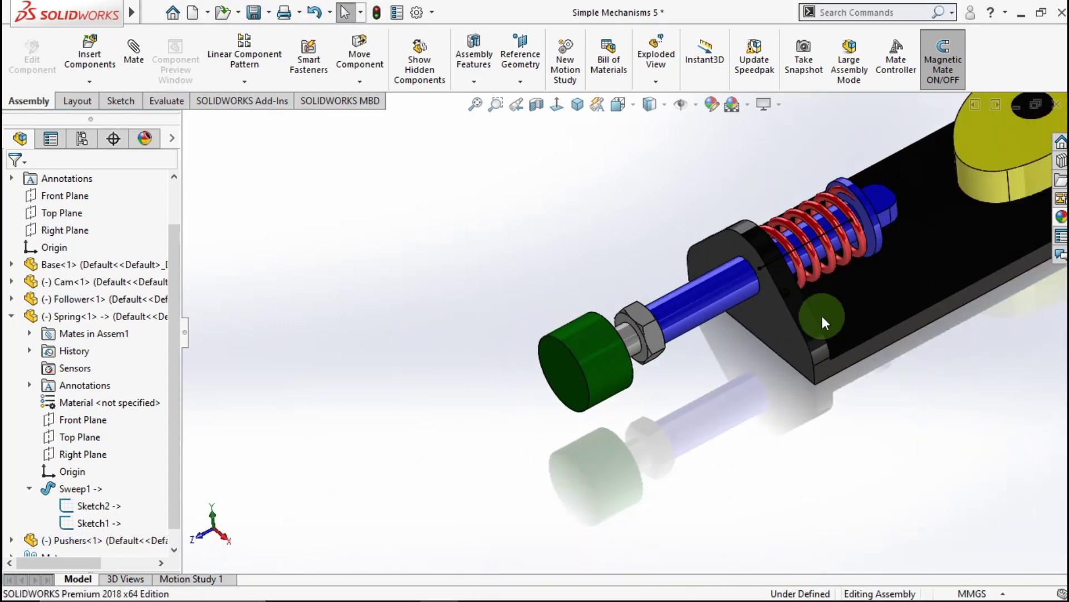
scroll(864, 220, up, 3)
scroll(787, 327, down, 3)
scroll(812, 318, down, 2)
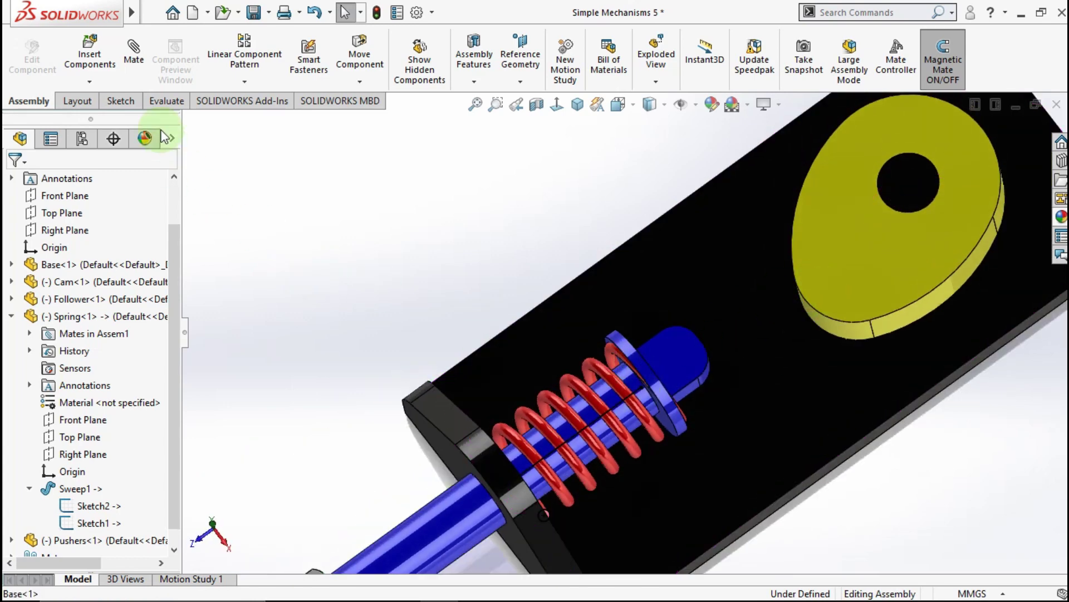
Add a Cam mechanical mate: yellow cam outer face as path, follower tip face as follower
click(134, 52)
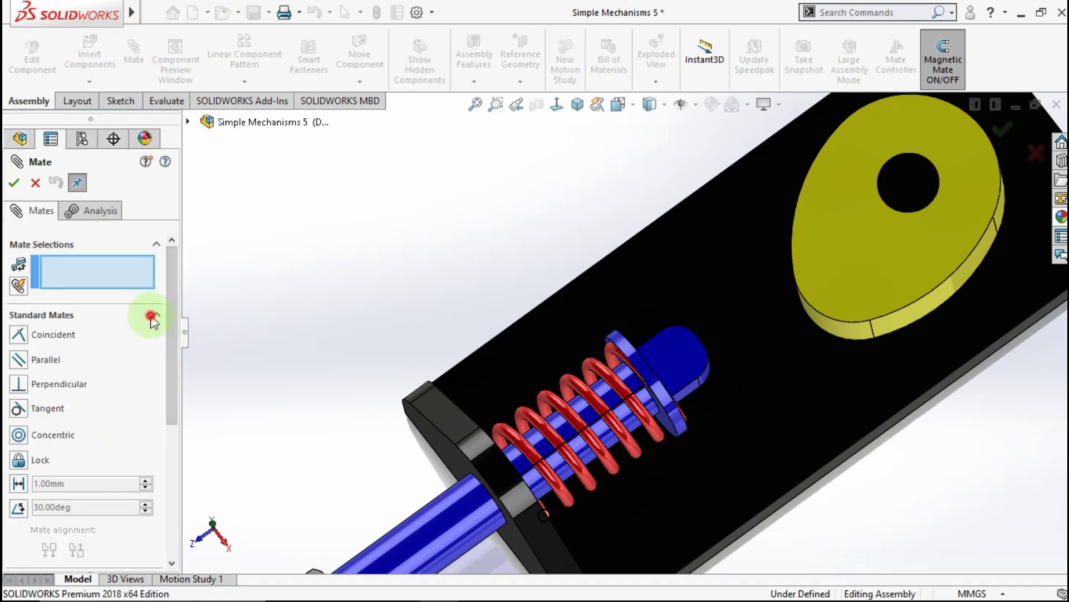
click(152, 315)
click(140, 369)
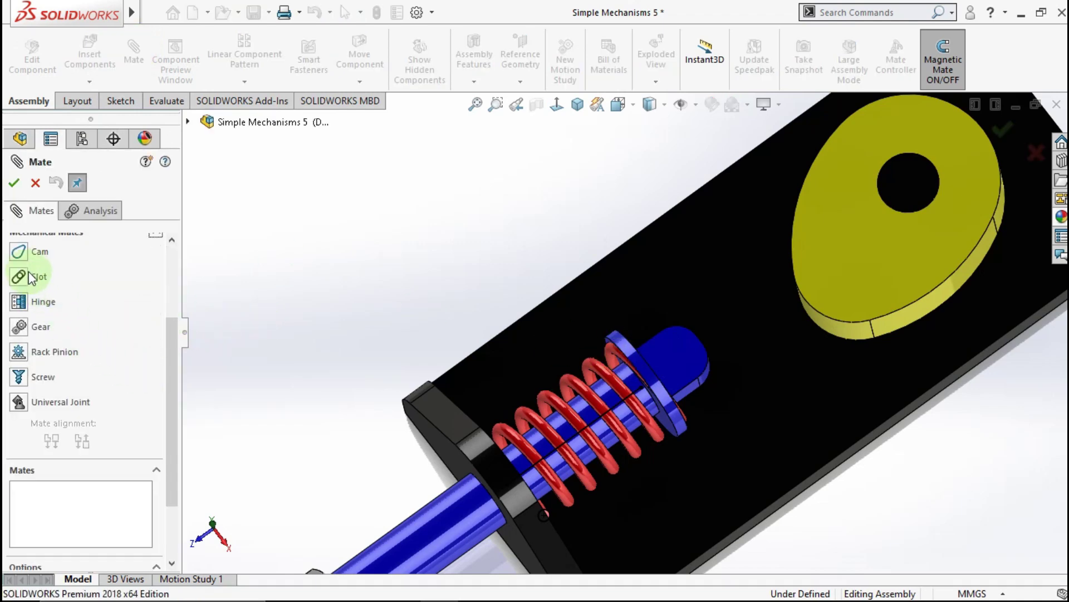
click(20, 253)
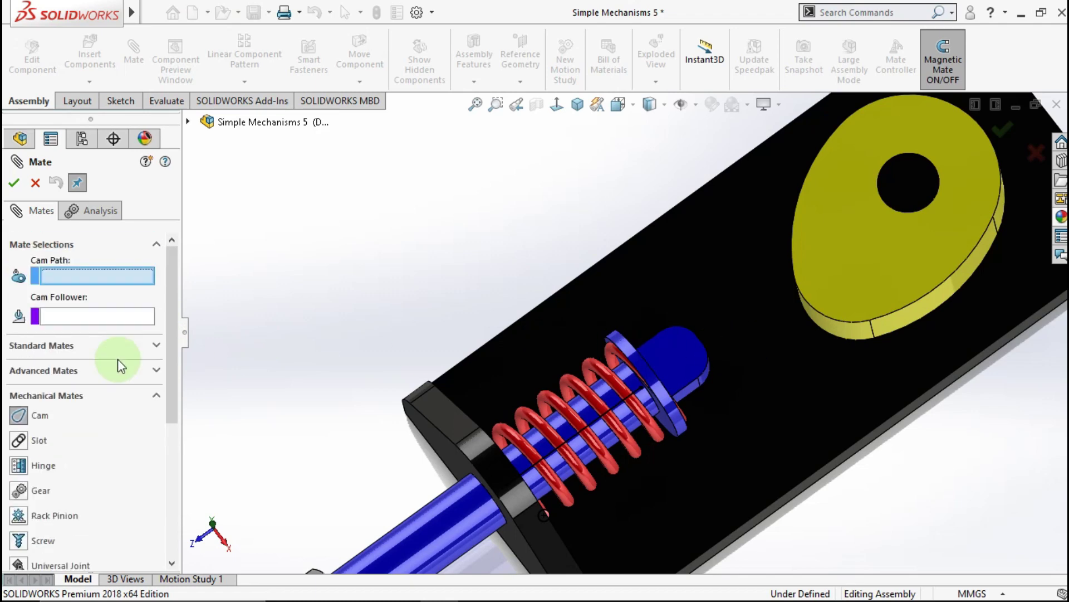
middle_drag(776, 339, 782, 273)
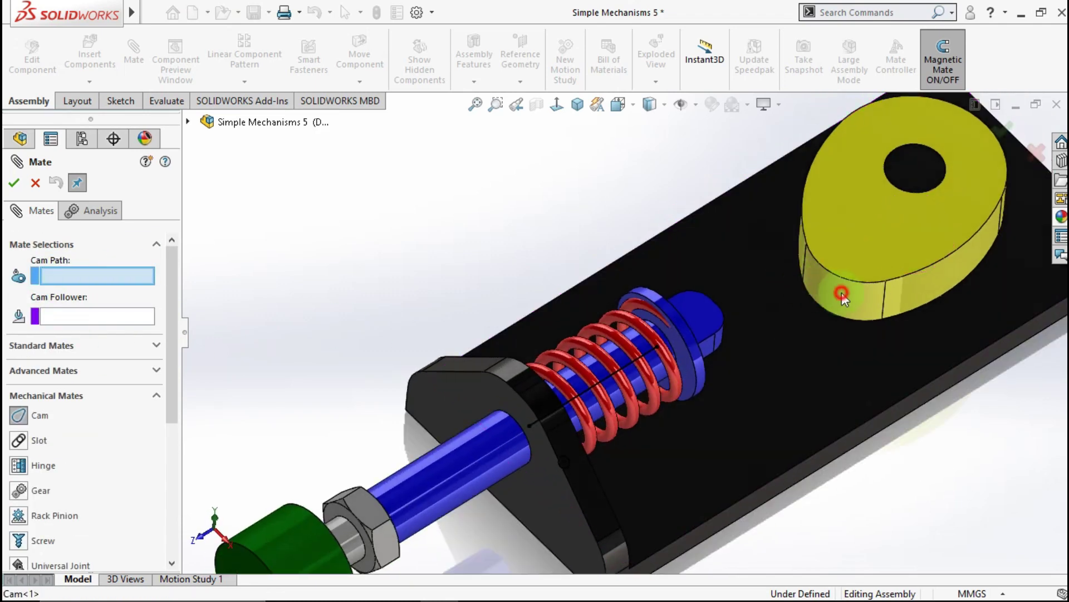
click(835, 294)
mouse_move(738, 301)
middle_down()
mouse_move(697, 335)
mouse_move(325, 363)
middle_up()
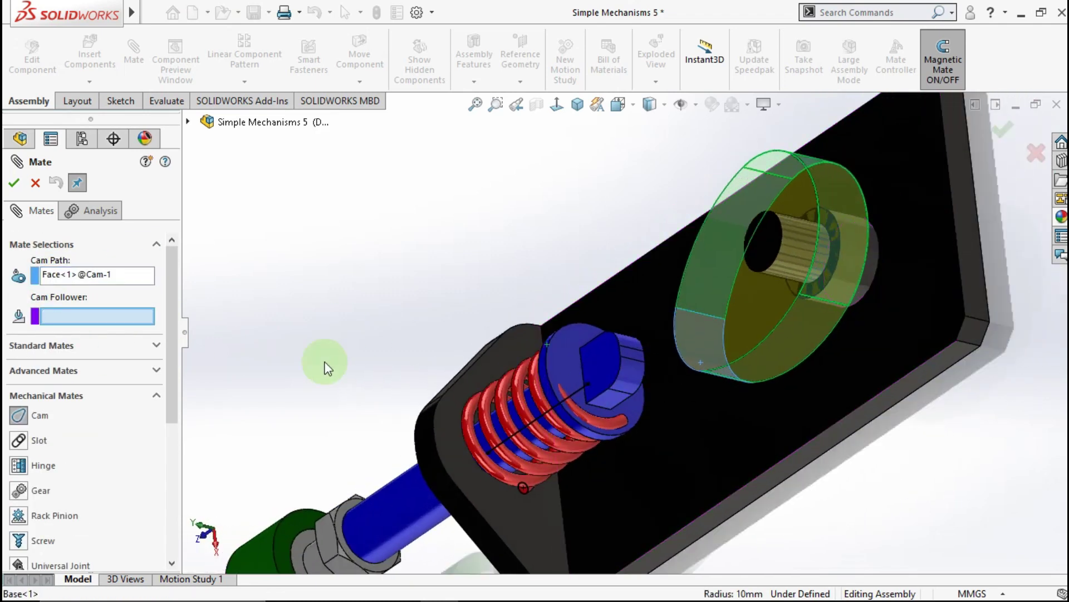
scroll(612, 362, down, 3)
click(684, 346)
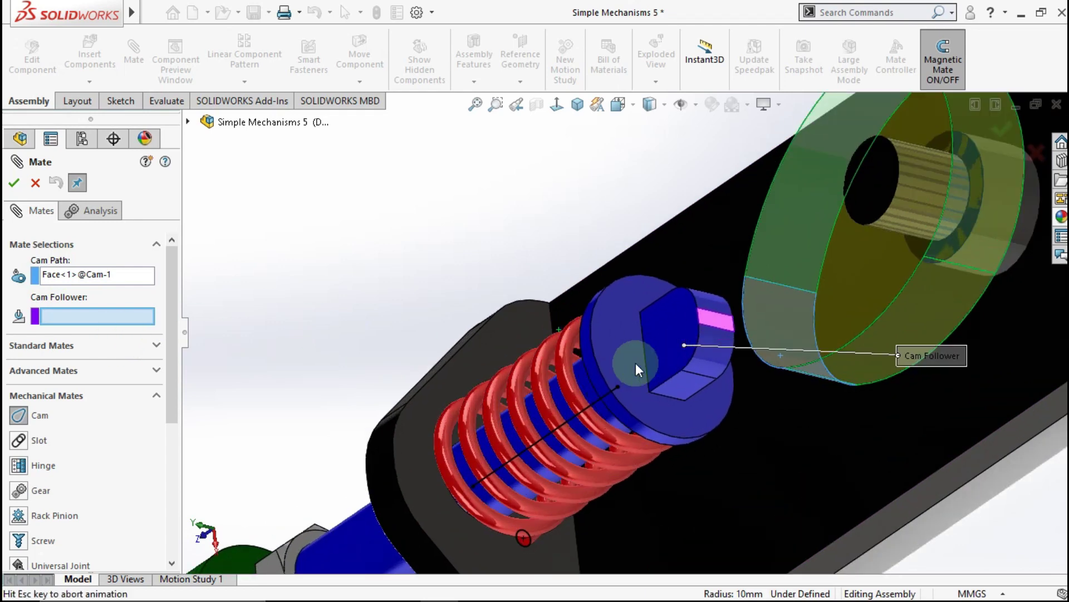
click(14, 182)
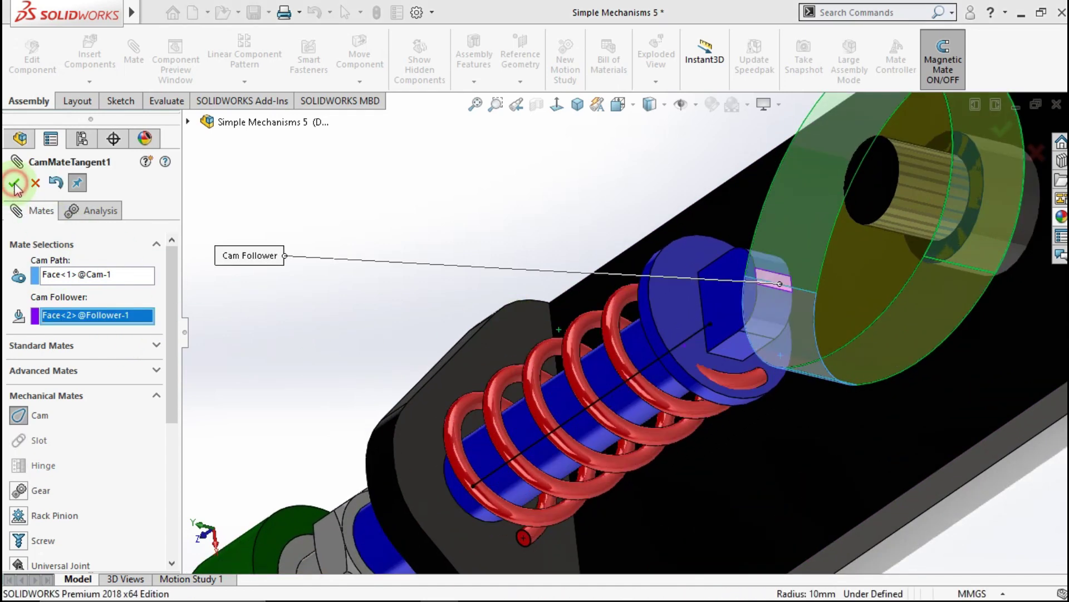
click(612, 315)
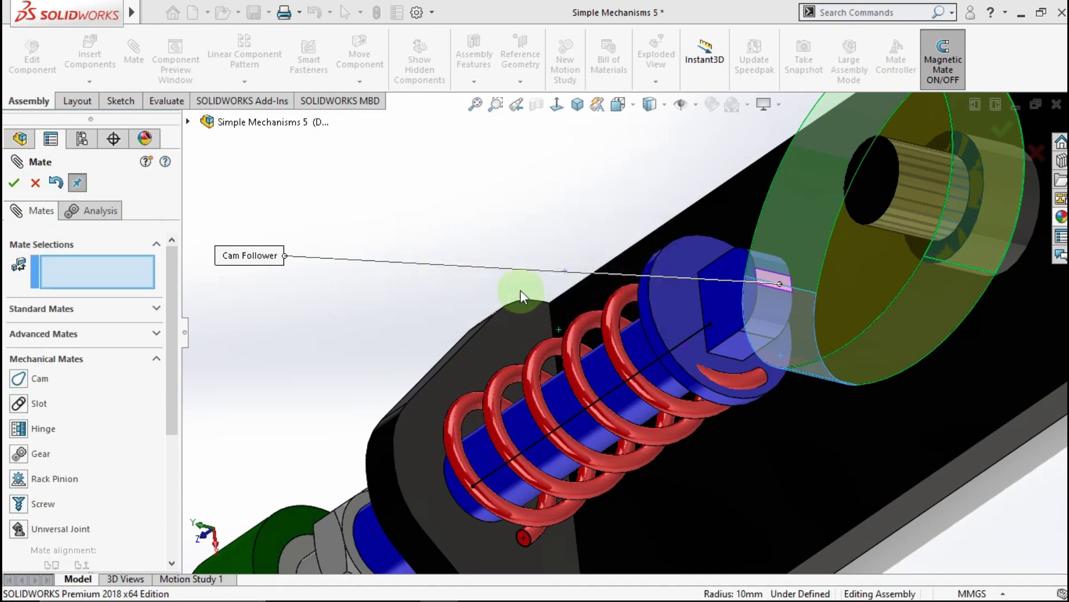
Return to isometric view and drag the cam to confirm the follower moves
click(11, 185)
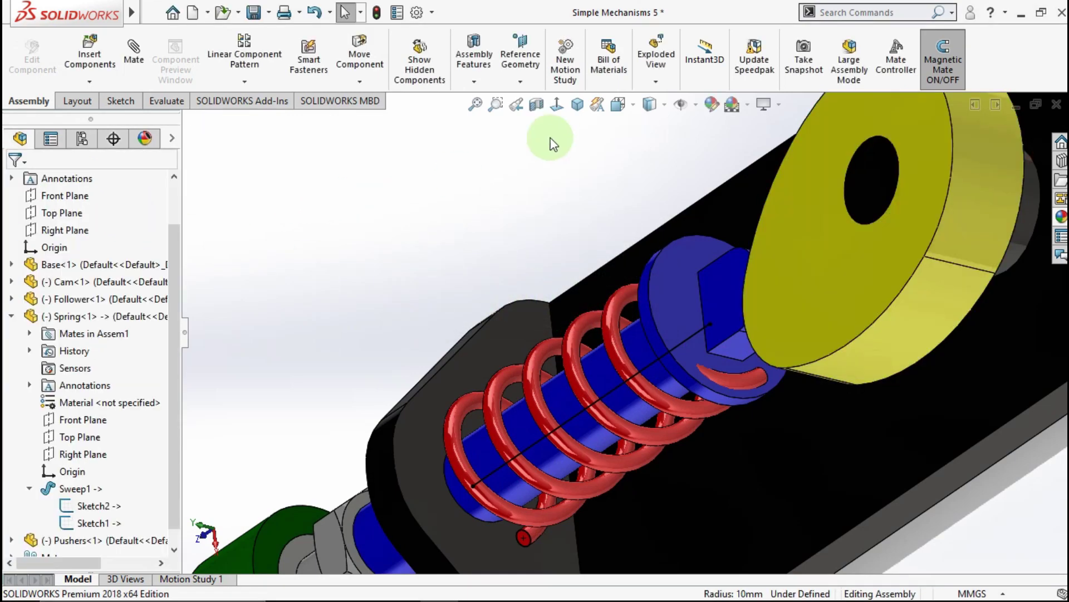
click(577, 105)
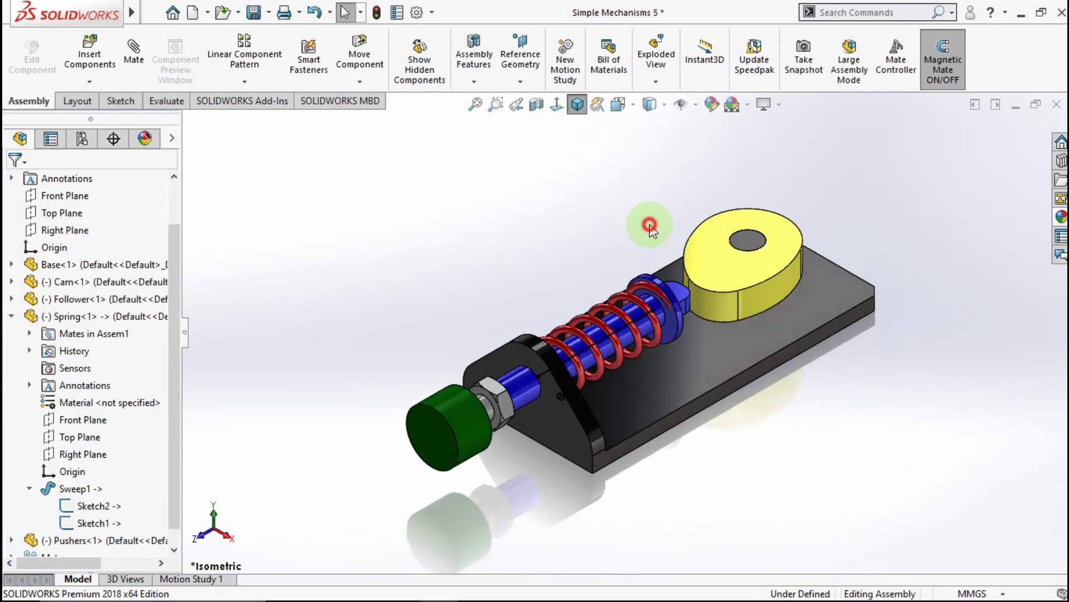
mouse_move(696, 274)
mouse_down()
mouse_move(636, 216)
mouse_move(726, 204)
mouse_move(599, 324)
mouse_move(686, 186)
mouse_move(690, 205)
mouse_move(634, 307)
mouse_move(663, 191)
mouse_move(645, 312)
mouse_move(626, 192)
mouse_move(642, 308)
mouse_move(663, 198)
mouse_move(685, 199)
mouse_move(630, 219)
mouse_move(614, 239)
mouse_up()
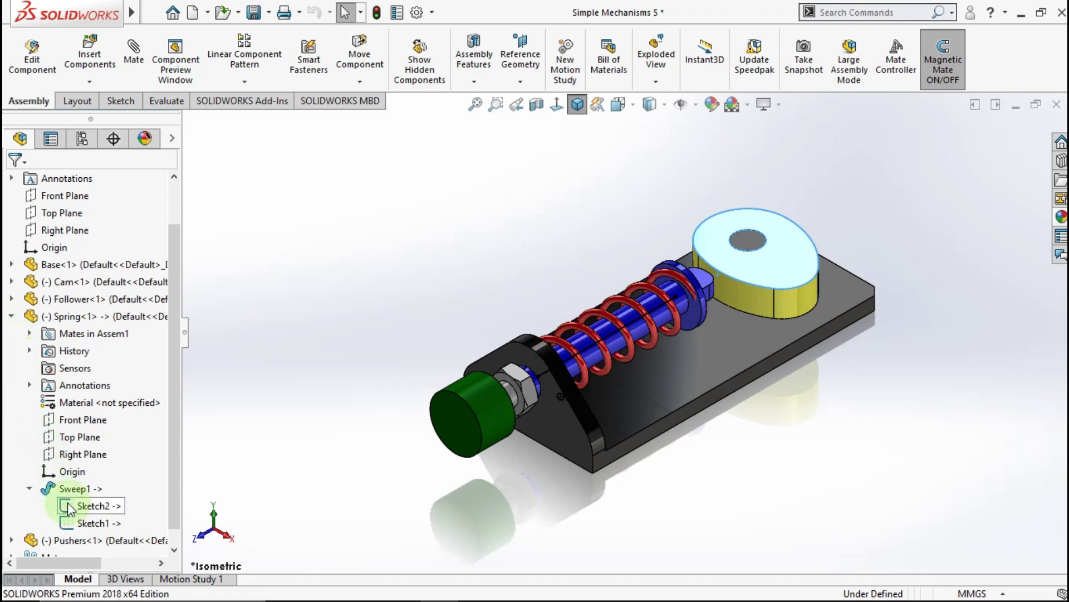
Hide the Sweep1 sketch of the Spring, collapse Spring, and switch to Motion Study 1
click(74, 524)
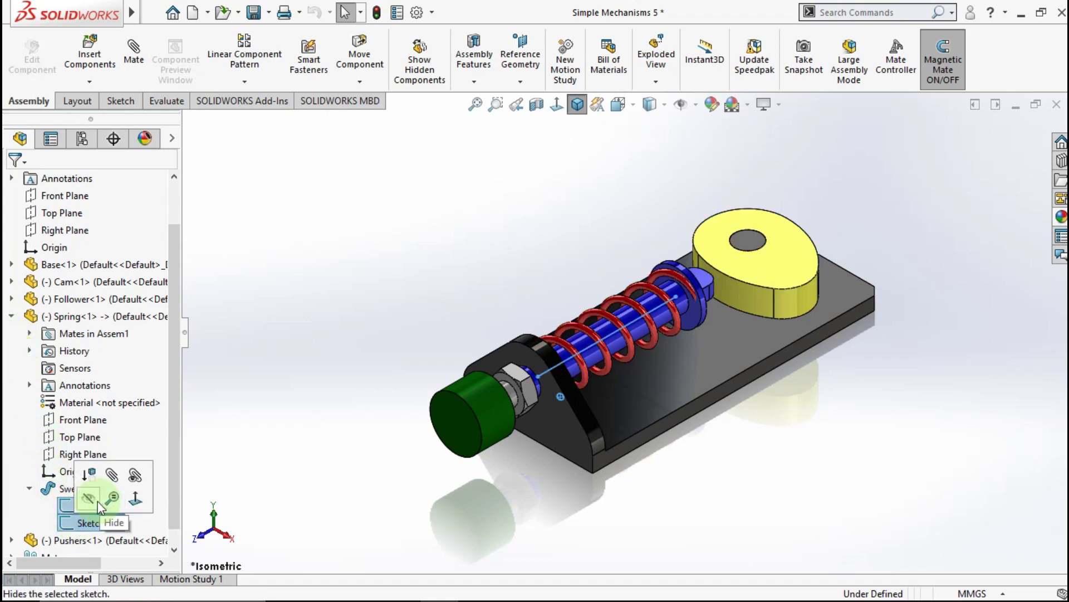
click(306, 364)
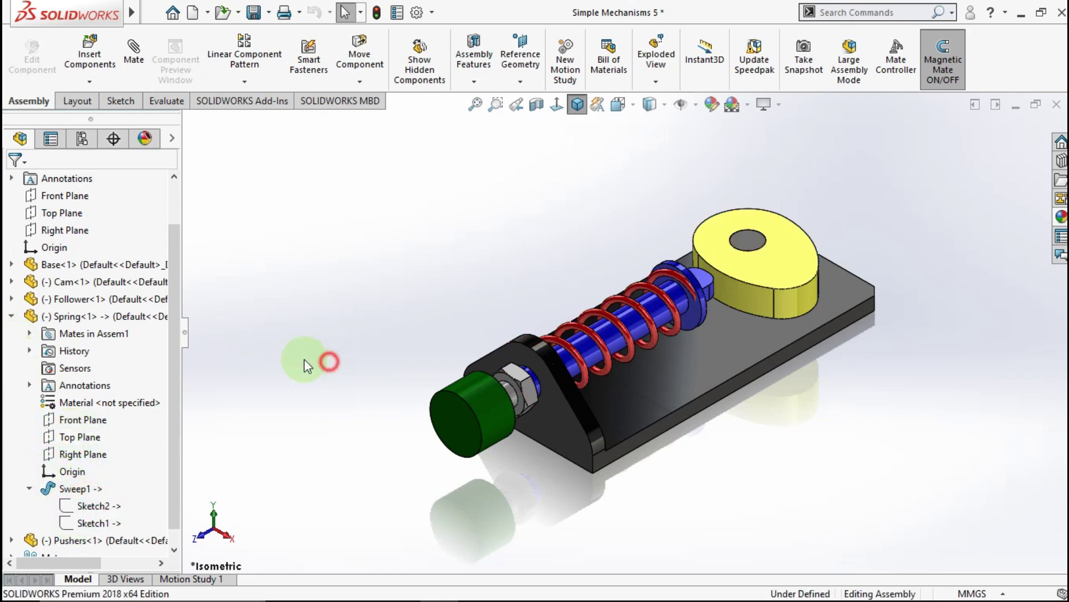
click(11, 316)
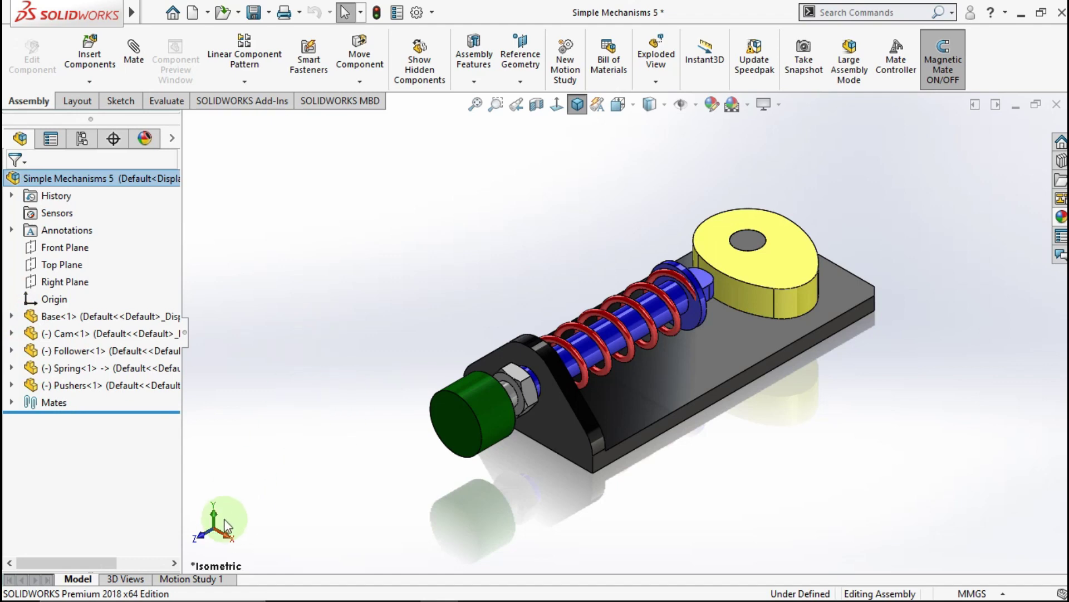
click(211, 581)
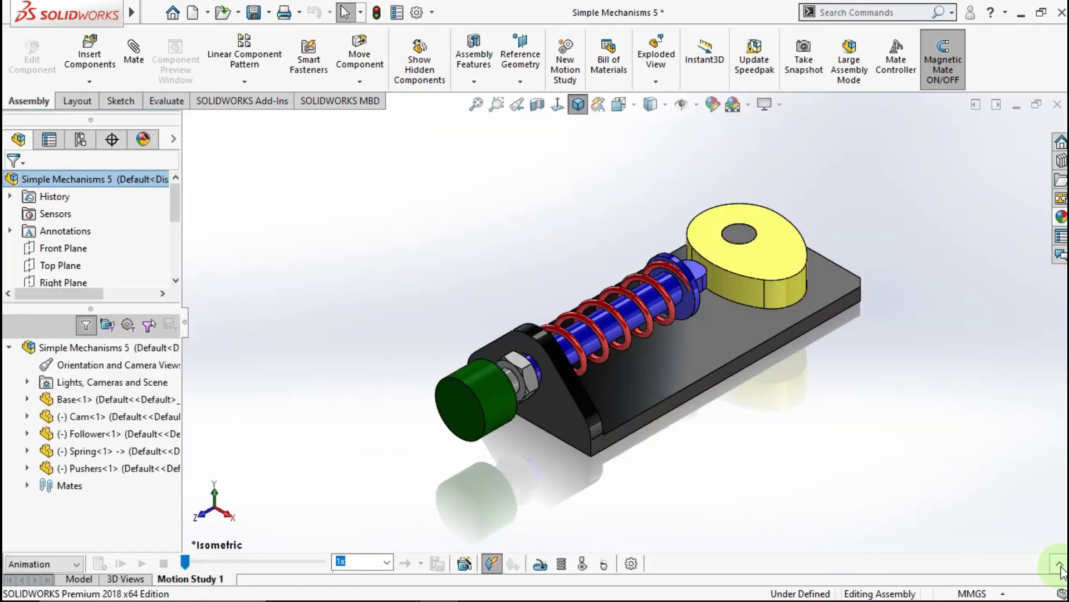
Expand the timeline and disable playback of view keys for Orientation and Camera Views
click(1060, 565)
right_click(122, 427)
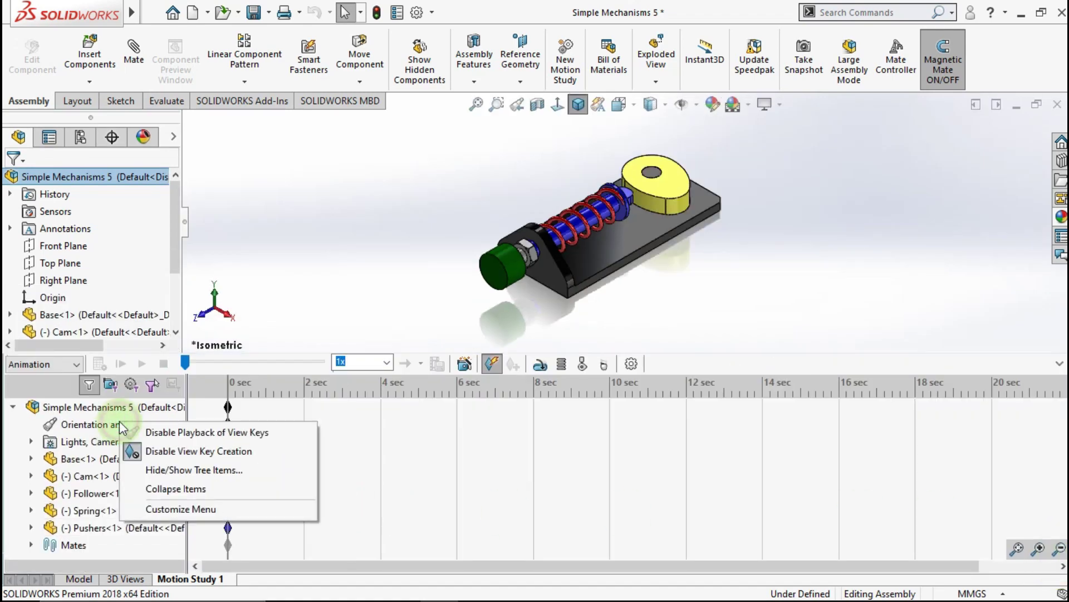
click(156, 434)
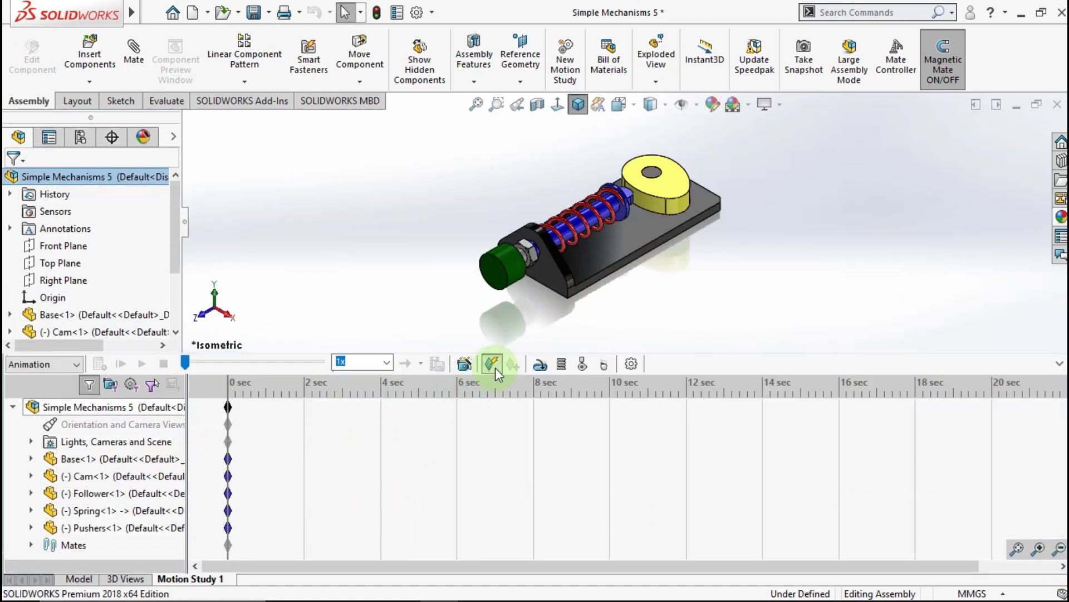
Add a rotary motor on the cam face at a constant 25 RPM
click(539, 365)
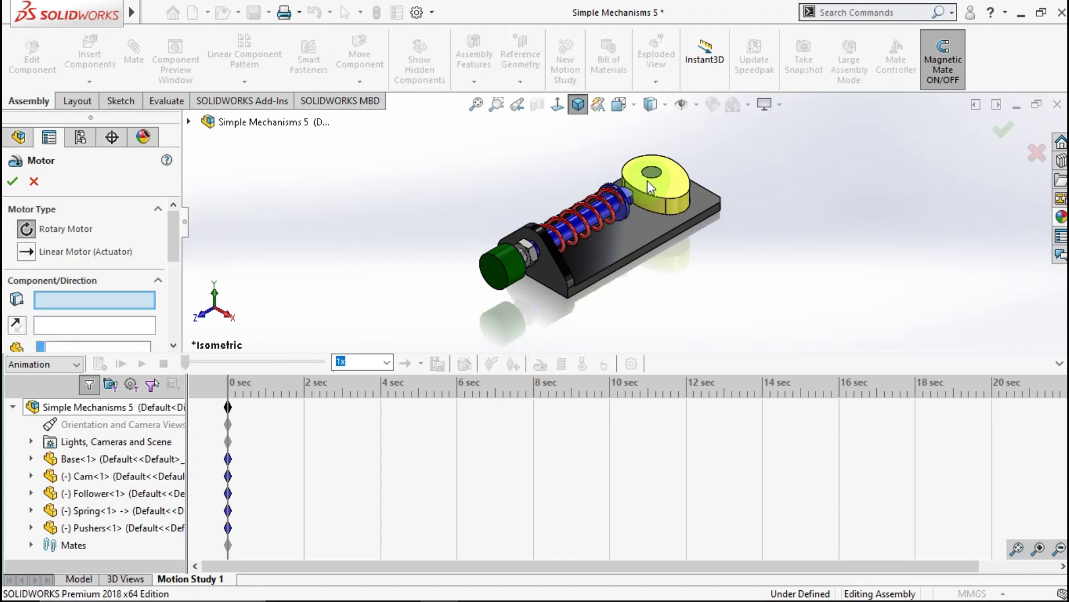
scroll(652, 184, down, 2)
scroll(650, 179, down, 2)
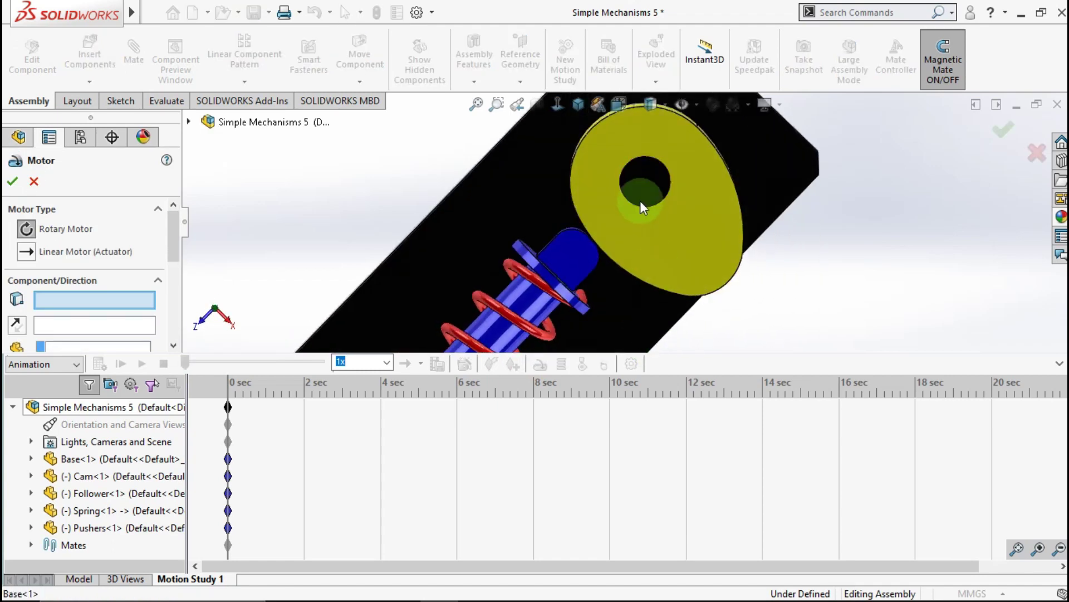
scroll(640, 201, down, 2)
middle_drag(652, 162, 661, 128)
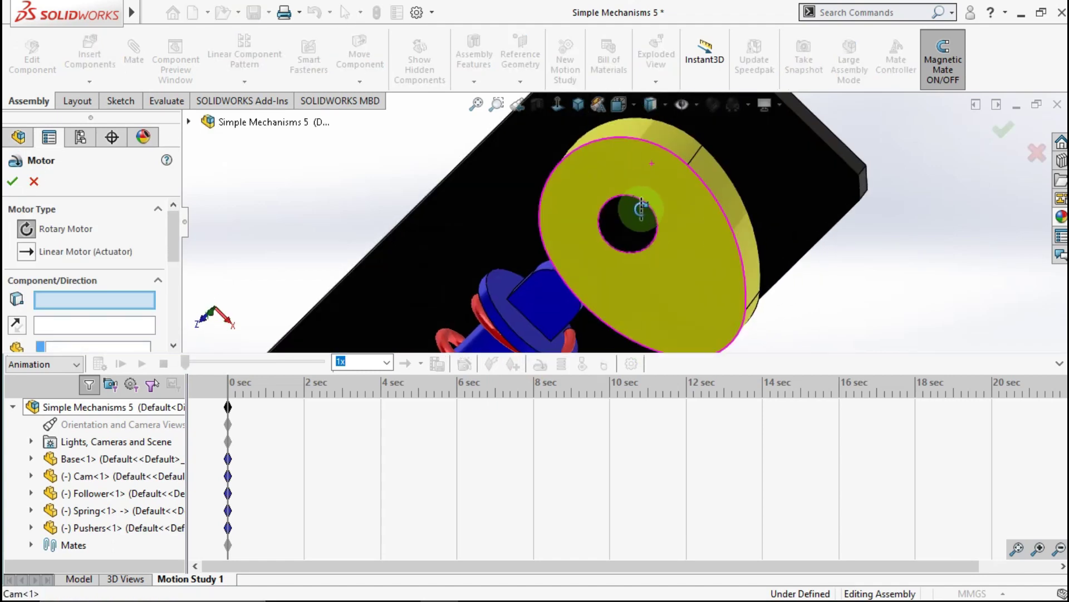
click(660, 128)
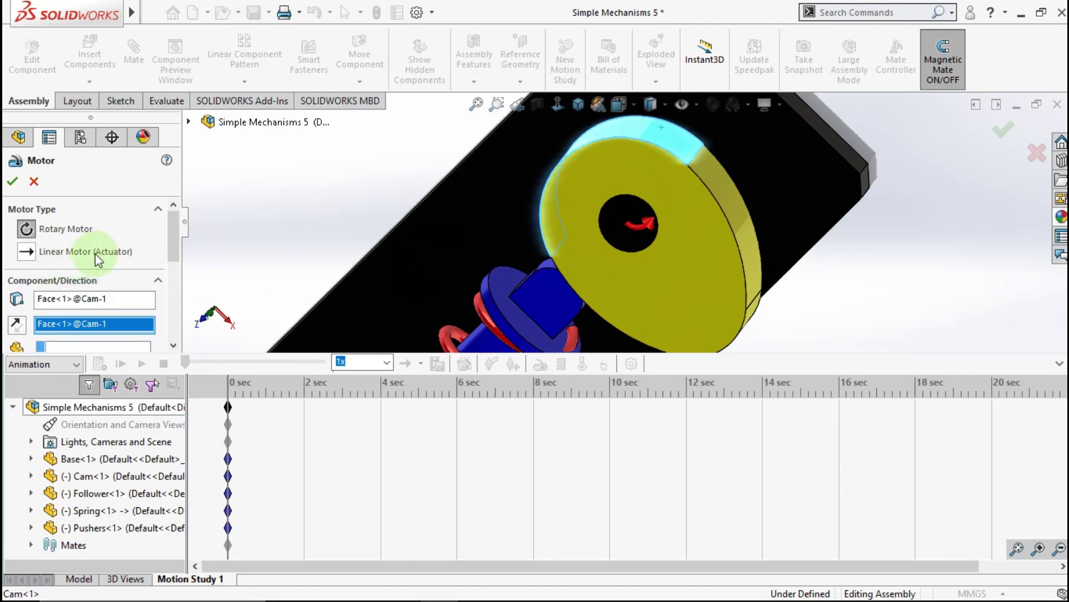
scroll(640, 201, up, 3)
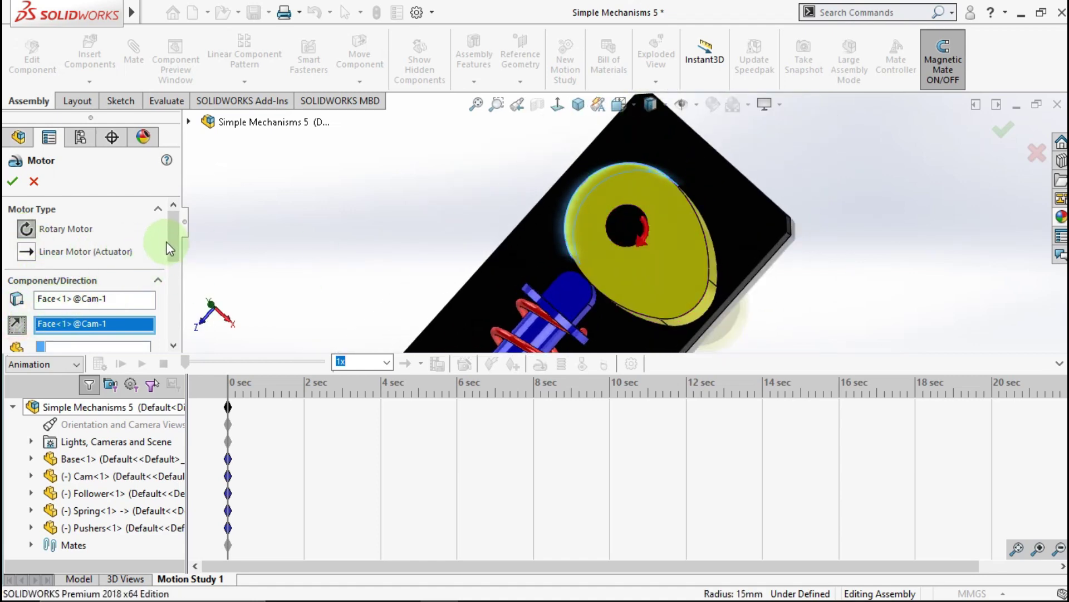
scroll(169, 251, down, 2)
scroll(164, 272, down, 2)
click(127, 293)
text(25)
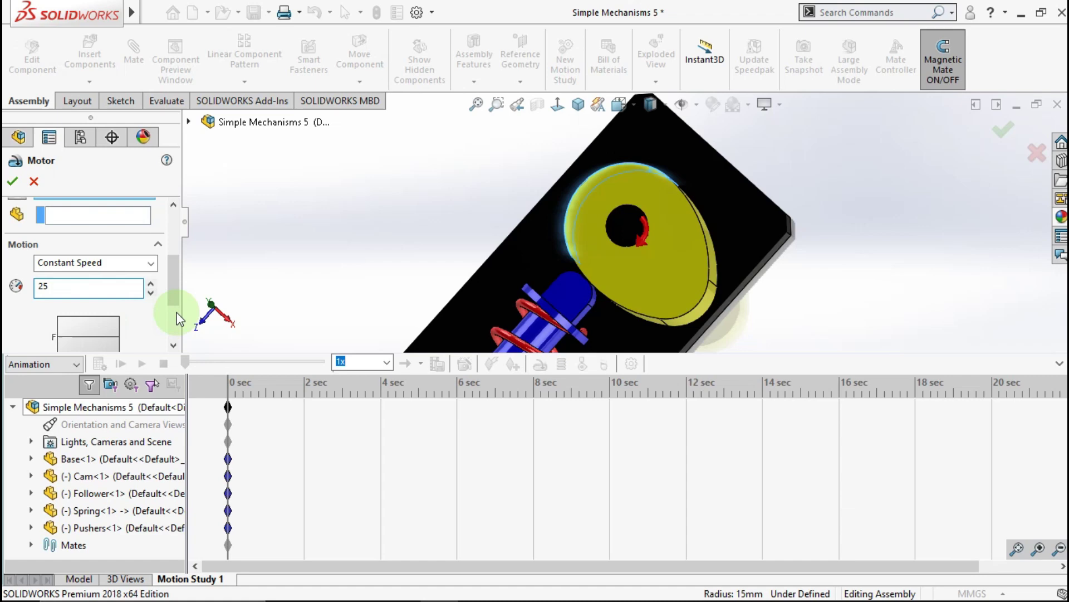
click(303, 246)
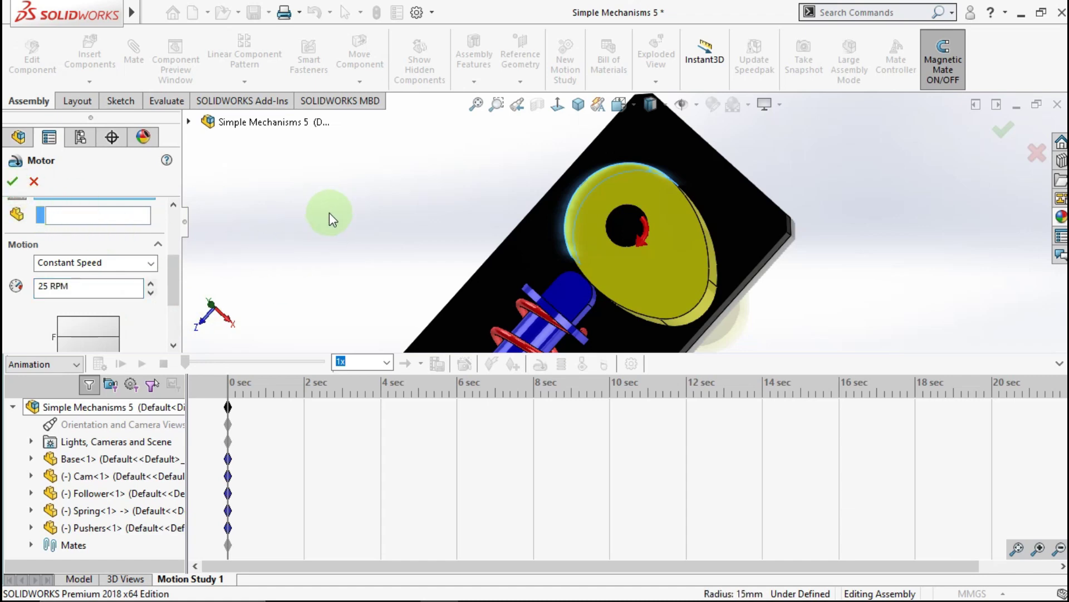
click(12, 181)
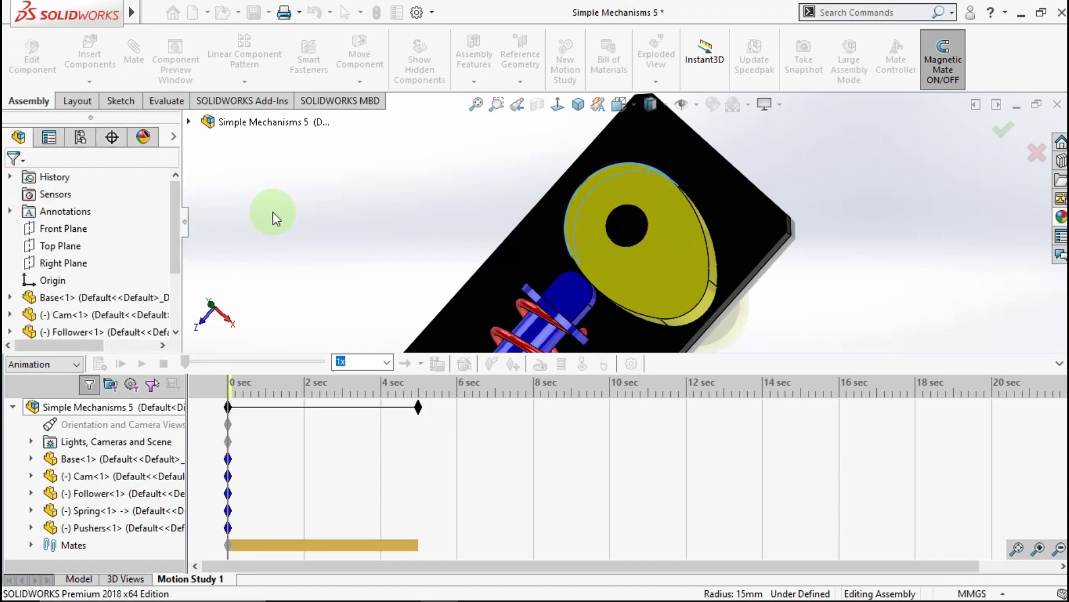
Return to isometric view and set the motion study to 15 frames per second
click(578, 105)
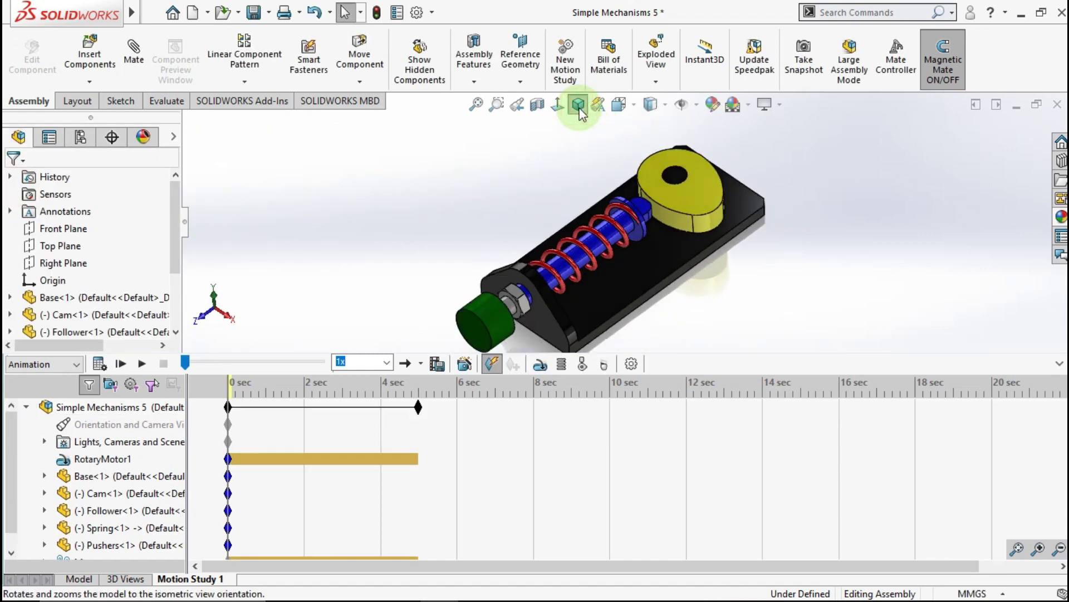
click(632, 365)
text(15)
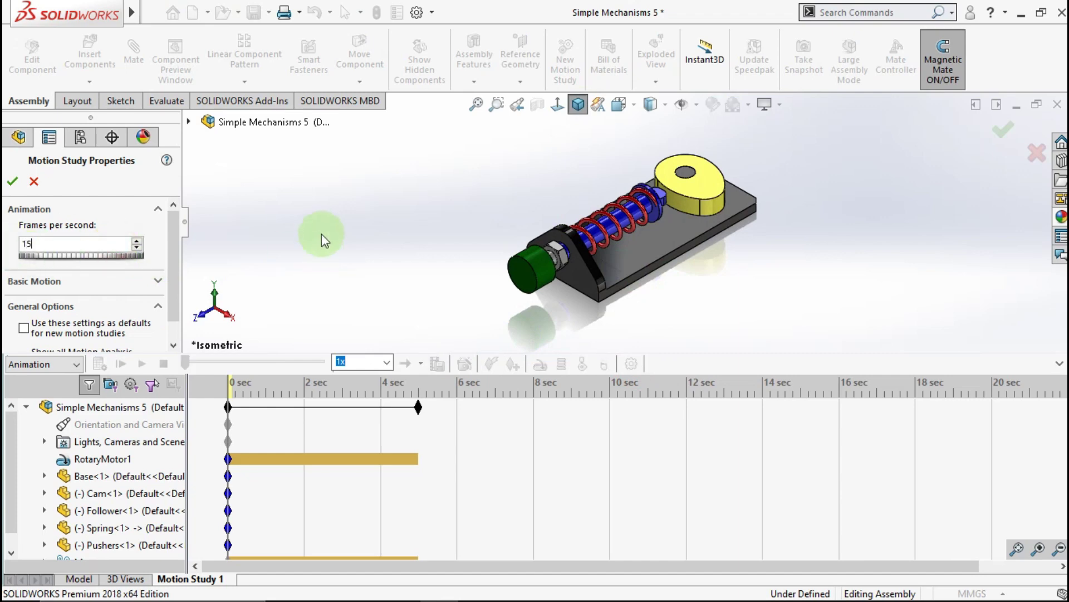
click(11, 187)
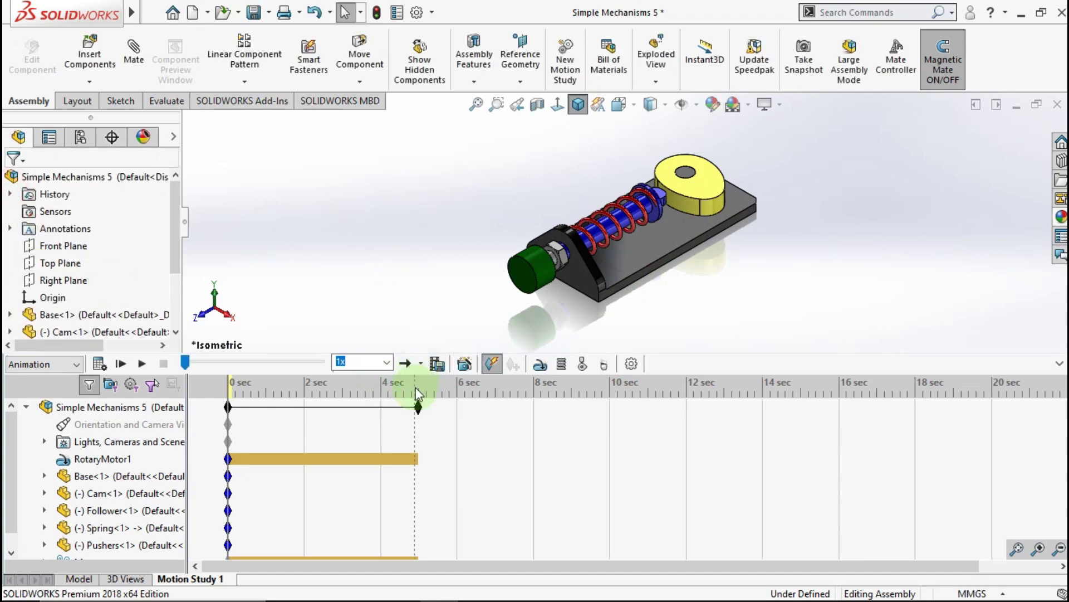
Drag the study end key to 6 seconds, collapse the timeline, and calculate the animation
drag(419, 407, 460, 409)
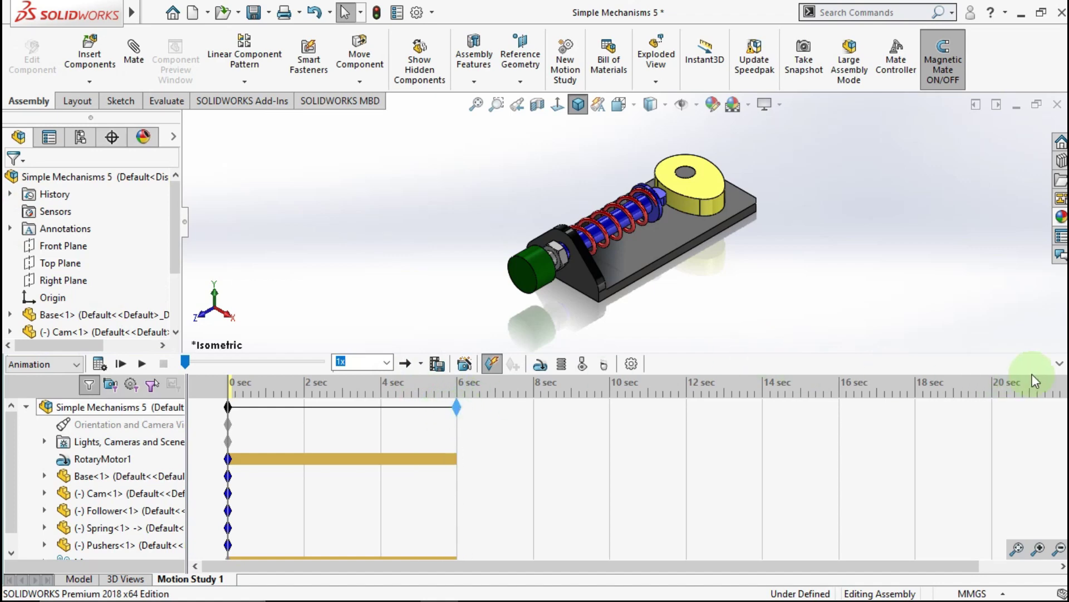
click(1060, 363)
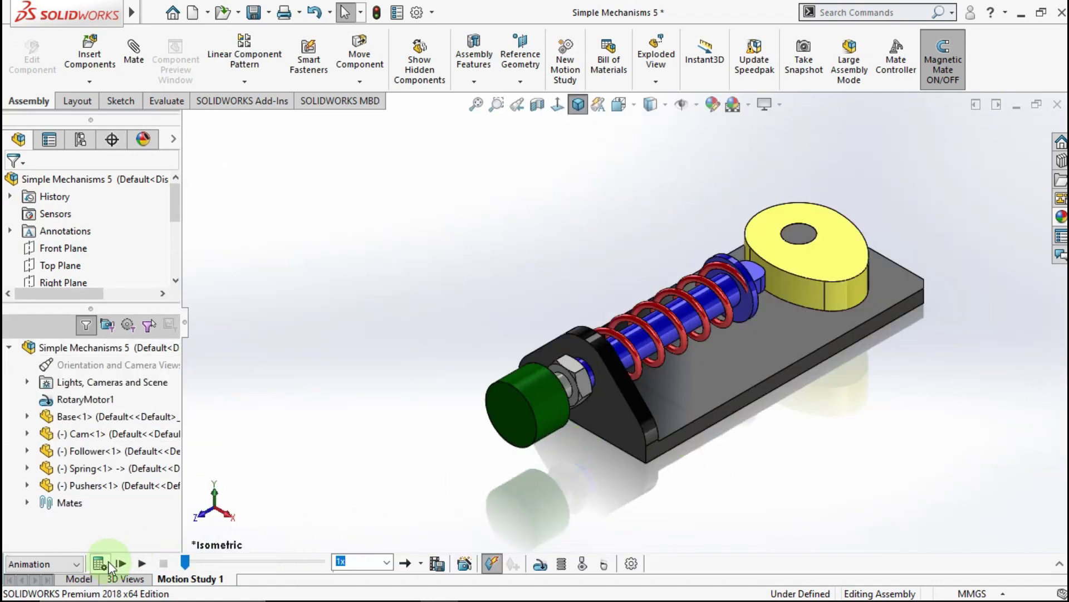
click(106, 561)
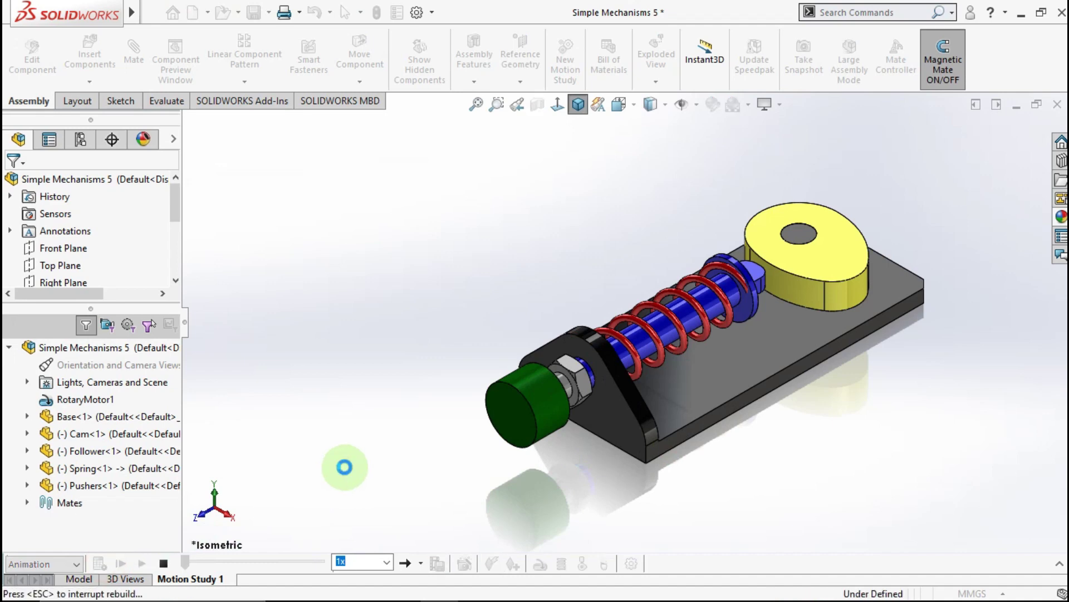